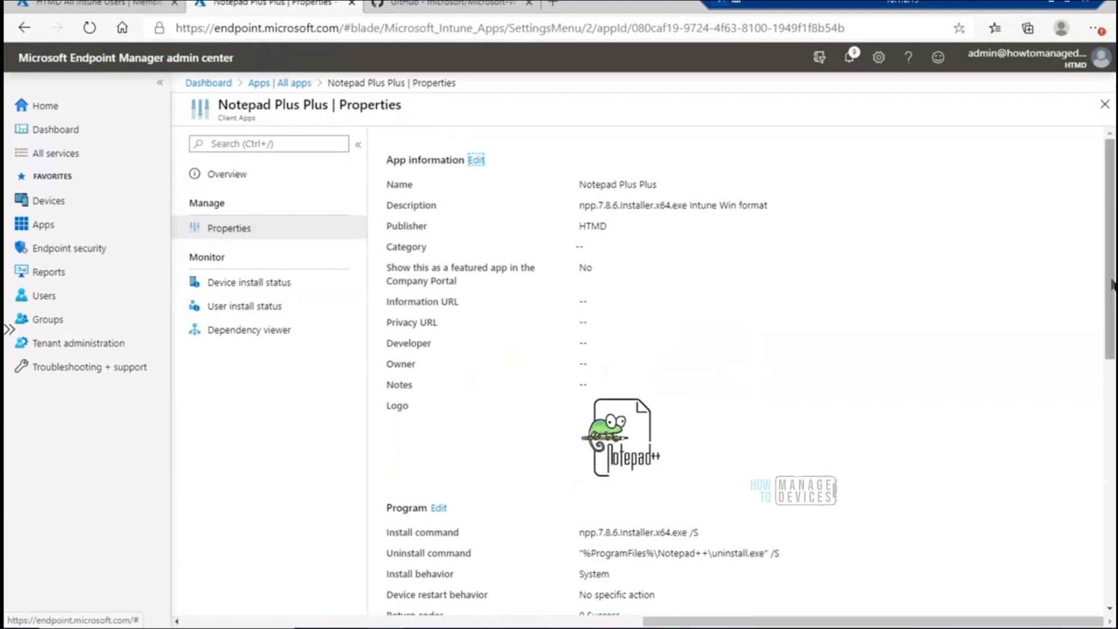
# Review the Notepad Plus Plus app's program, requirements, detection rules and assignment properties, and open its overview
pyautogui.moveTo(1115, 320); pyautogui.dragTo(1113, 420)
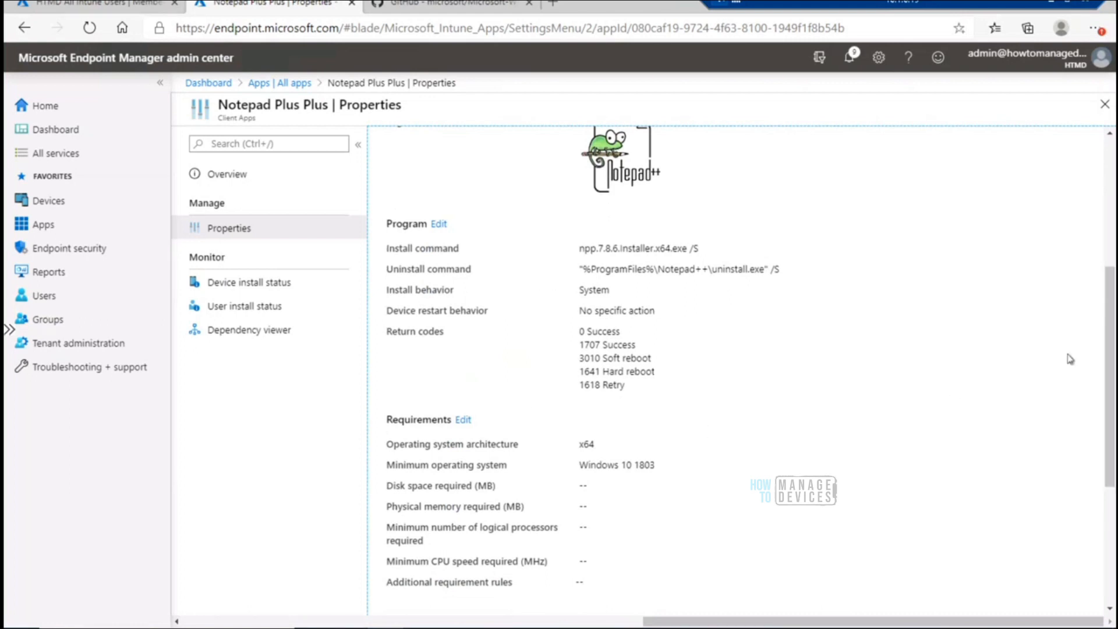
pyautogui.moveTo(1111, 390); pyautogui.dragTo(1109, 504)
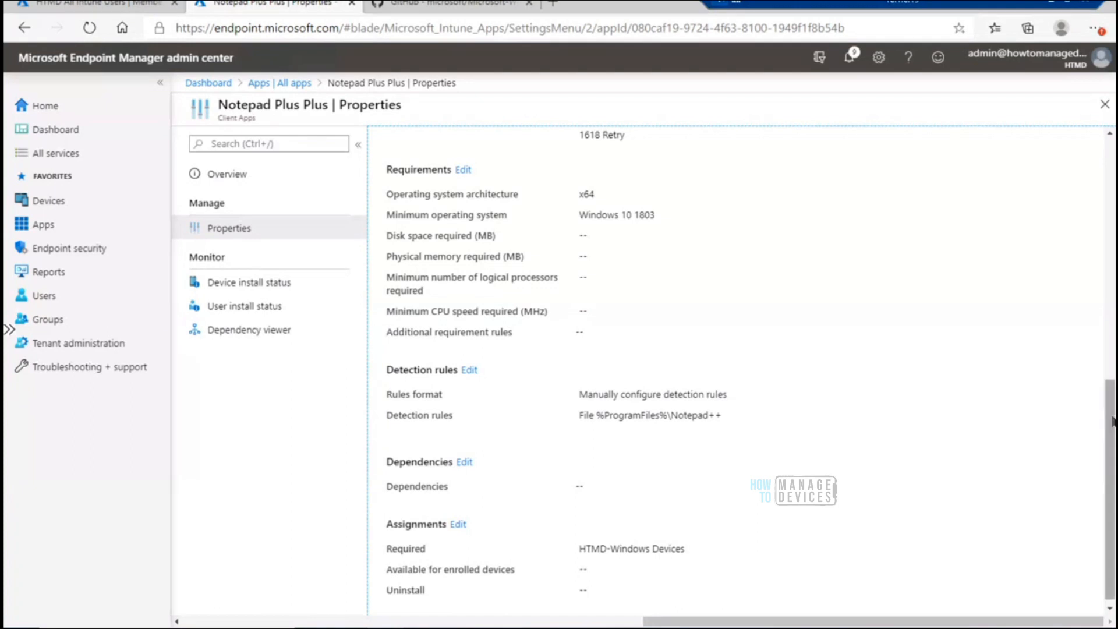
pyautogui.moveTo(1111, 422); pyautogui.dragTo(1111, 424)
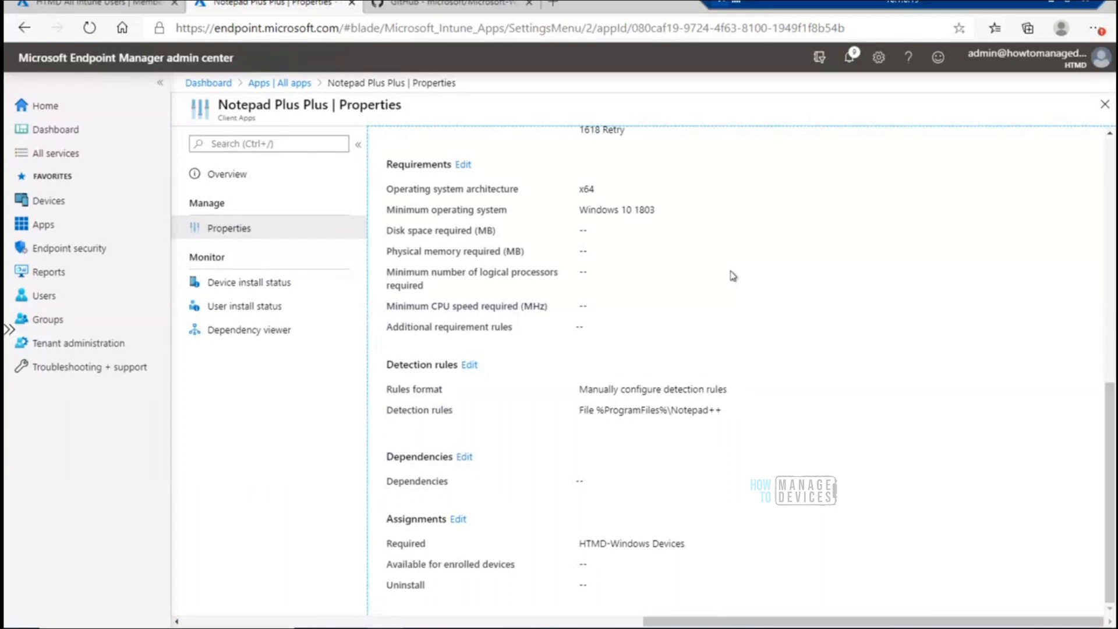
pyautogui.click(220, 176)
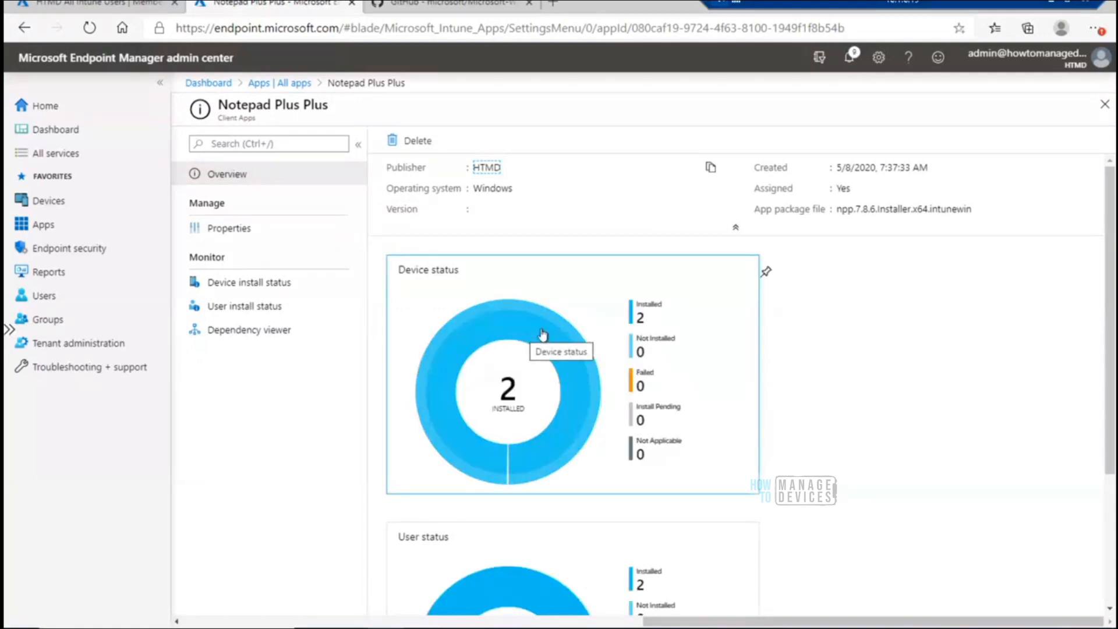
# Show the list of all managed devices
pyautogui.click(64, 201)
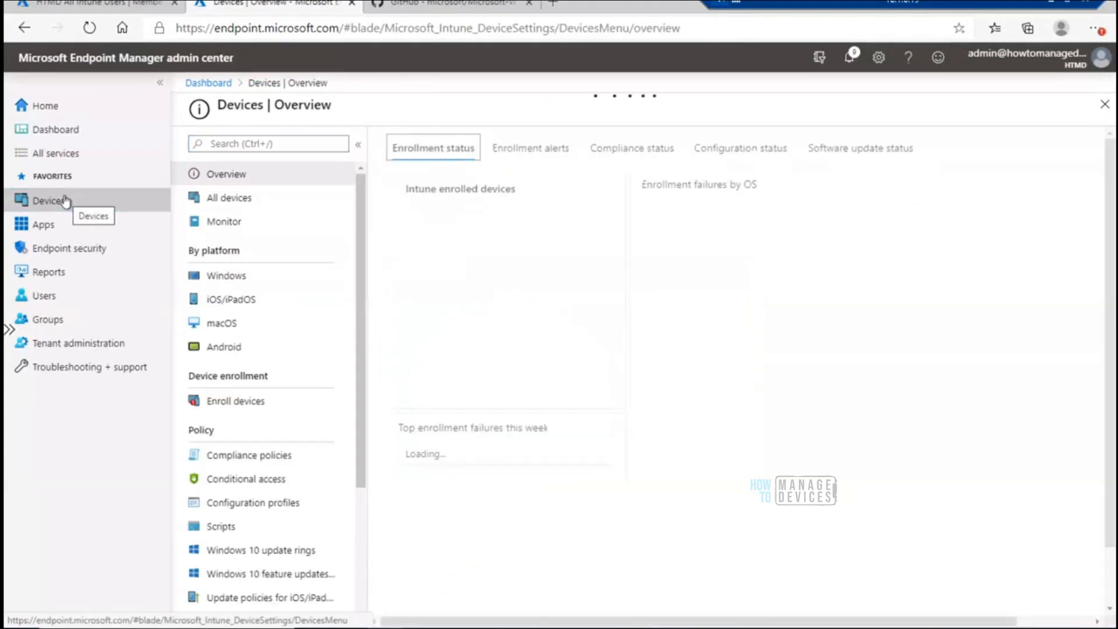
pyautogui.click(227, 201)
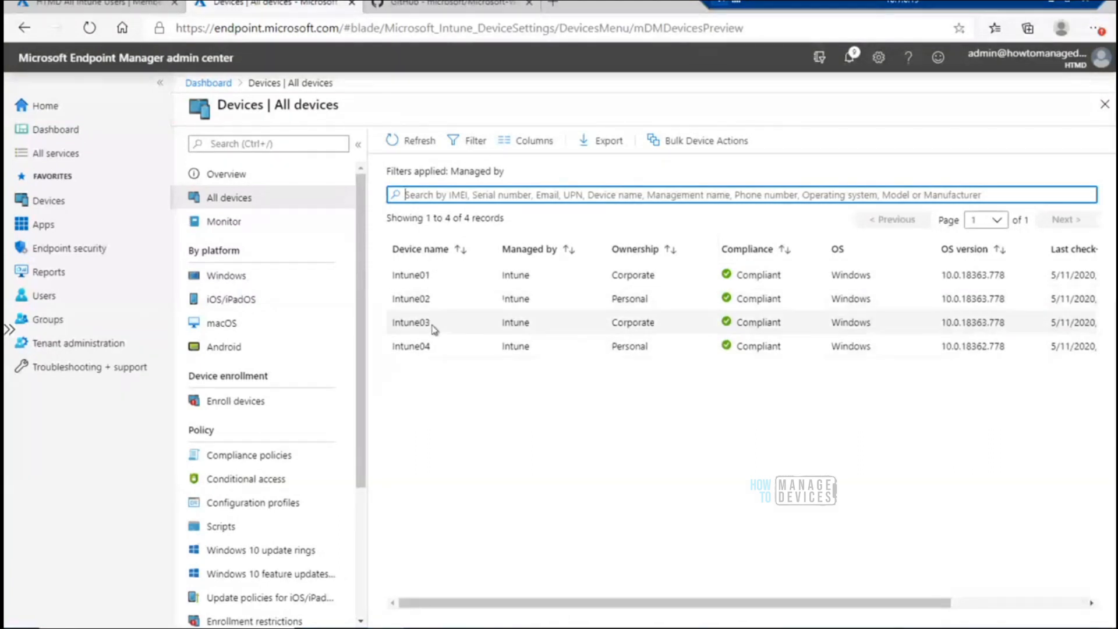
# Find Notepad Plus Plus in the full app list by searching for "note" and show its device install status
pyautogui.click(43, 225)
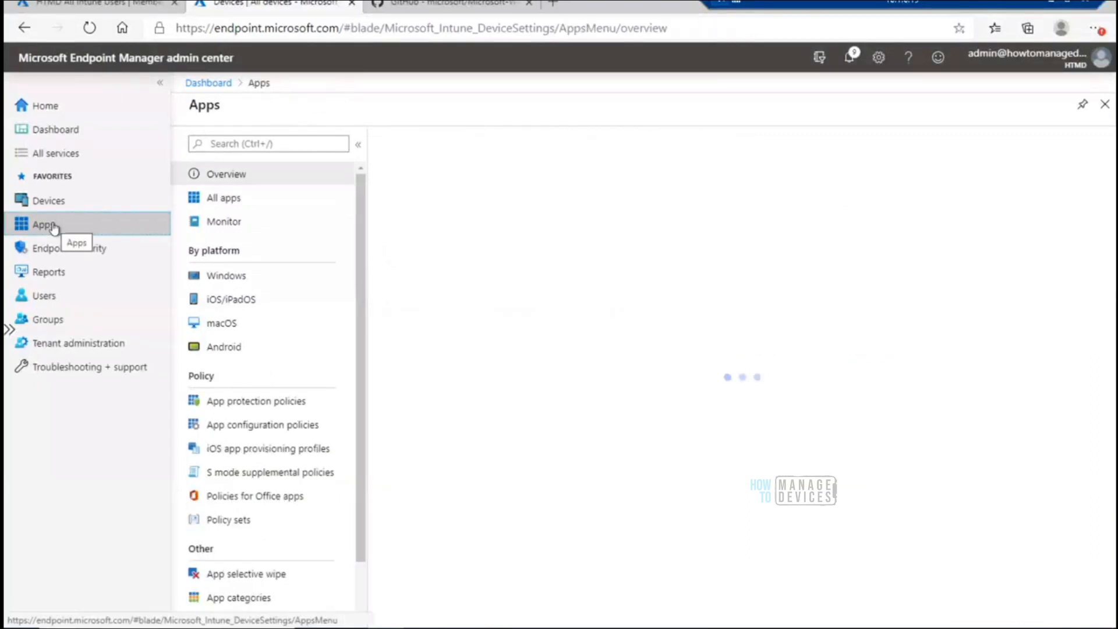
pyautogui.click(233, 199)
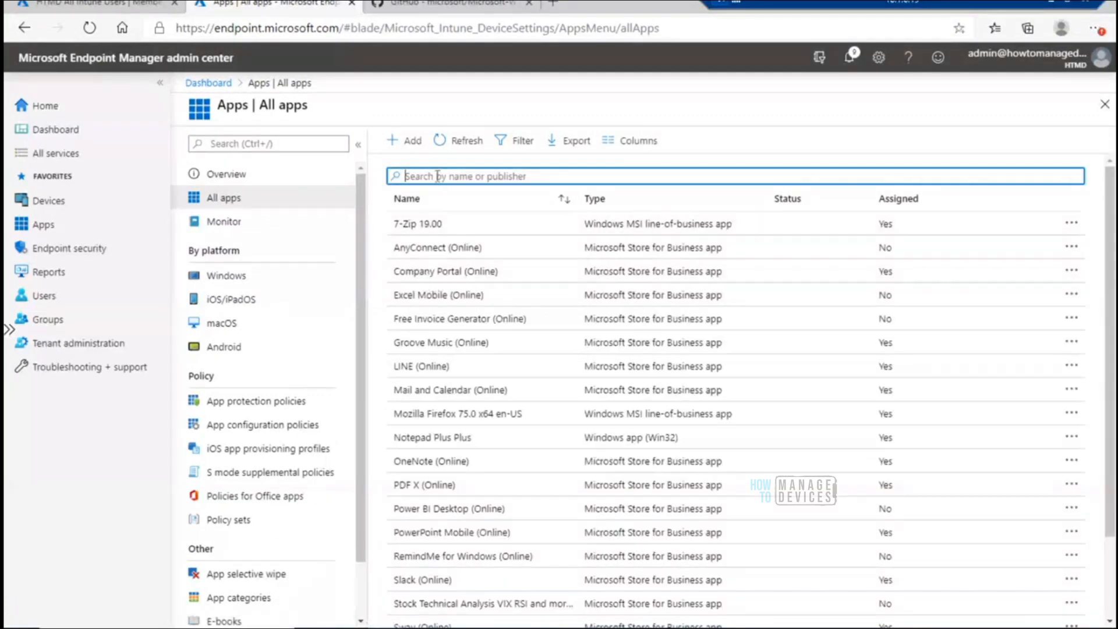
pyautogui.write('note')
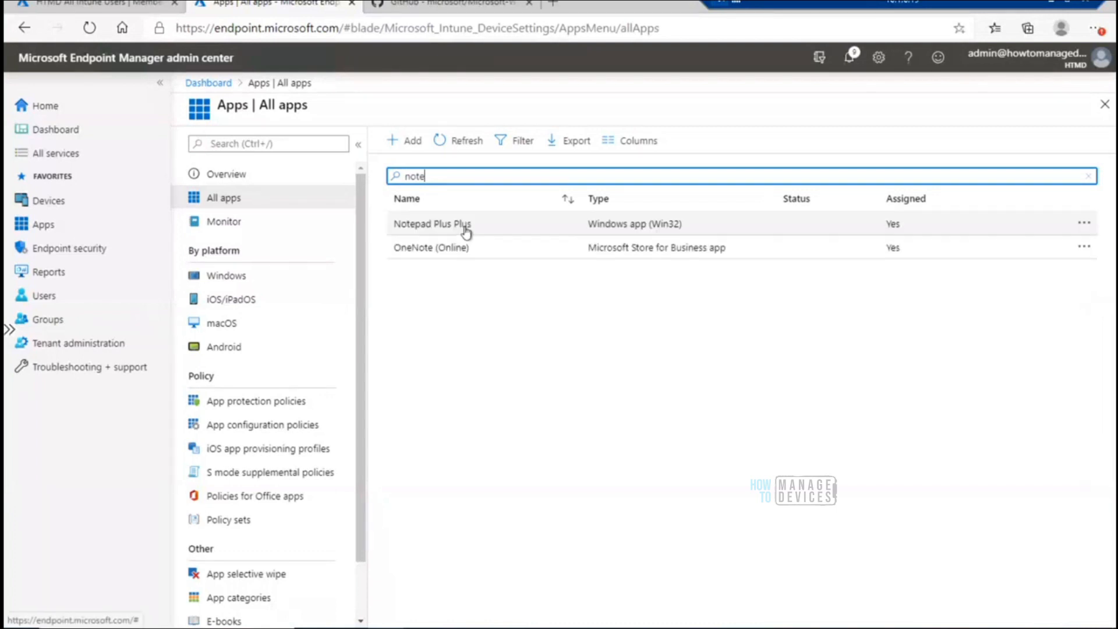
pyautogui.click(463, 230)
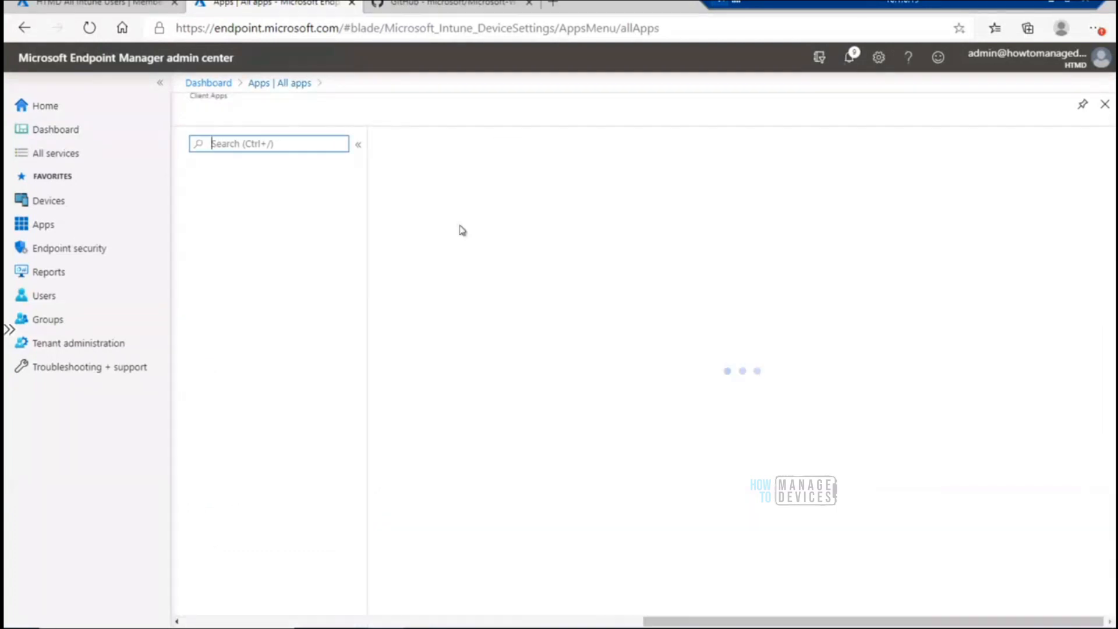
pyautogui.click(539, 342)
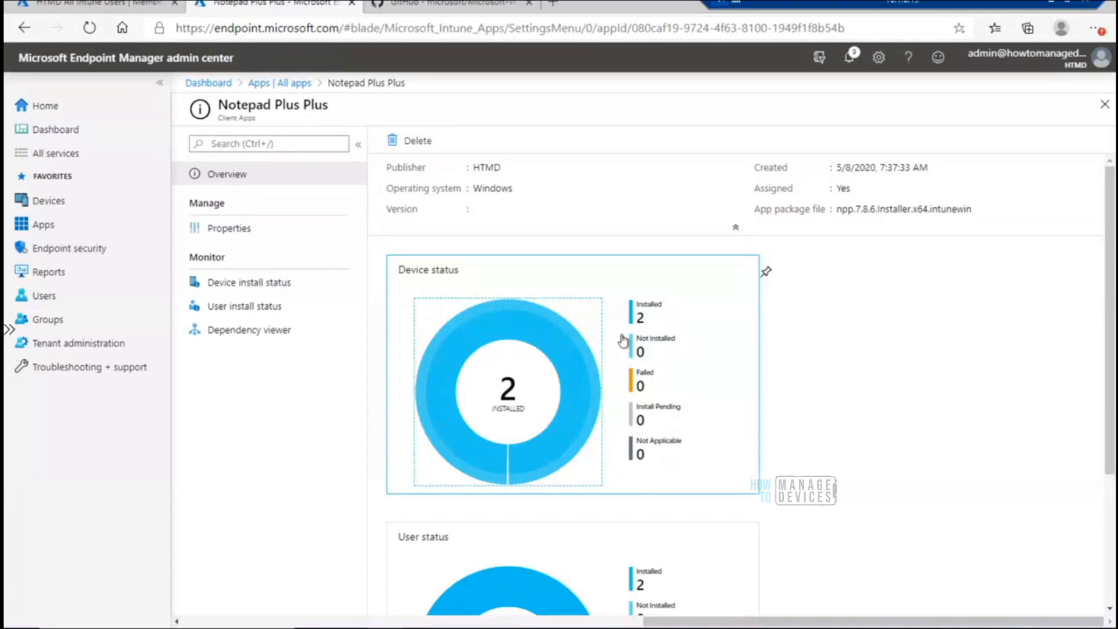
pyautogui.click(246, 283)
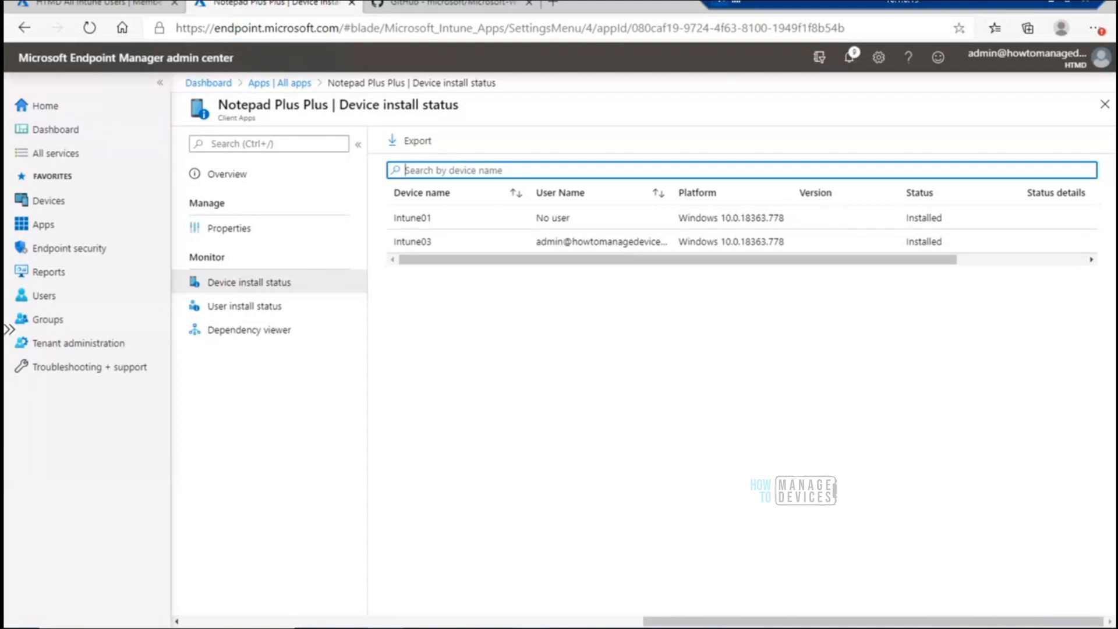
# Switch to the 10.1.0.16 Remote Desktop session and bring up the Command Prompt inside it
pyautogui.click(531, 628)
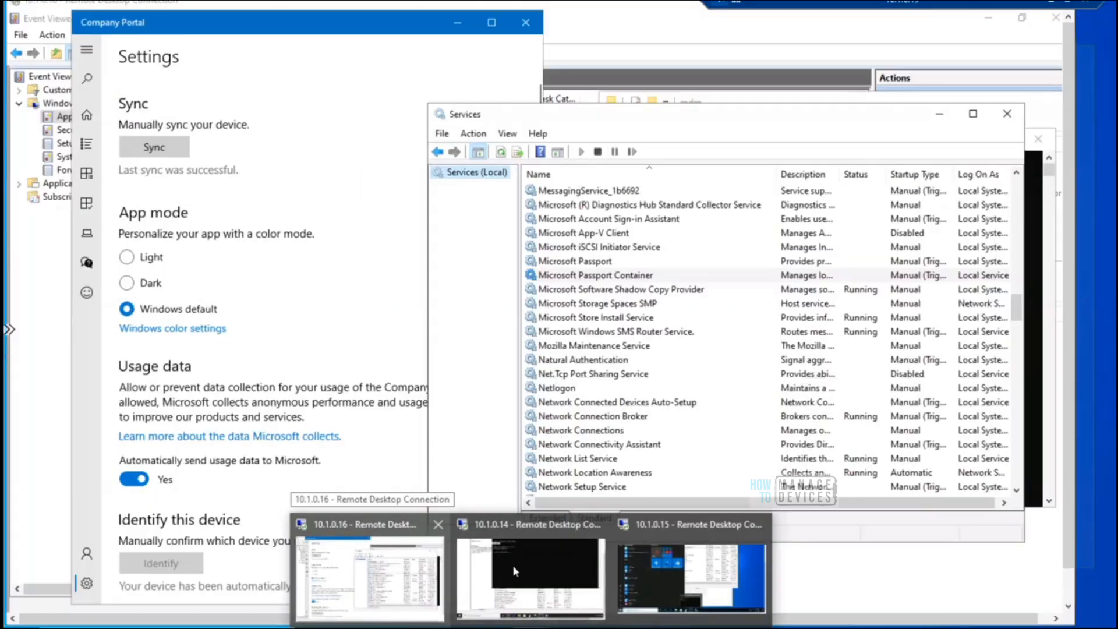
pyautogui.moveTo(511, 580)
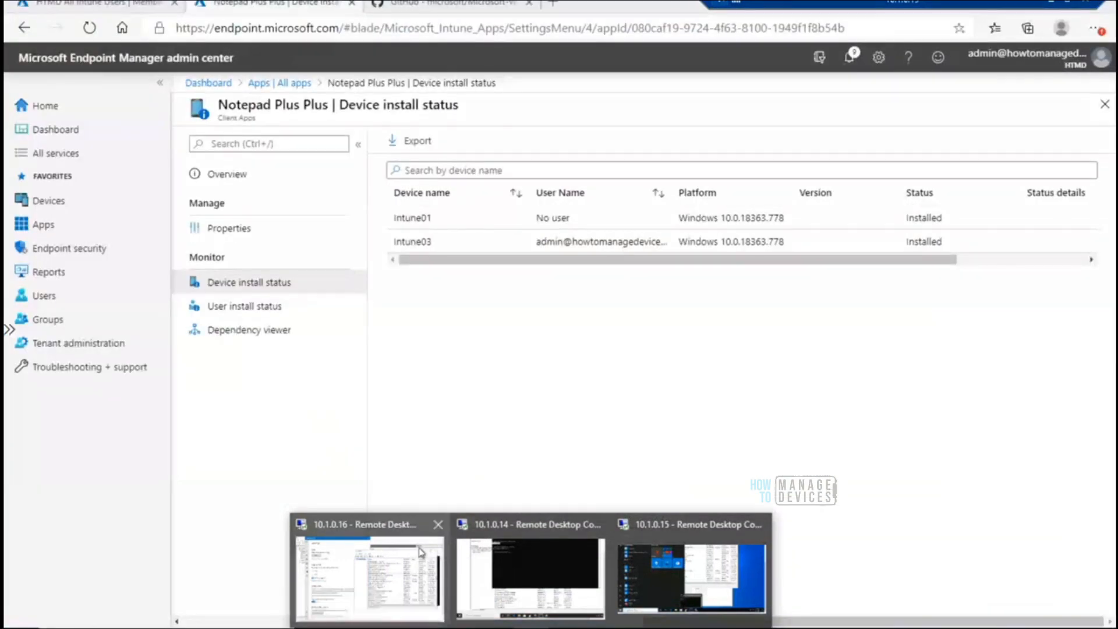
pyautogui.click(420, 552)
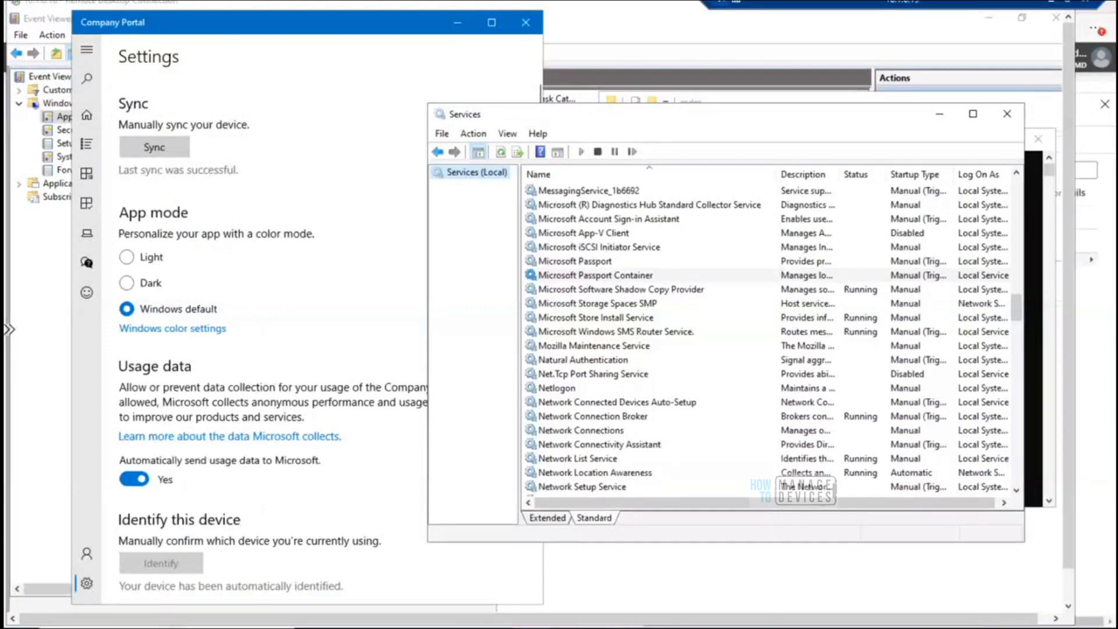
pyautogui.click(466, 627)
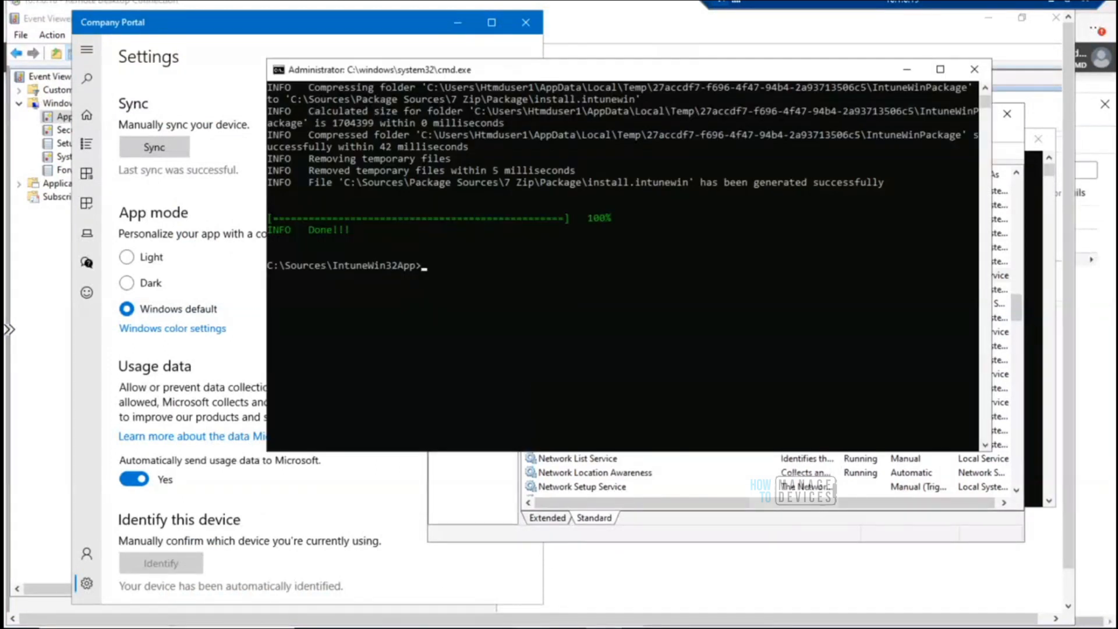
pyautogui.click(529, 627)
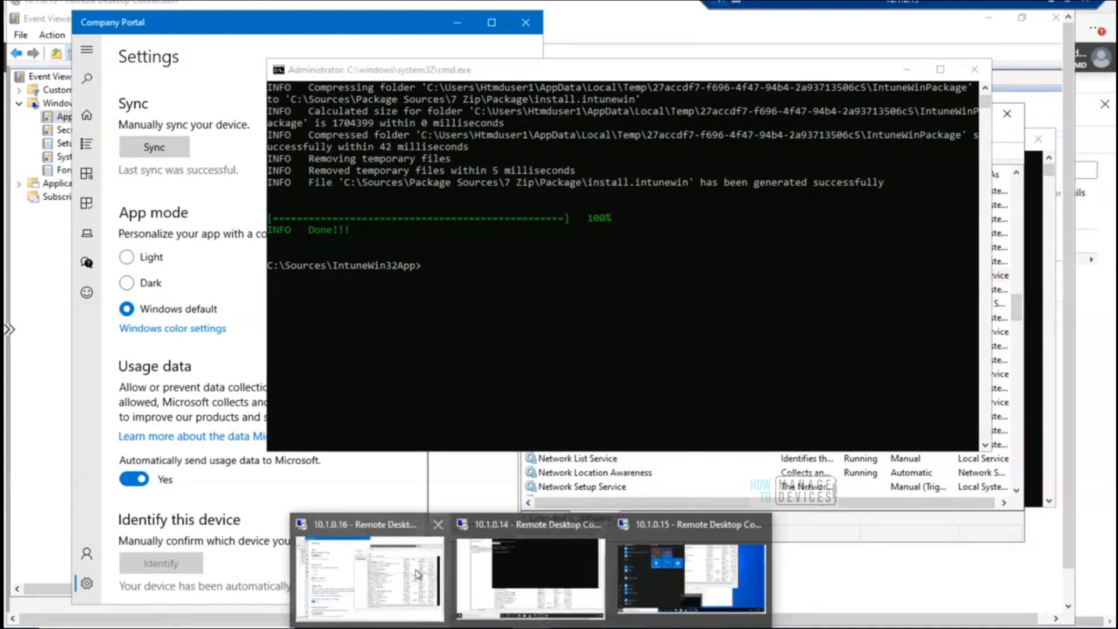
pyautogui.click(417, 574)
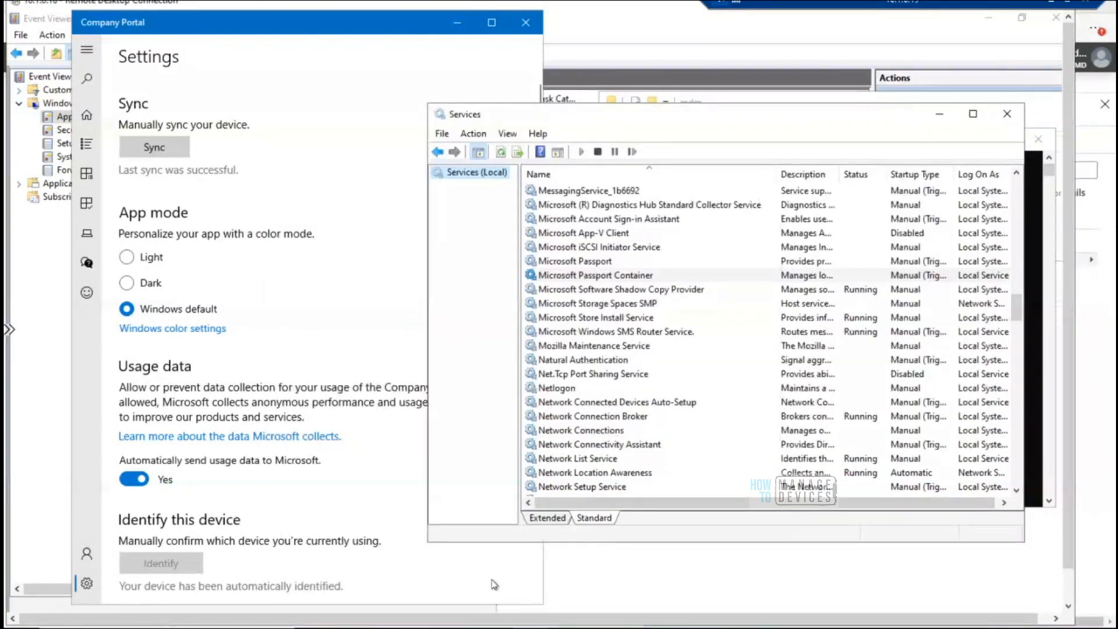
pyautogui.click(1069, 594)
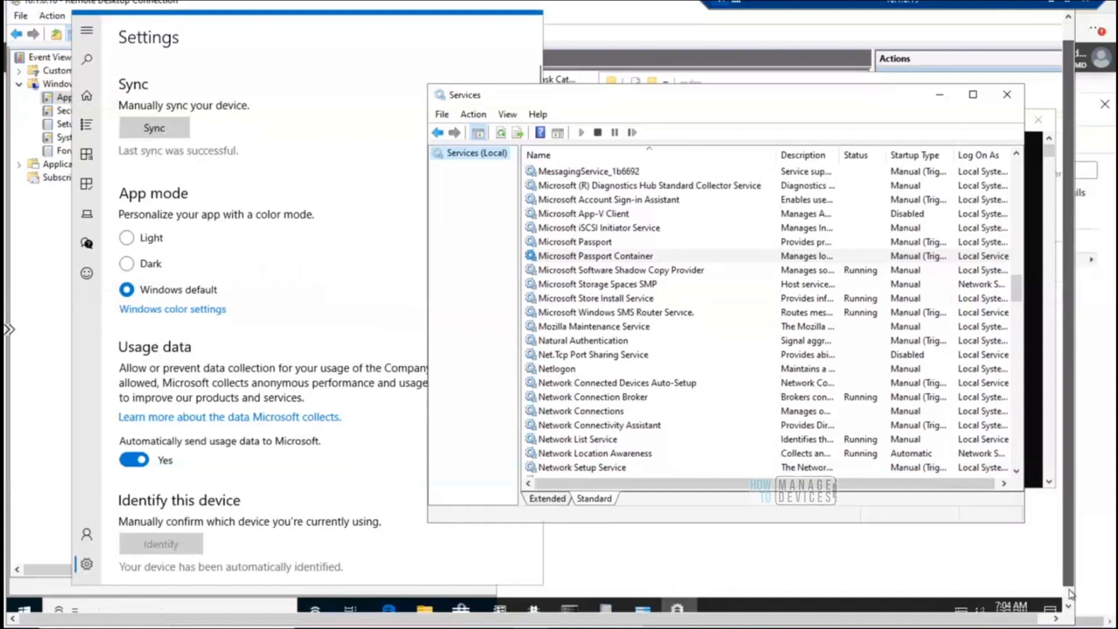
pyautogui.click(1069, 594)
pyautogui.click(570, 597)
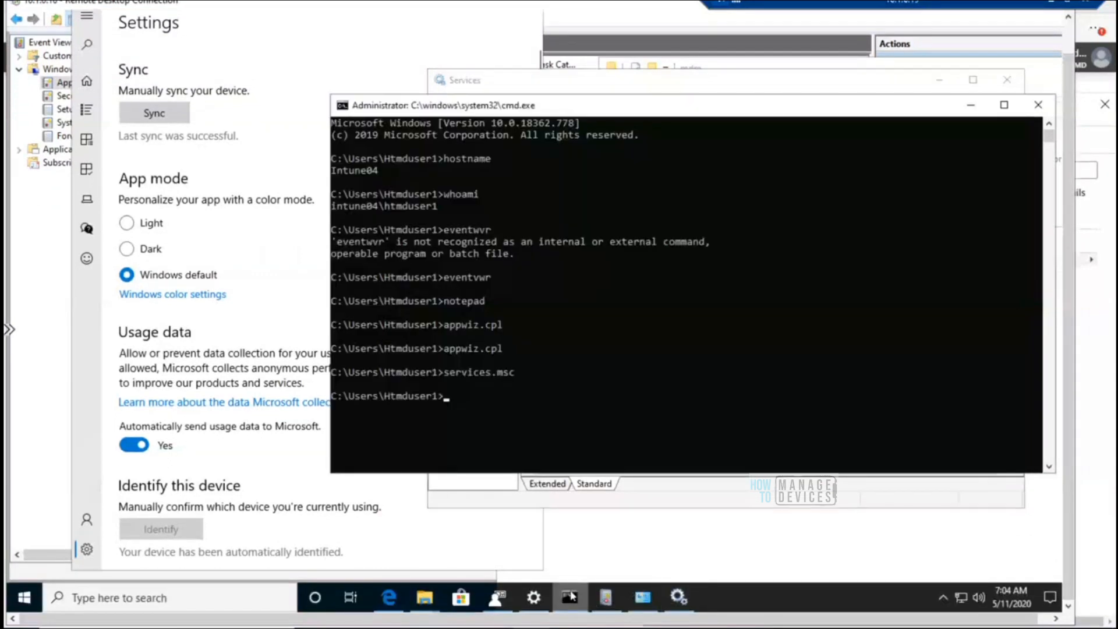
pyautogui.write('hostna')
pyautogui.press('BackSpace')
pyautogui.press('BackSpace')
pyautogui.press('BackSpace')
pyautogui.press('BackSpace')
pyautogui.press('BackSpace')
pyautogui.press('BackSpace')
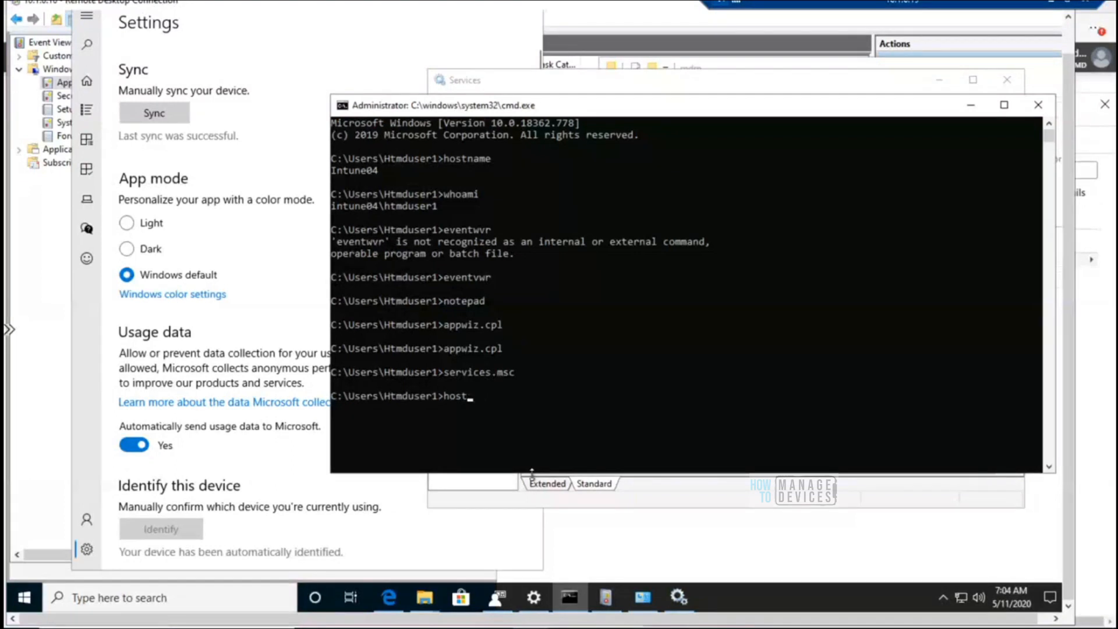
# Clear the Command Prompt with cls and run hostname to identify the remote device
pyautogui.write('cls')
pyautogui.press('Return')
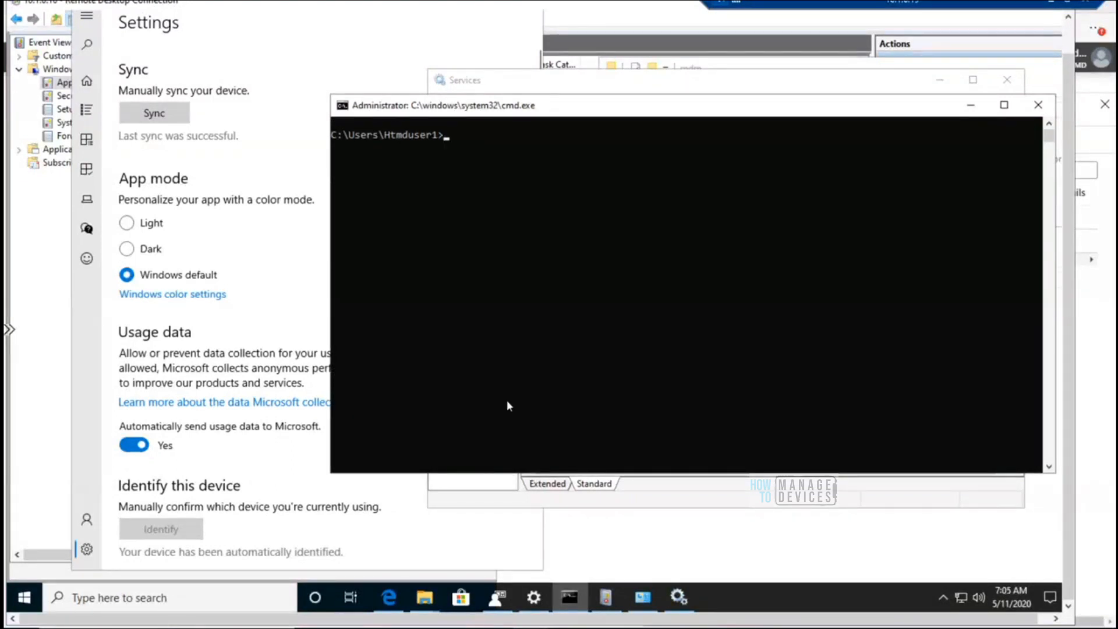
pyautogui.write('hostname')
pyautogui.press('Return')
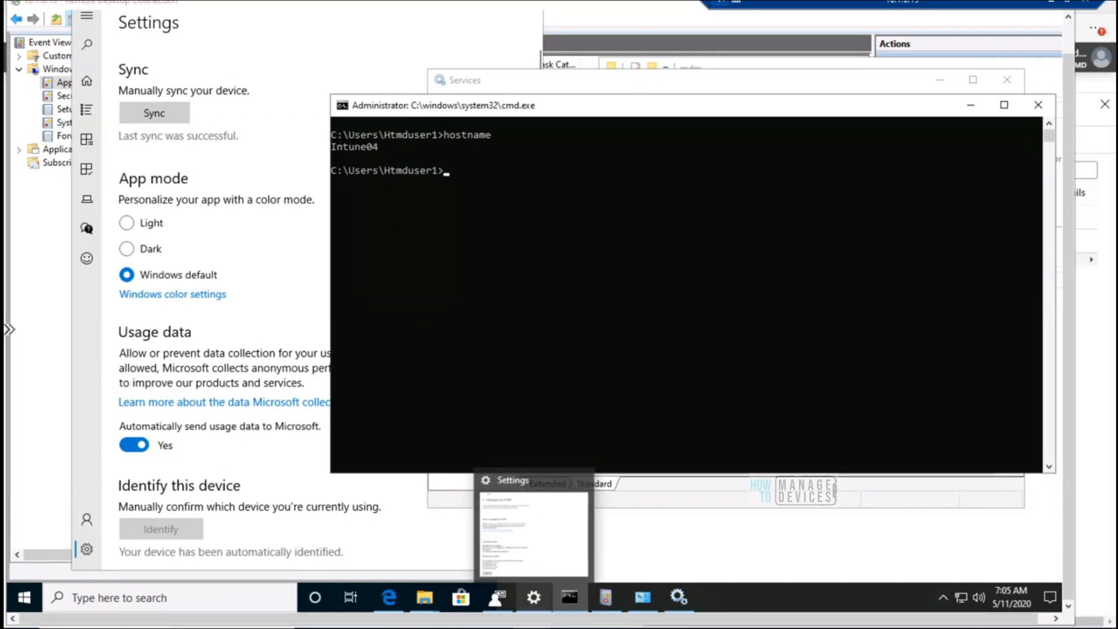
# Switch to the 10.1.0.14 Remote Desktop session and bring its Command Prompt to the front to check the device name
pyautogui.moveTo(537, 597)
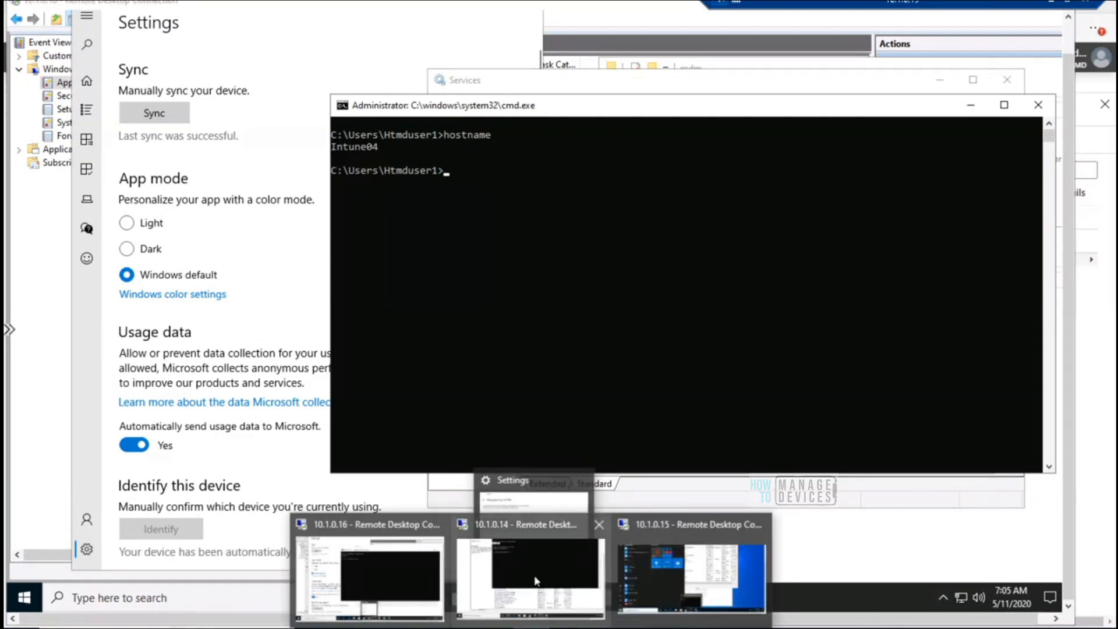
pyautogui.click(536, 580)
pyautogui.click(535, 574)
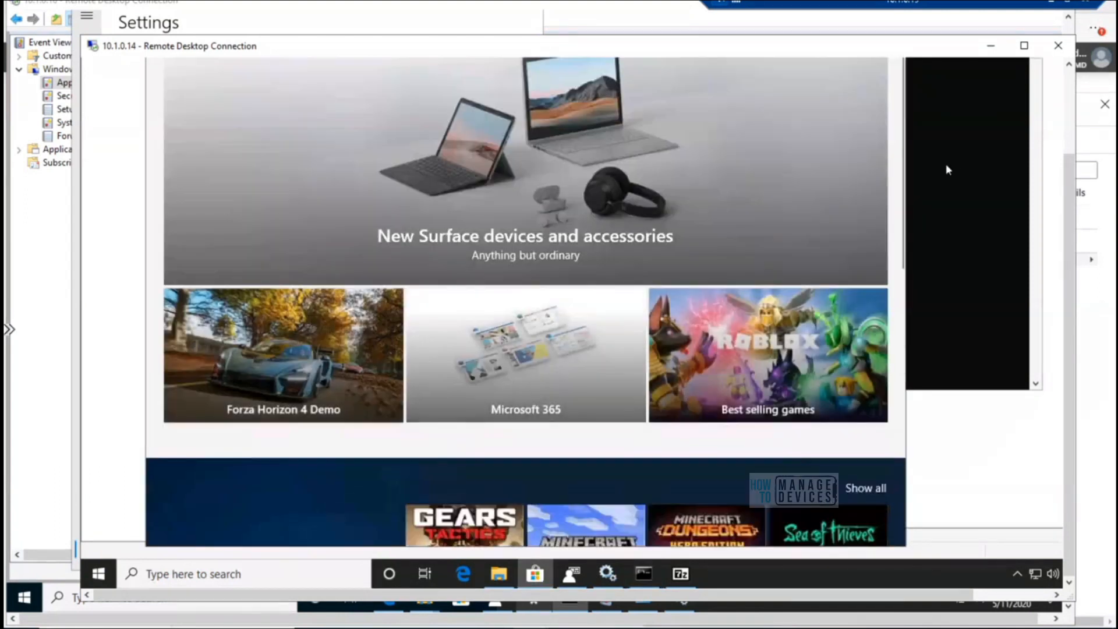
pyautogui.click(947, 169)
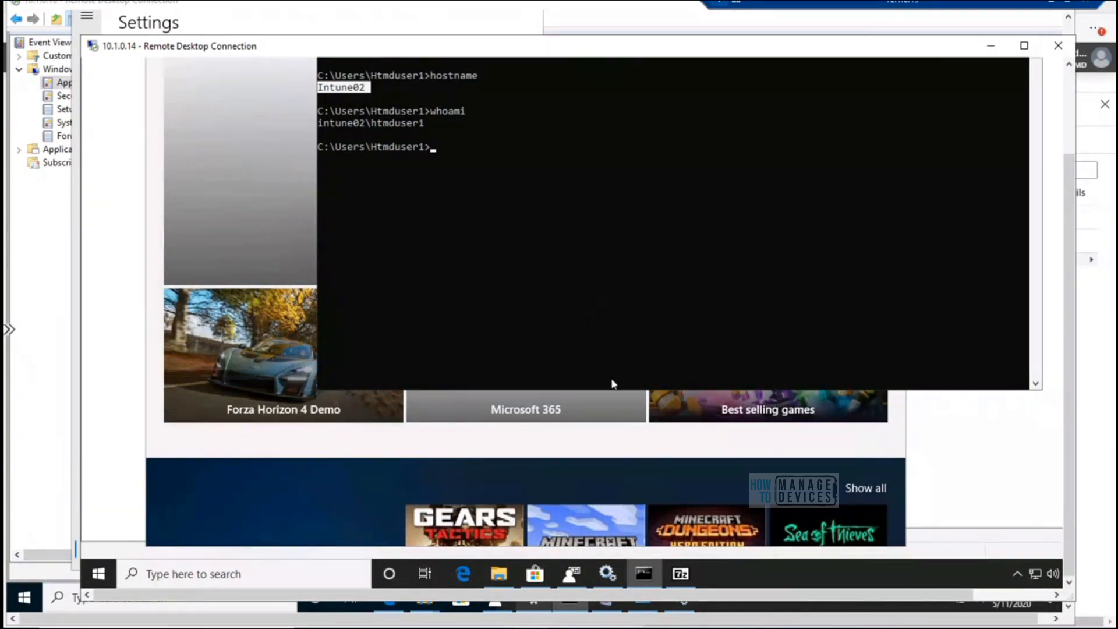
# Bring up the Services console in the 10.1.0.14 session, refresh the local services list and select the Microsoft Passport Container service
pyautogui.click(608, 573)
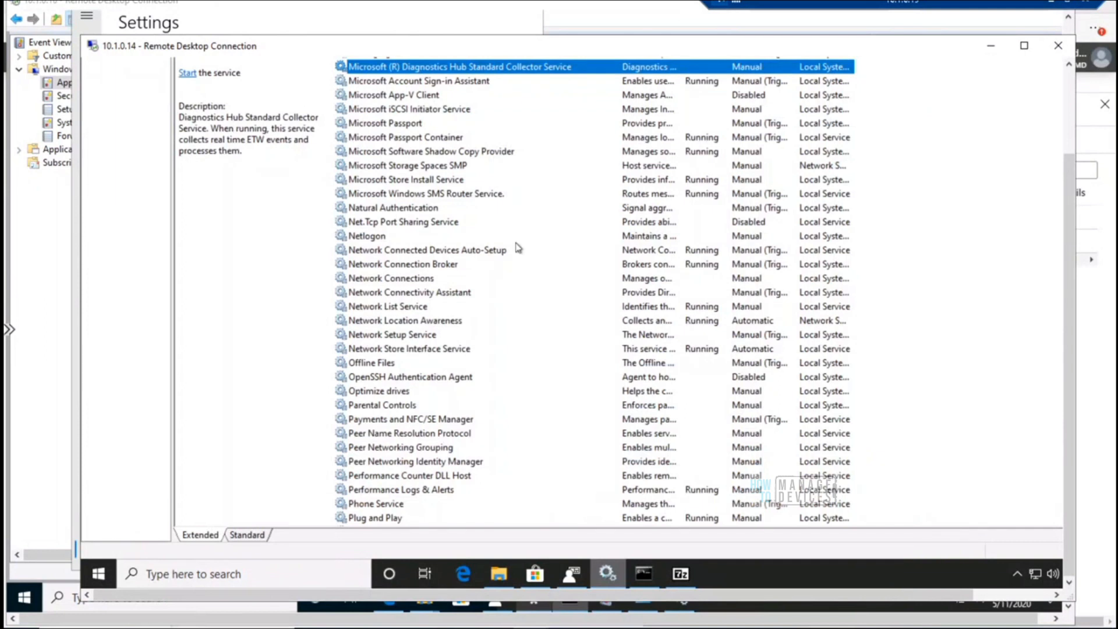
pyautogui.click(460, 167)
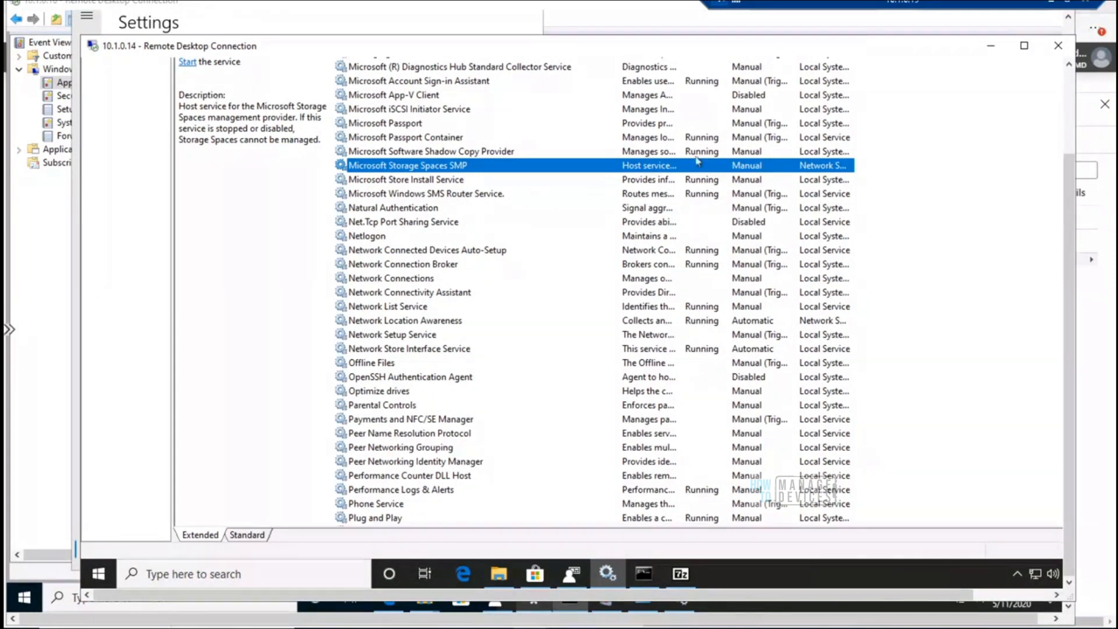
pyautogui.moveTo(1067, 183); pyautogui.dragTo(1065, 136)
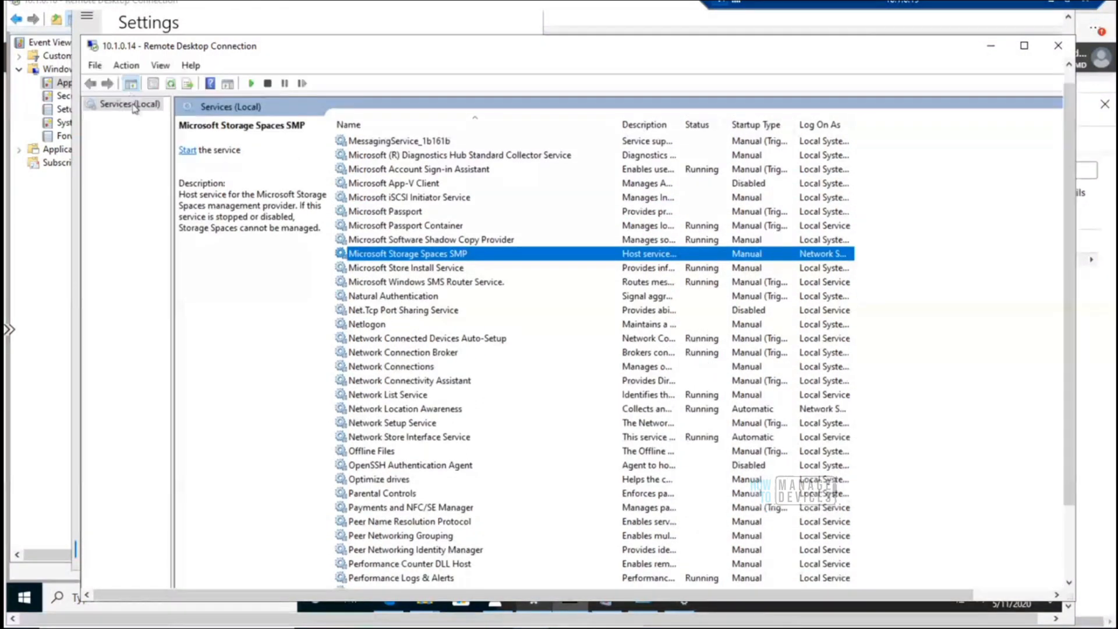
pyautogui.rightClick(134, 107)
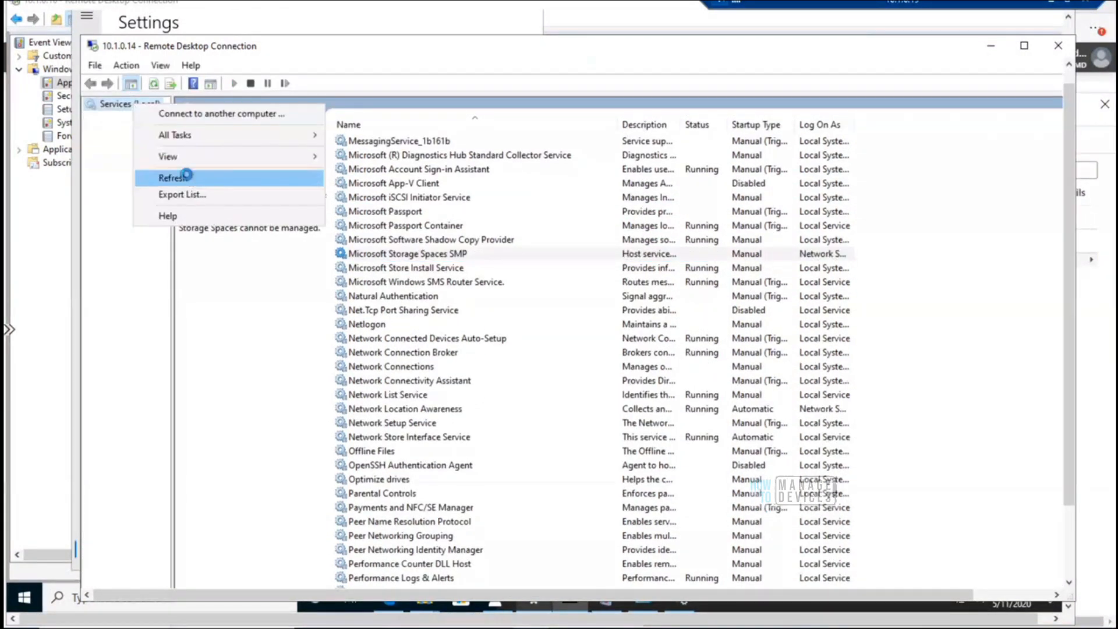
pyautogui.click(185, 176)
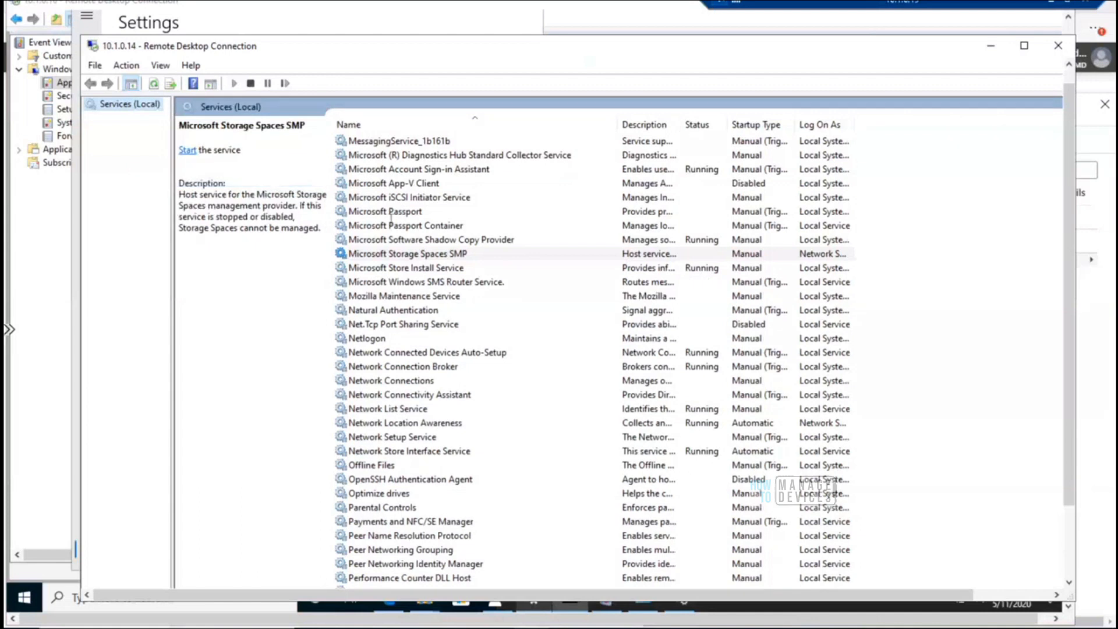
pyautogui.click(416, 225)
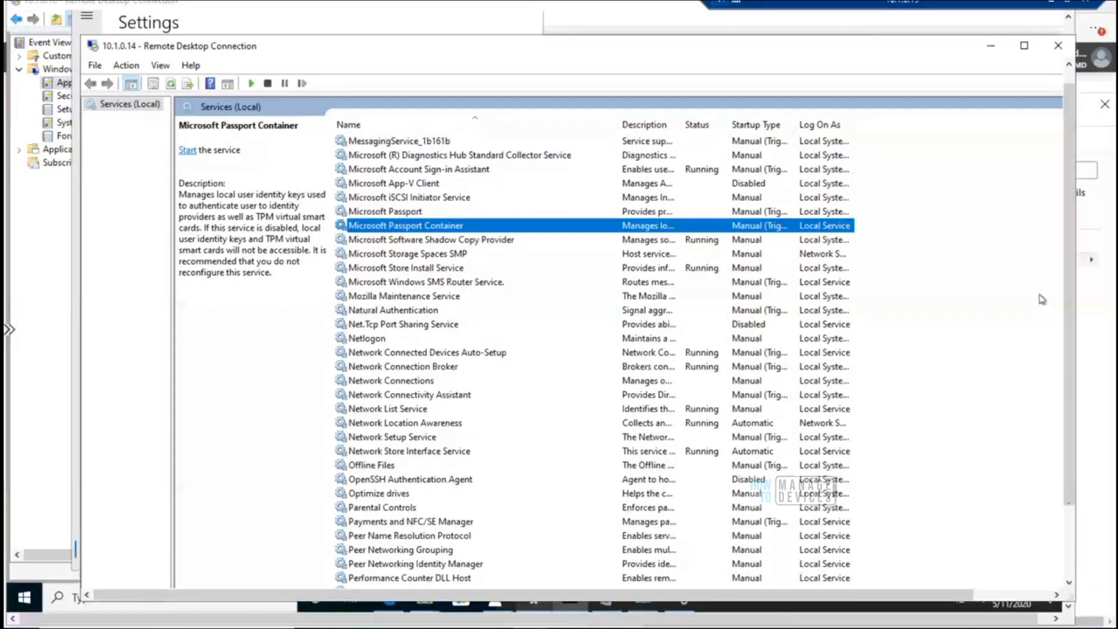
pyautogui.moveTo(1072, 403); pyautogui.dragTo(1072, 473)
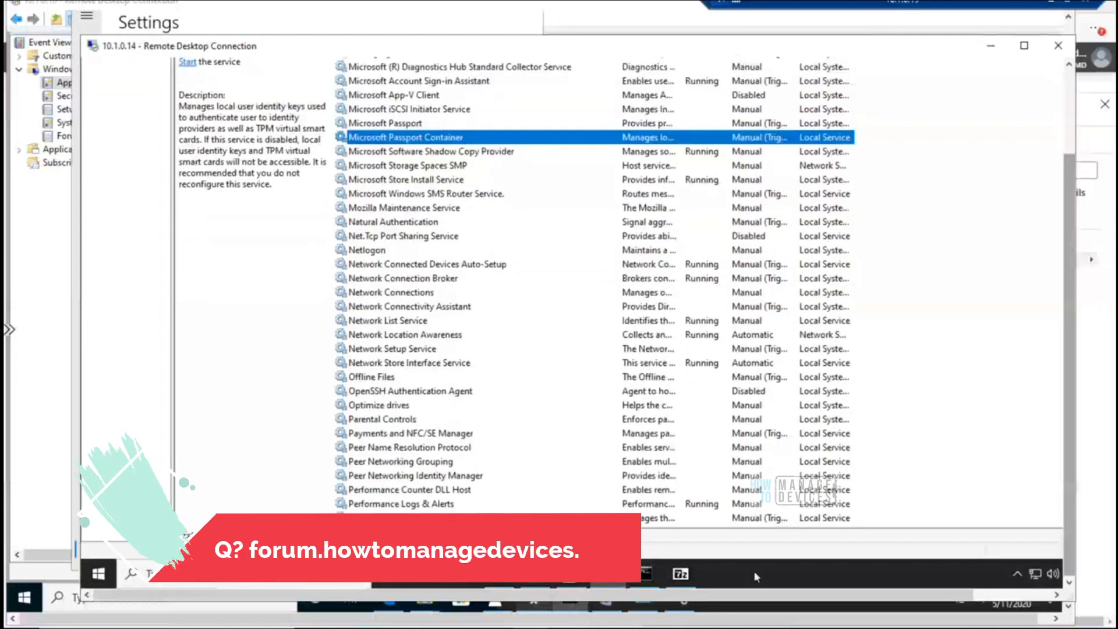
# Bring the Command Prompt to the front in the 10.1.0.14 session and highlight the whoami output to check the signed-in user
pyautogui.click(645, 574)
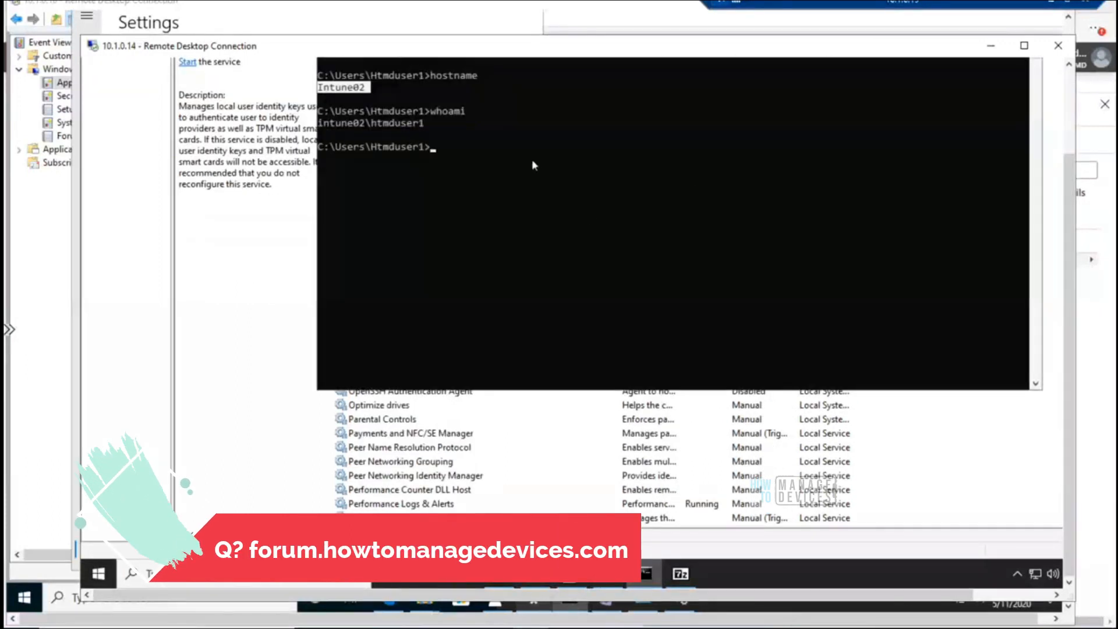
pyautogui.click(448, 120)
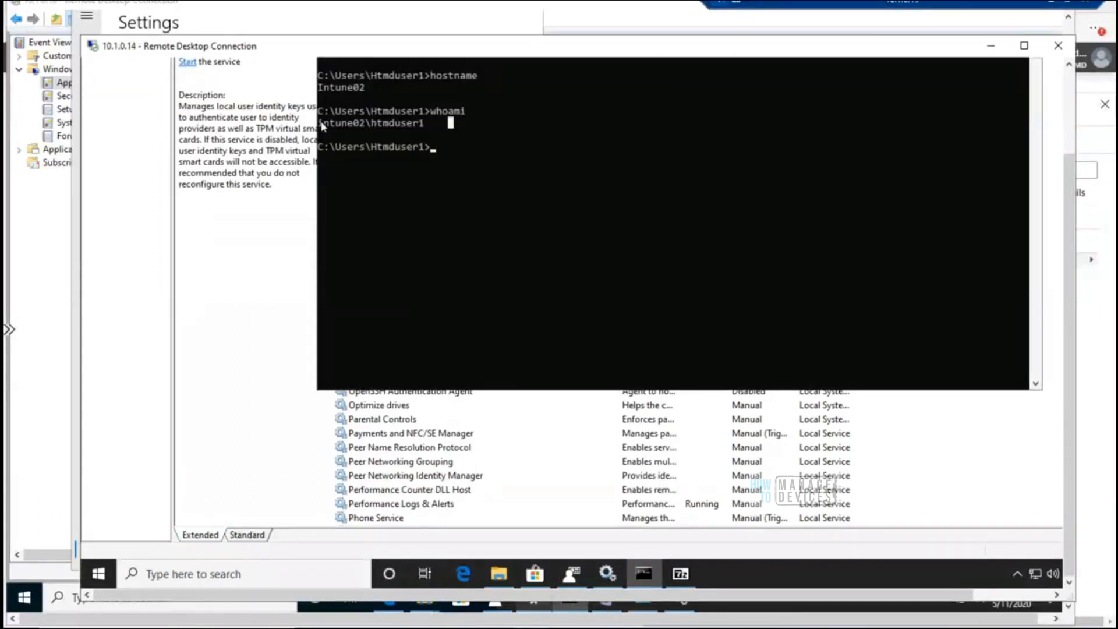
pyautogui.moveTo(320, 124); pyautogui.dragTo(423, 126)
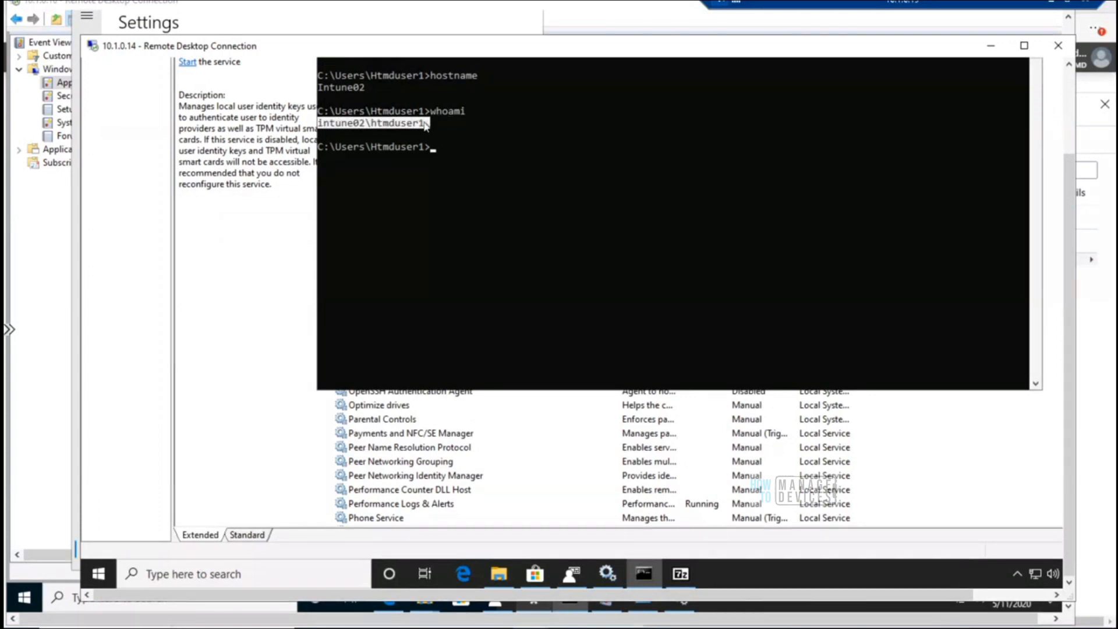
pyautogui.click(467, 162)
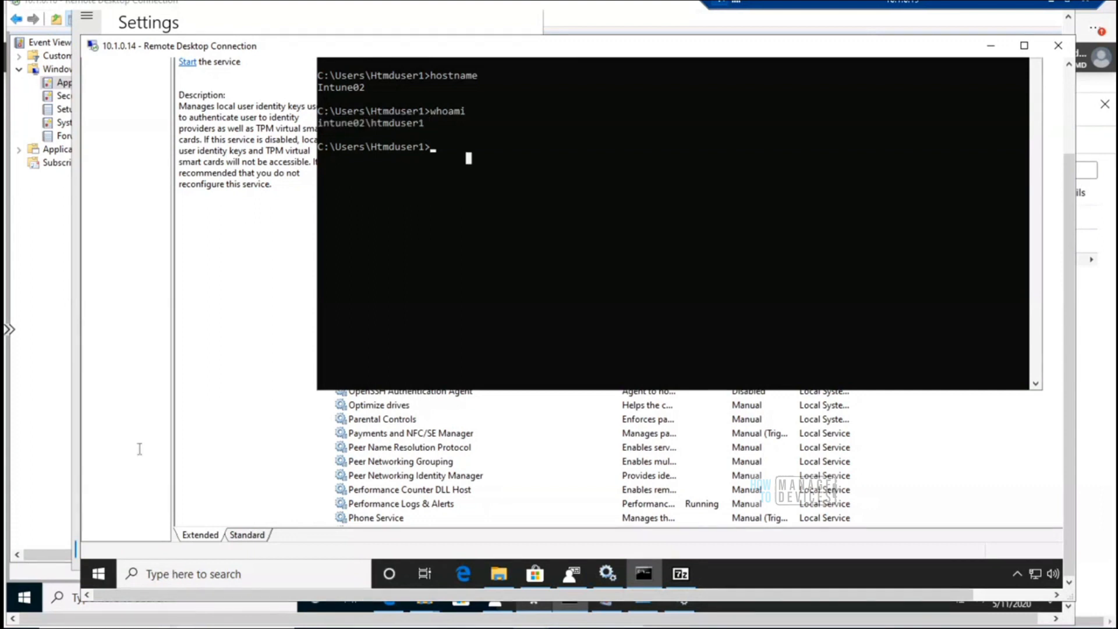
# Open the Access work or school page in the 10.1.0.14 session's account settings to review the MDM connection
pyautogui.click(95, 574)
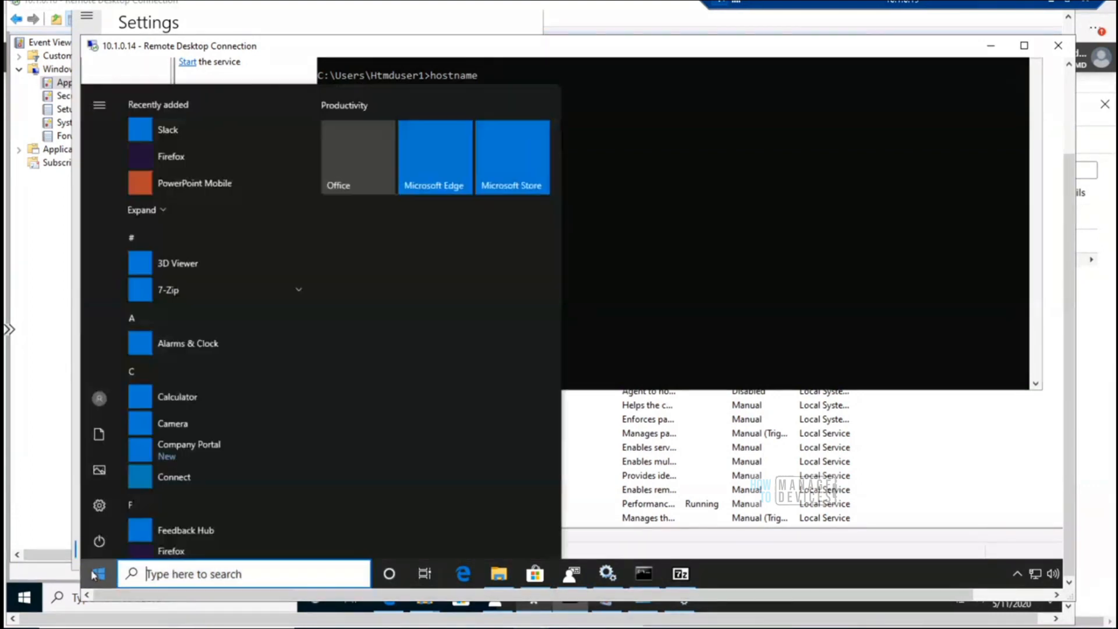
pyautogui.click(100, 509)
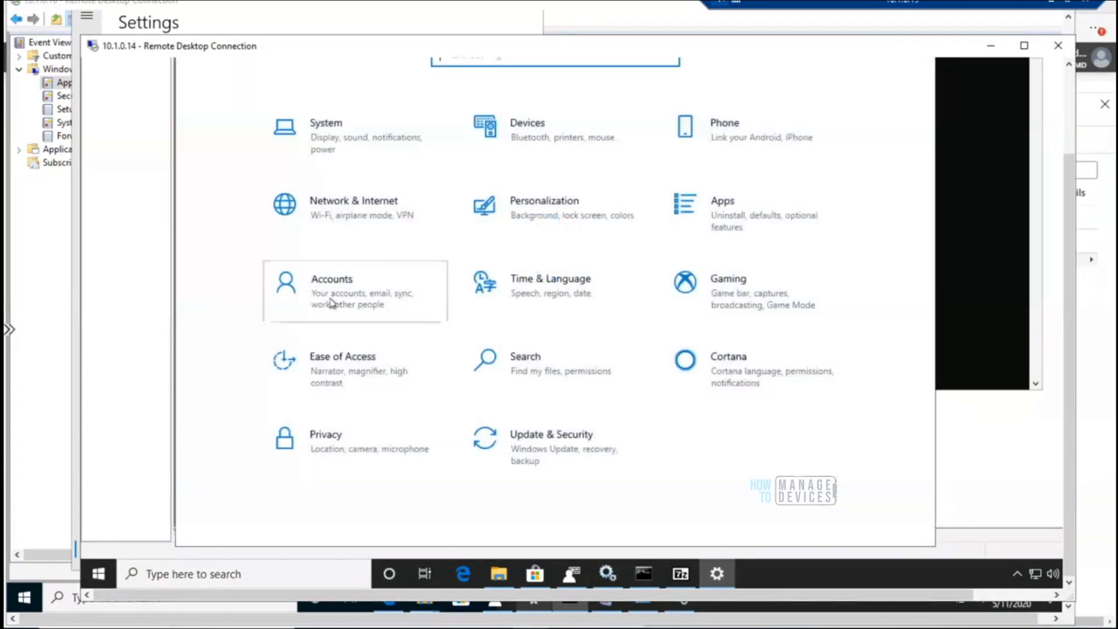
pyautogui.click(330, 302)
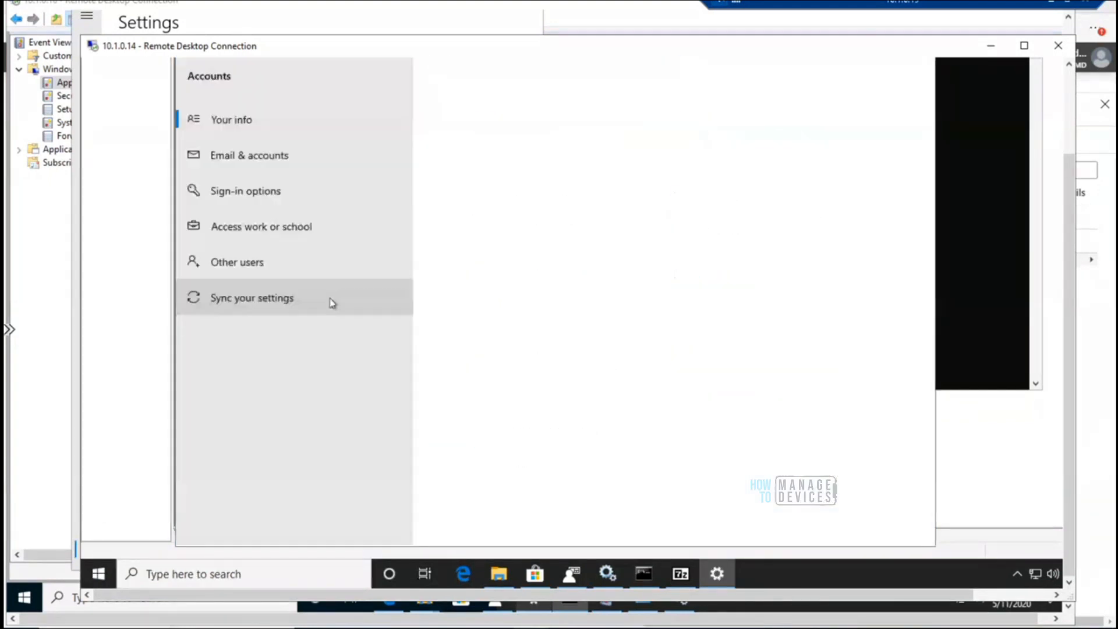
pyautogui.click(275, 229)
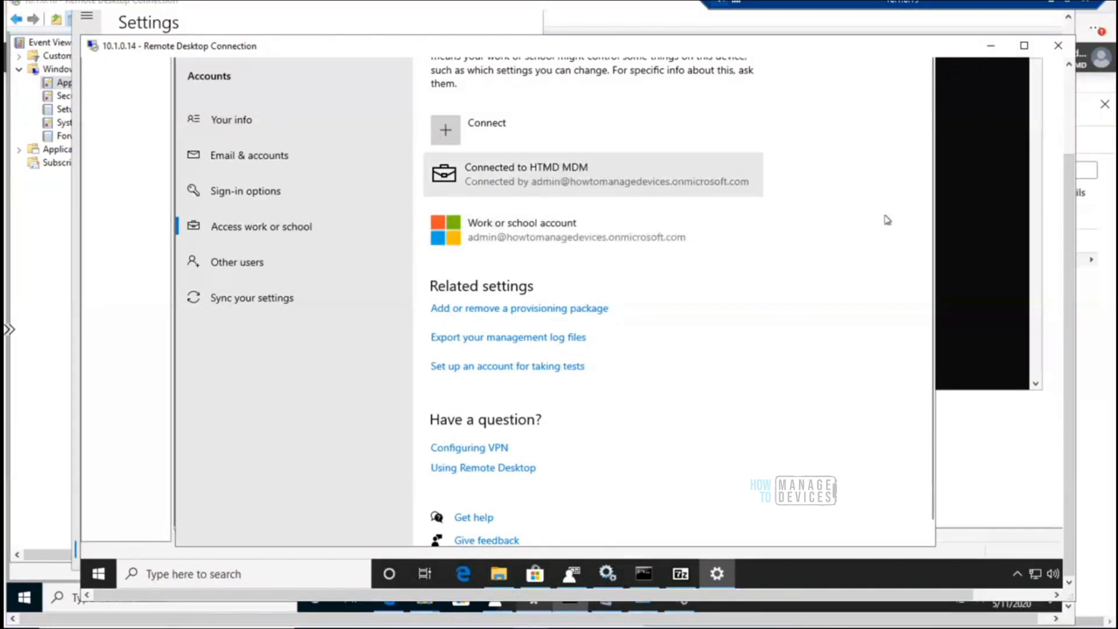
# Highlight the hostname output in the 10.1.0.14 Command Prompt, then return to the Access work or school page
pyautogui.click(963, 199)
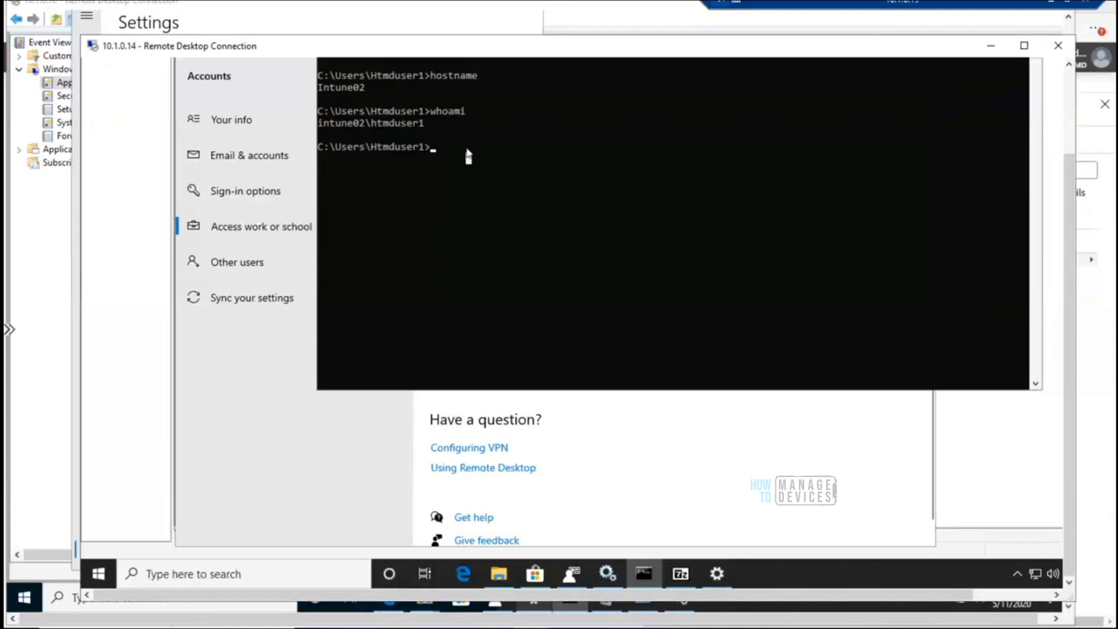
pyautogui.moveTo(366, 88); pyautogui.dragTo(324, 91)
pyautogui.click(280, 417)
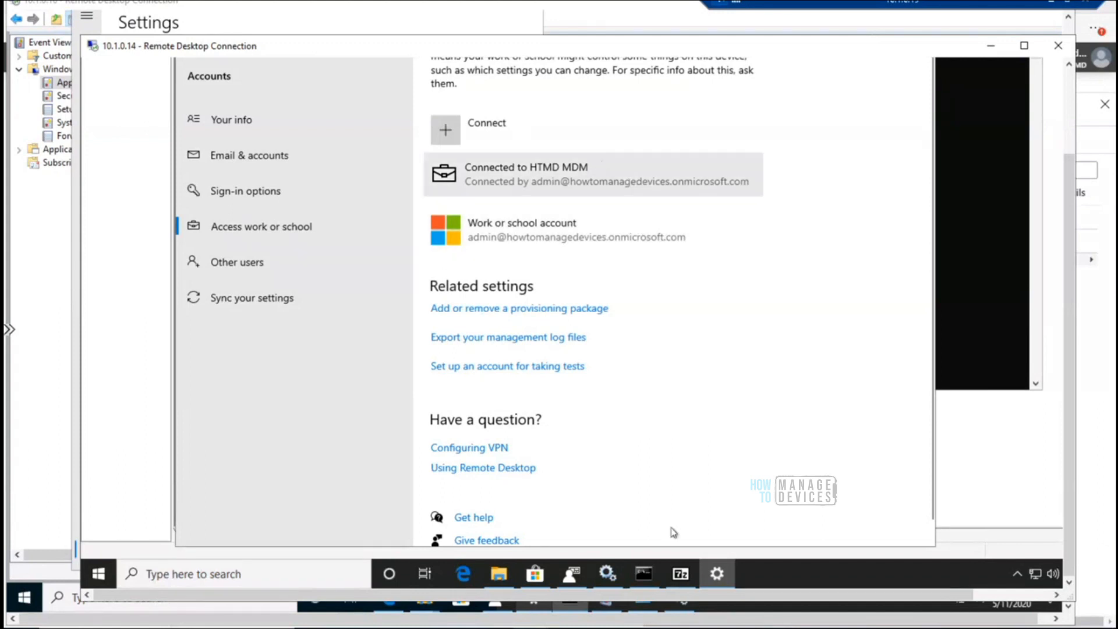
# Switch to the 10.1.0.16 Remote Desktop session, run whoami in its Command Prompt and highlight the user name in the output
pyautogui.moveTo(643, 574)
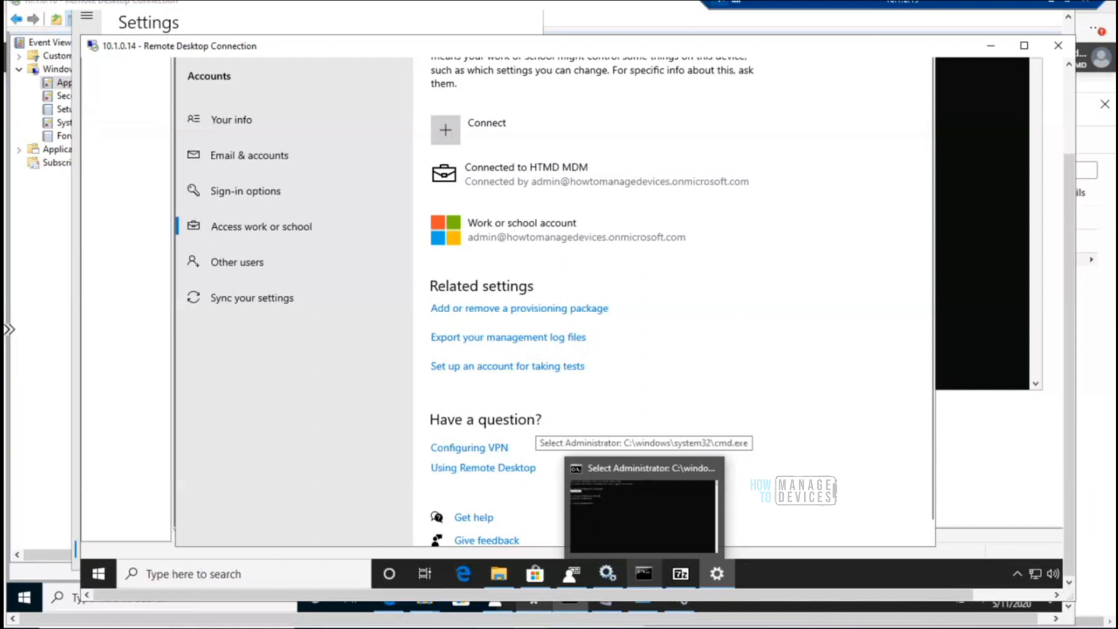
pyautogui.click(531, 604)
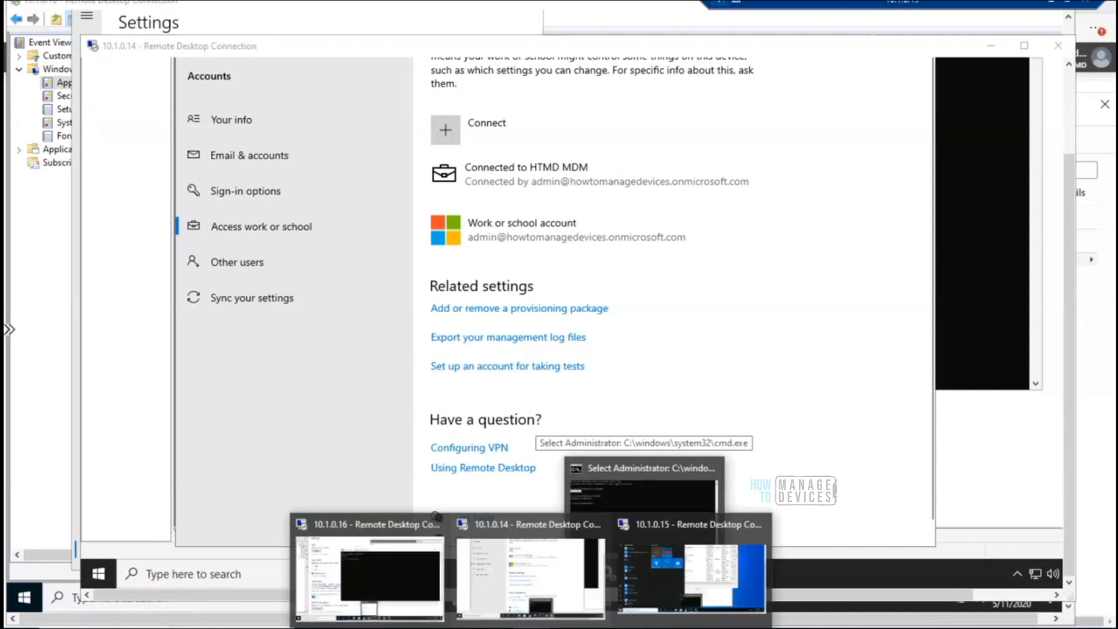
pyautogui.click(403, 596)
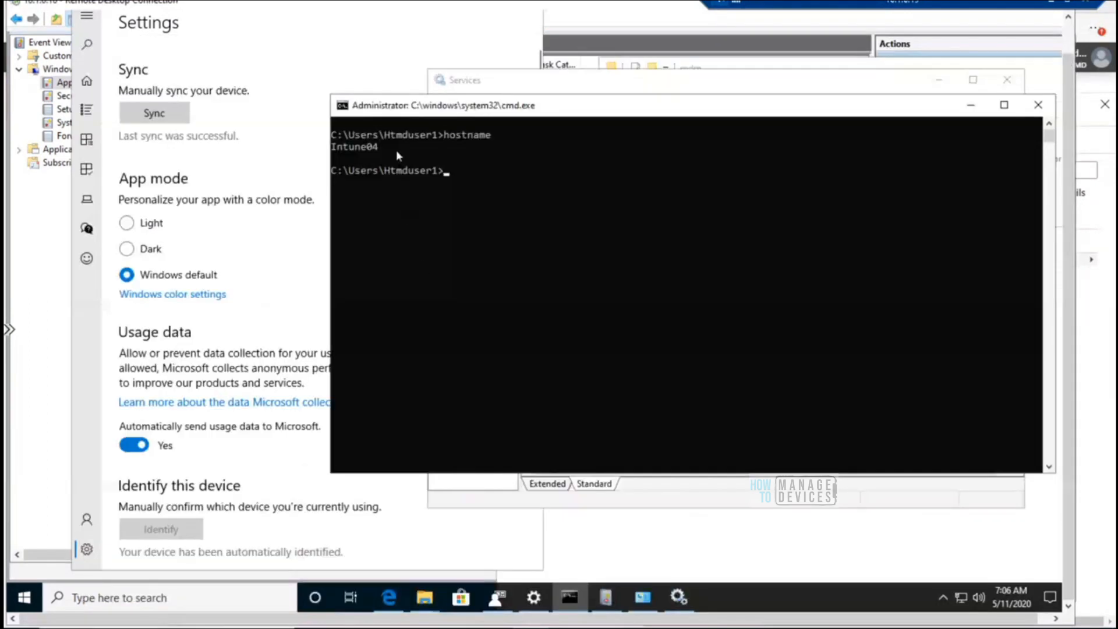
pyautogui.write('whoami')
pyautogui.press('Return')
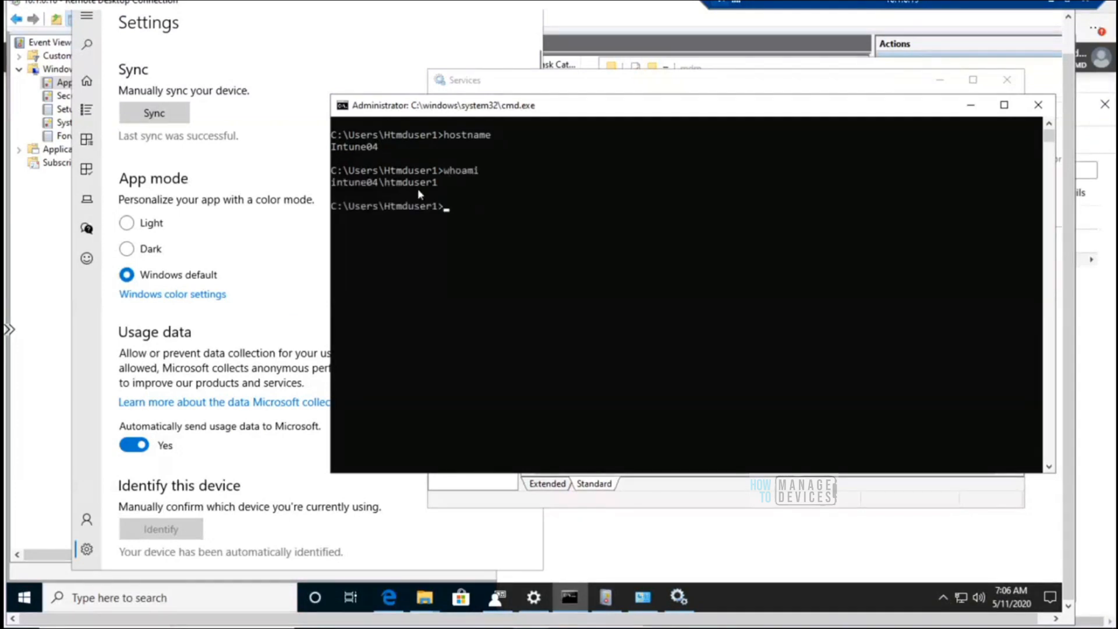
pyautogui.moveTo(337, 182); pyautogui.dragTo(439, 184)
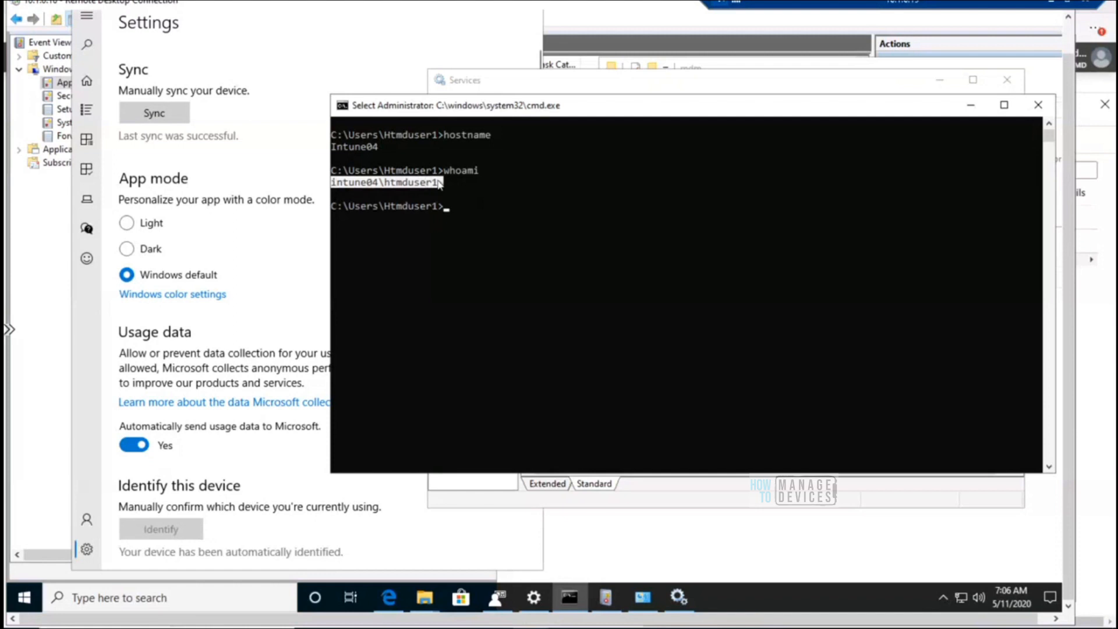
pyautogui.click(385, 183)
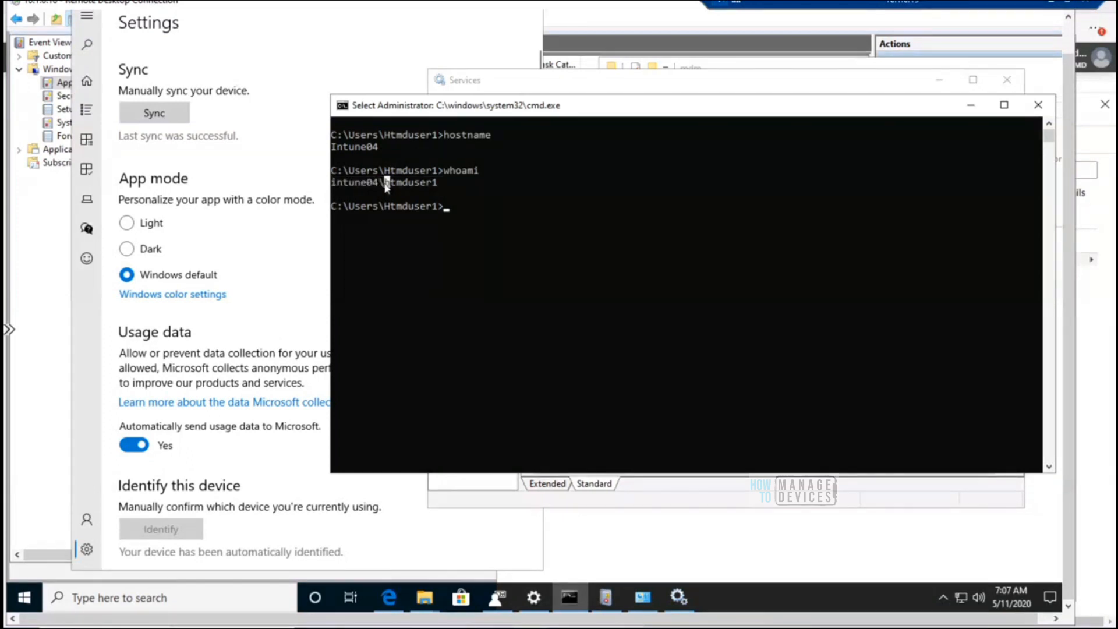
pyautogui.keyDown('shift'); pyautogui.click(448, 186); pyautogui.keyUp('shift')
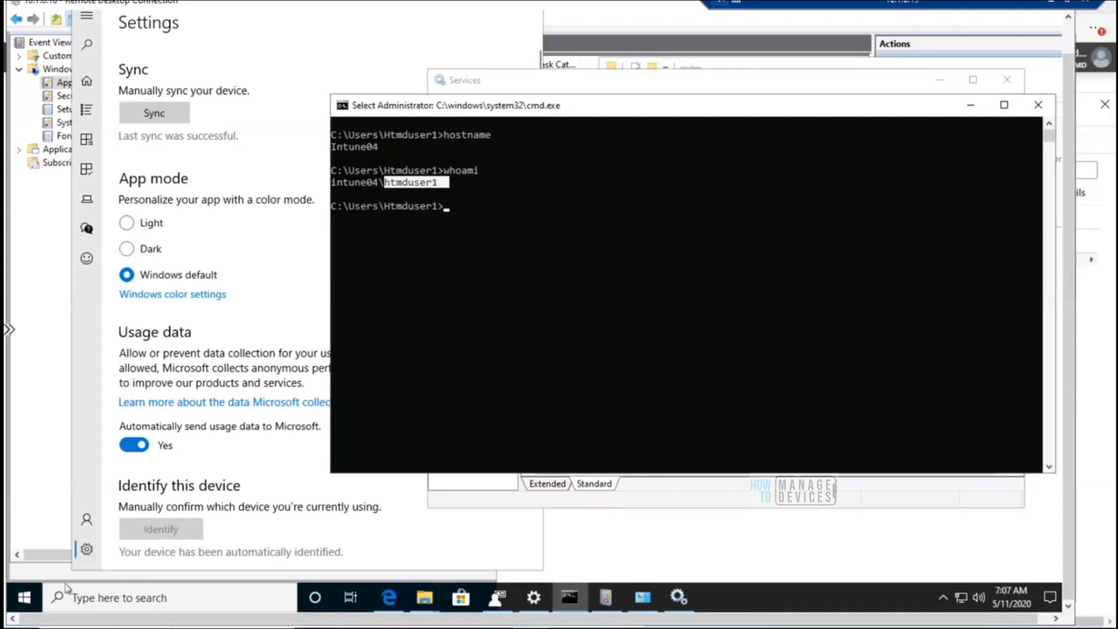
pyautogui.click(26, 597)
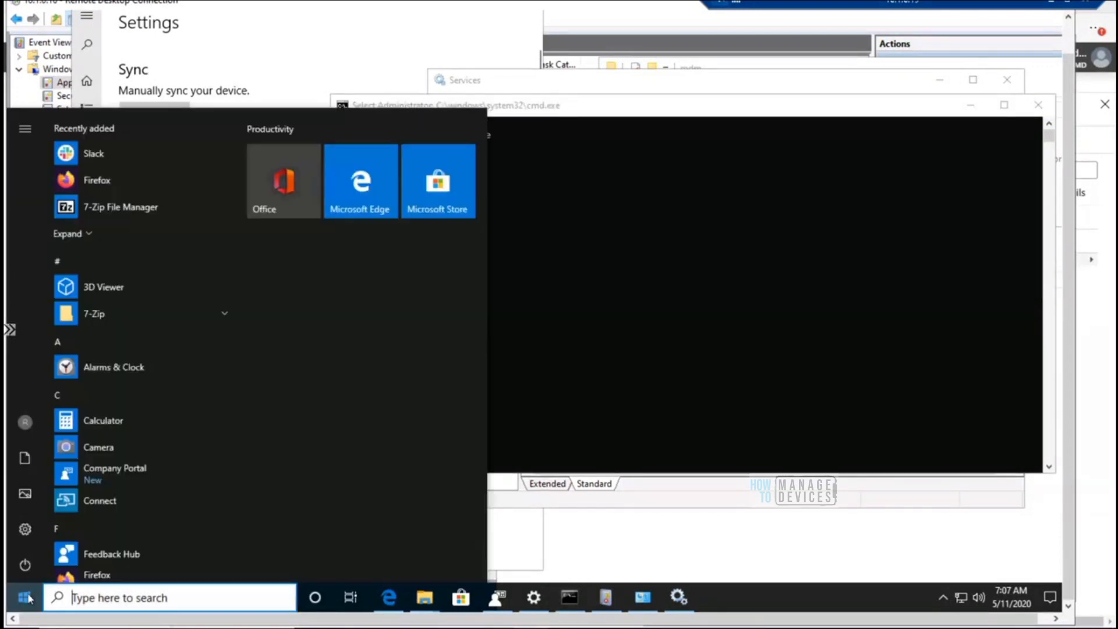
pyautogui.click(25, 528)
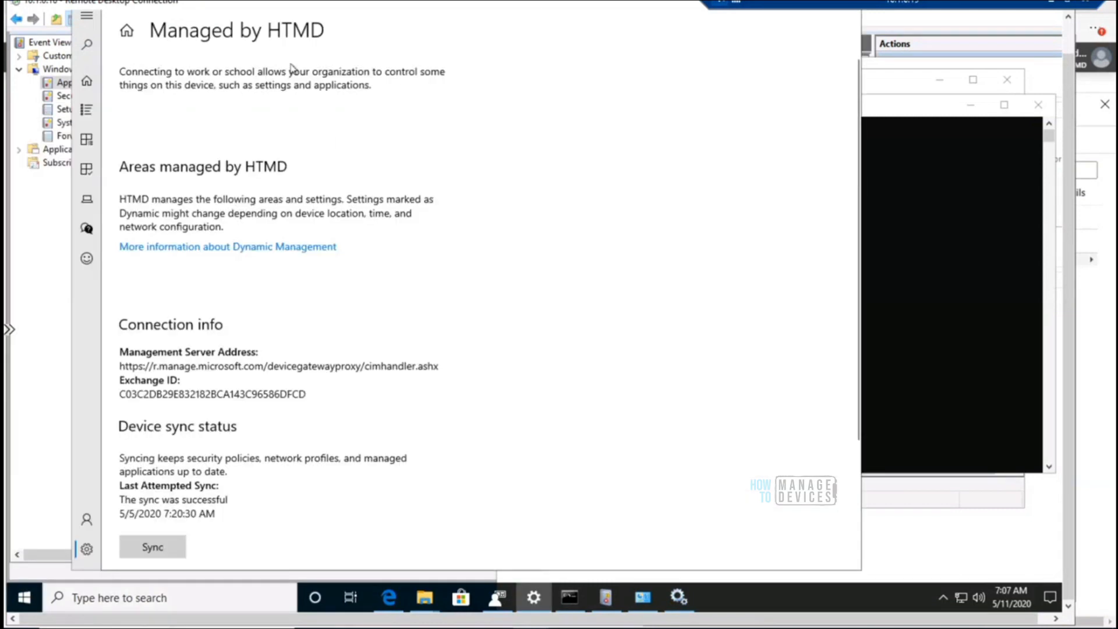
pyautogui.click(85, 87)
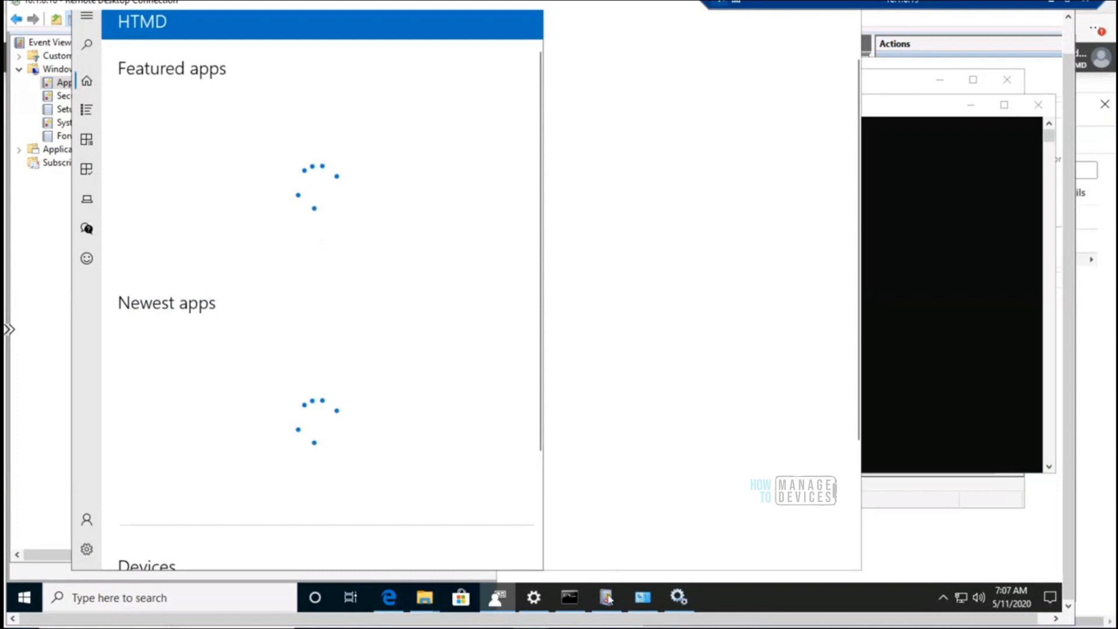
pyautogui.click(536, 607)
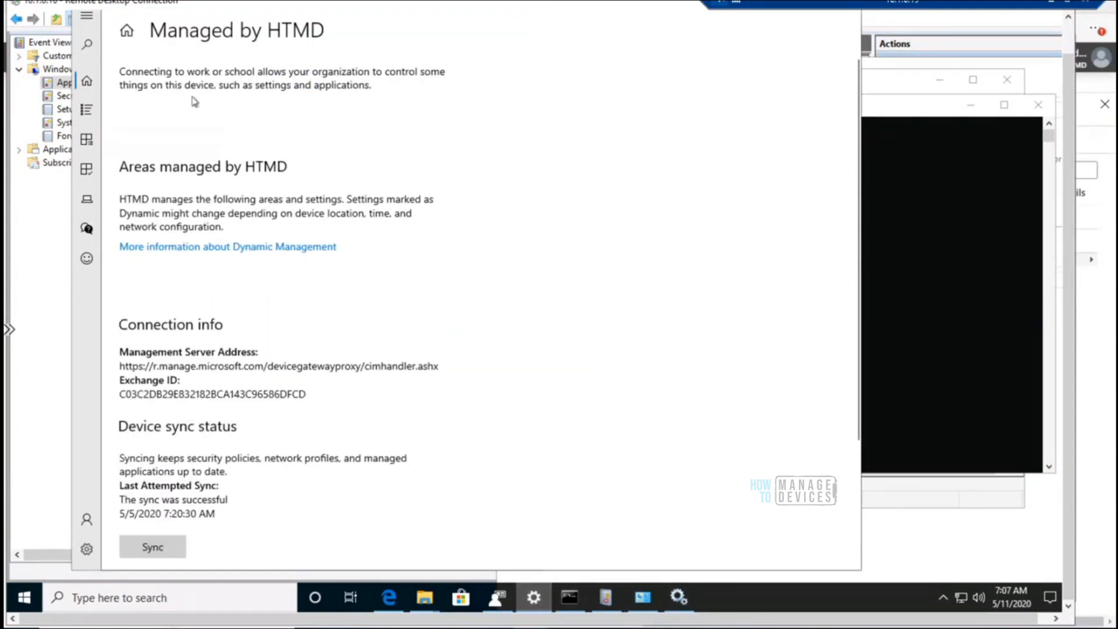
pyautogui.click(89, 83)
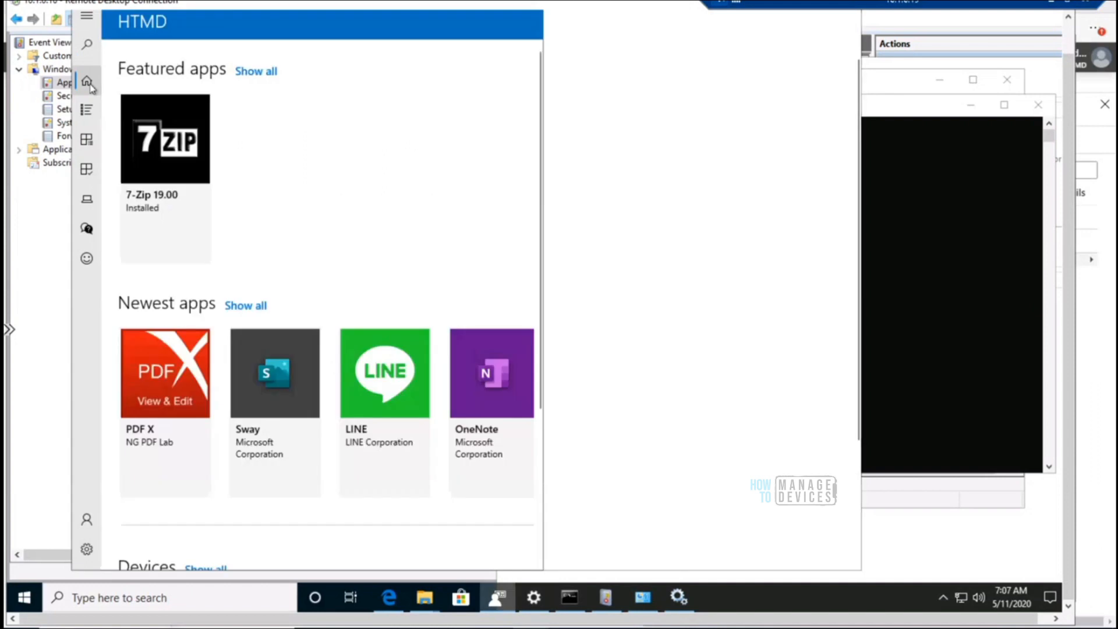
pyautogui.click(26, 597)
pyautogui.click(26, 530)
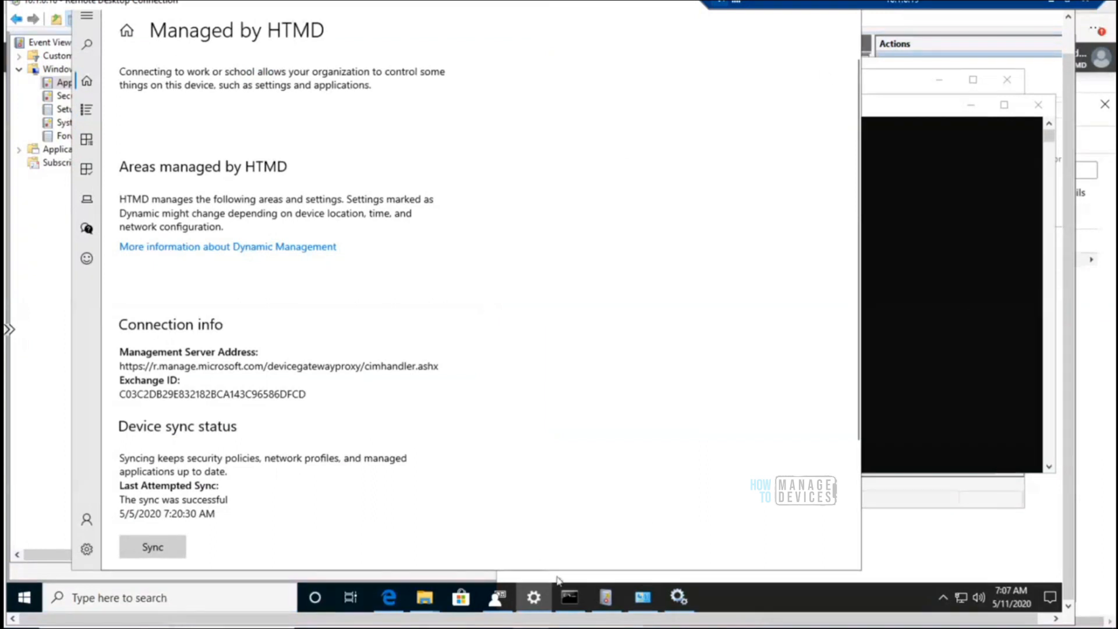
# Close the Windows Settings window and the Company Portal app in the 10.1.0.16 session
pyautogui.rightClick(535, 597)
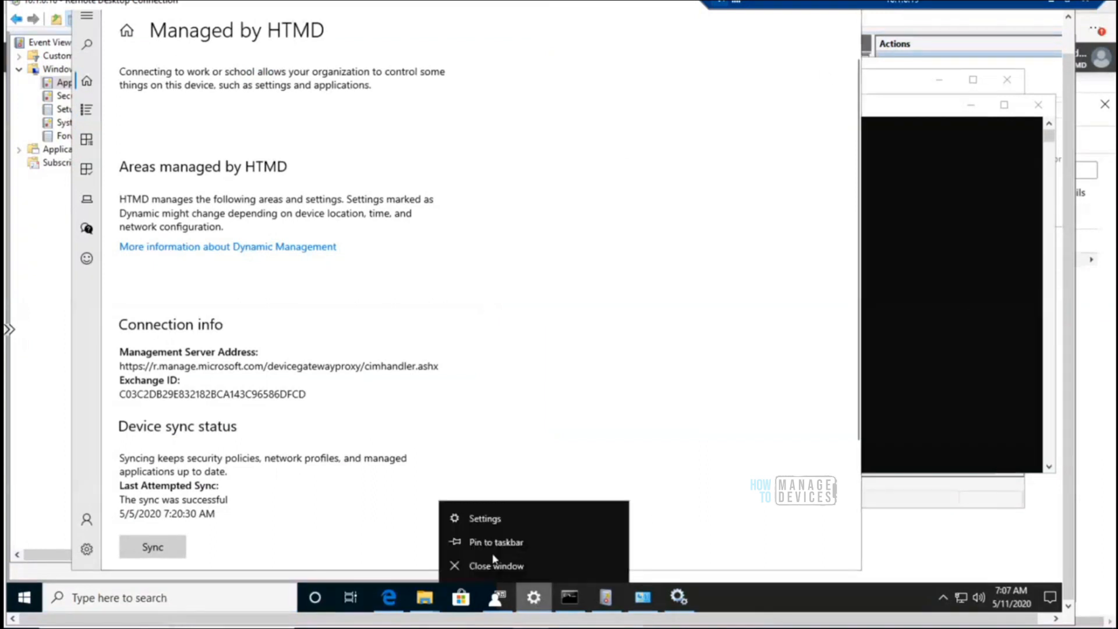
pyautogui.click(494, 561)
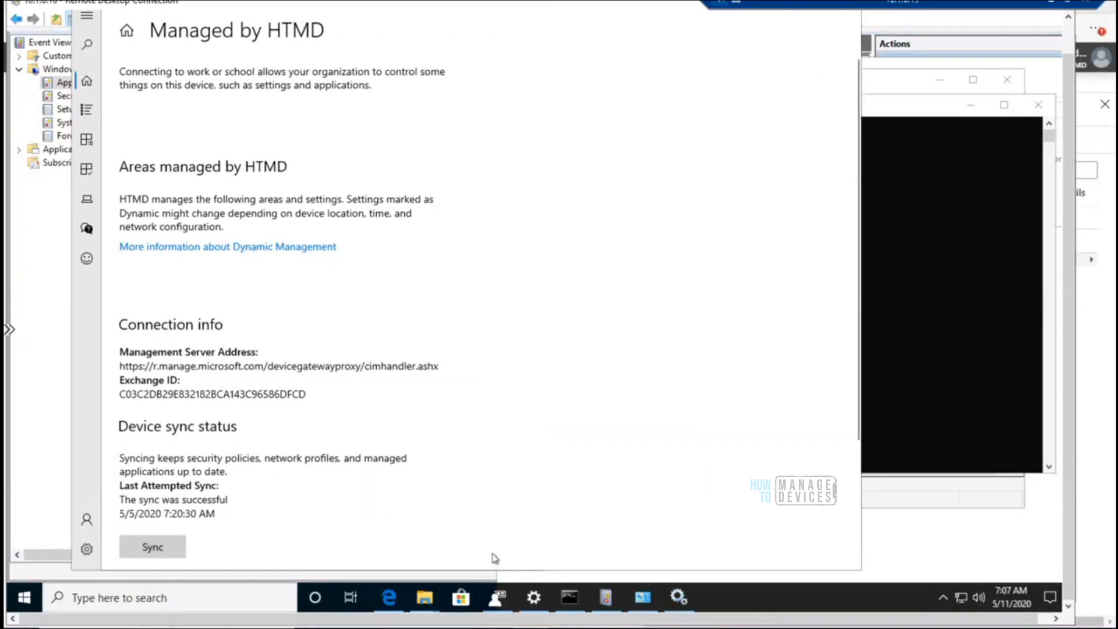
pyautogui.rightClick(533, 598)
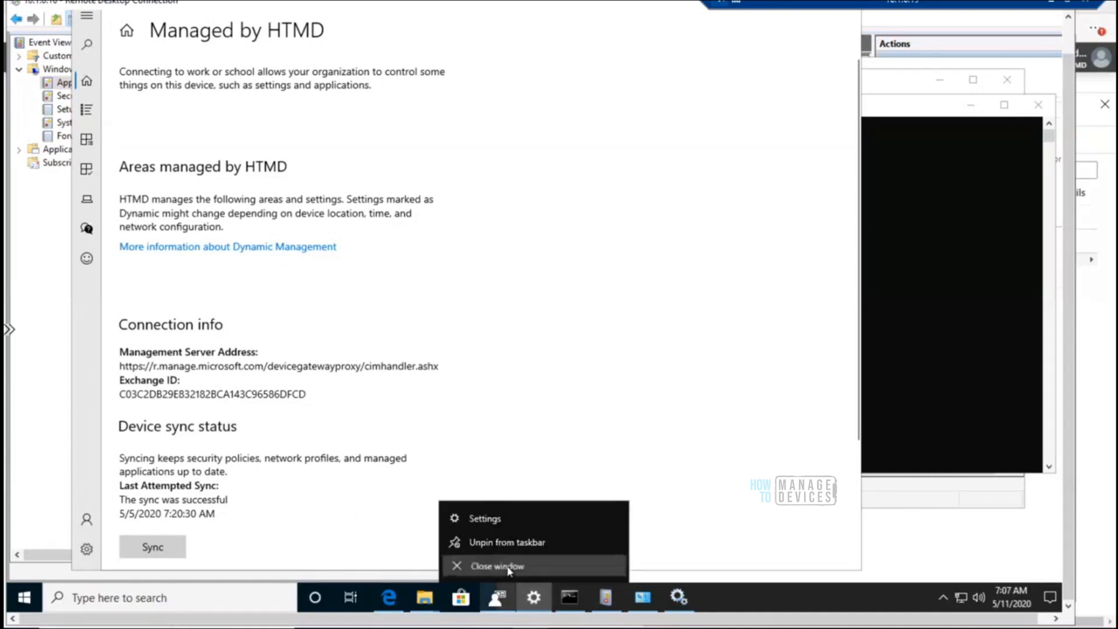
pyautogui.click(495, 563)
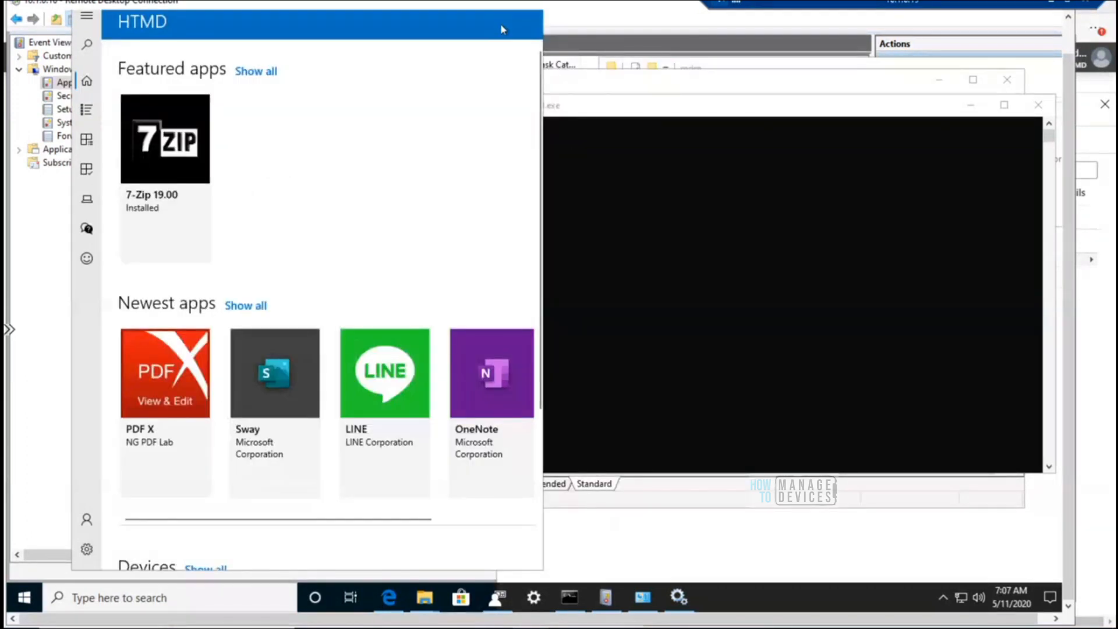
pyautogui.moveTo(1072, 57); pyautogui.dragTo(1071, 23)
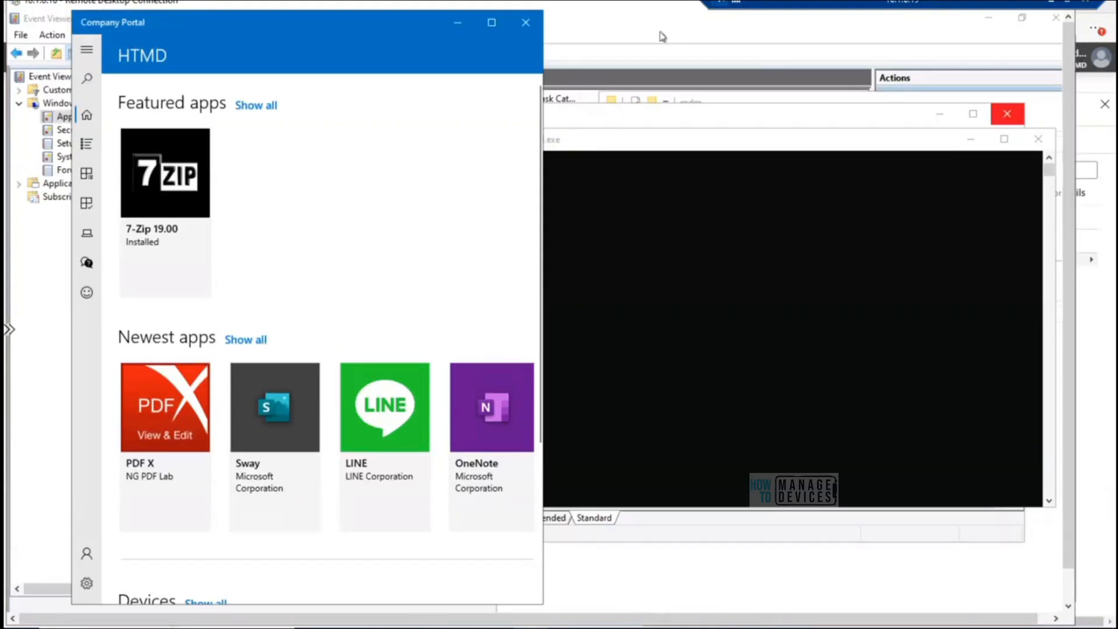
pyautogui.click(523, 23)
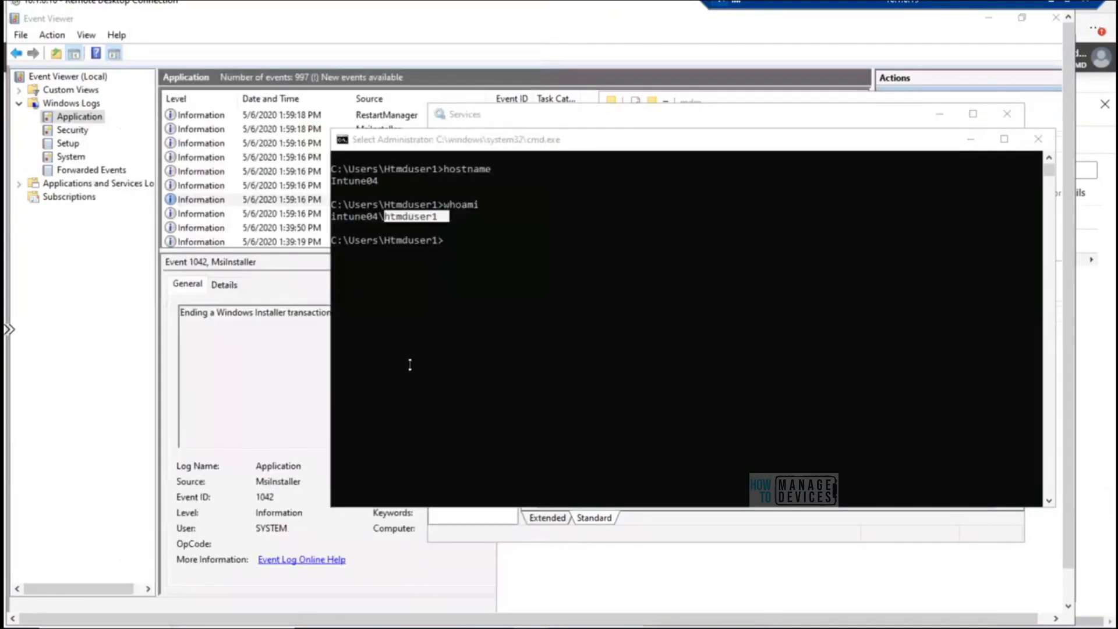
pyautogui.moveTo(1070, 516); pyautogui.dragTo(1071, 611)
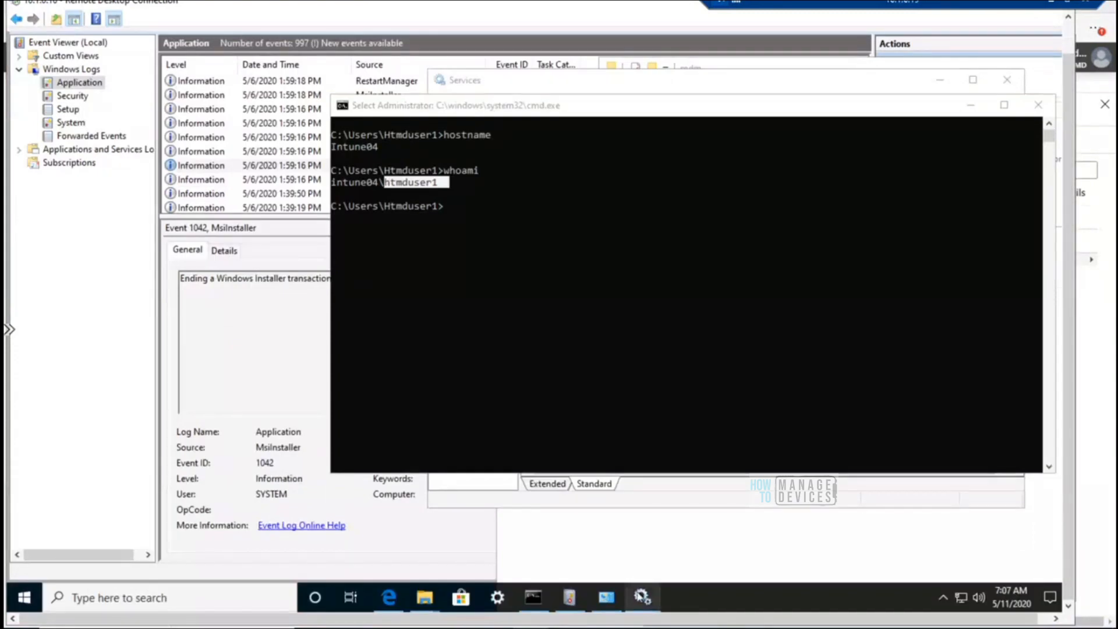
# Reopen Windows Settings in the 10.1.0.16 session and show the Access work or school page under Accounts
pyautogui.click(24, 597)
pyautogui.click(25, 528)
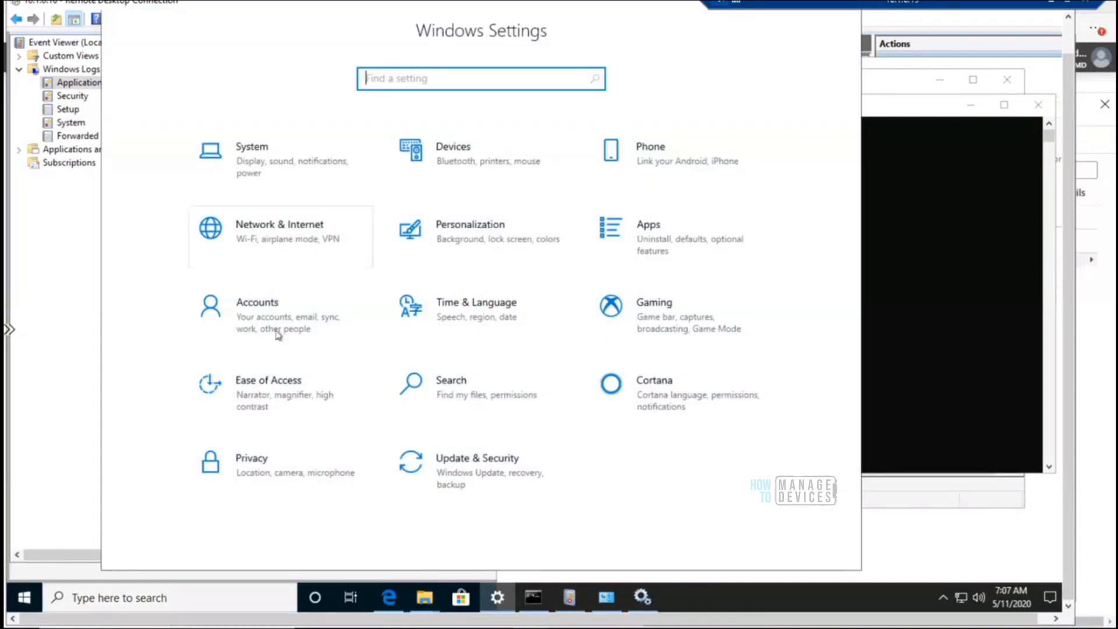
pyautogui.click(278, 327)
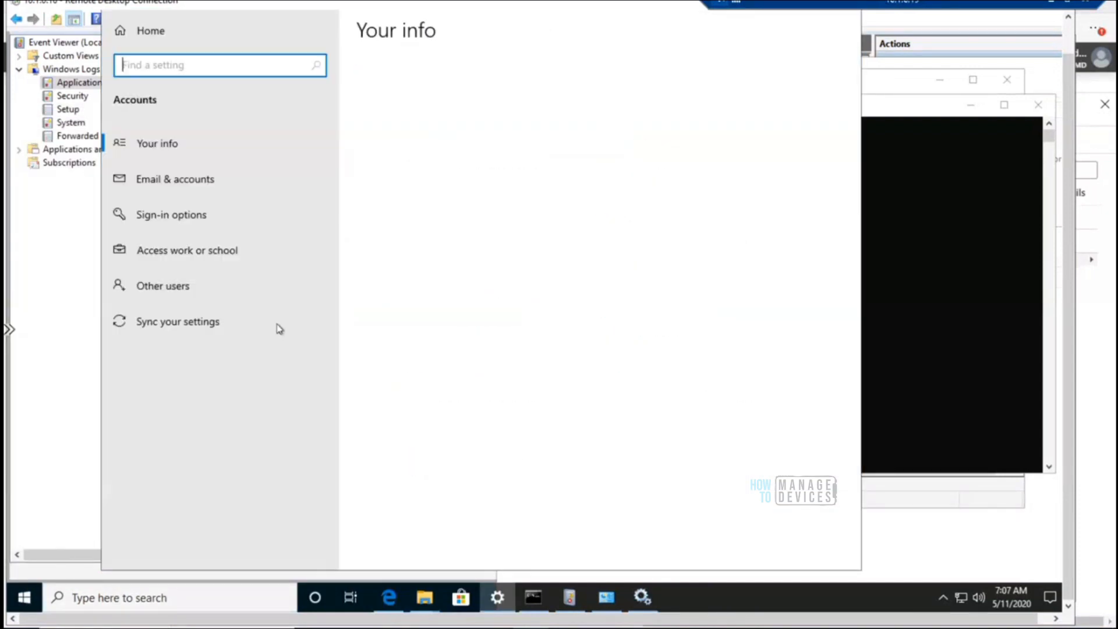
pyautogui.click(215, 250)
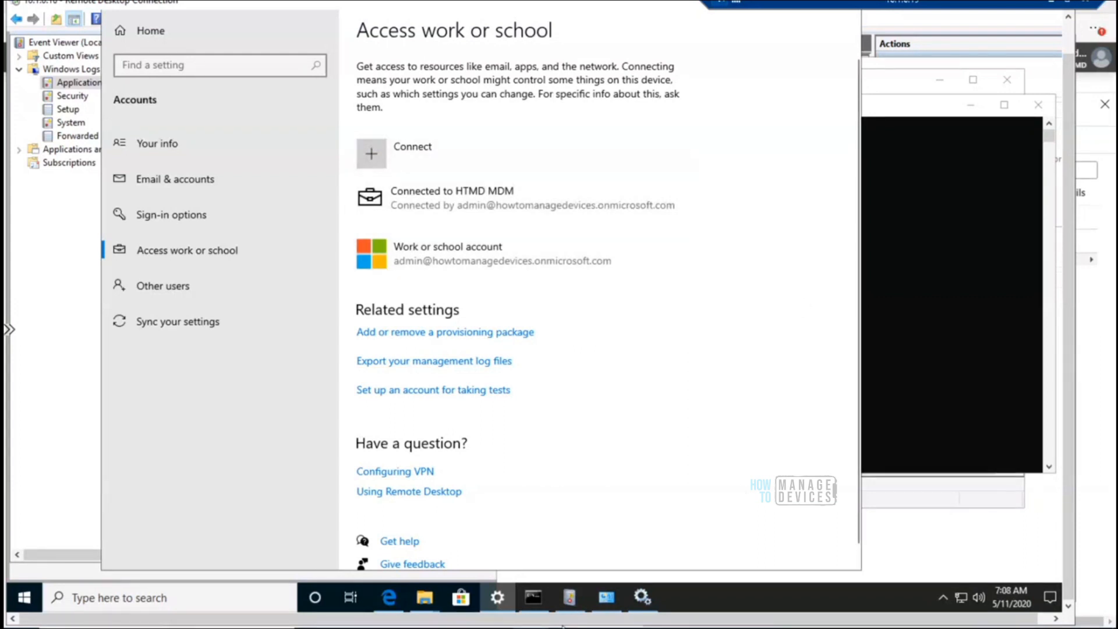
# Switch to the 10.1.0.15 Remote Desktop session
pyautogui.moveTo(606, 597)
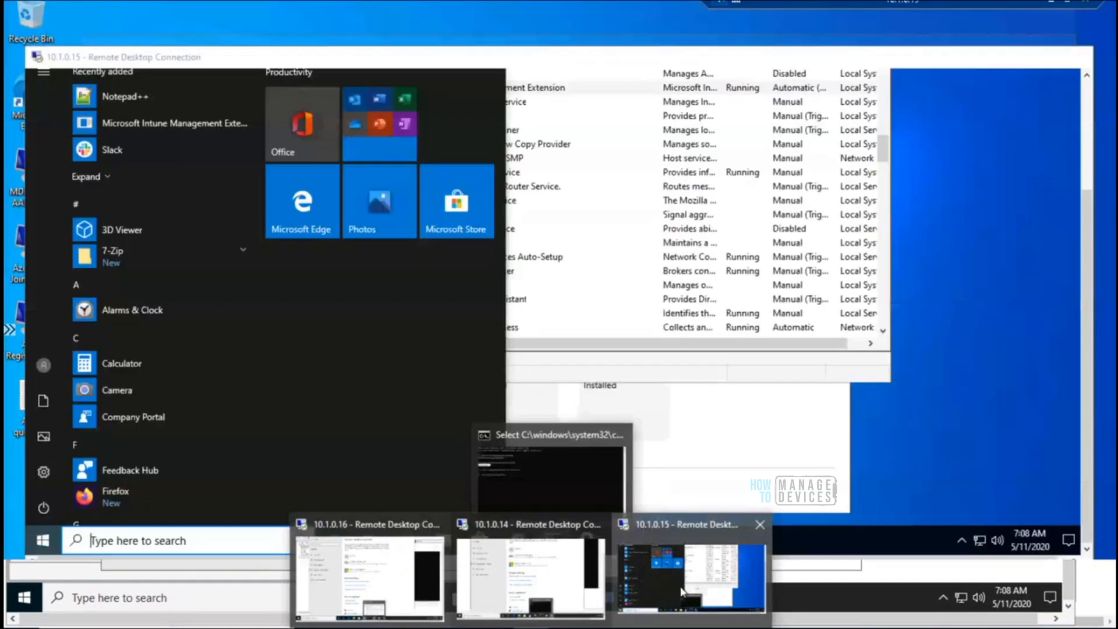
pyautogui.click(683, 591)
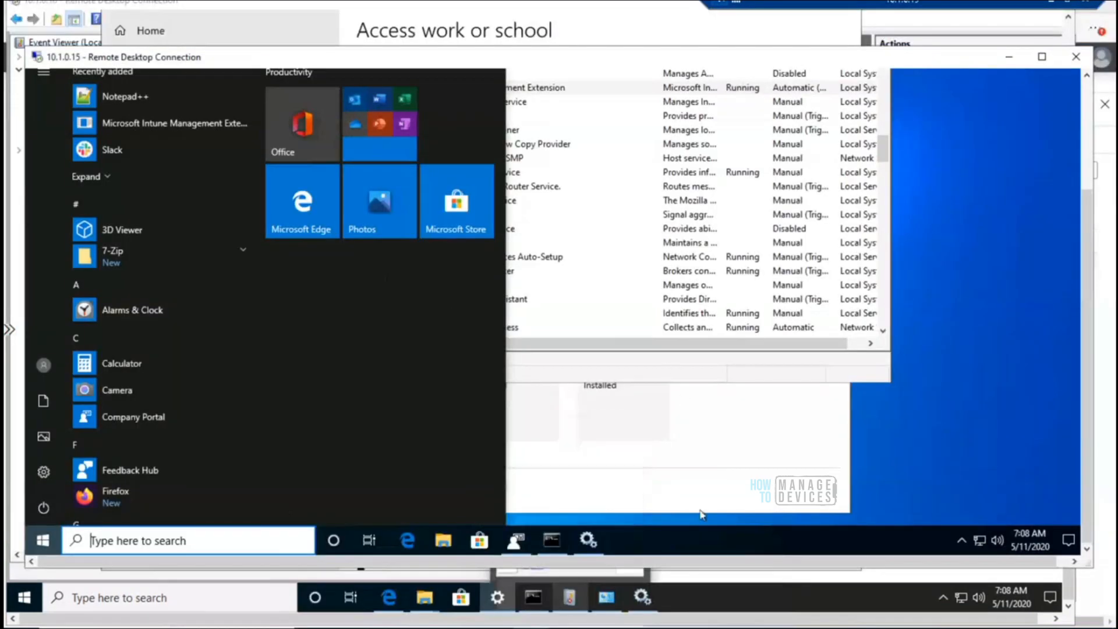
# Run whoami in the Command Prompt of the 10.1.0.15 session and highlight the user name in the output
pyautogui.click(551, 542)
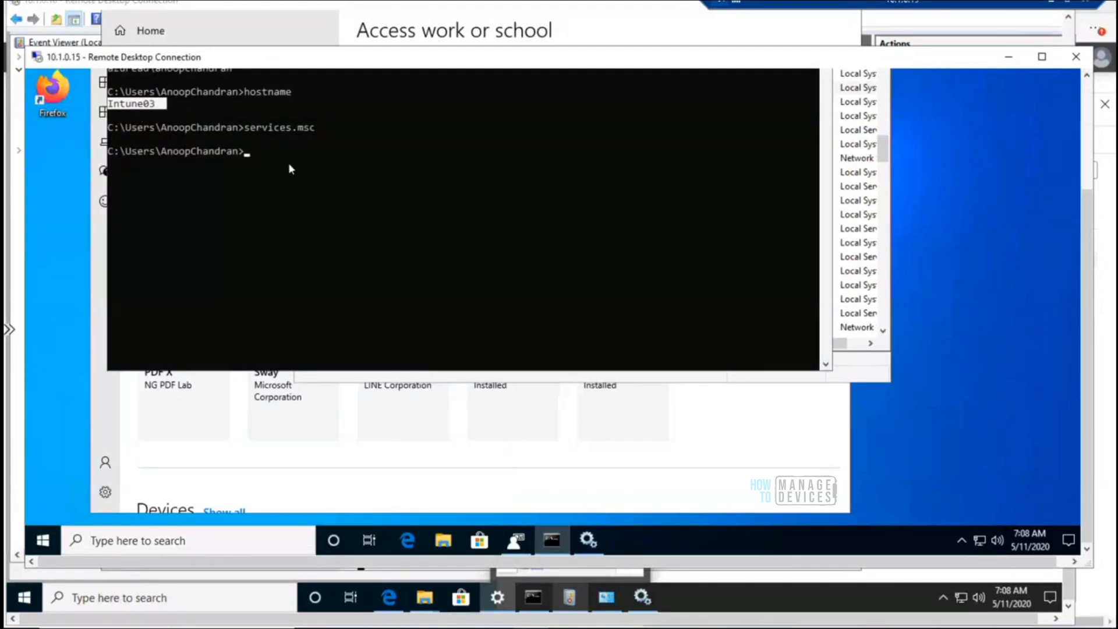
pyautogui.write('whoami')
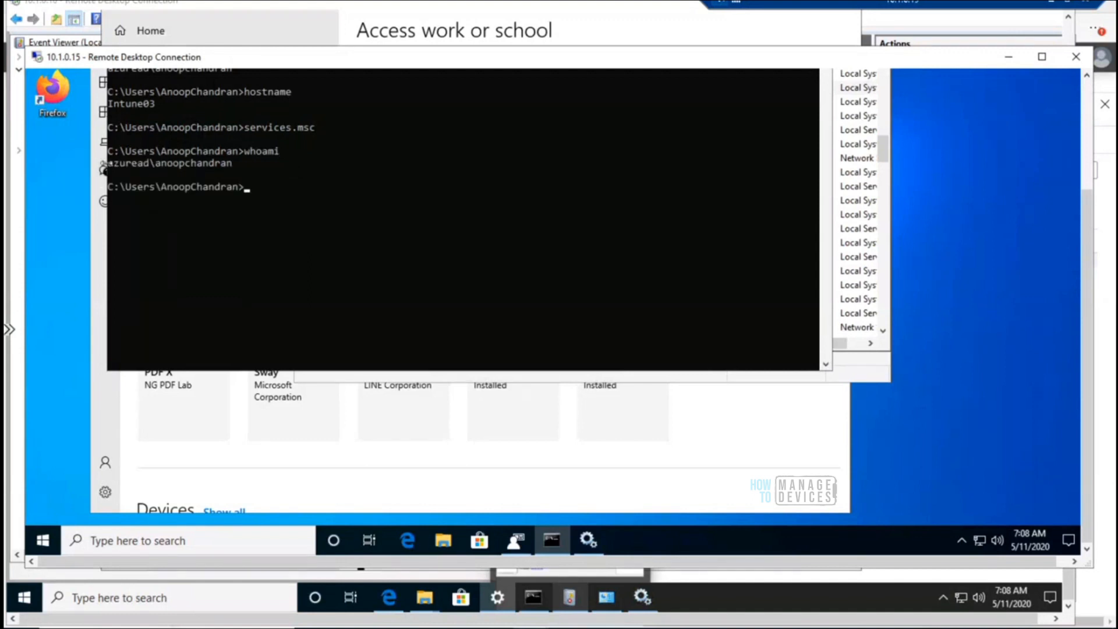
pyautogui.moveTo(109, 165); pyautogui.dragTo(243, 168)
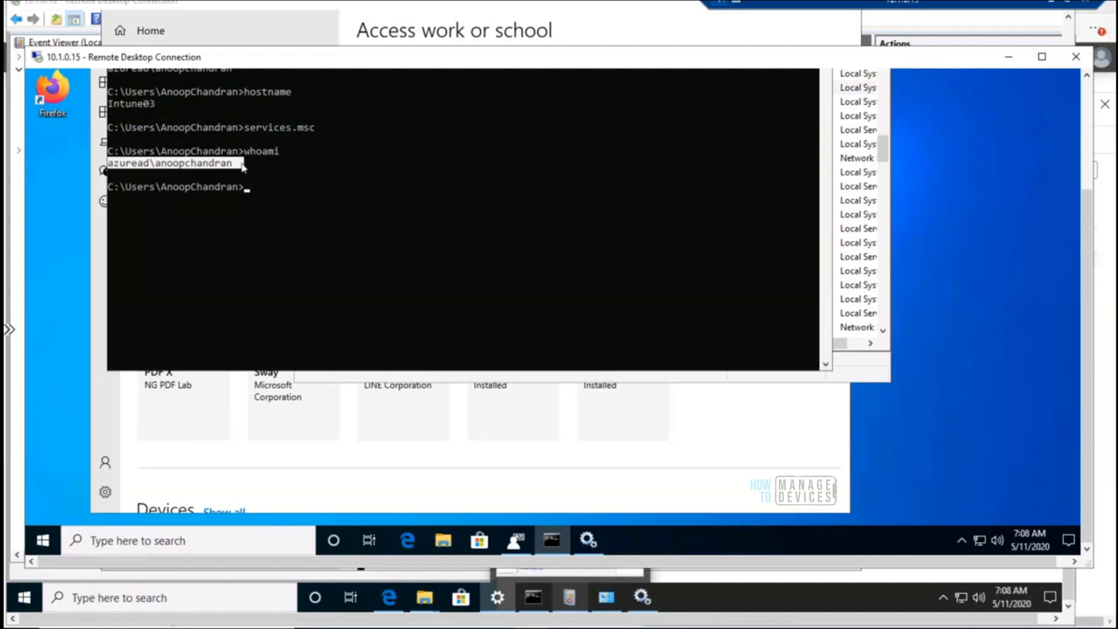
# Open Windows Settings in the 10.1.0.15 session and review the Access work or school page under Accounts
pyautogui.click(43, 540)
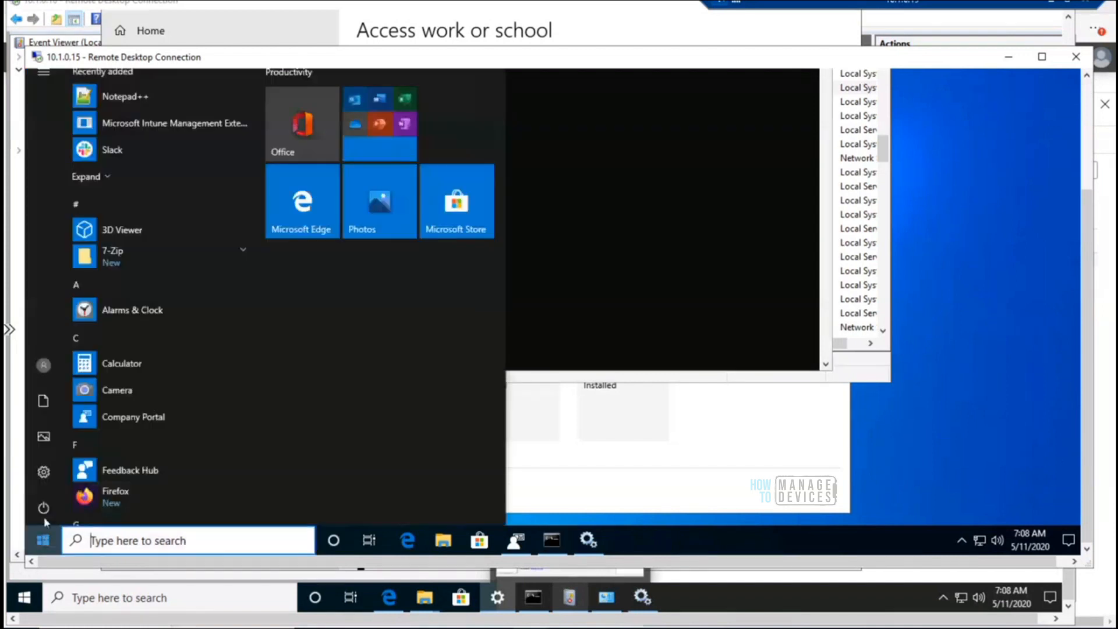
pyautogui.click(45, 477)
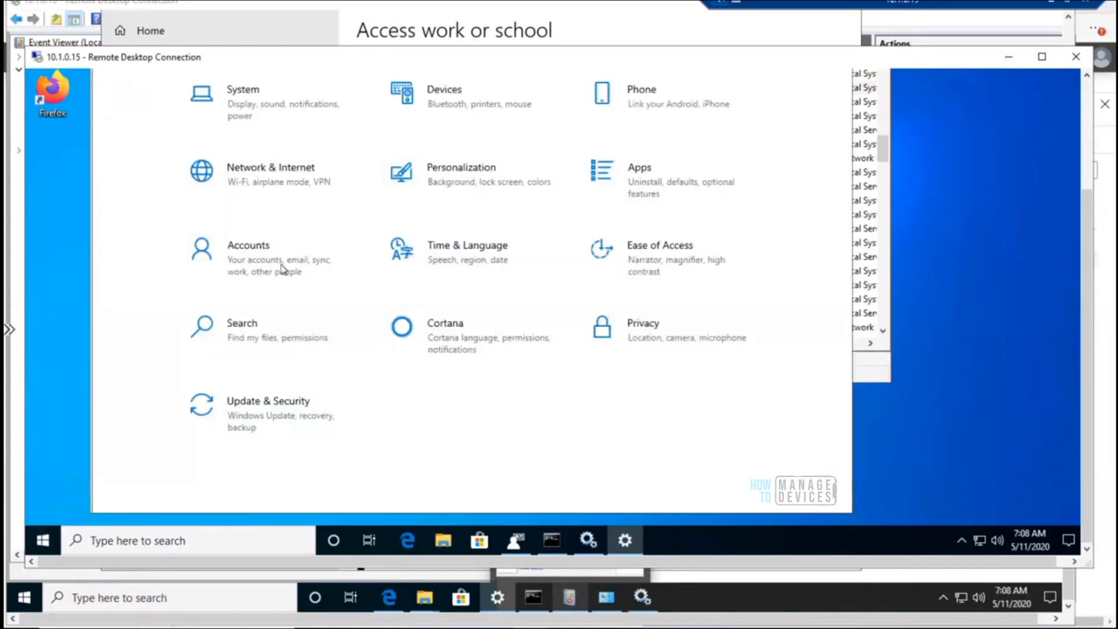
pyautogui.click(282, 269)
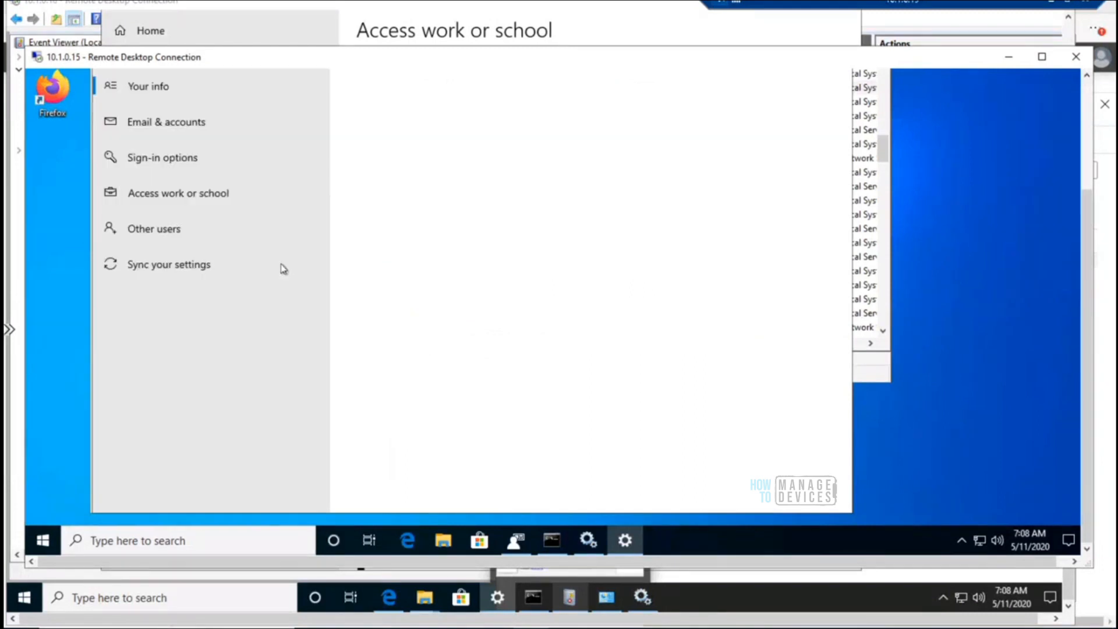
pyautogui.click(215, 196)
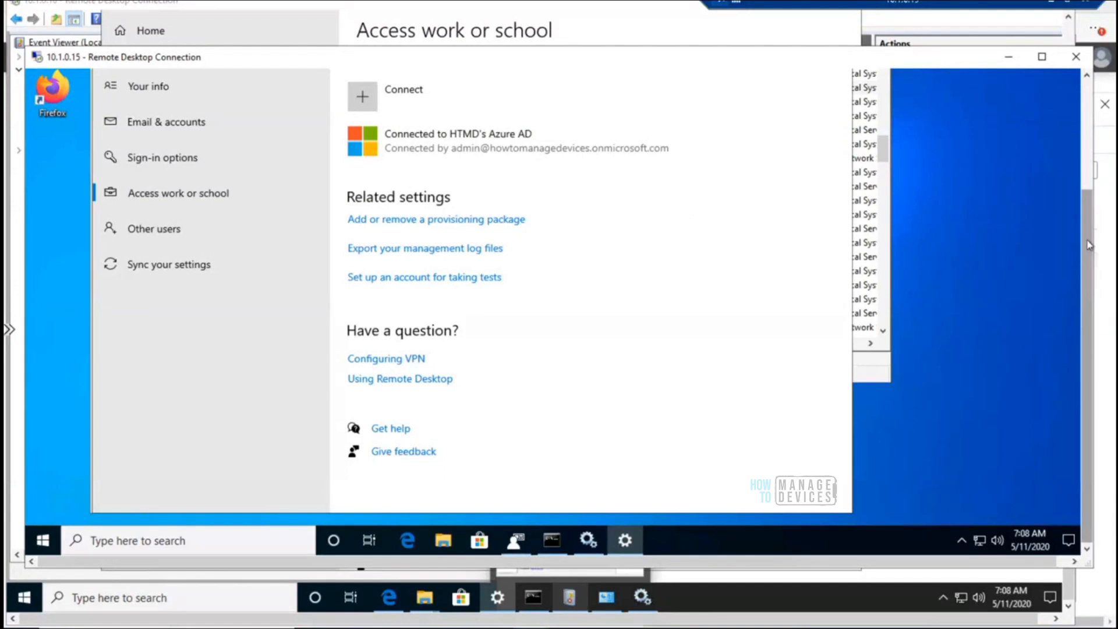
pyautogui.moveTo(1086, 214); pyautogui.dragTo(1086, 132)
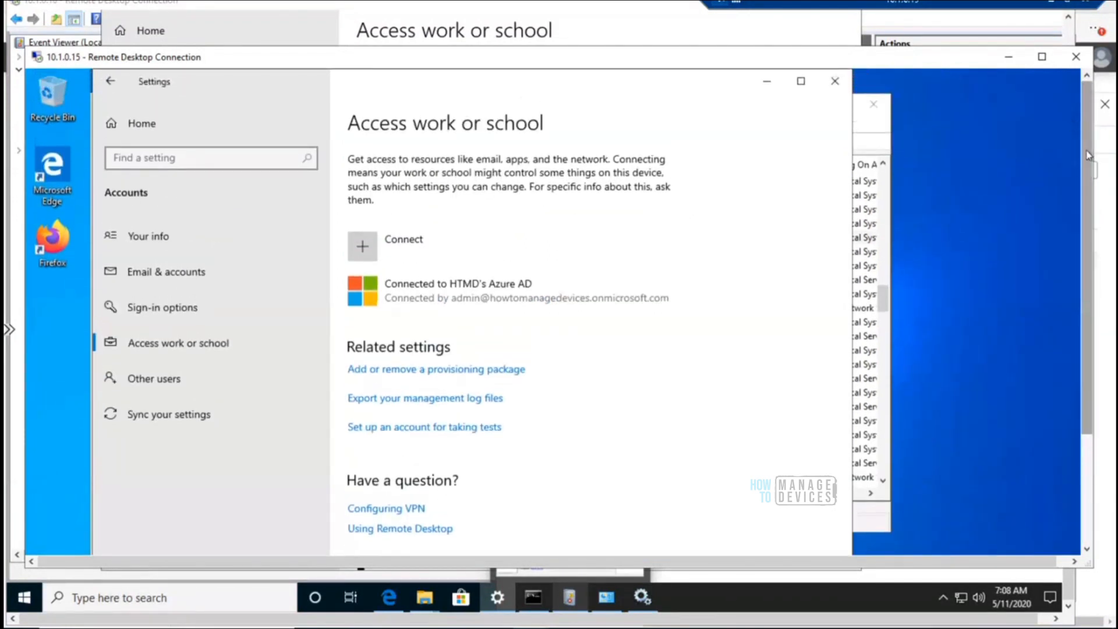
pyautogui.scroll(-3, 1089, 251)
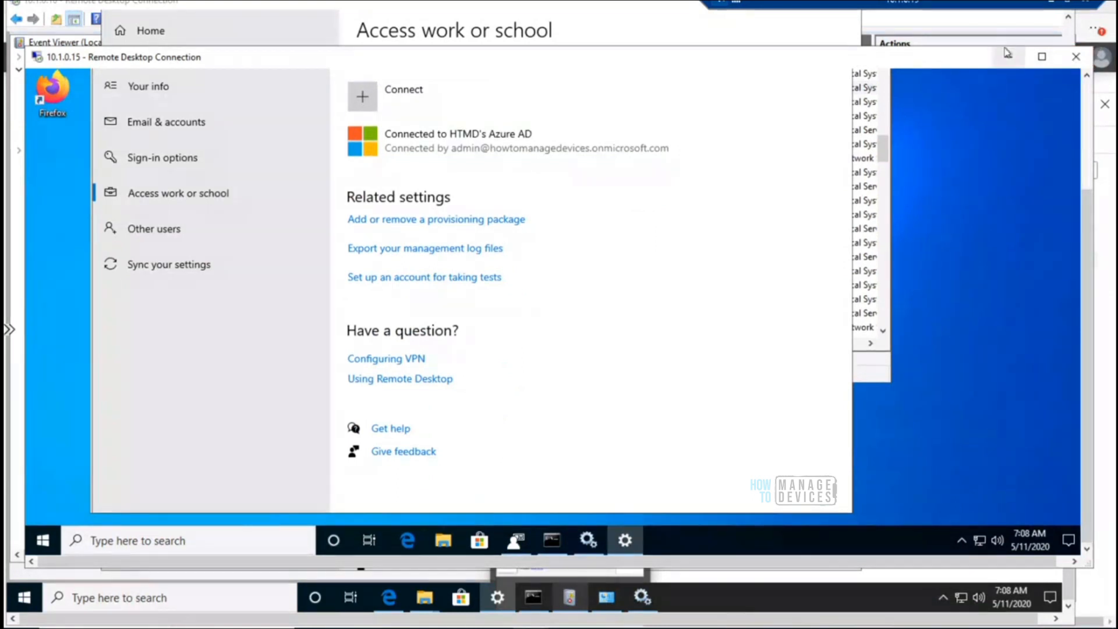
# Look up Notepad++ among the recently added apps in the 10.1.0.15 session, and bring its Services window to the front
pyautogui.moveTo(982, 43); pyautogui.dragTo(982, 15)
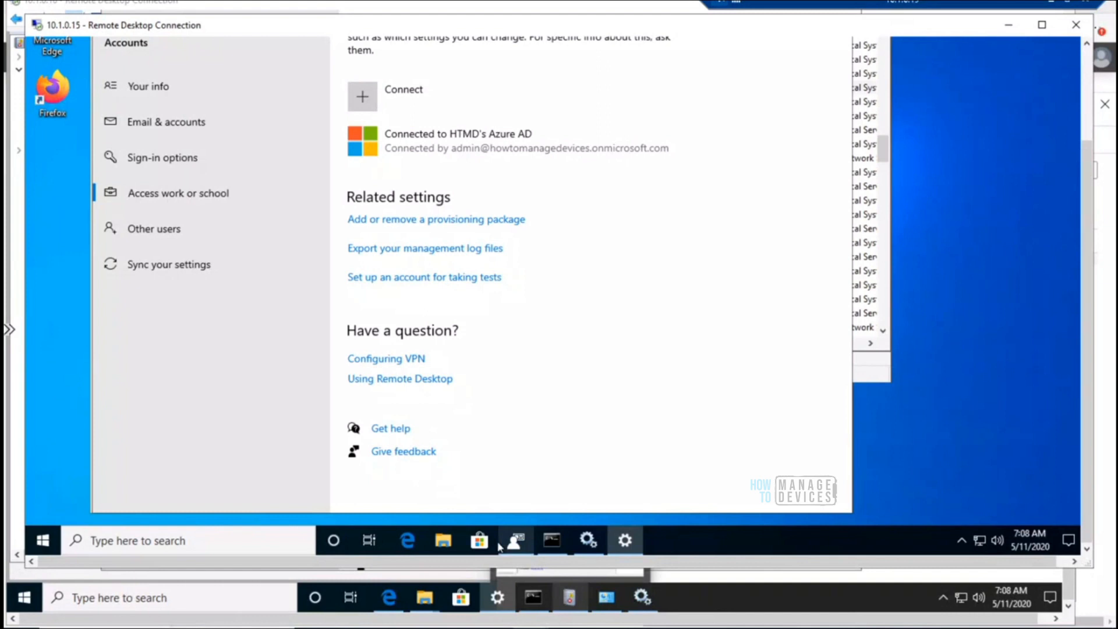
pyautogui.click(44, 541)
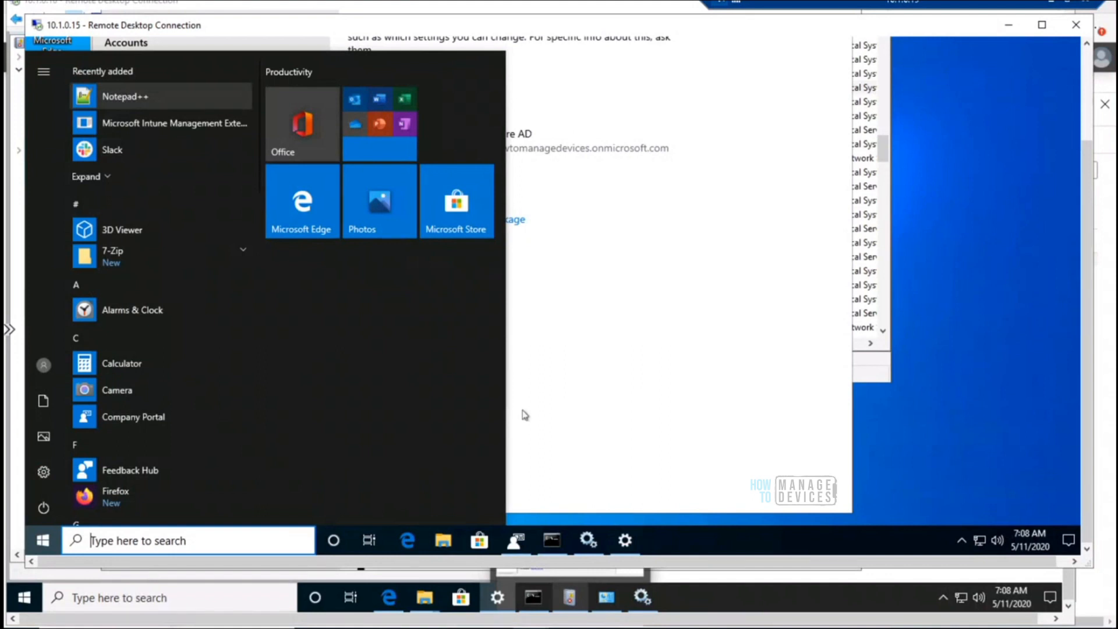
pyautogui.click(588, 541)
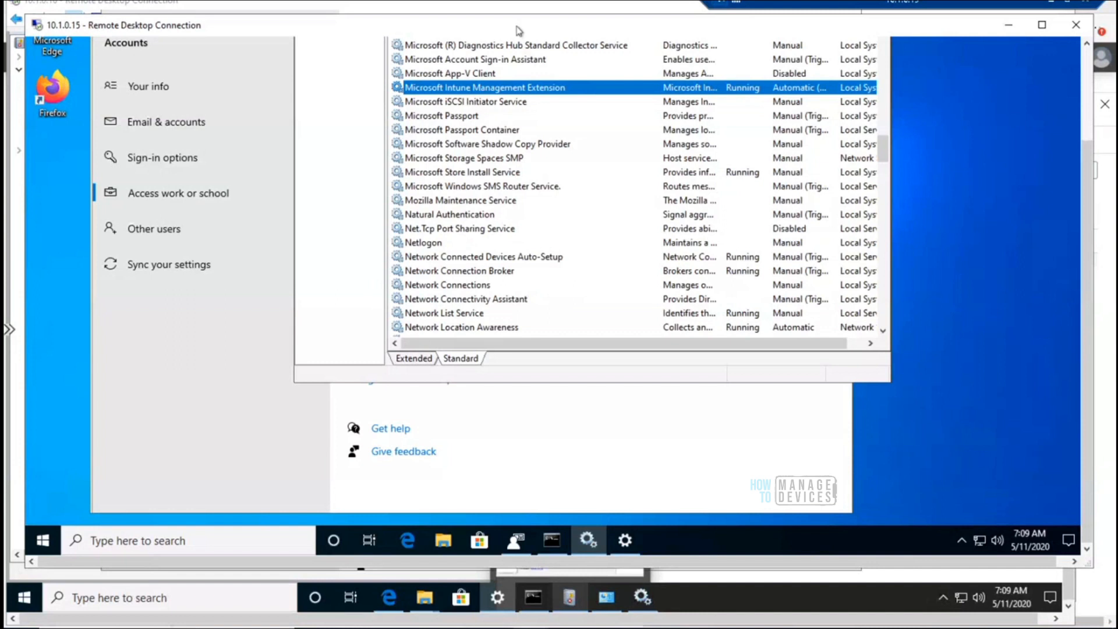
# Minimize the Remote Desktop sessions and the local Command Prompt to return to the Notepad Plus Plus device install status page
pyautogui.click(513, 7)
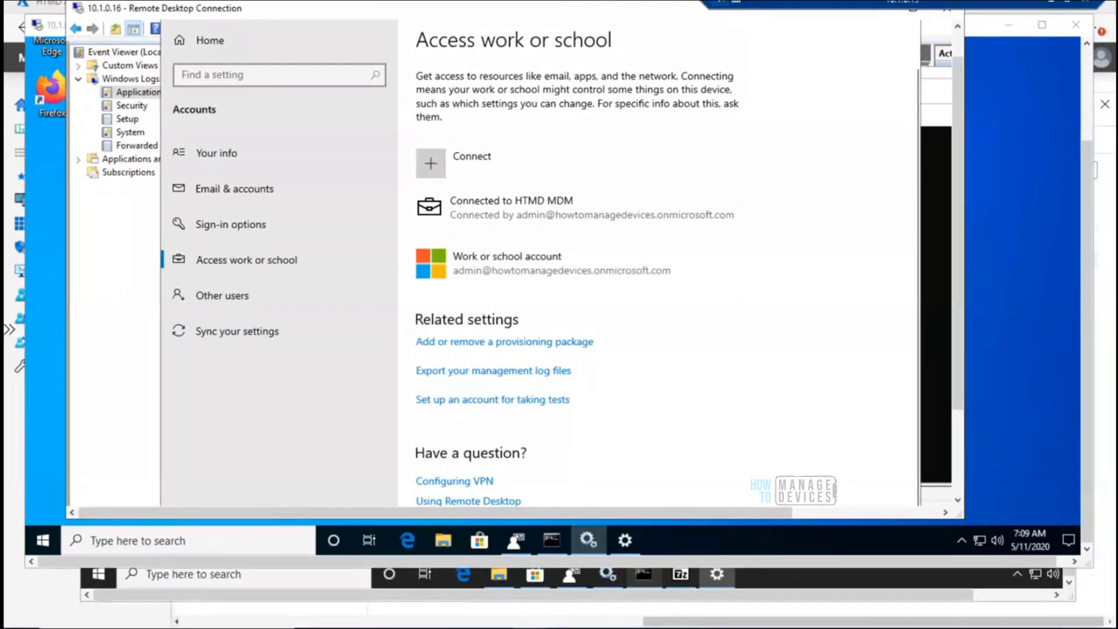
pyautogui.click(544, 617)
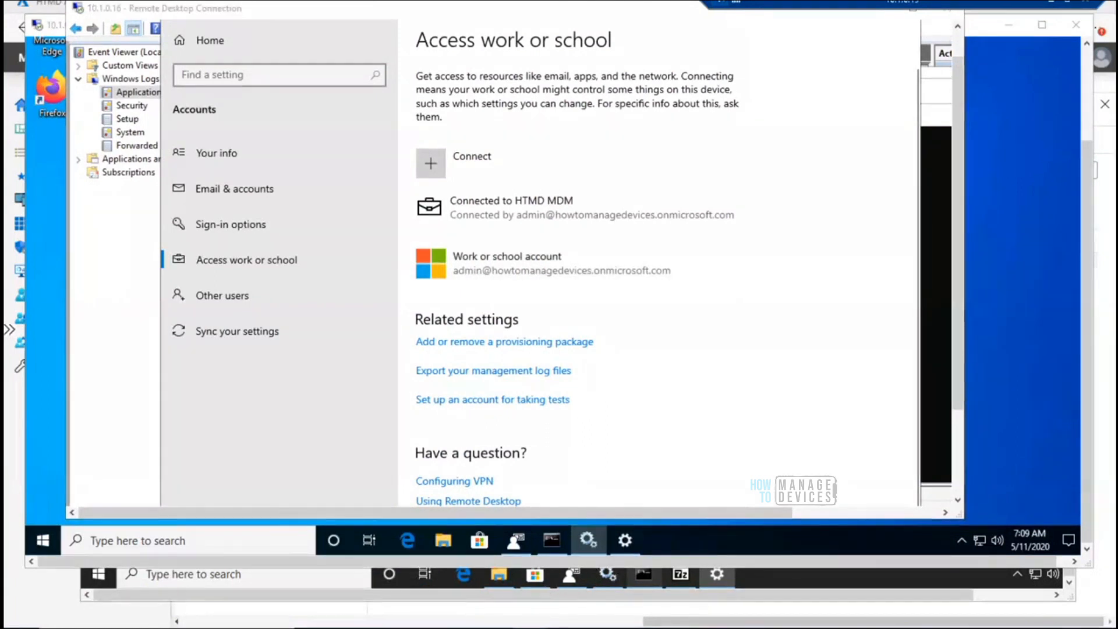
pyautogui.click(795, 306)
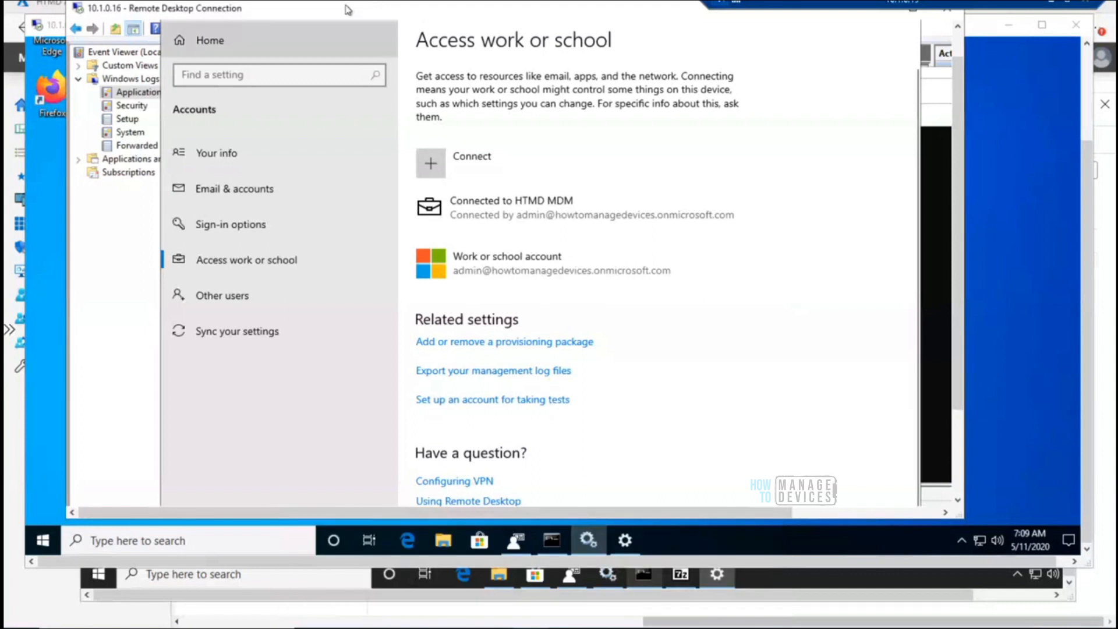
pyautogui.click(1003, 30)
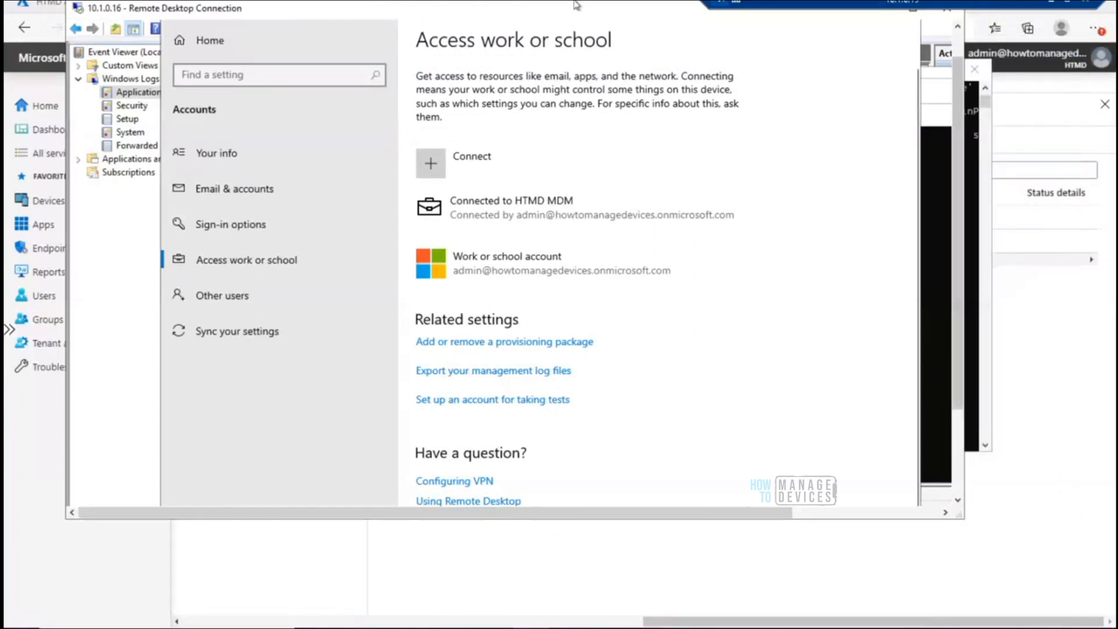
pyautogui.moveTo(573, 10); pyautogui.dragTo(616, 49)
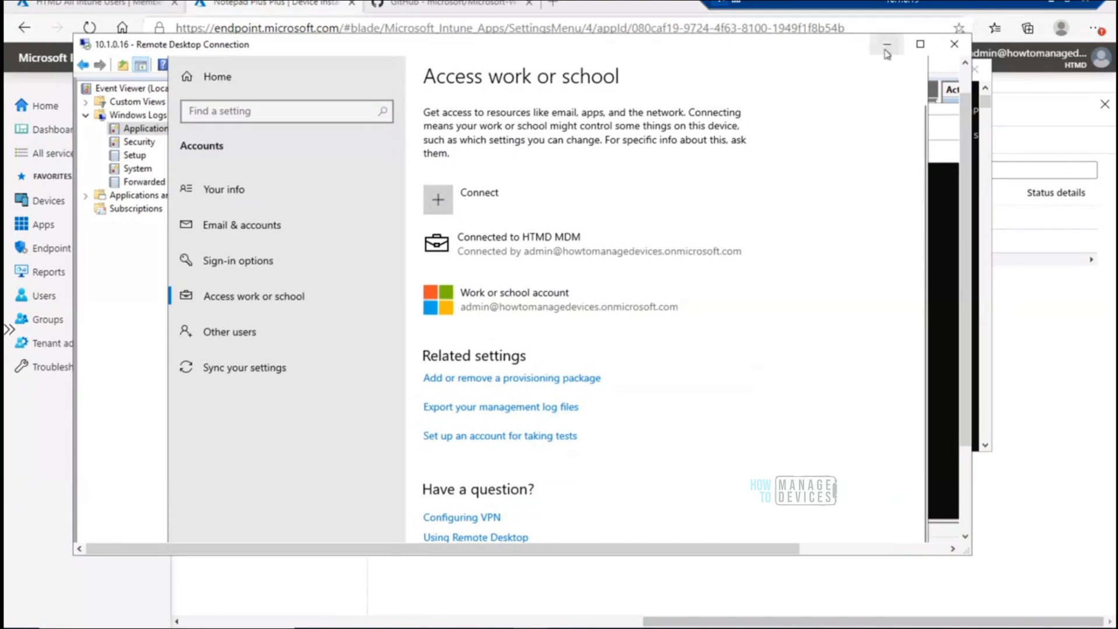
pyautogui.click(884, 45)
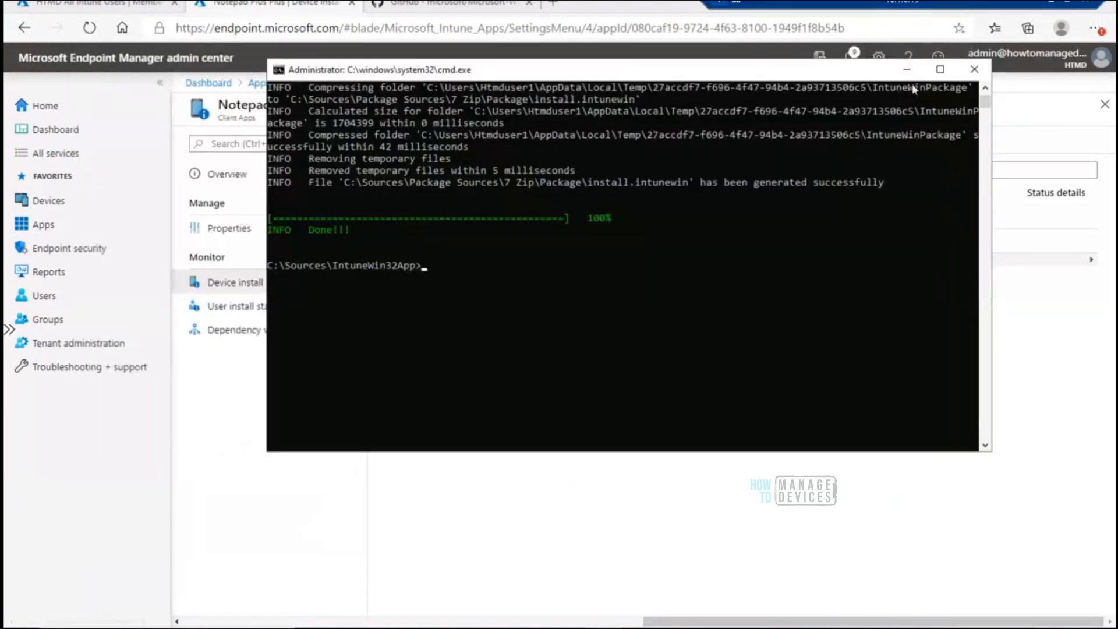
pyautogui.click(907, 71)
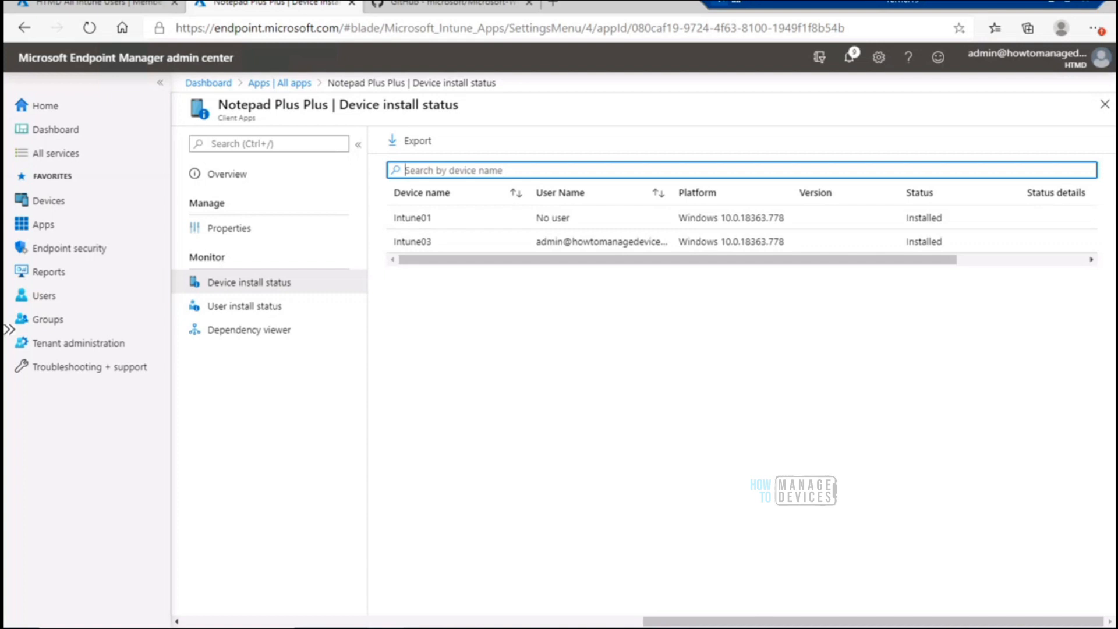
# Switch to the local administrator Command Prompt and run hostname to identify this device
pyautogui.hotkey('alt', 'Tab')
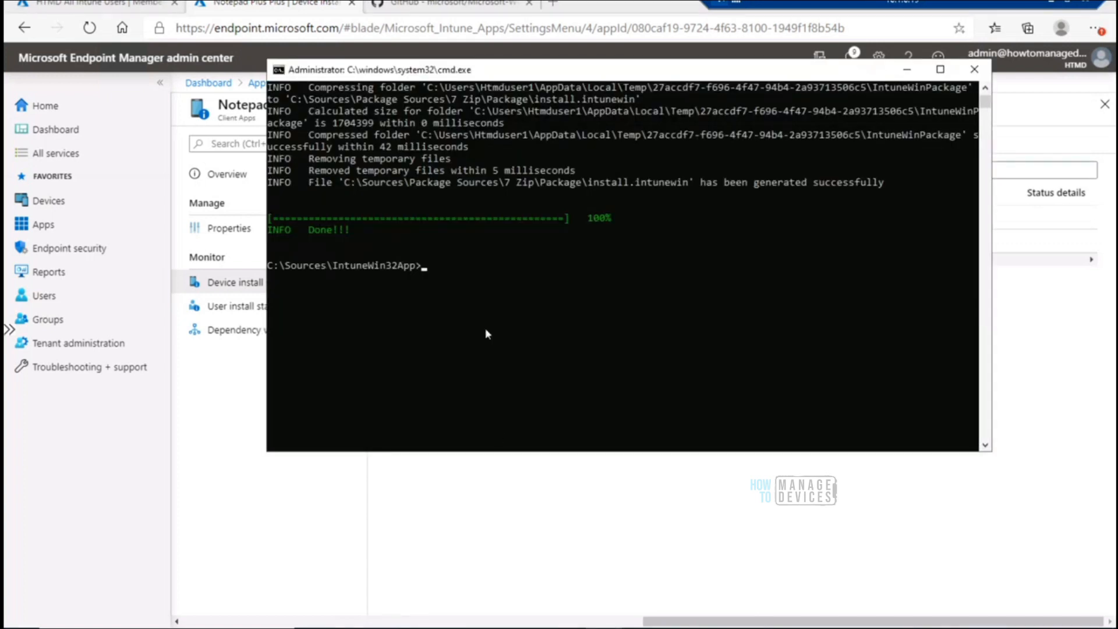
pyautogui.write('hostname')
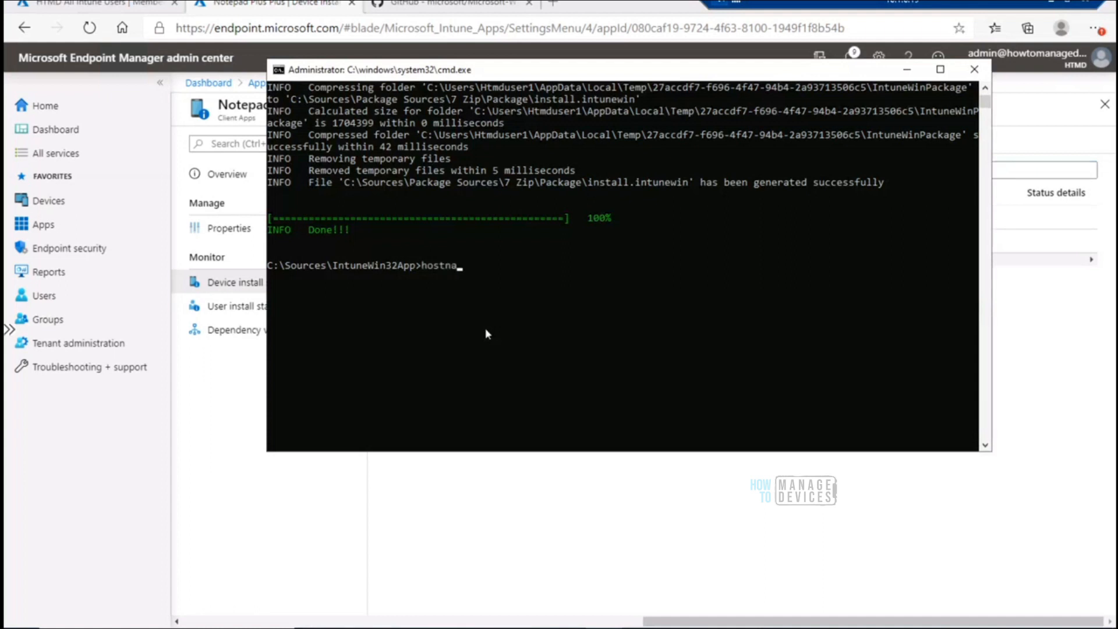
pyautogui.press('Return')
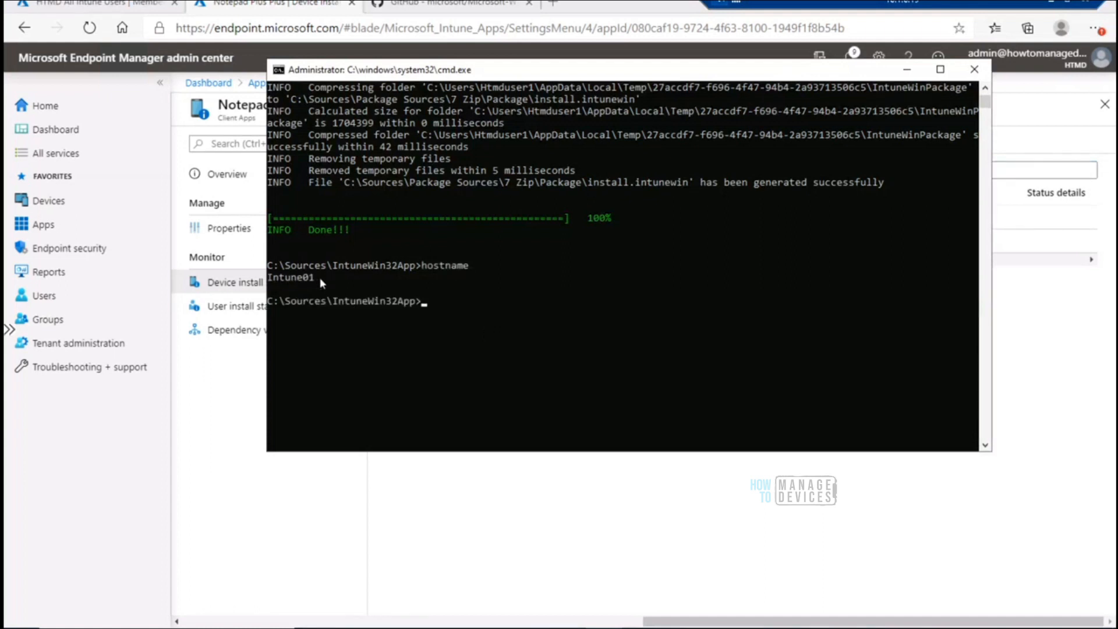
# Minimize the local Command Prompt and go back to the All apps list in the Endpoint Manager admin center
pyautogui.click(909, 70)
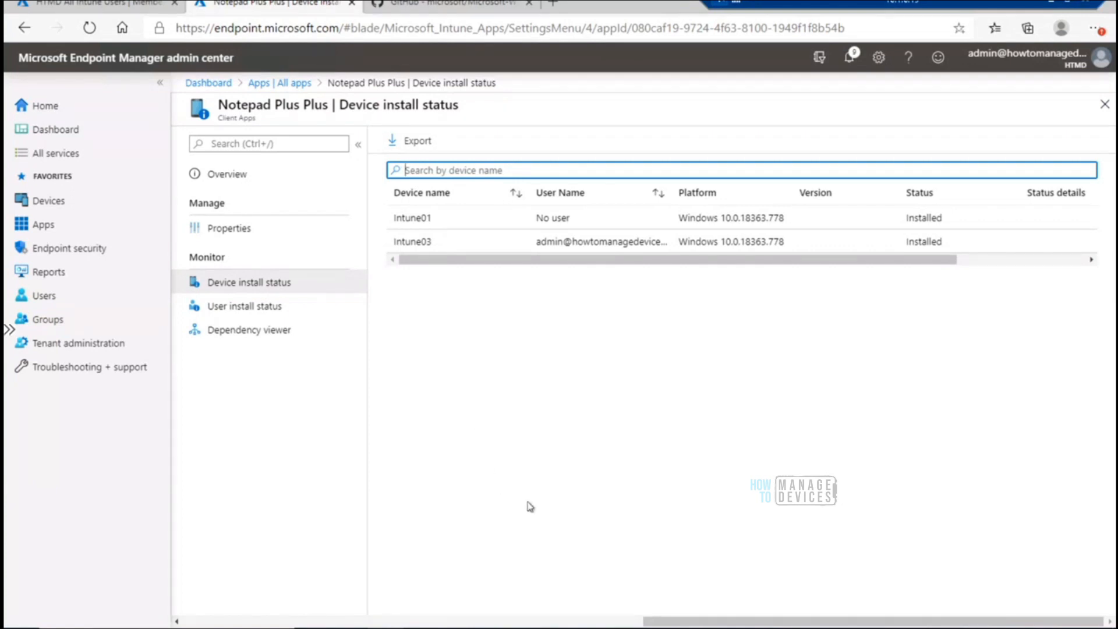
pyautogui.click(280, 83)
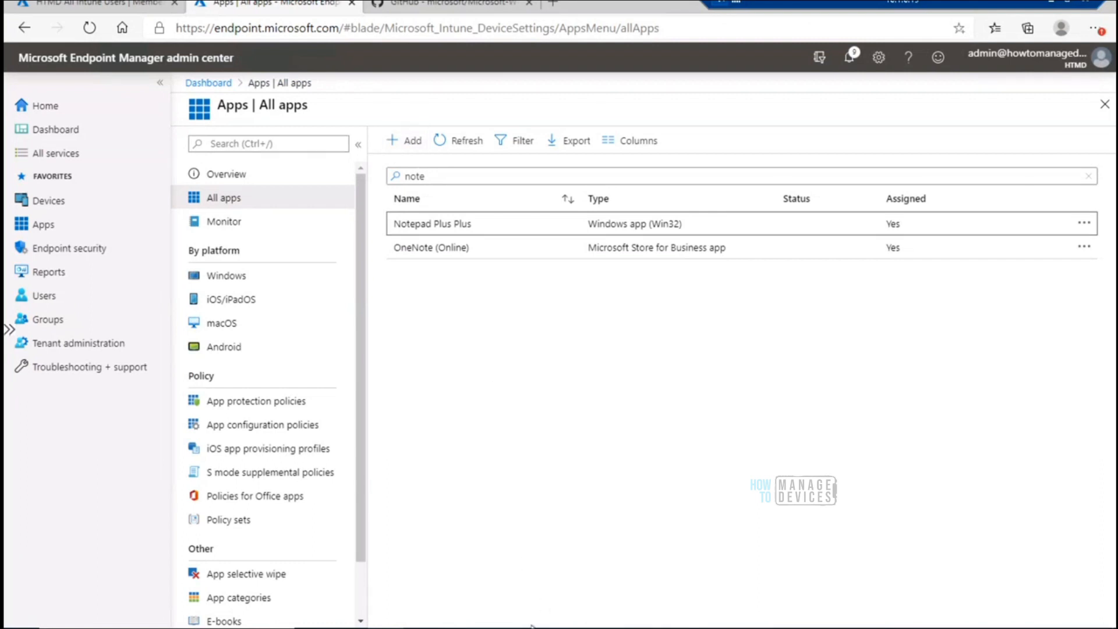
# Switch to the 10.1.0.15 Remote Desktop session and enlarge its window downward to fit more of the remote desktop
pyautogui.moveTo(524, 627)
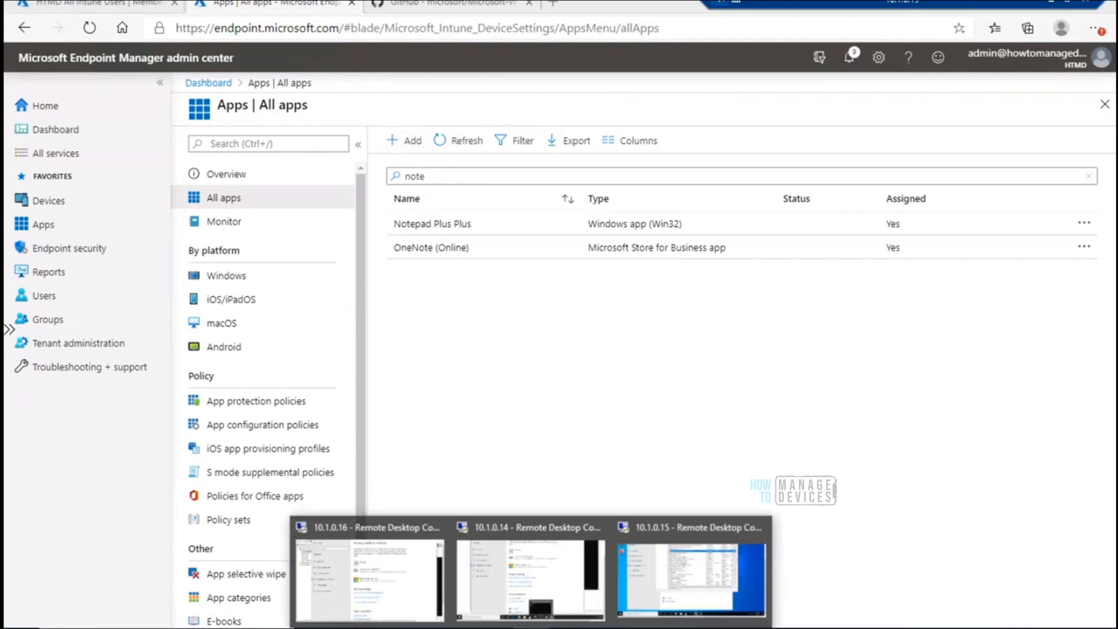
pyautogui.click(661, 599)
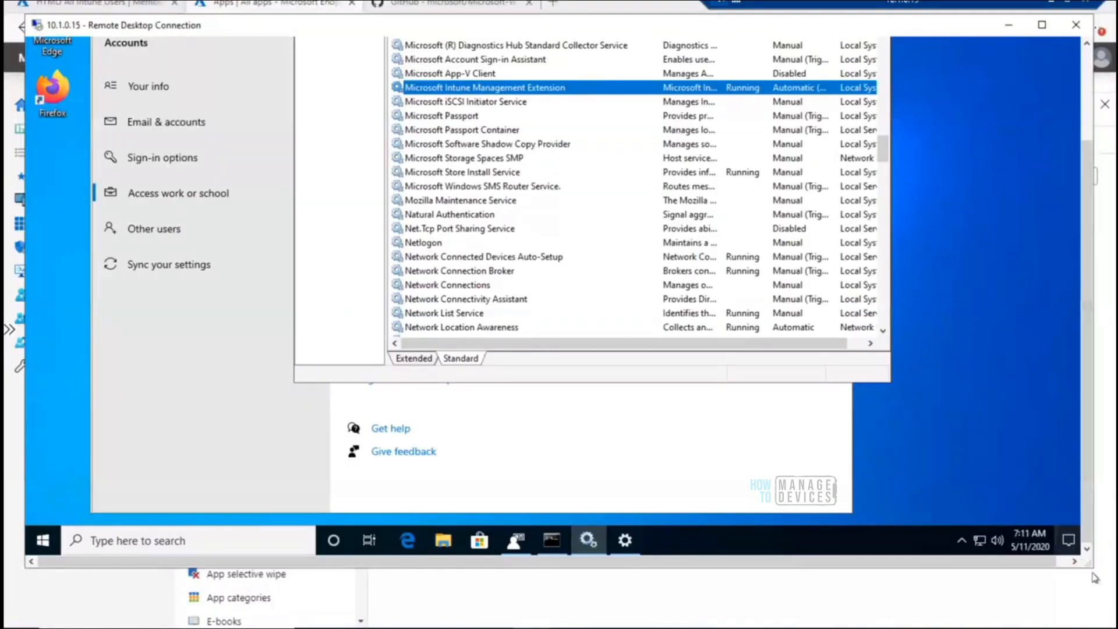
pyautogui.moveTo(1089, 566); pyautogui.dragTo(1102, 628)
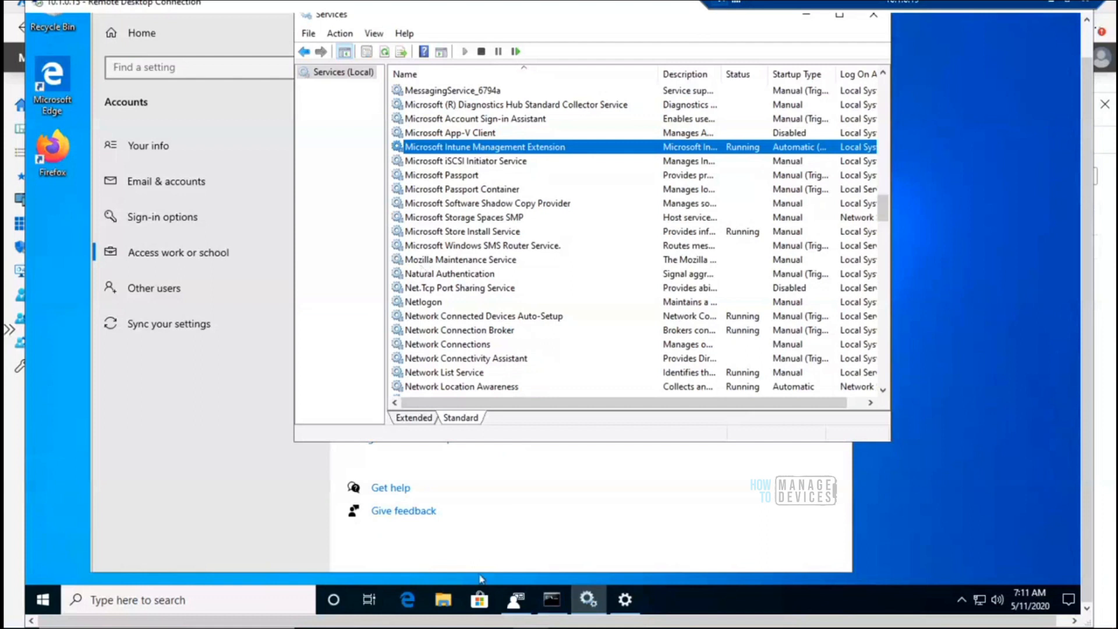
# Open File Explorer in the 10.1.0.15 session and go to the C:\programdata folder
pyautogui.click(449, 604)
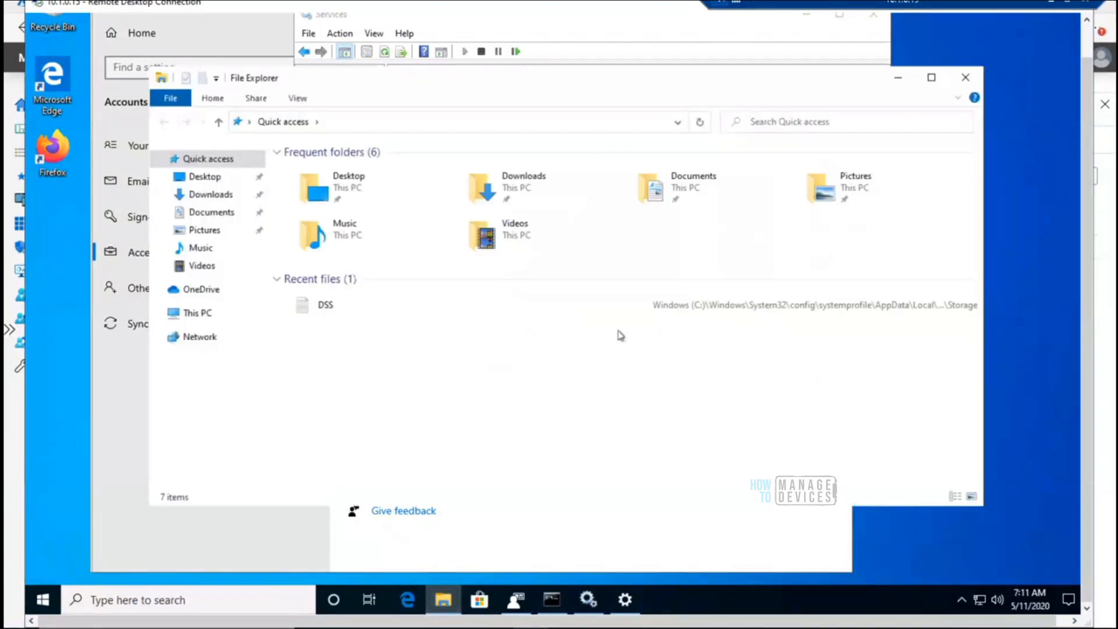
pyautogui.click(340, 122)
pyautogui.write('C:\\')
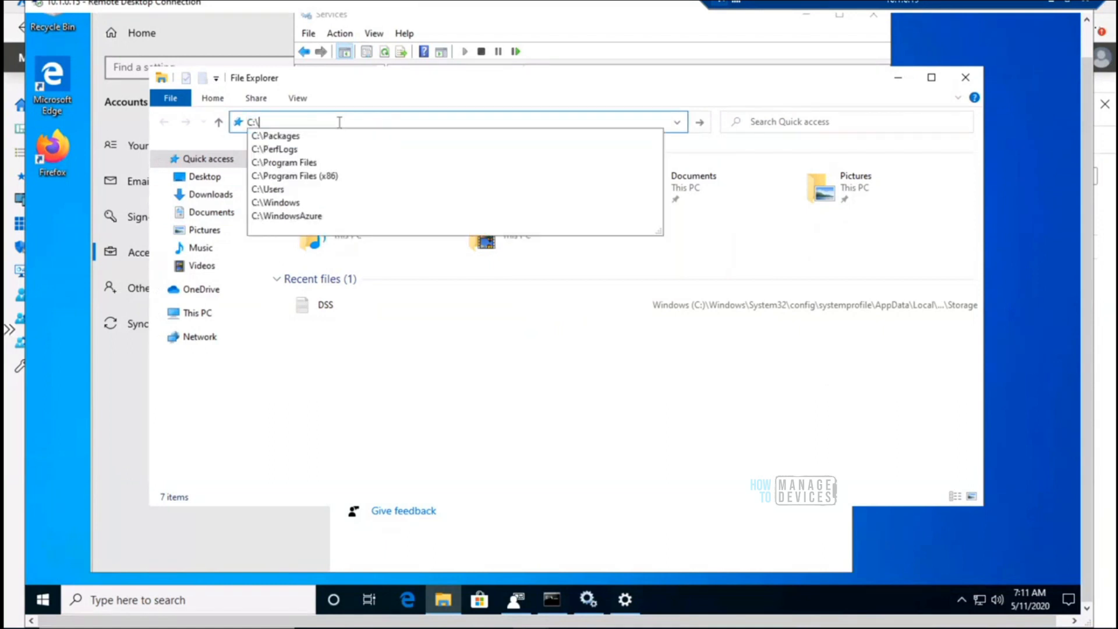
pyautogui.write('pr')
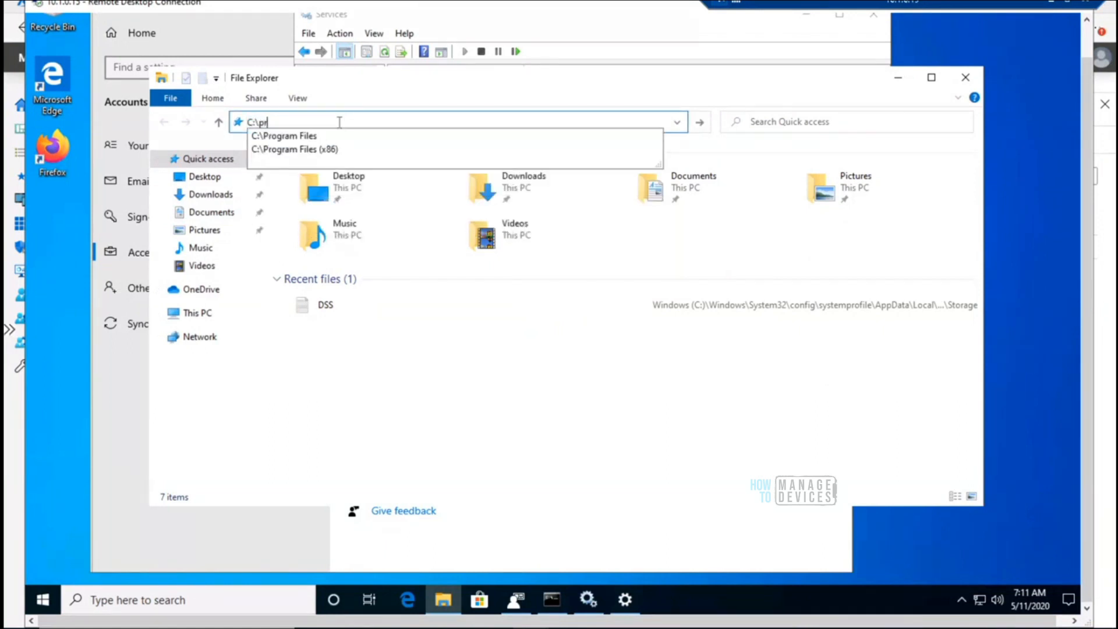
pyautogui.write('ogramdata')
pyautogui.press('Return')
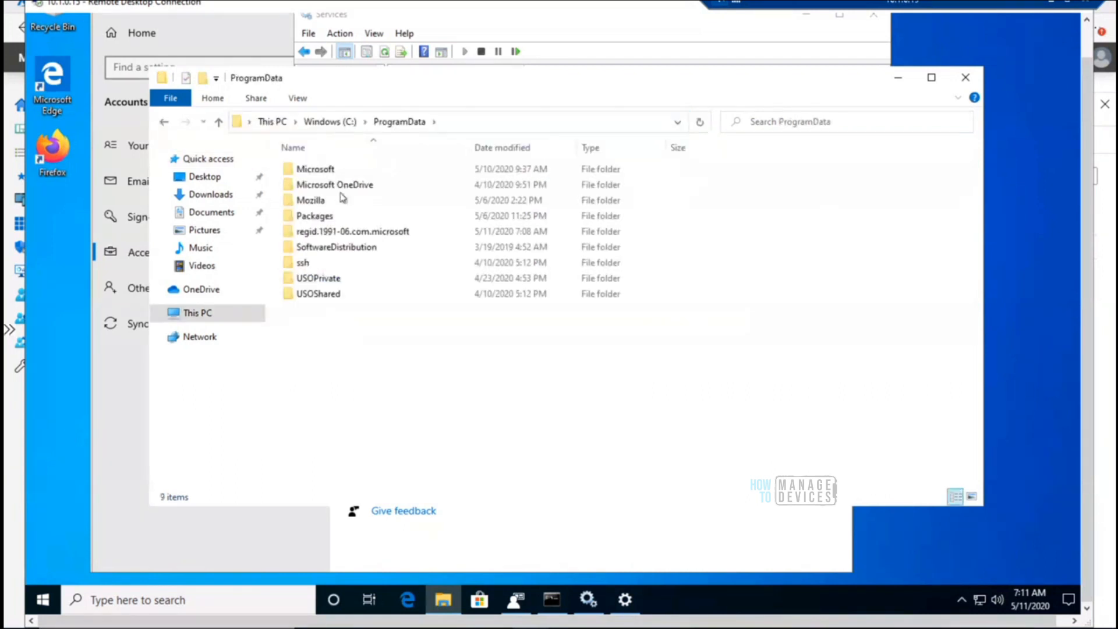
# View the Intune log files in Microsoft\IntuneManagementExtension\Logs under ProgramData and return to the Microsoft folder
pyautogui.doubleClick(331, 170)
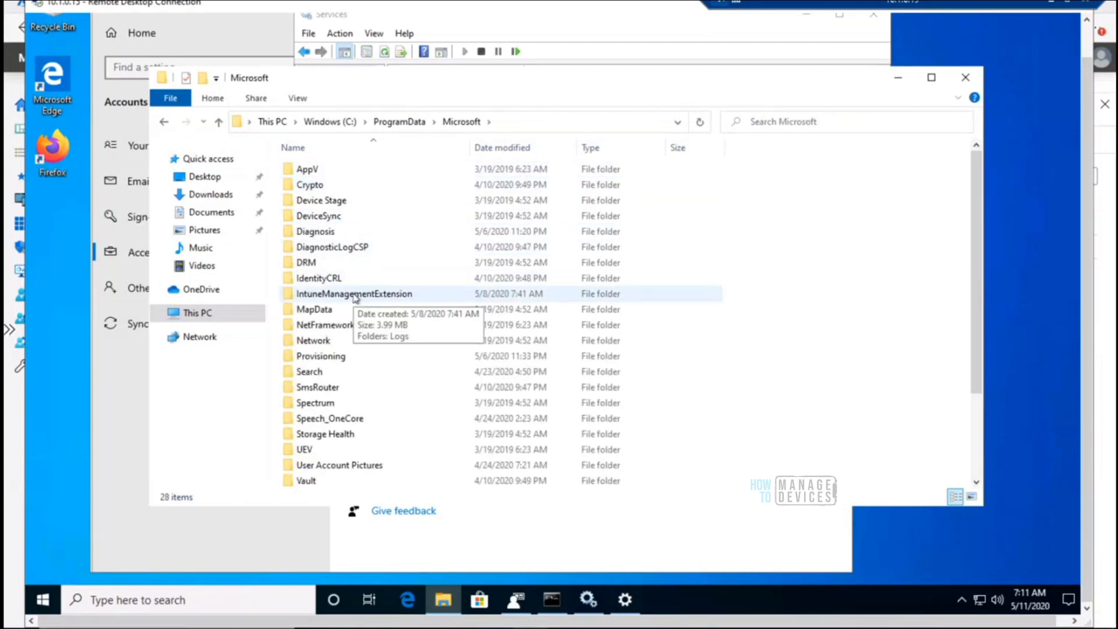
pyautogui.doubleClick(355, 295)
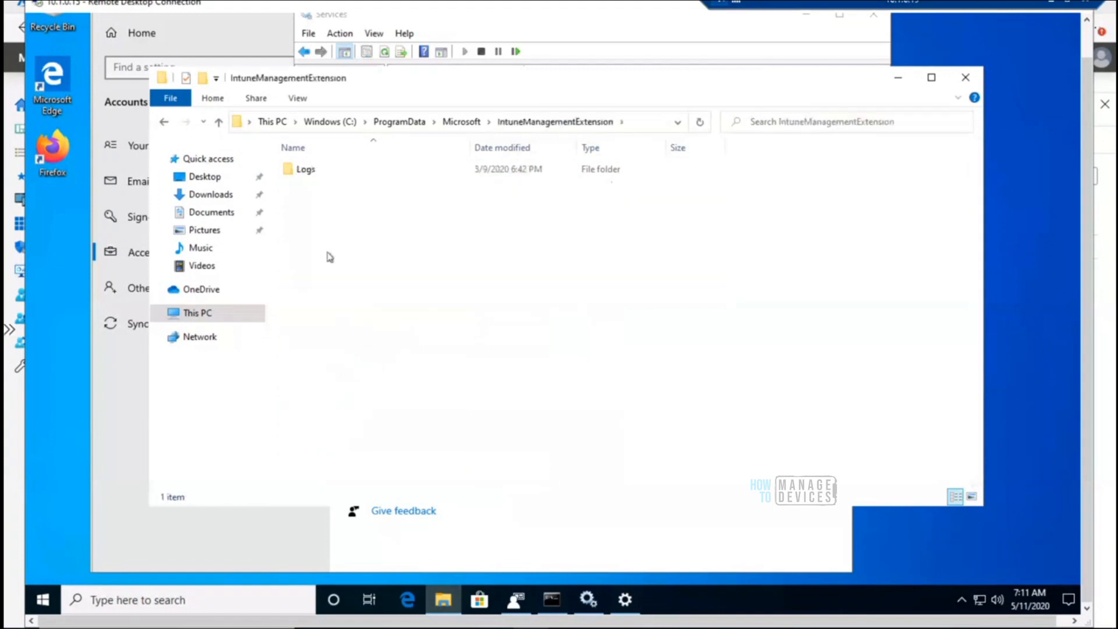
pyautogui.doubleClick(313, 171)
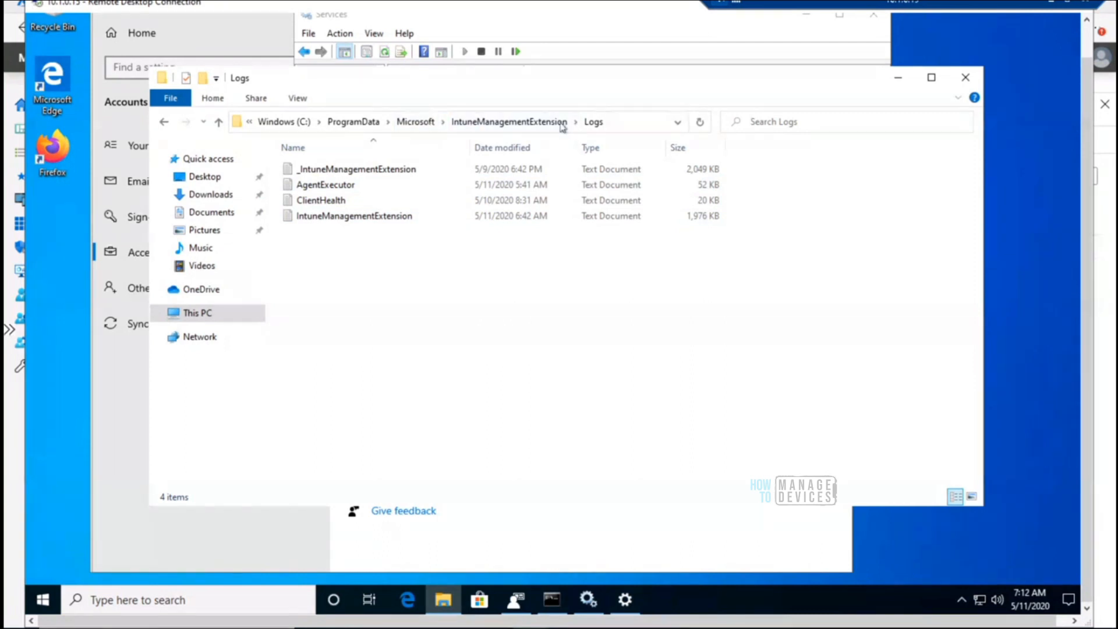
pyautogui.click(415, 124)
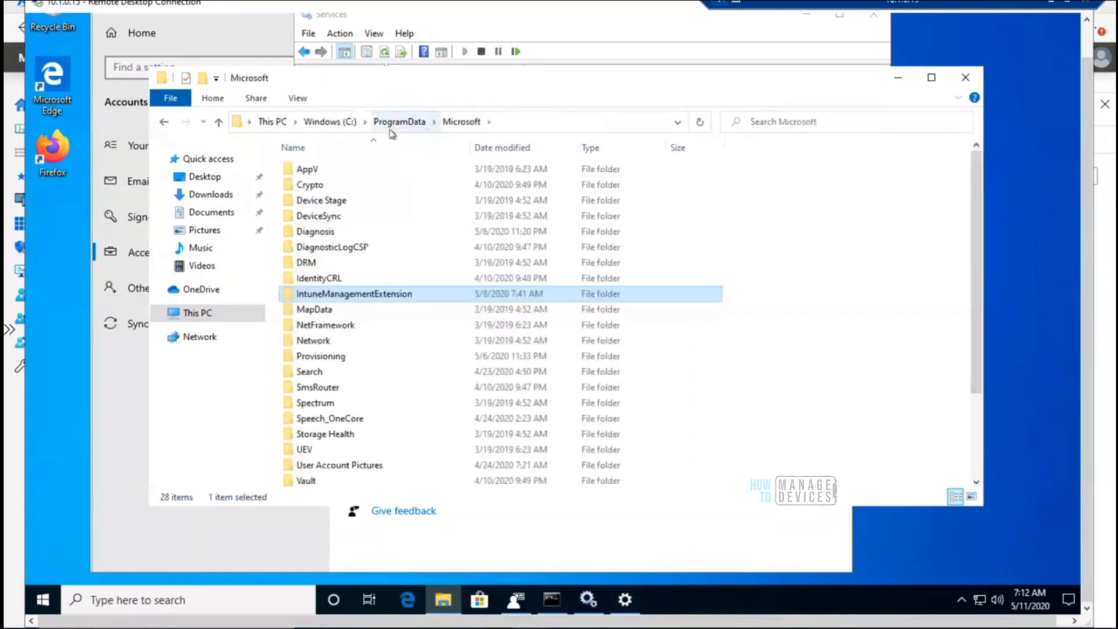
# Return to the IntuneManagementExtension Logs folder, look through the IntuneManagementExtension log in Notepad, and close it
pyautogui.click(166, 123)
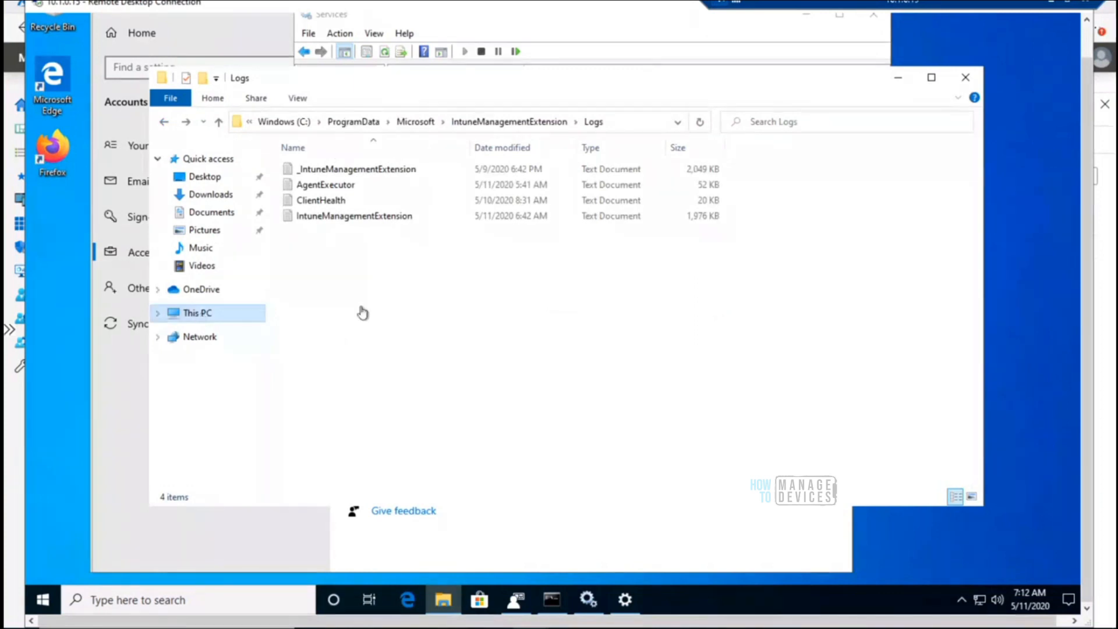
pyautogui.click(896, 83)
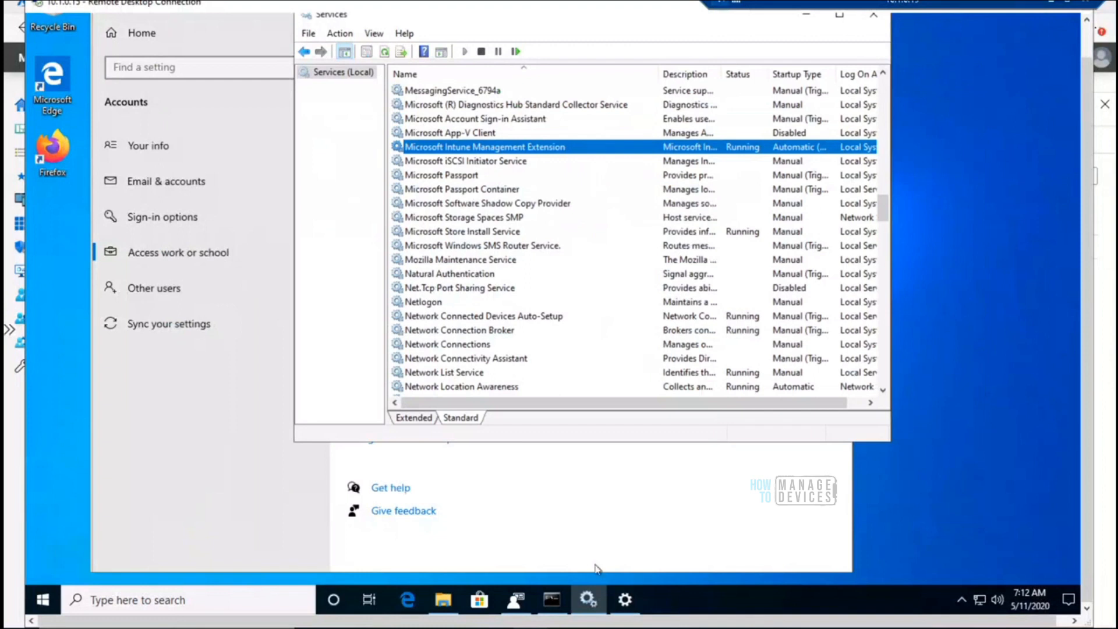
pyautogui.click(443, 600)
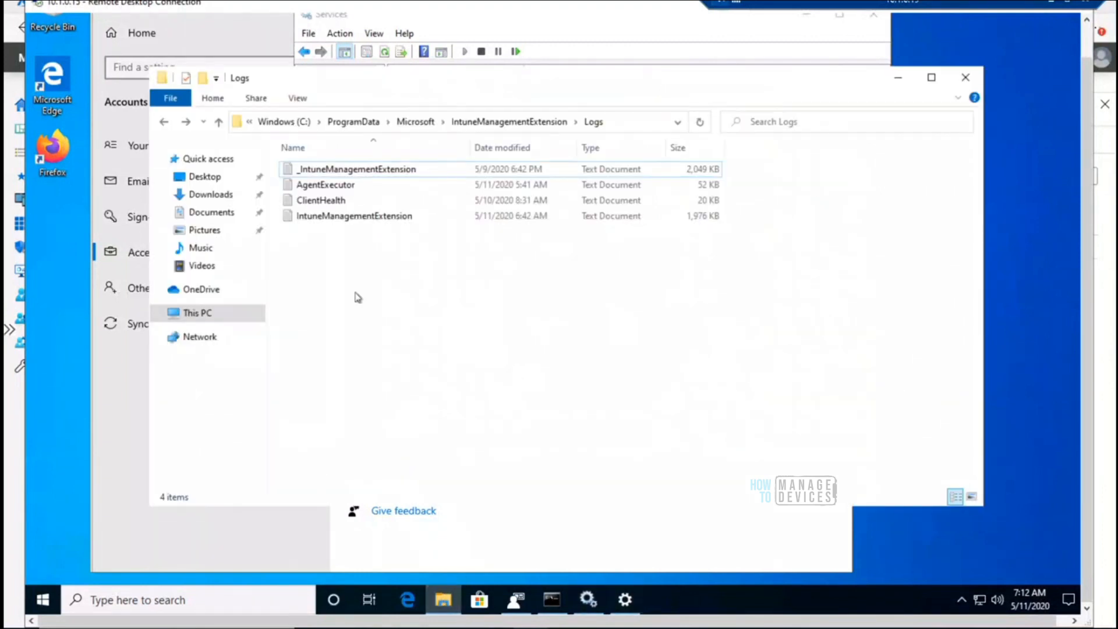
pyautogui.doubleClick(367, 216)
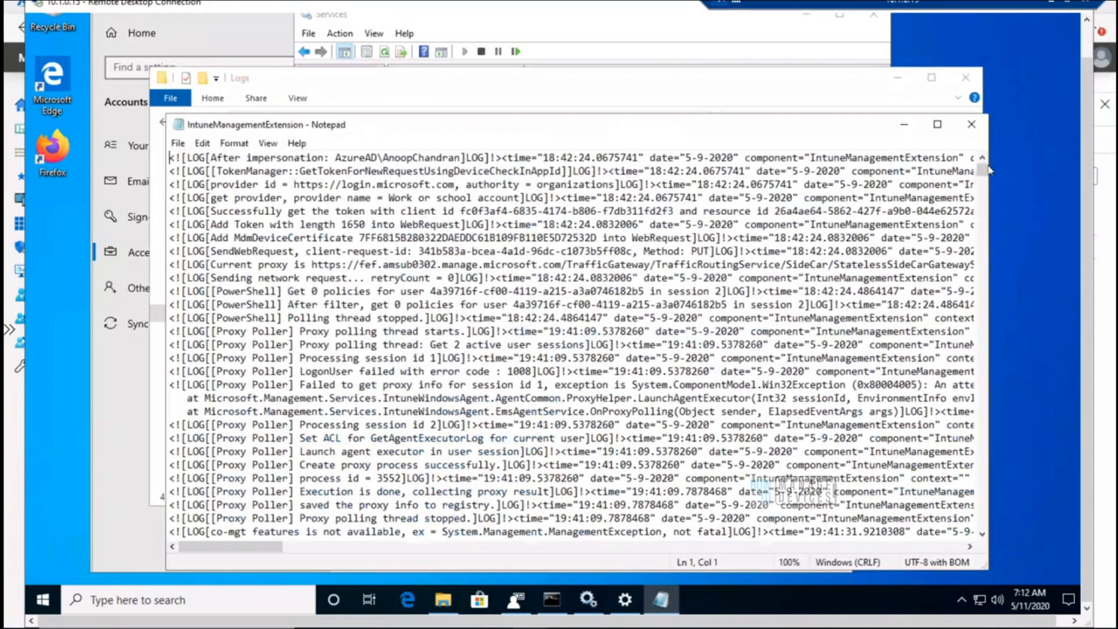
pyautogui.moveTo(983, 170); pyautogui.dragTo(985, 326)
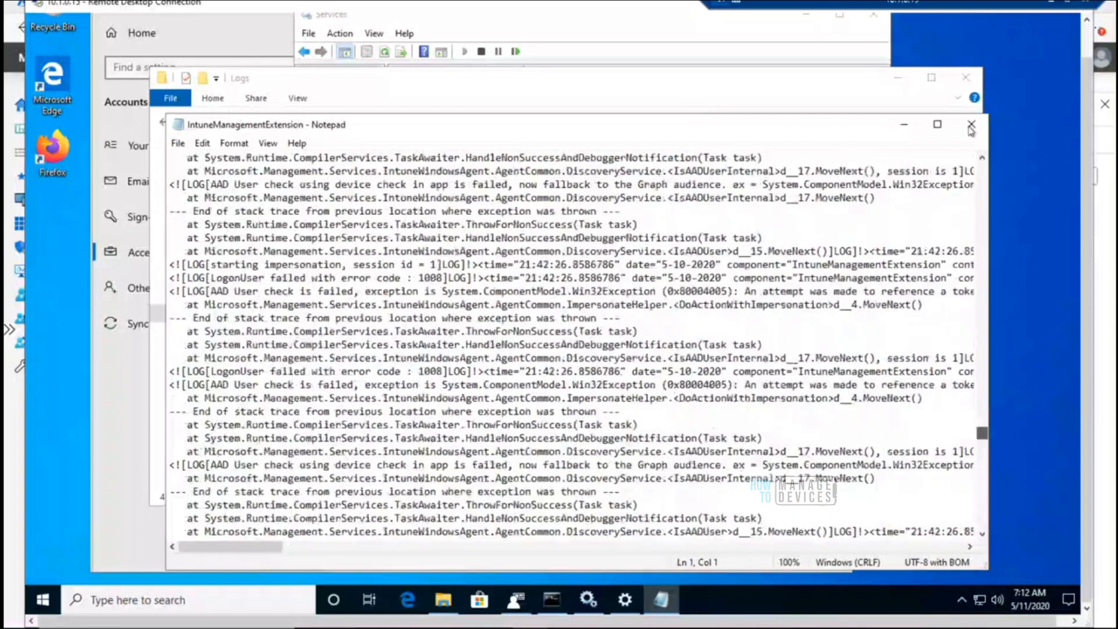
pyautogui.click(971, 125)
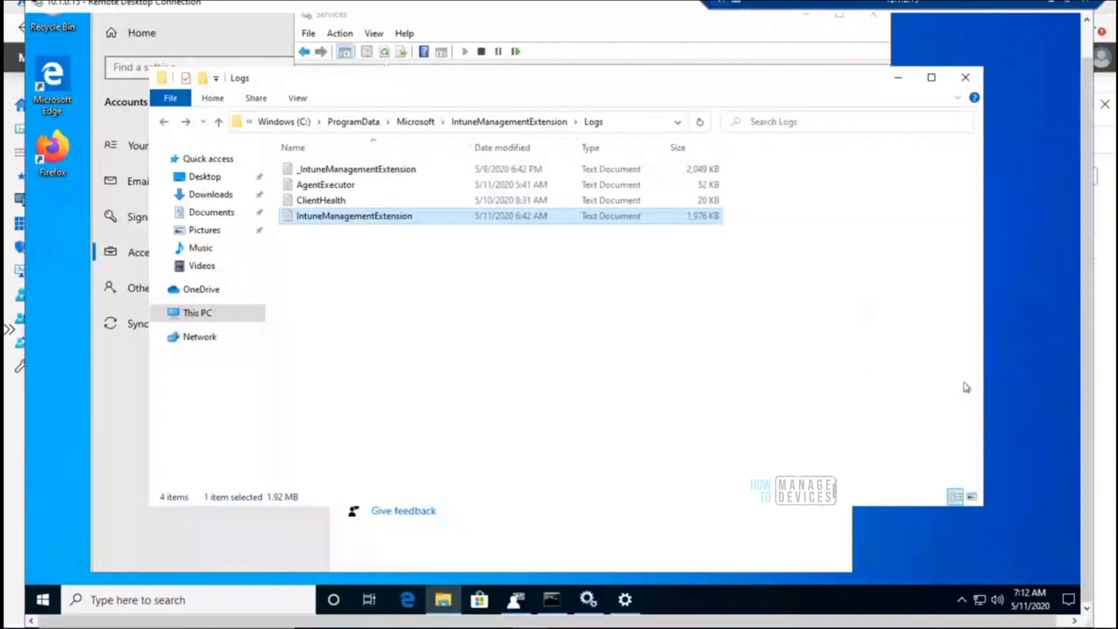
# Start adding a new app from the All apps list in the Endpoint Manager admin center and bring the local Command Prompt forward
pyautogui.click(895, 77)
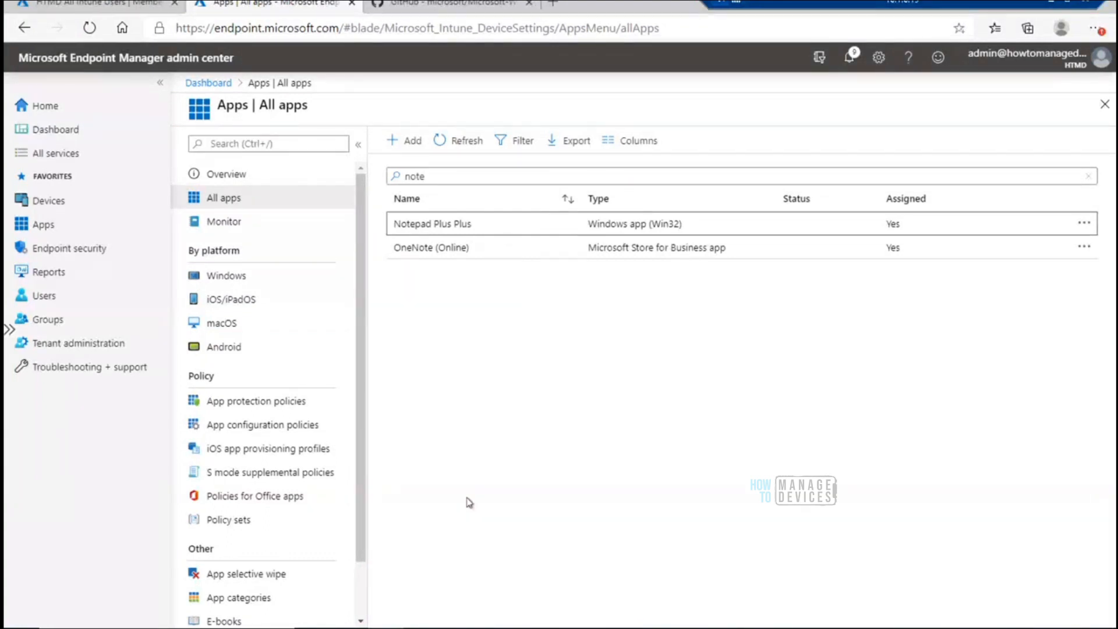
pyautogui.click(413, 142)
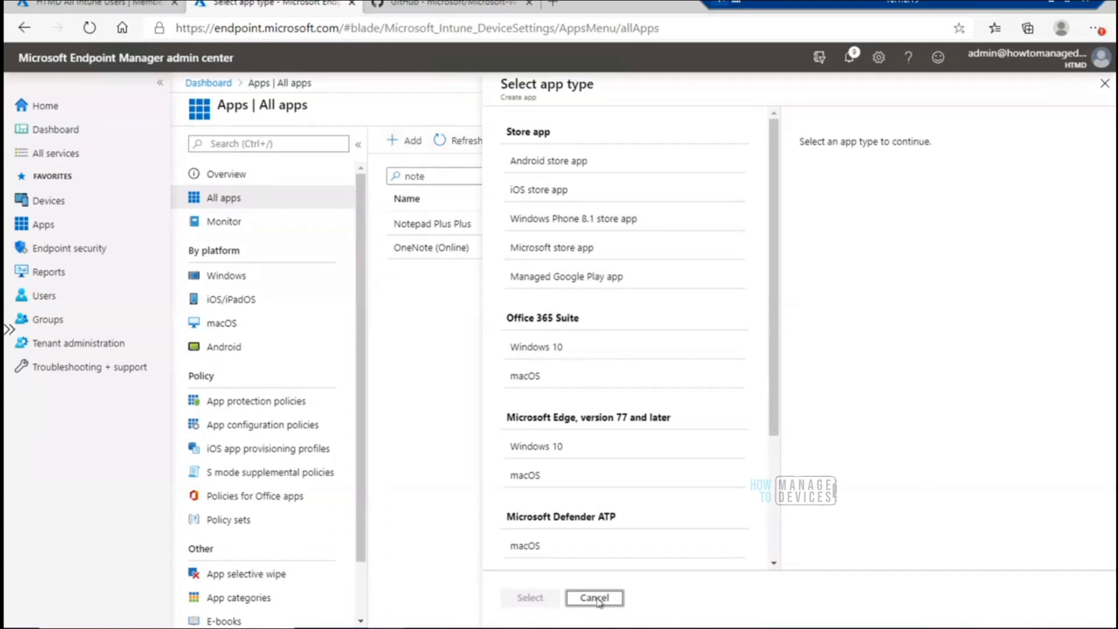
pyautogui.hotkey('alt', 'Tab')
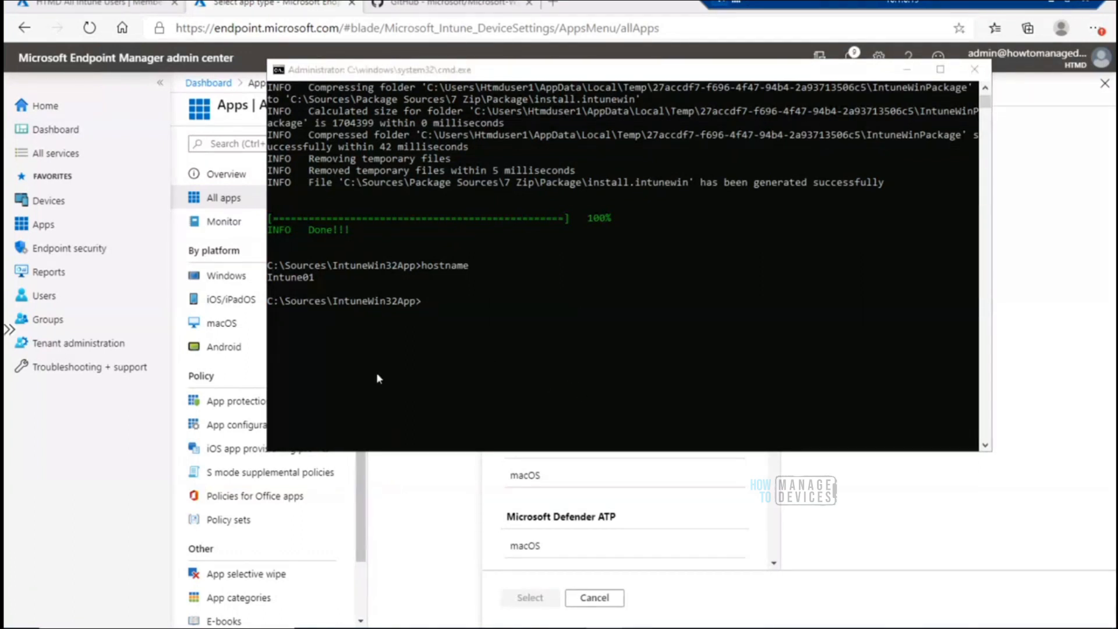
pyautogui.hotkey('alt', 'Tab')
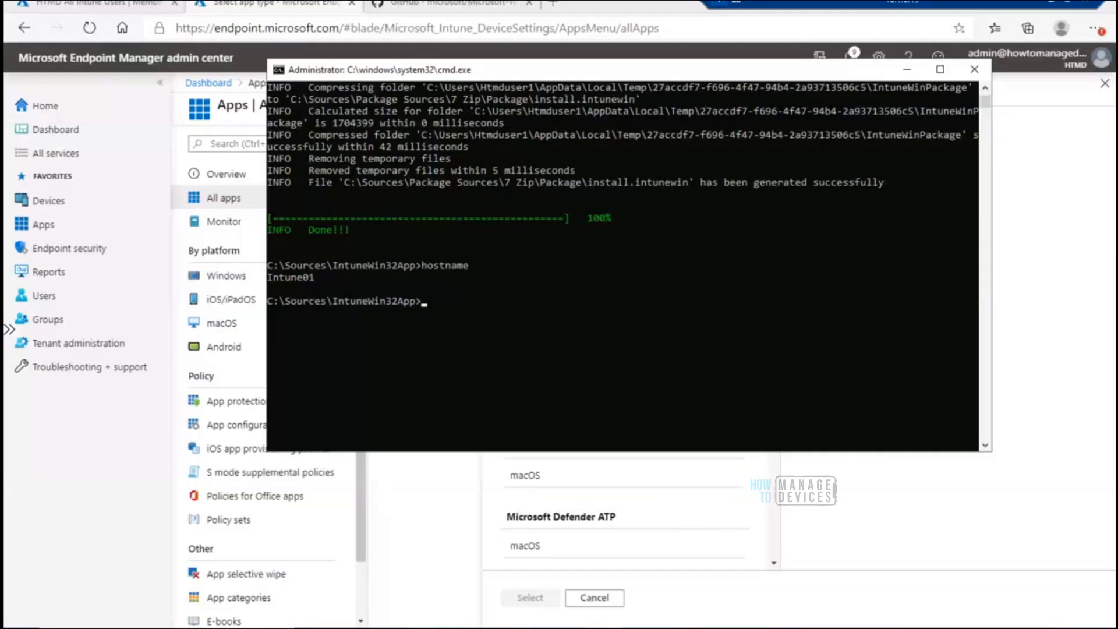
# Switch to the local File Explorer and open the Source folder of CMTrace copy under C:\Sources\Package Sources
pyautogui.click(422, 628)
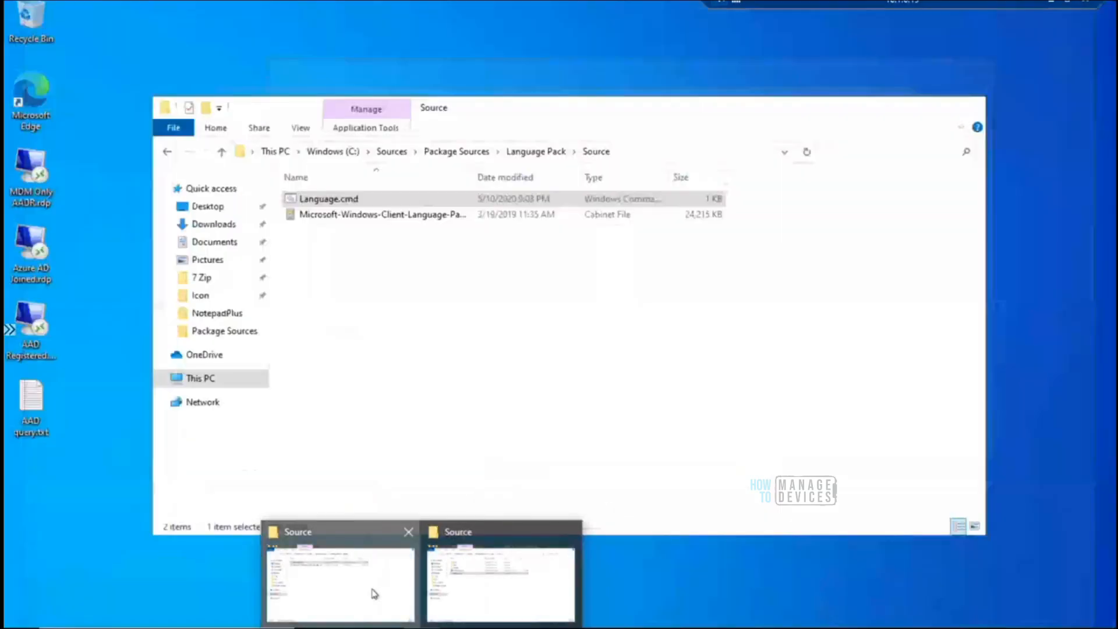
pyautogui.click(373, 593)
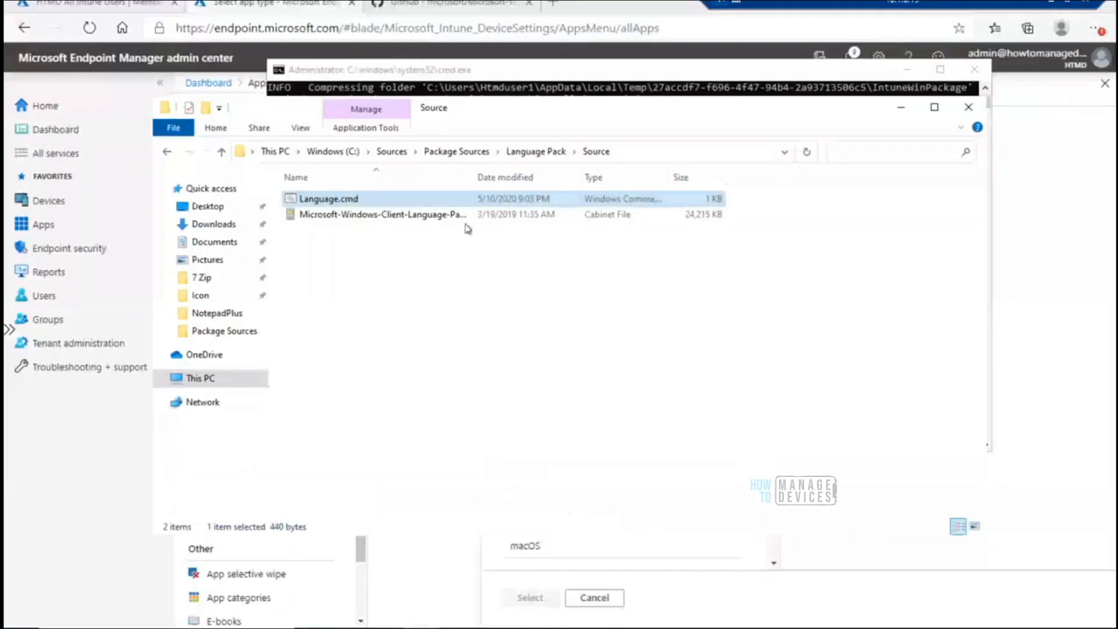
pyautogui.click(478, 152)
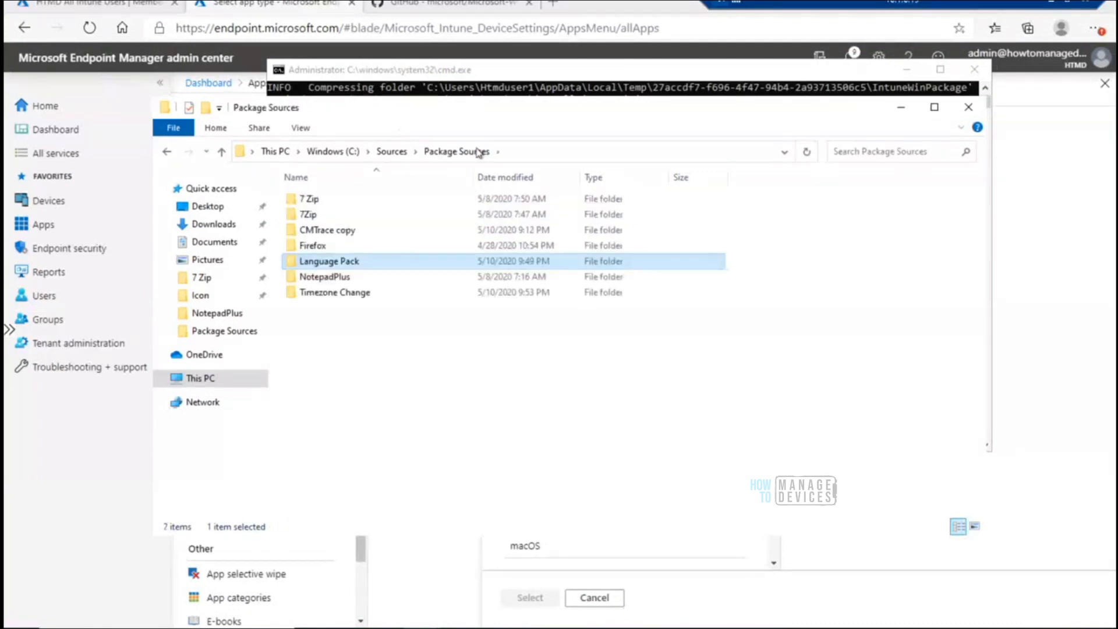
pyautogui.click(338, 231)
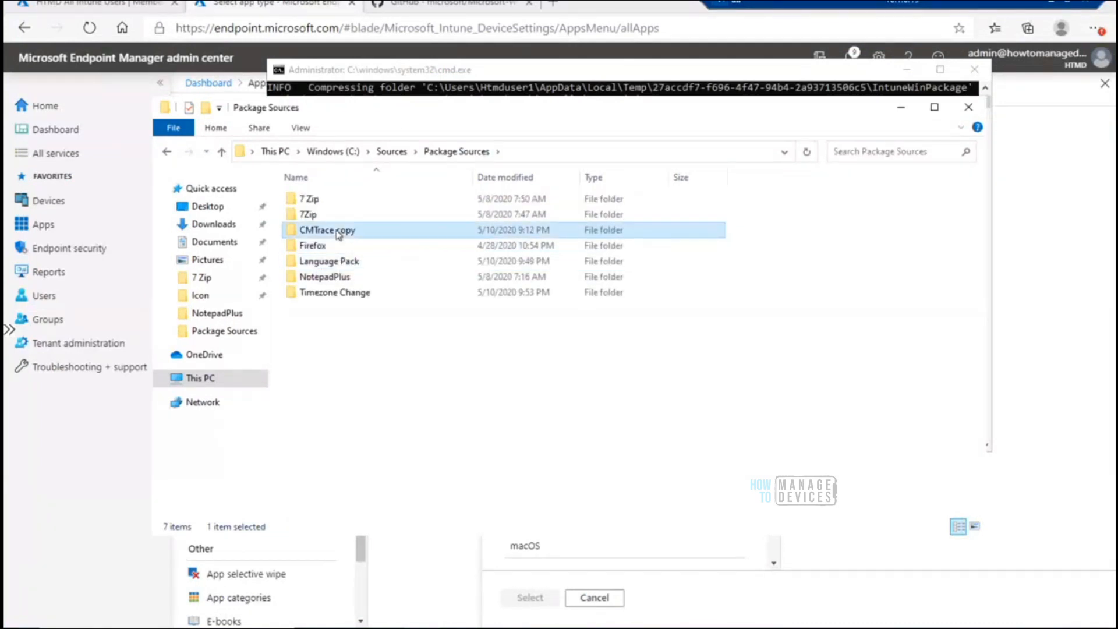
pyautogui.doubleClick(338, 231)
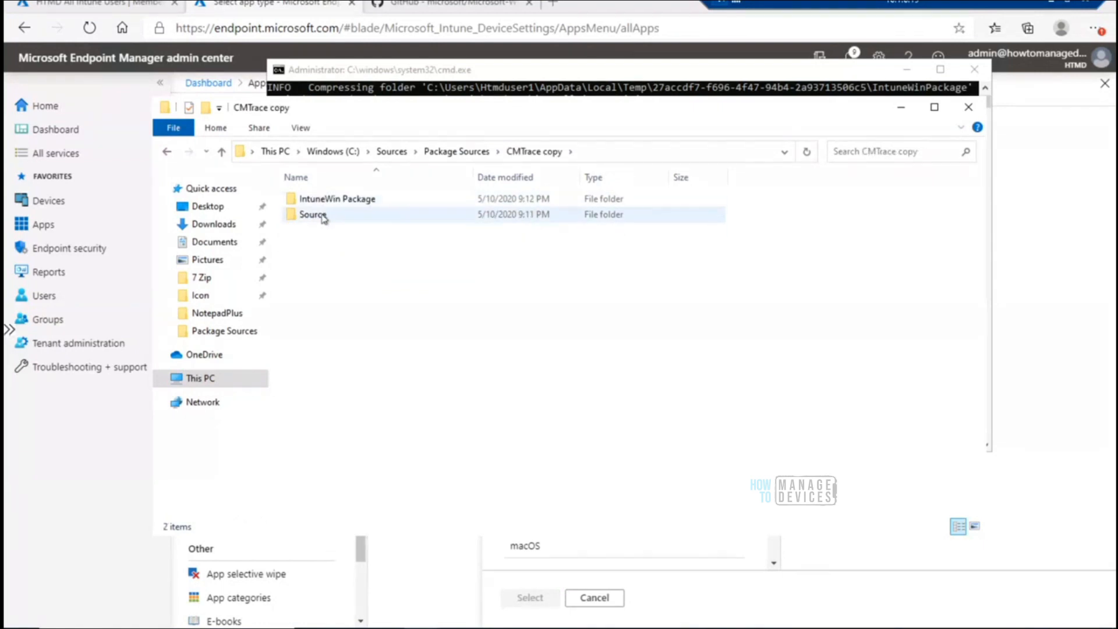
pyautogui.doubleClick(313, 214)
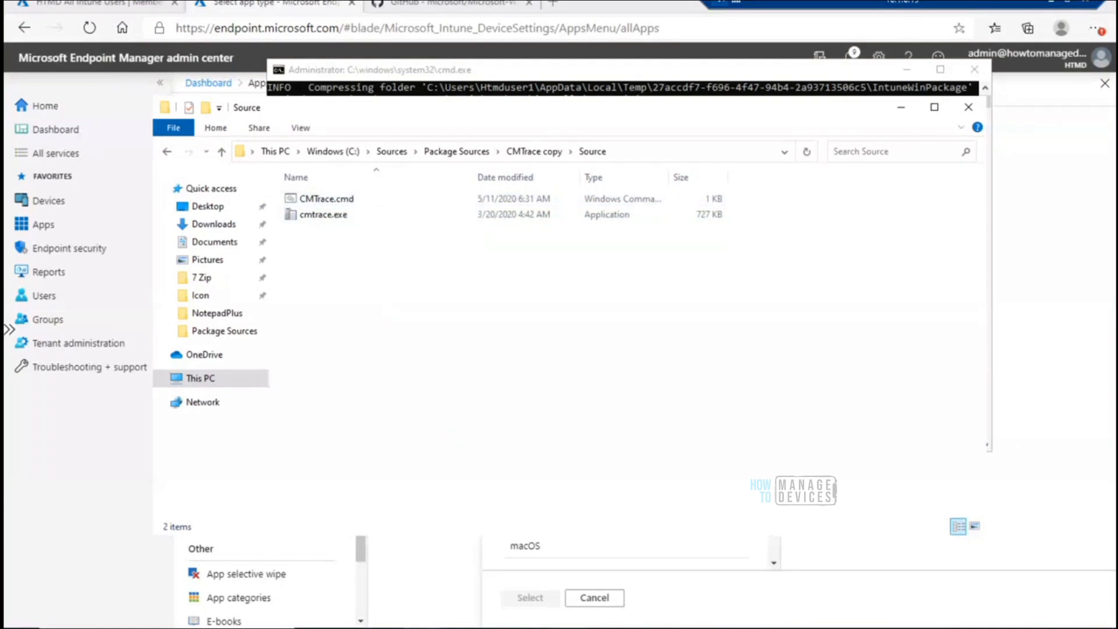
# Bring up the CMTrace.cmd script in Notepad and examine the MD line that creates the CMTrace folder
pyautogui.click(568, 626)
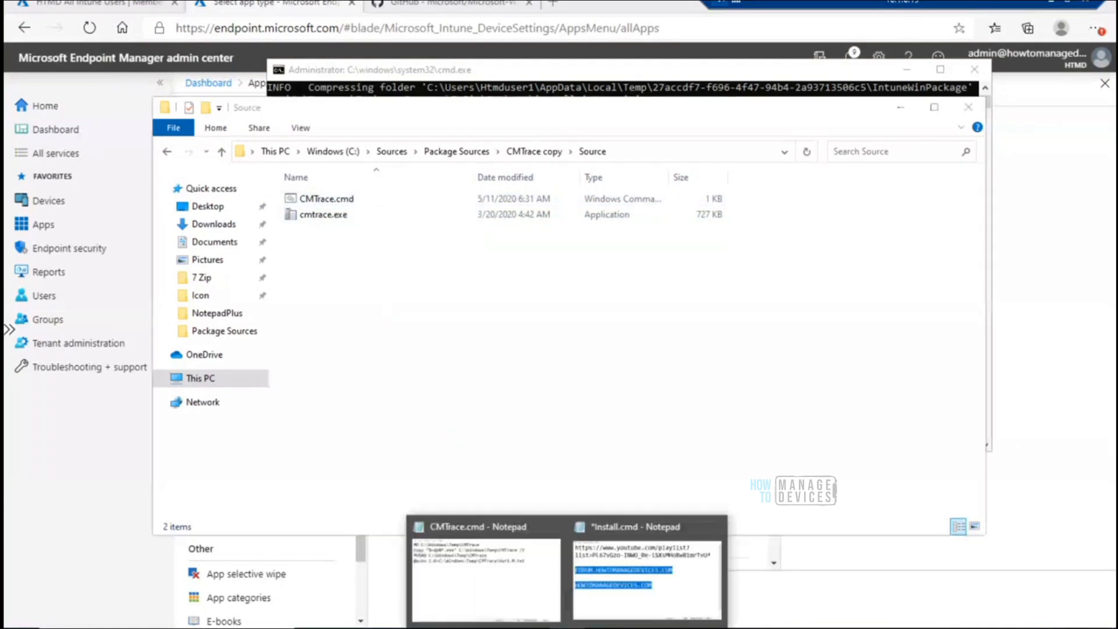
pyautogui.click(517, 598)
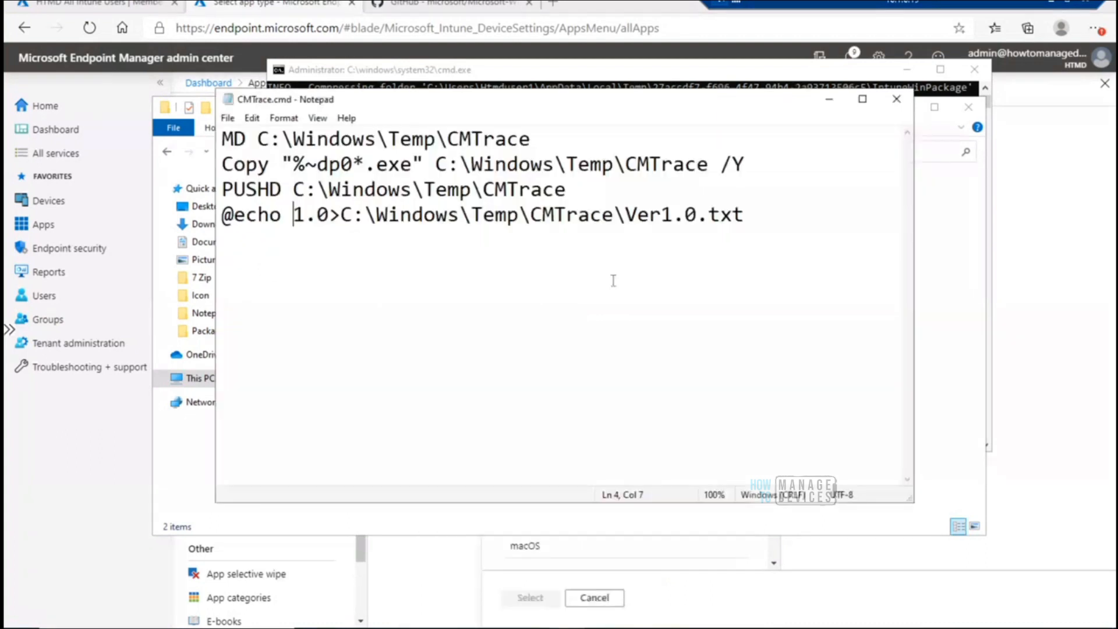
pyautogui.moveTo(579, 137); pyautogui.dragTo(221, 139)
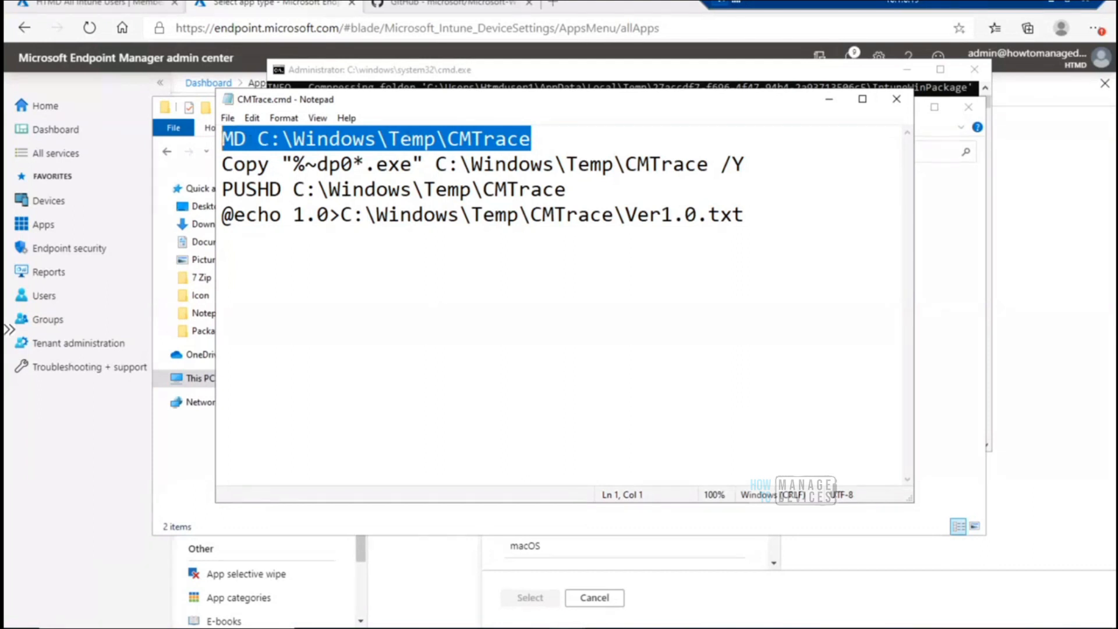
pyautogui.click(544, 139)
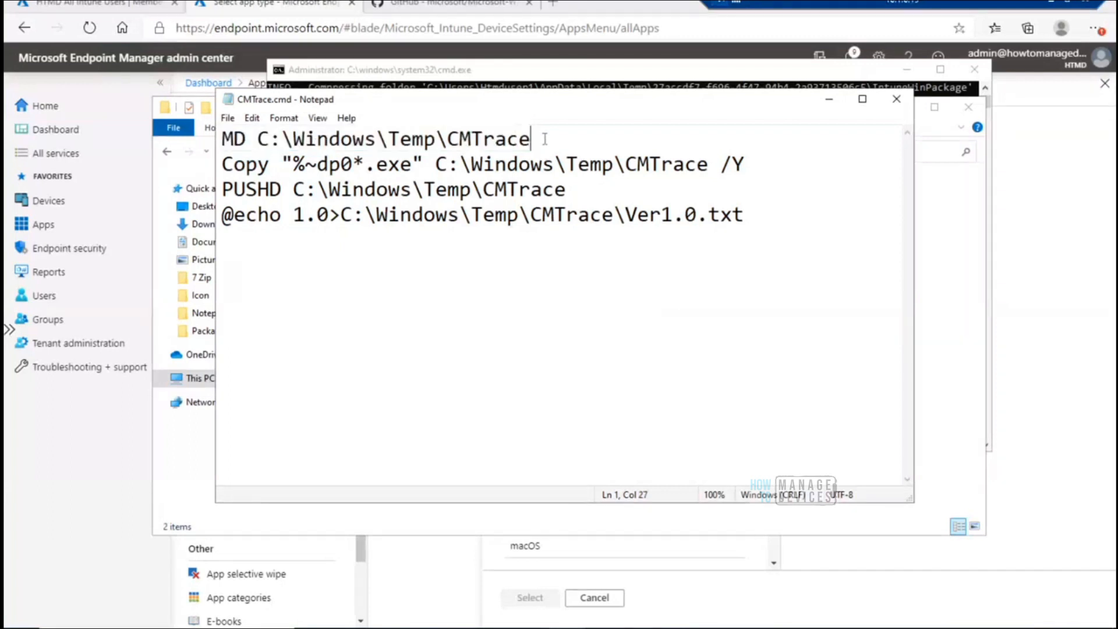
pyautogui.hotkey('shift', 'Left')
pyautogui.hotkey('shift', 'Left')
pyautogui.hotkey('shift', 'Left')
pyautogui.hotkey('shift', 'Left')
pyautogui.hotkey('shift', 'Left')
pyautogui.hotkey('shift', 'Left')
pyautogui.hotkey('shift', 'Left')
pyautogui.hotkey('shift', 'Left')
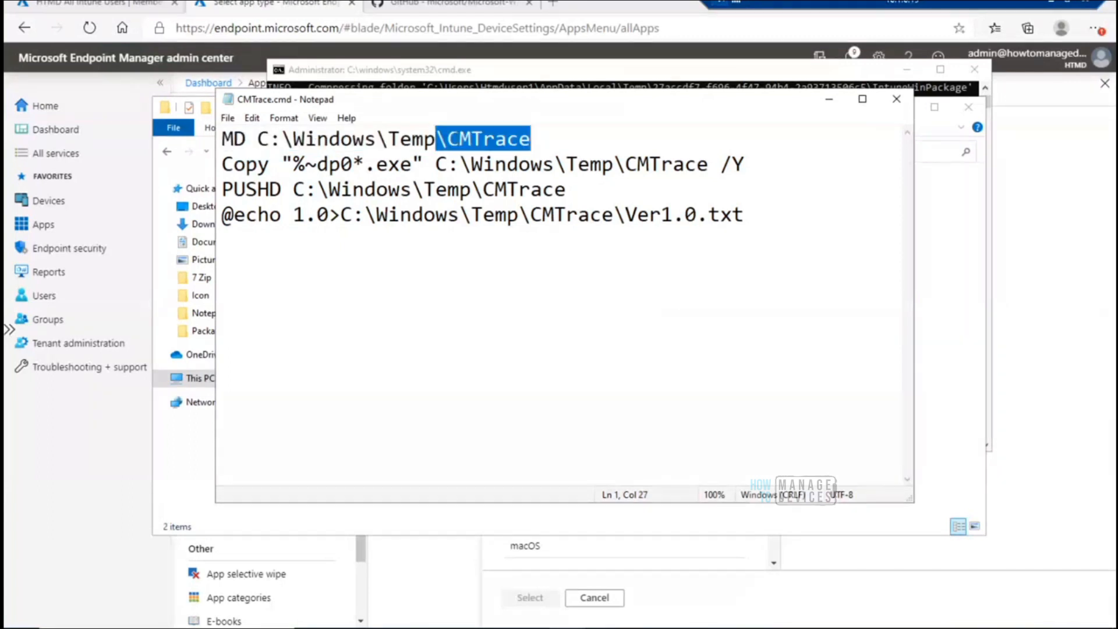
pyautogui.press('Right')
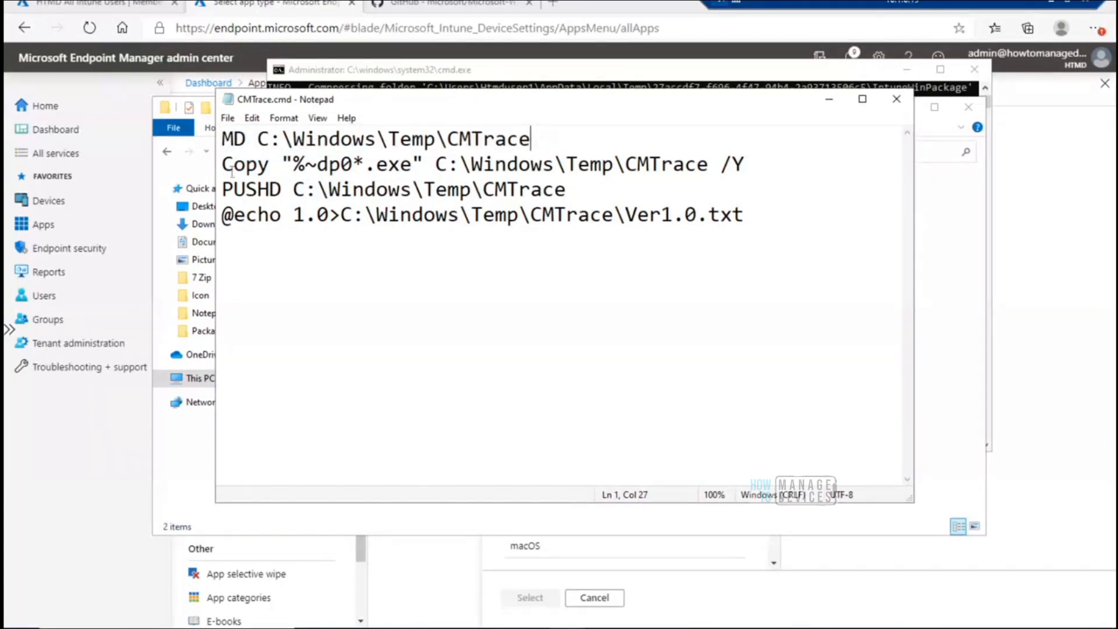
# Examine the source and destination parts of the script's Copy command
pyautogui.moveTo(222, 165); pyautogui.dragTo(427, 166)
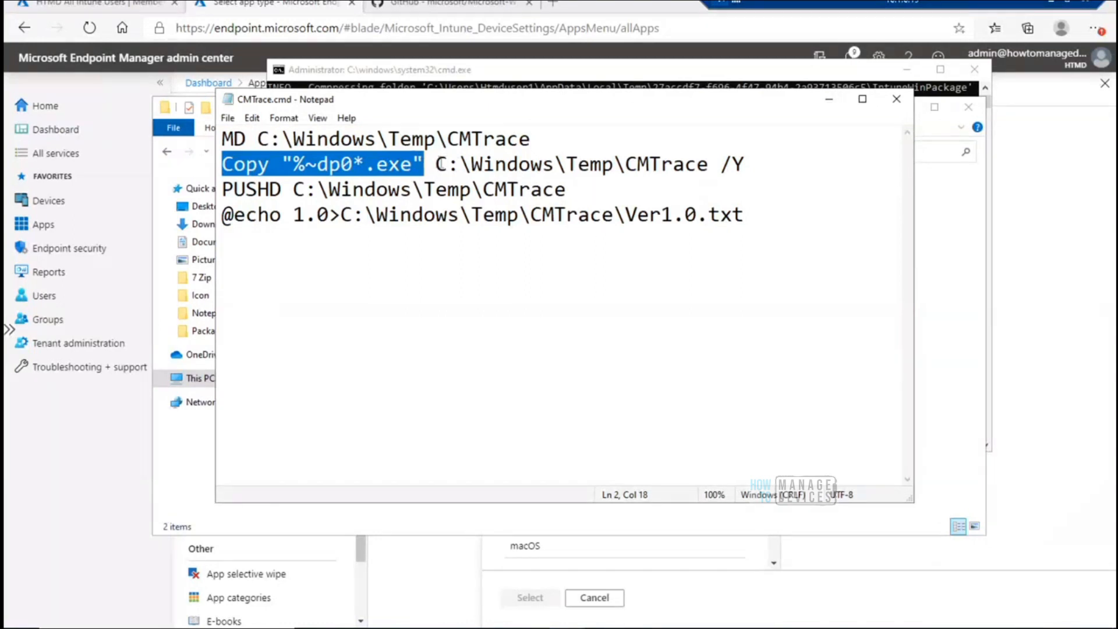
pyautogui.moveTo(437, 164); pyautogui.dragTo(710, 162)
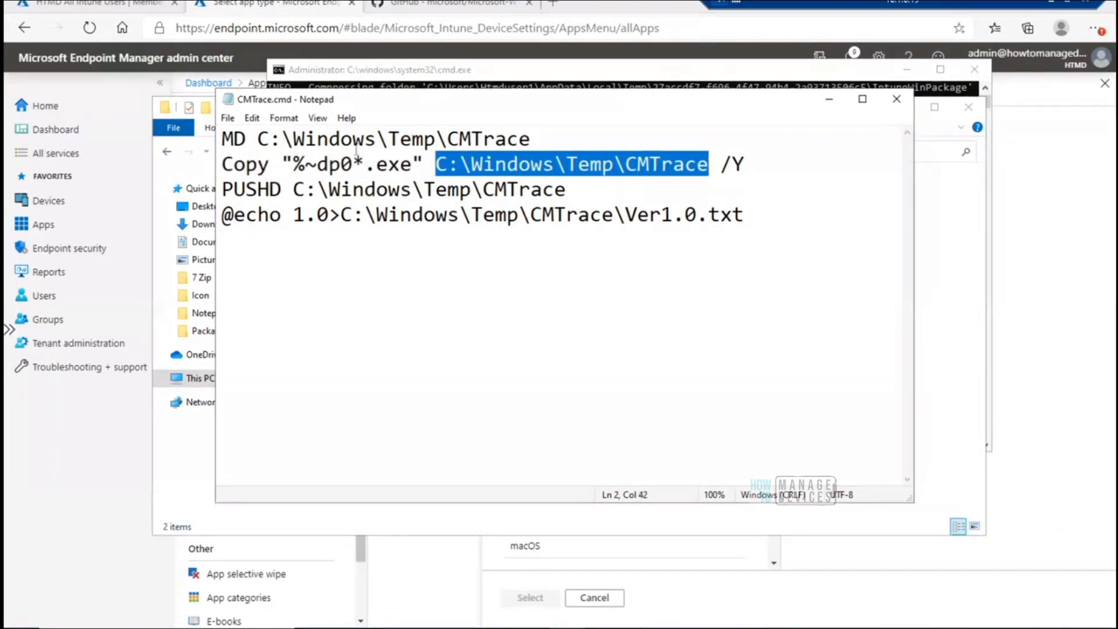
pyautogui.moveTo(222, 164); pyautogui.dragTo(483, 164)
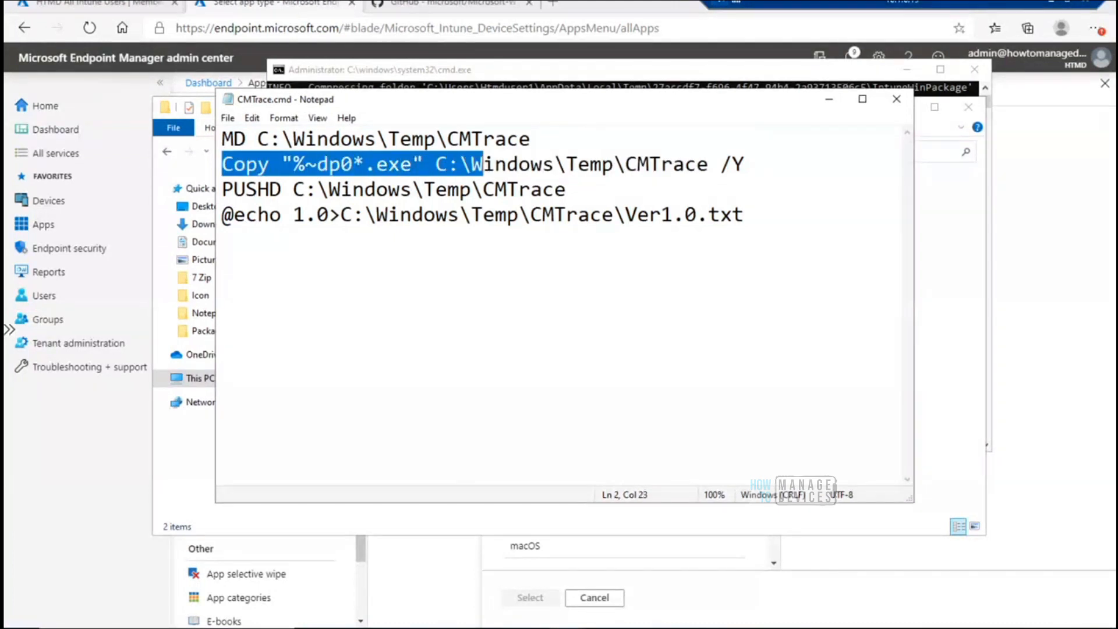
pyautogui.click(414, 164)
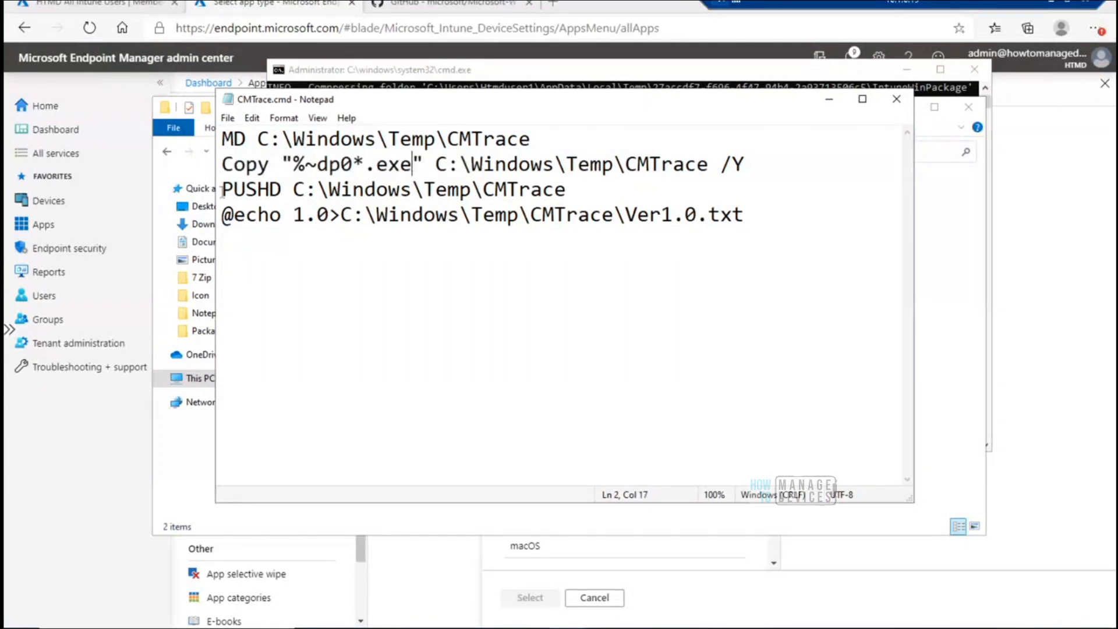
pyautogui.moveTo(222, 191); pyautogui.dragTo(569, 190)
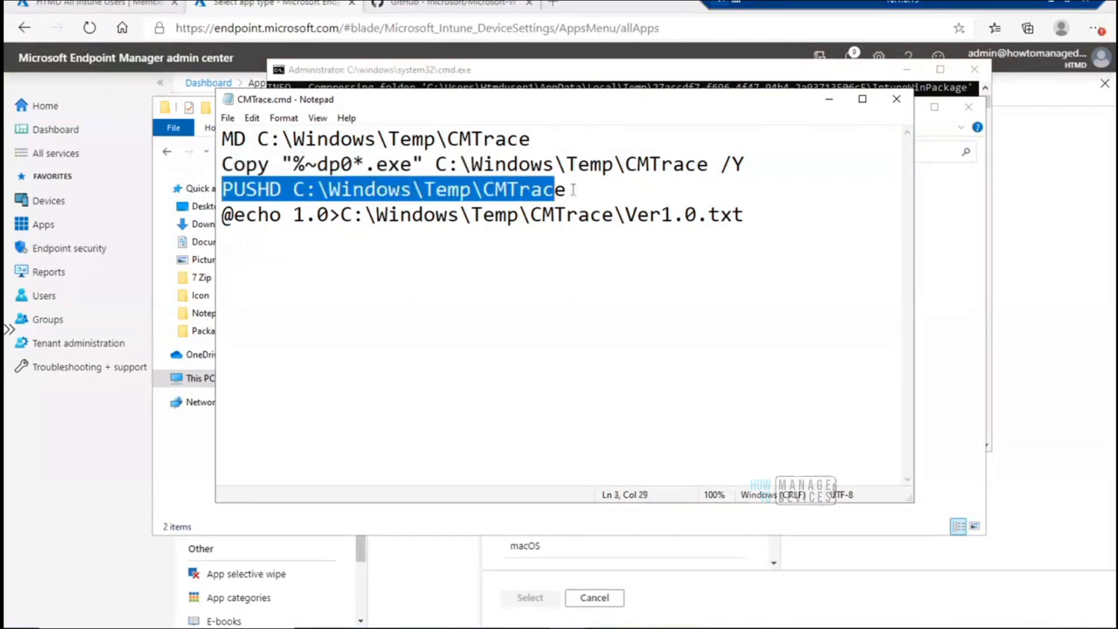
pyautogui.moveTo(660, 202); pyautogui.dragTo(756, 214)
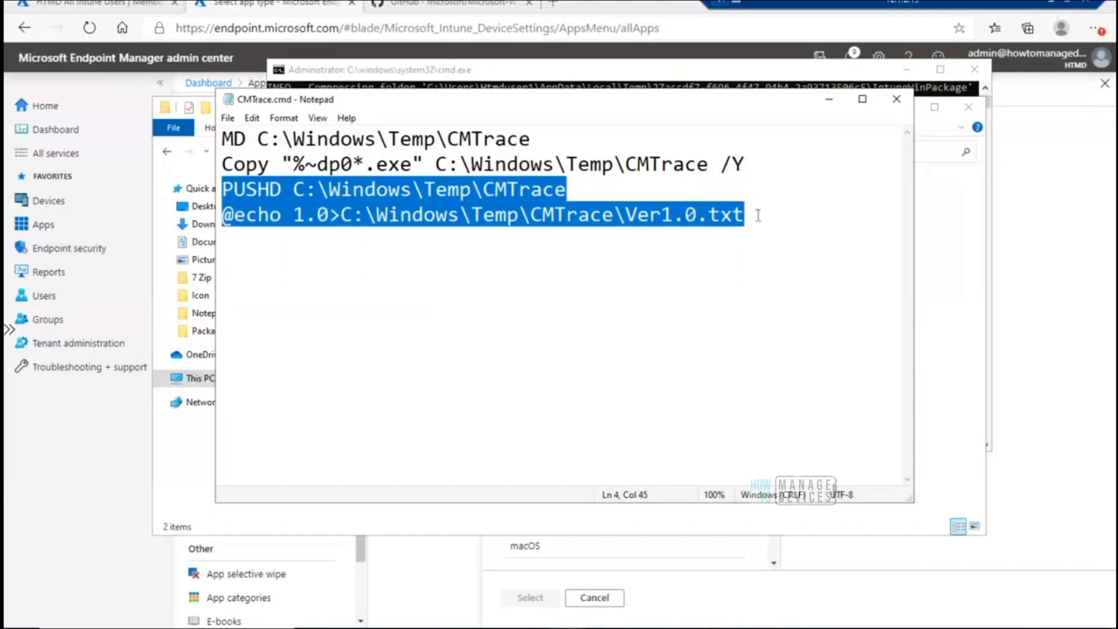
pyautogui.click(758, 216)
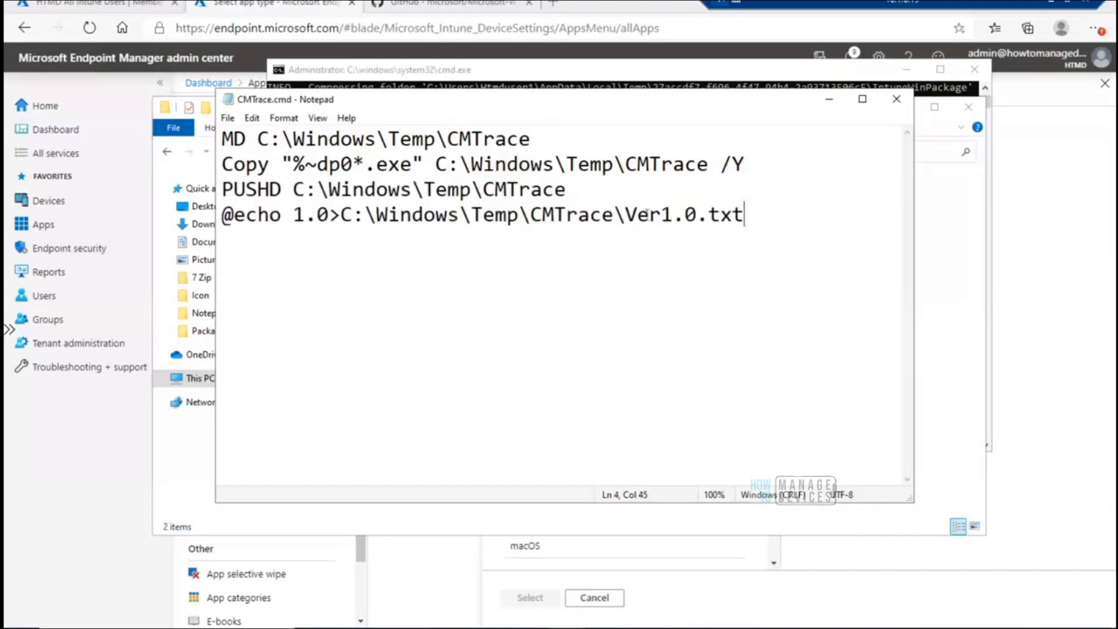
pyautogui.hotkey('shift', 'Left')
pyautogui.hotkey('shift', 'Left')
pyautogui.hotkey('shift', 'Left')
pyautogui.hotkey('shift', 'Left')
pyautogui.hotkey('shift', 'Left')
pyautogui.hotkey('shift', 'Left')
pyautogui.hotkey('shift', 'Left')
pyautogui.hotkey('shift', 'Left')
pyautogui.hotkey('shift', 'Left')
pyautogui.hotkey('shift', 'Left')
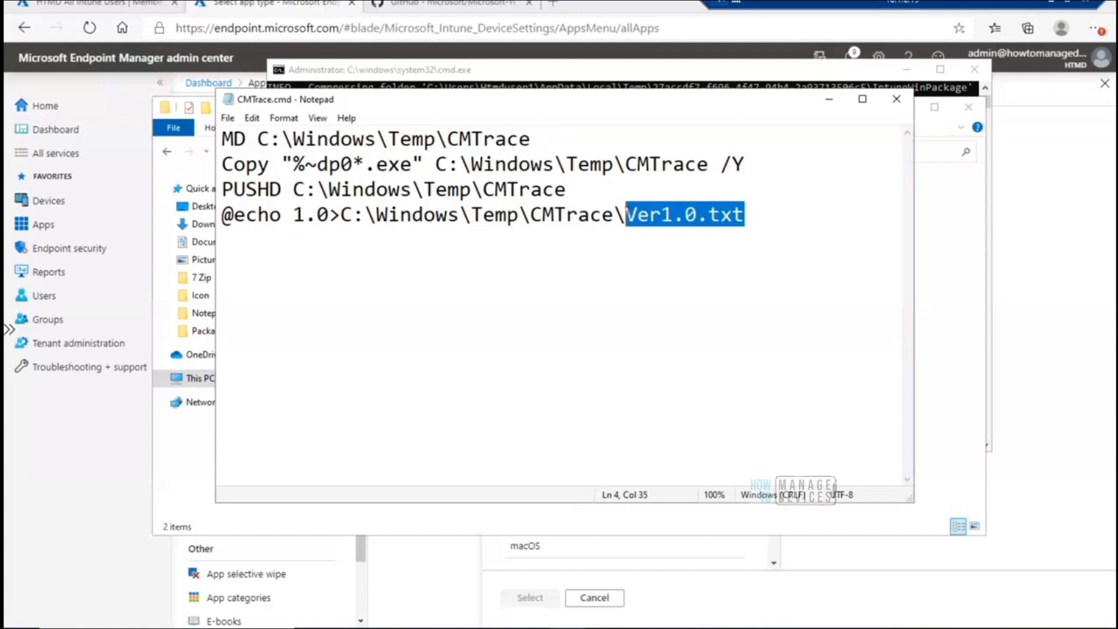
pyautogui.press('Left')
pyautogui.hotkey('shift', 'Right')
pyautogui.hotkey('shift', 'Right')
pyautogui.hotkey('shift', 'Right')
pyautogui.hotkey('shift', 'Right')
pyautogui.hotkey('shift', 'Right')
pyautogui.hotkey('shift', 'Right')
pyautogui.hotkey('shift', 'Right')
pyautogui.hotkey('shift', 'Right')
pyautogui.hotkey('shift', 'Right')
pyautogui.hotkey('shift', 'Right')
pyautogui.press('Right')
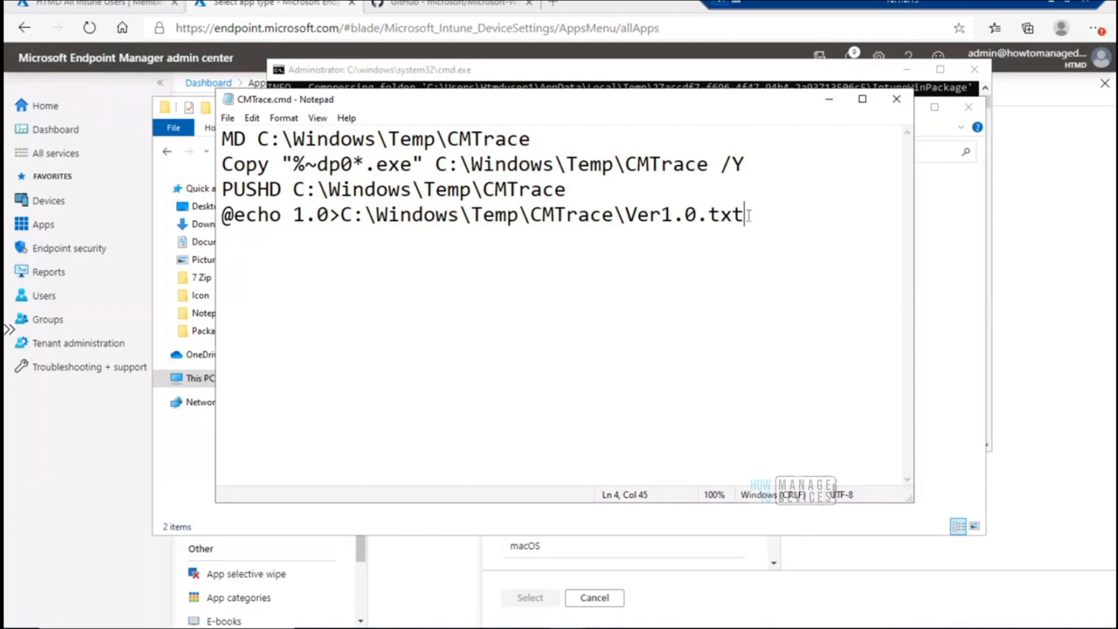
pyautogui.hotkey('shift', 'Left')
pyautogui.hotkey('shift', 'Left')
pyautogui.hotkey('shift', 'Left')
pyautogui.hotkey('shift', 'Left')
pyautogui.hotkey('shift', 'Left')
pyautogui.hotkey('shift', 'Left')
pyautogui.hotkey('shift', 'Left')
pyautogui.hotkey('shift', 'Left')
pyautogui.hotkey('shift', 'Left')
pyautogui.hotkey('shift', 'Left')
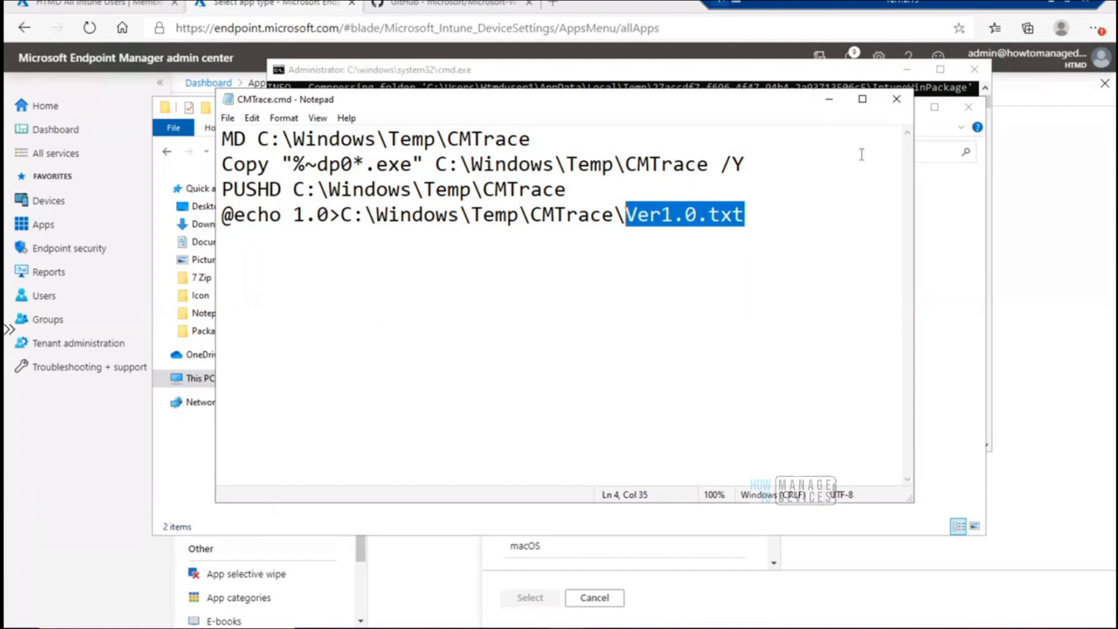
pyautogui.click(829, 101)
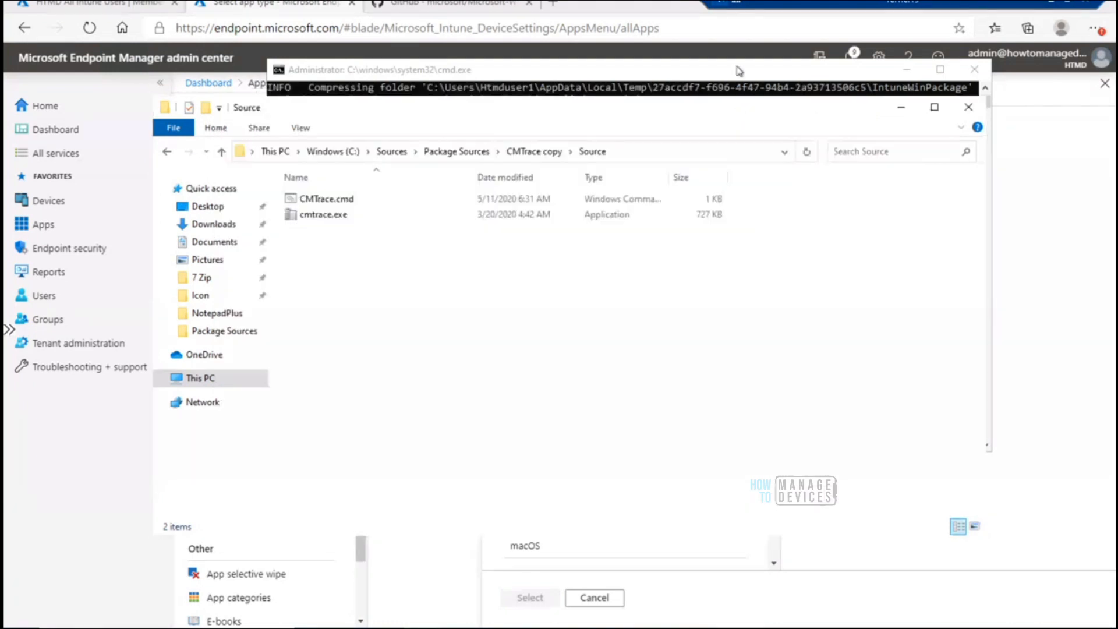
# Run IntuneWinAppUtil.exe from C:\Sources\IntuneWin32App in the Command Prompt
pyautogui.click(738, 71)
pyautogui.write('IntuneWinAppUtil.exe')
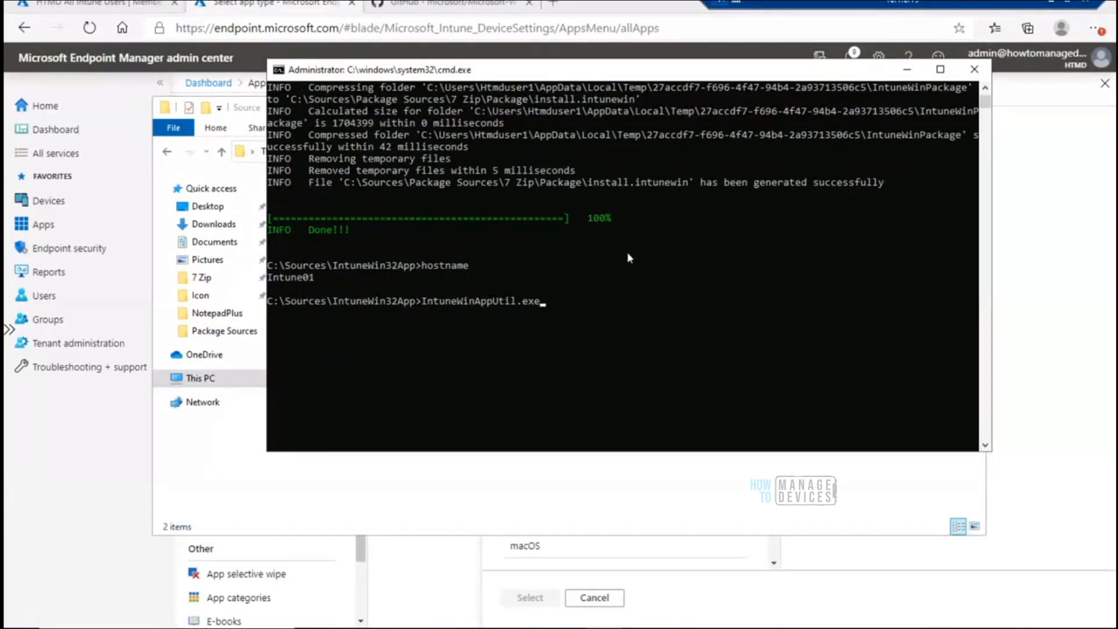
pyautogui.press('Return')
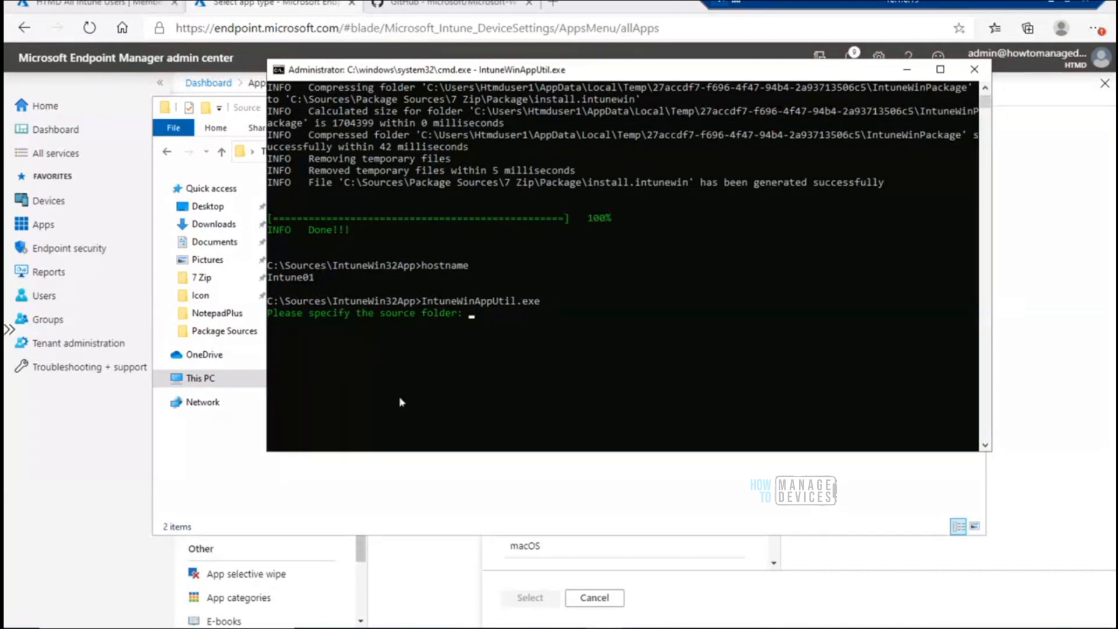
# Specify C:\Sources\Package Sources\CMTrace copy\Source as the source folder in IntuneWinAppUtil, copying the path from File Explorer
pyautogui.click(267, 492)
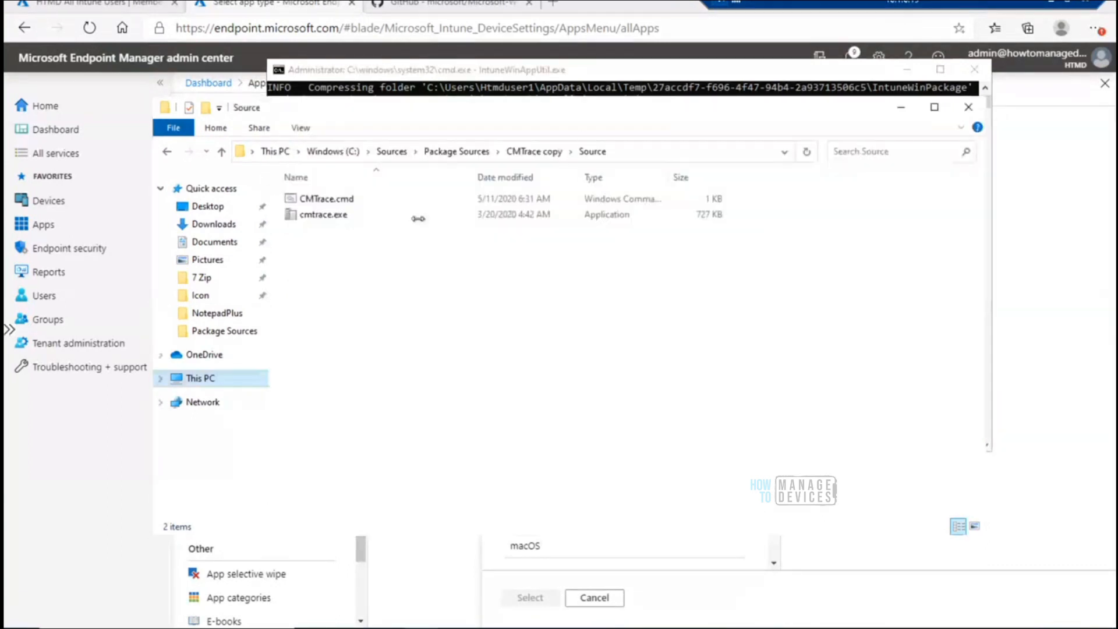
pyautogui.click(640, 151)
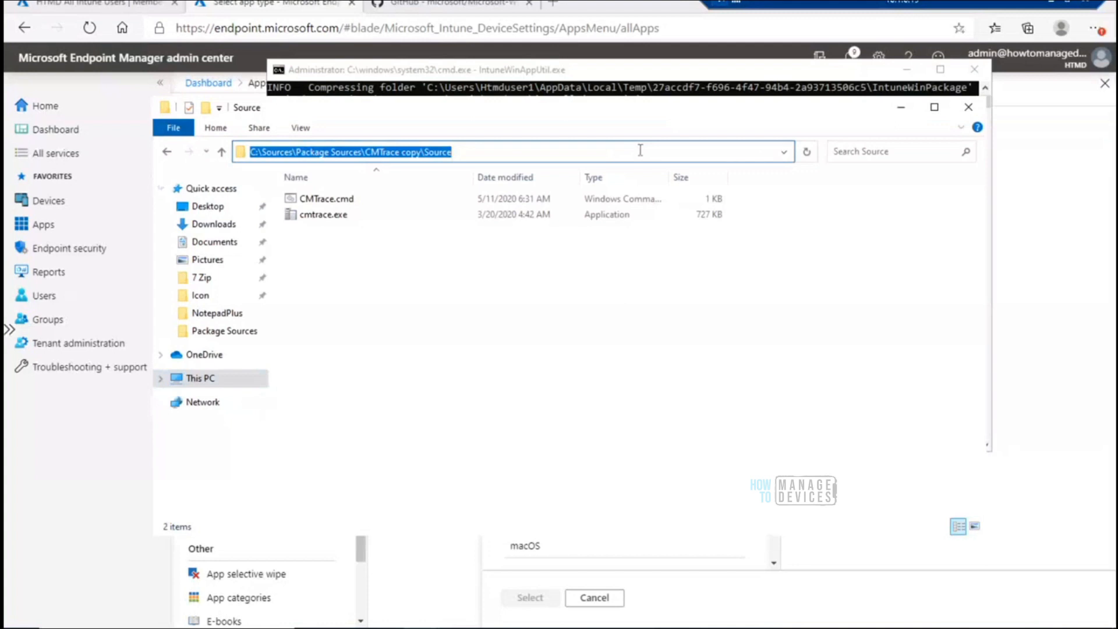
pyautogui.press('alt')
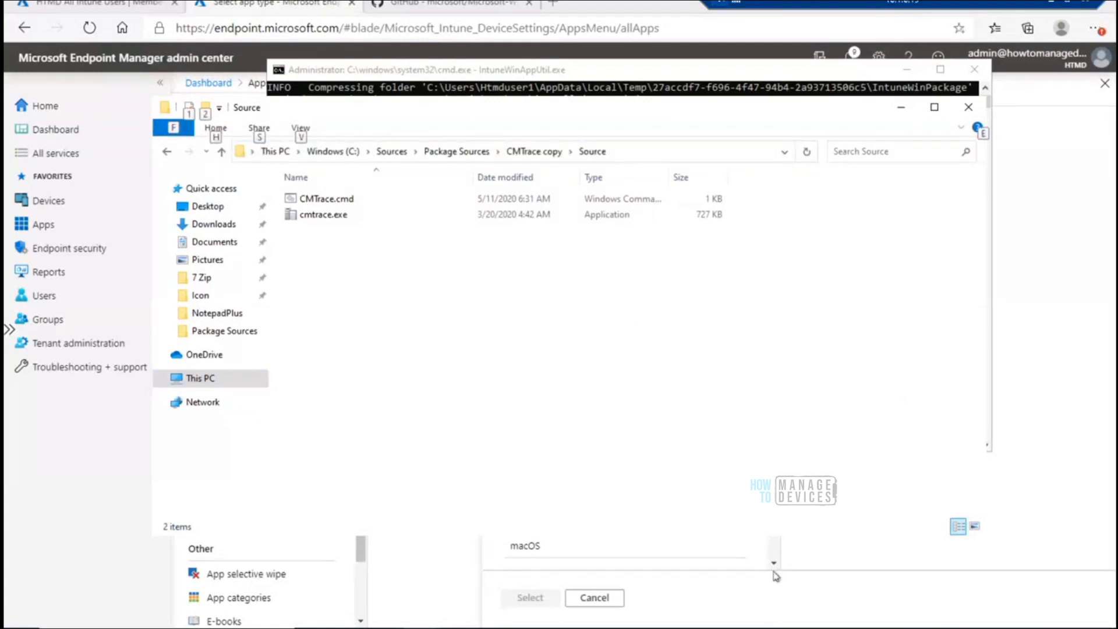
pyautogui.hotkey('alt', 'Tab')
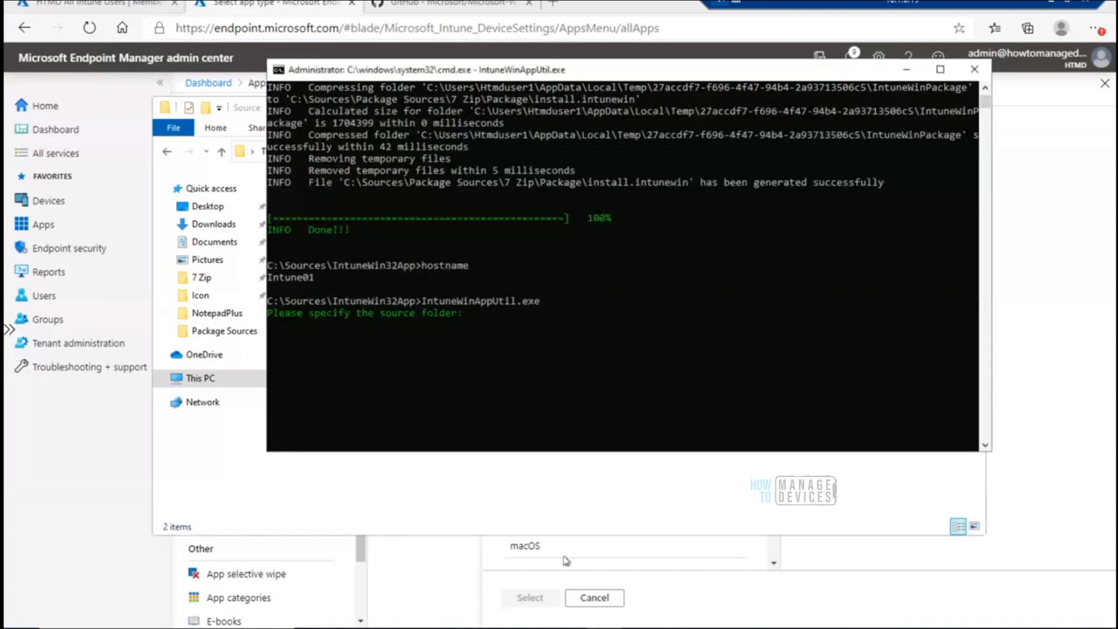
pyautogui.rightClick(578, 330)
pyautogui.press('Return')
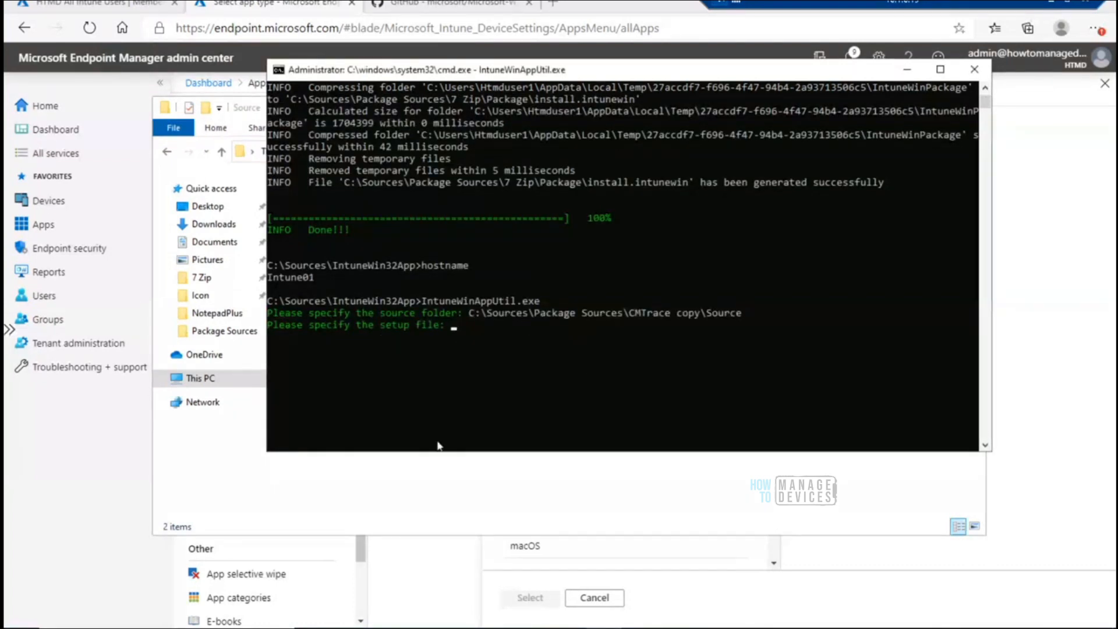
# Specify CMTrace.cmd as the setup file, copying the full file name from the Source folder
pyautogui.click(441, 470)
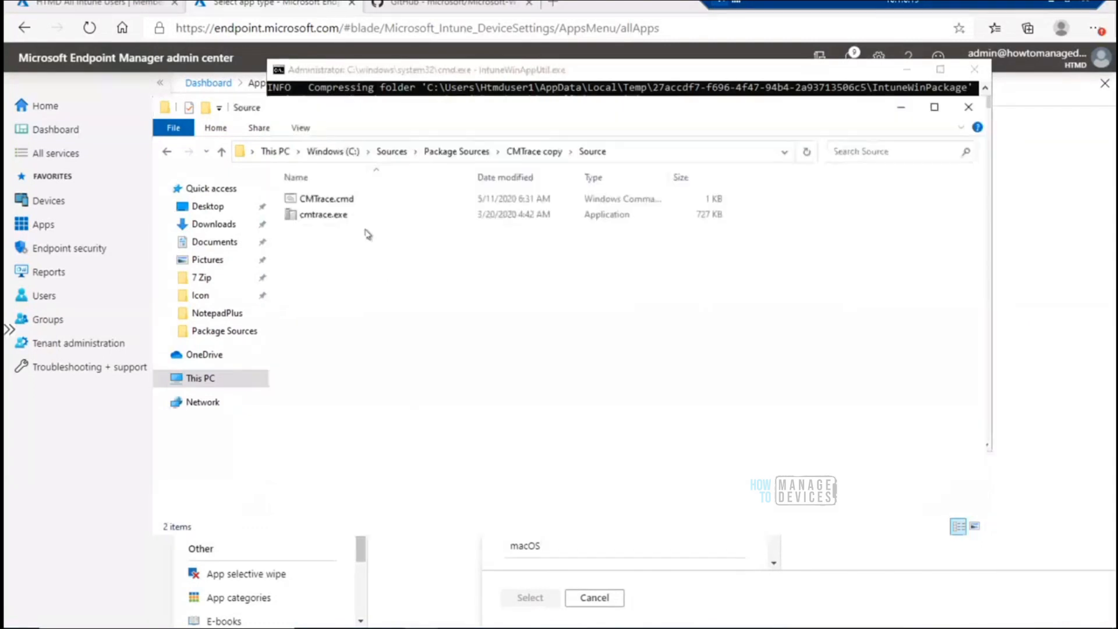
pyautogui.click(344, 203)
pyautogui.rightClick(343, 203)
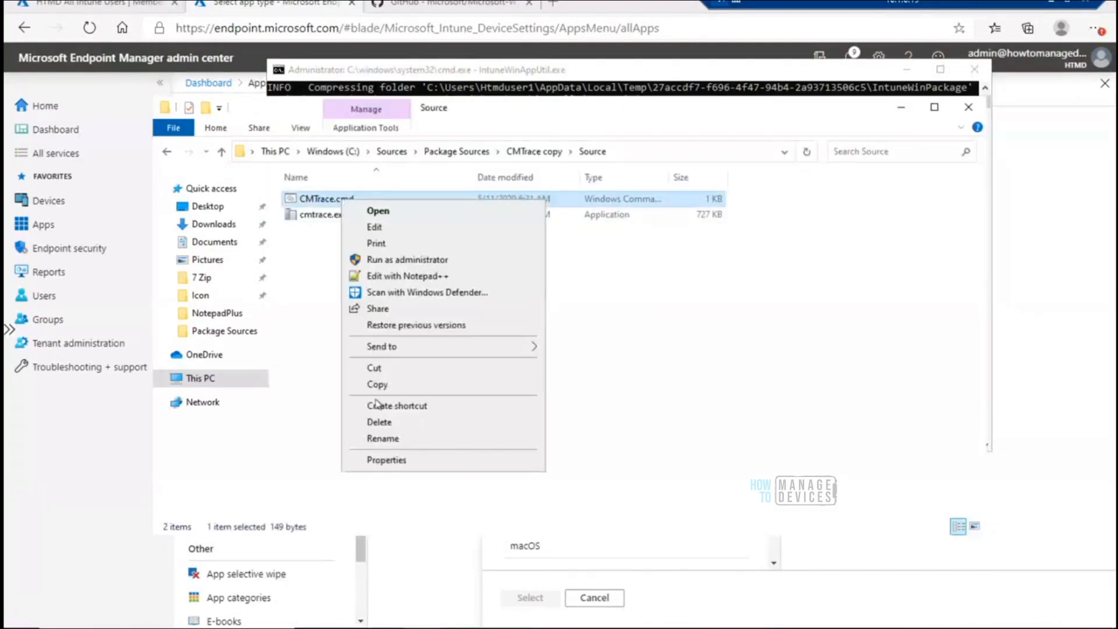
pyautogui.click(388, 437)
pyautogui.hotkey('ctrl', 'a')
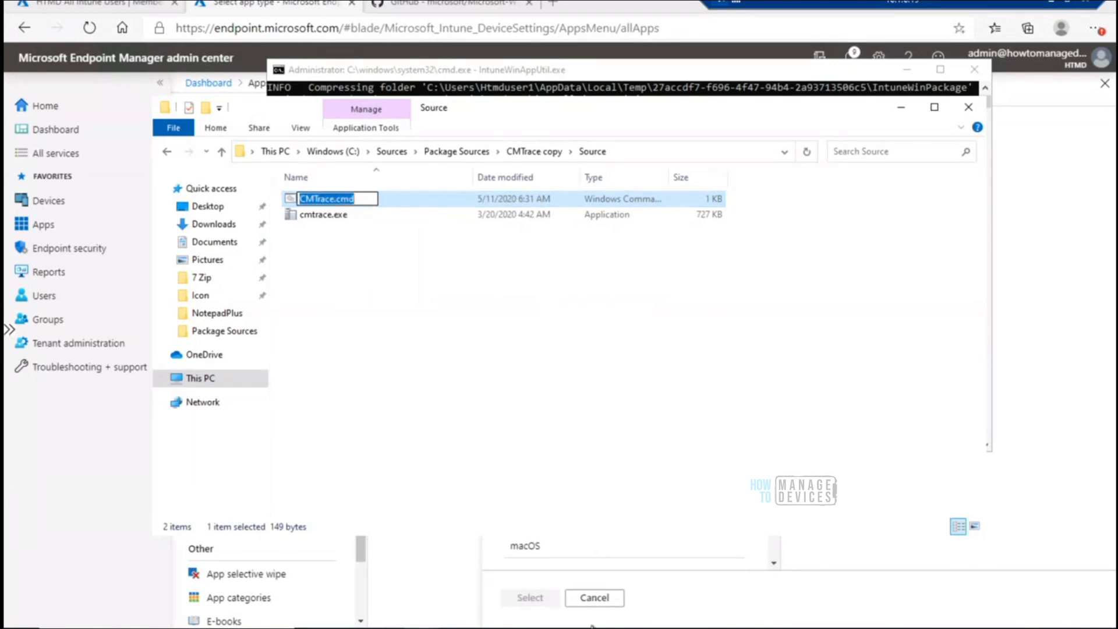
pyautogui.hotkey('alt', 'Tab')
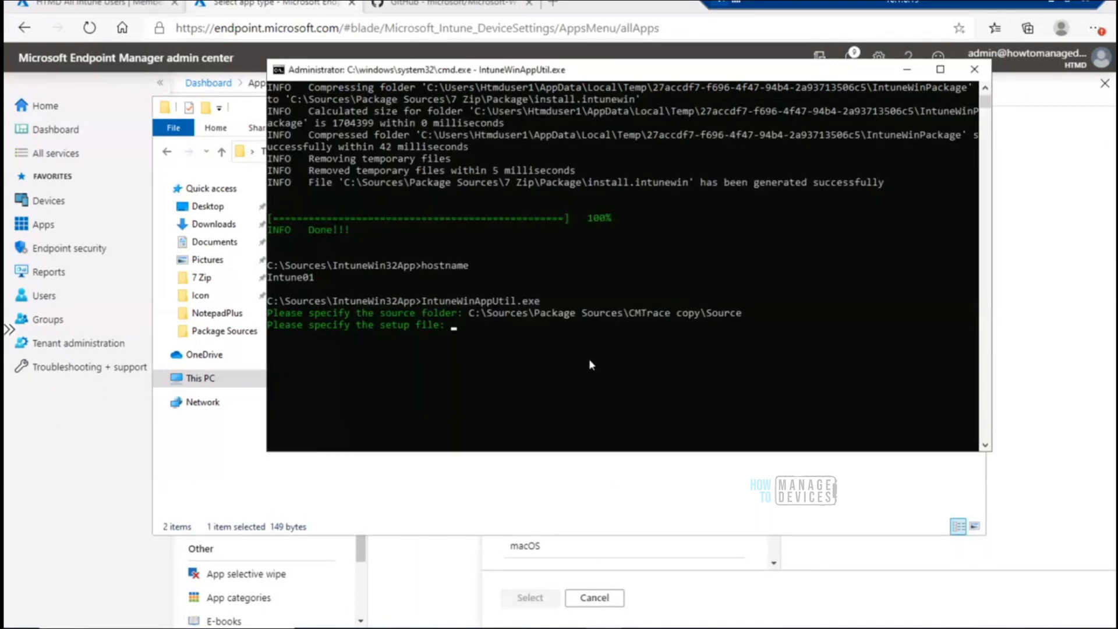
pyautogui.rightClick(590, 361)
pyautogui.press('Return')
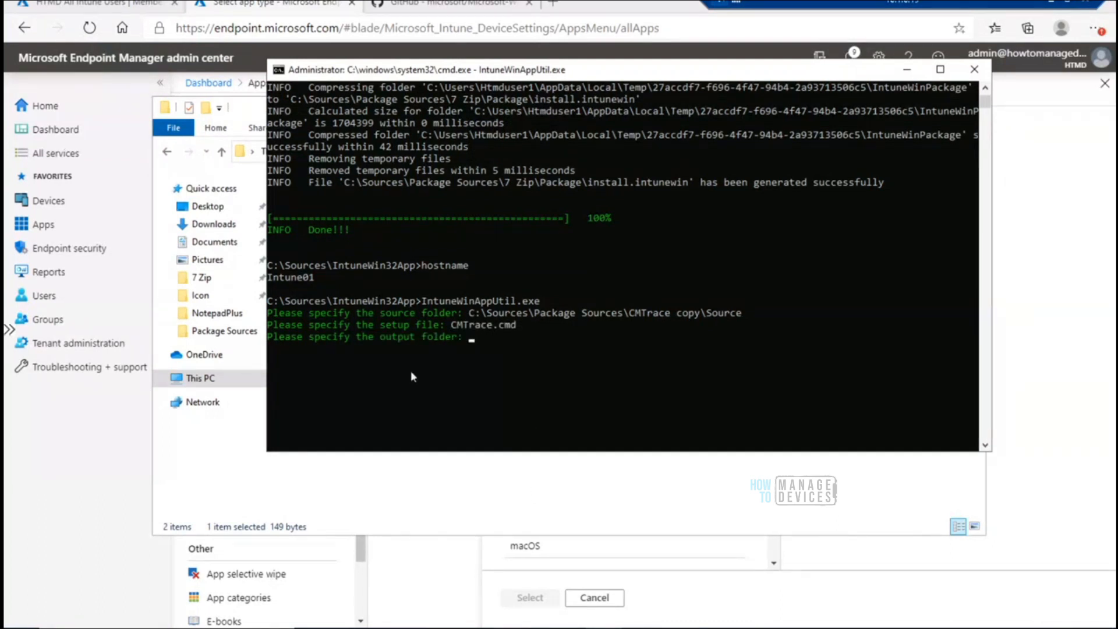
# Specify "C:\Sources\Package Sources\CMTrace copy\IntuneWin Package" in quotes as the output folder and answer N to the catalog folder question
pyautogui.click(538, 493)
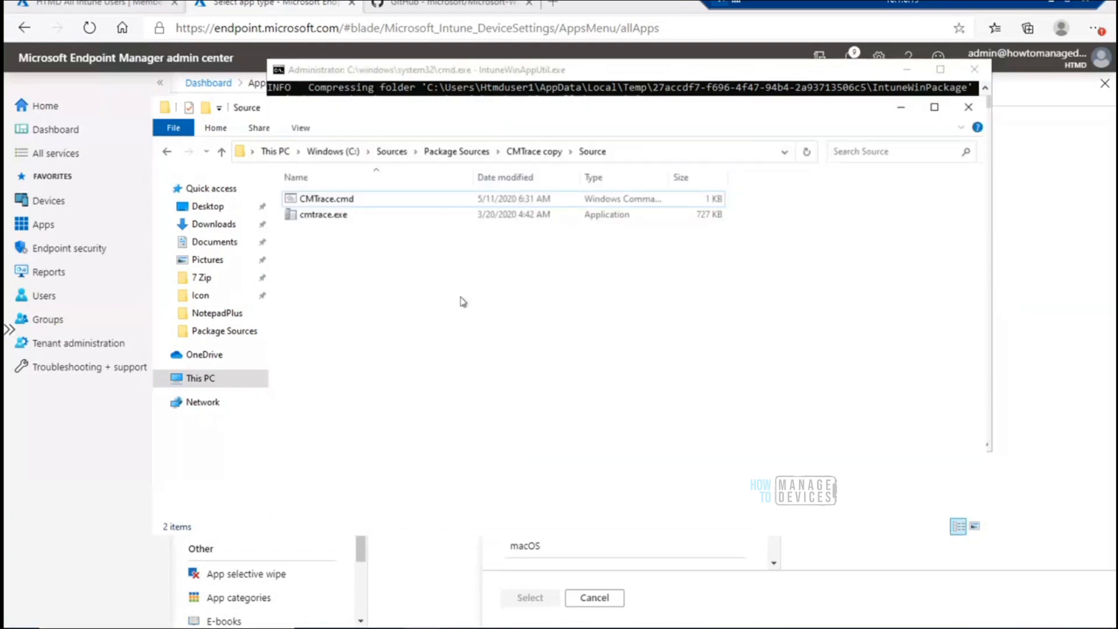
pyautogui.click(522, 152)
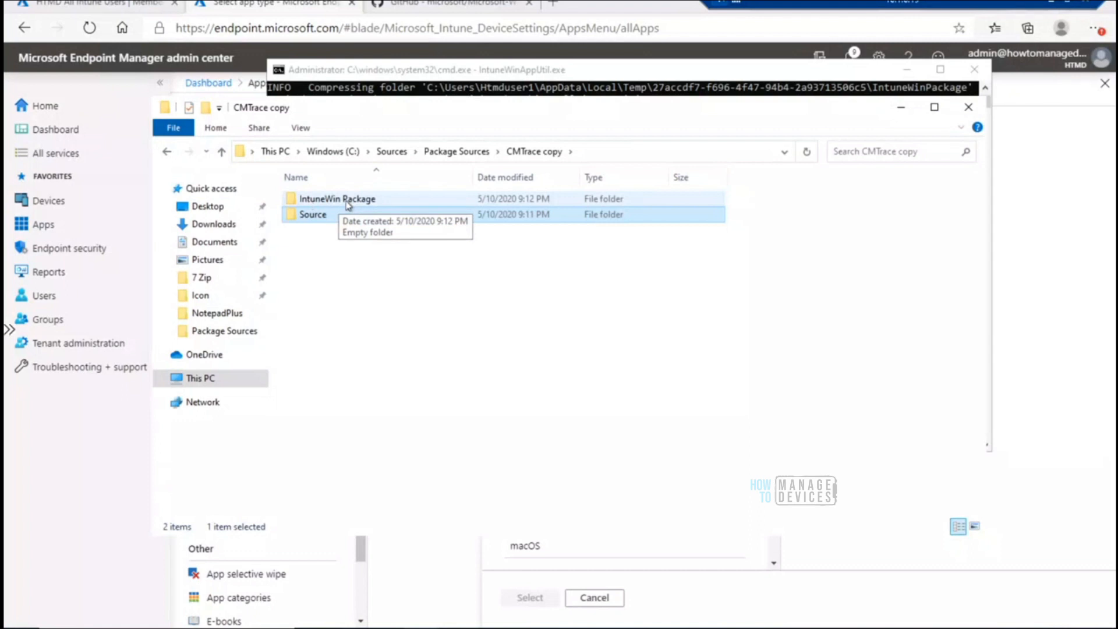
pyautogui.doubleClick(348, 201)
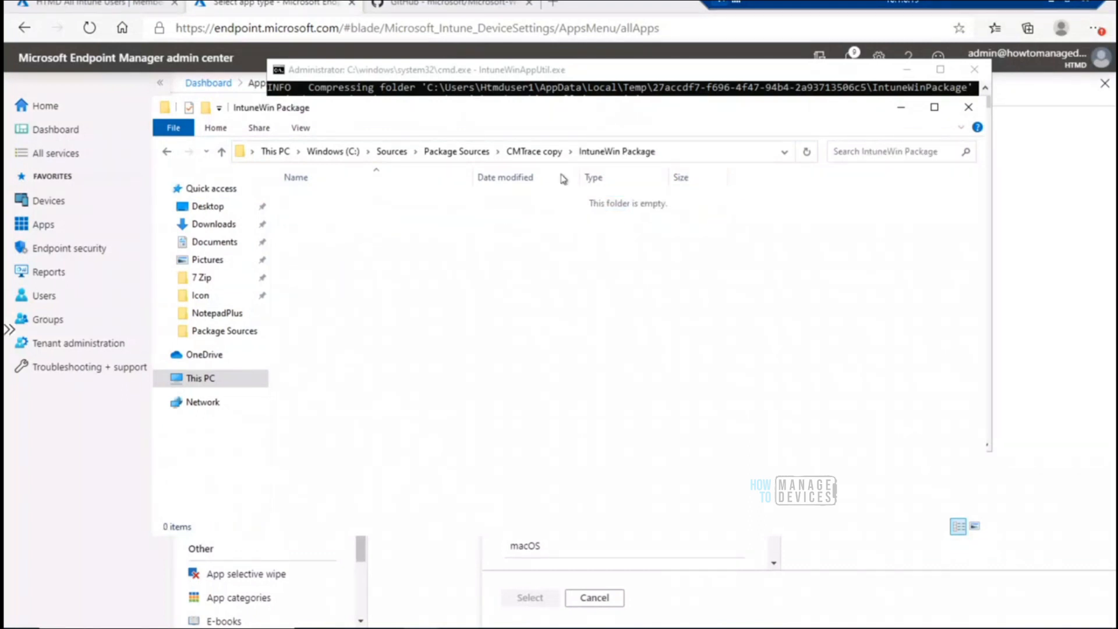
pyautogui.click(685, 153)
pyautogui.hotkey('ctrl', 'c')
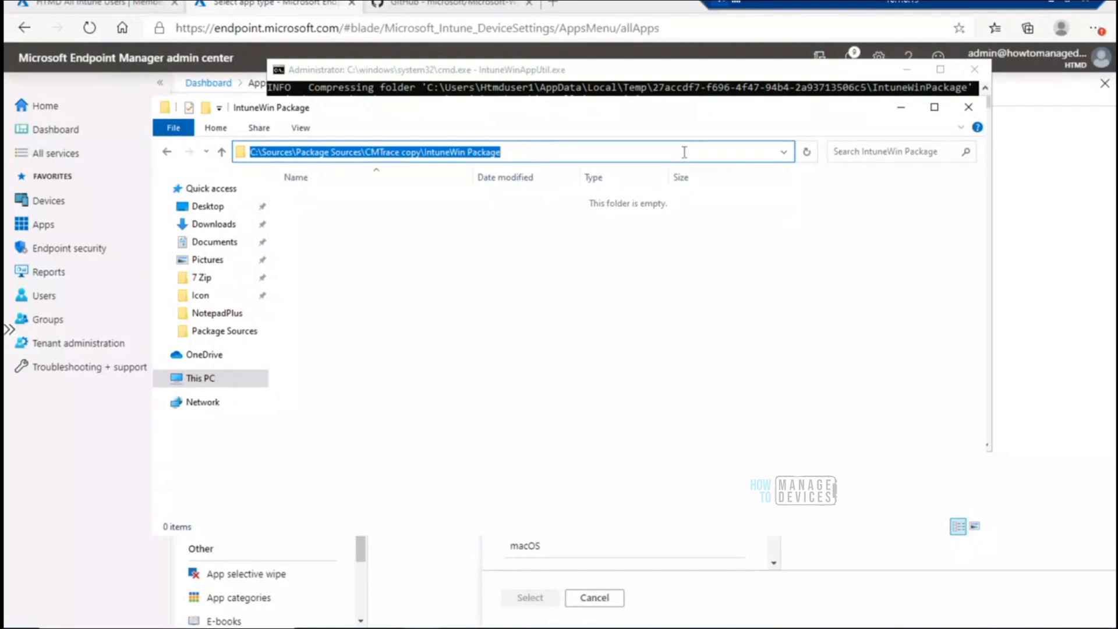
pyautogui.click(901, 107)
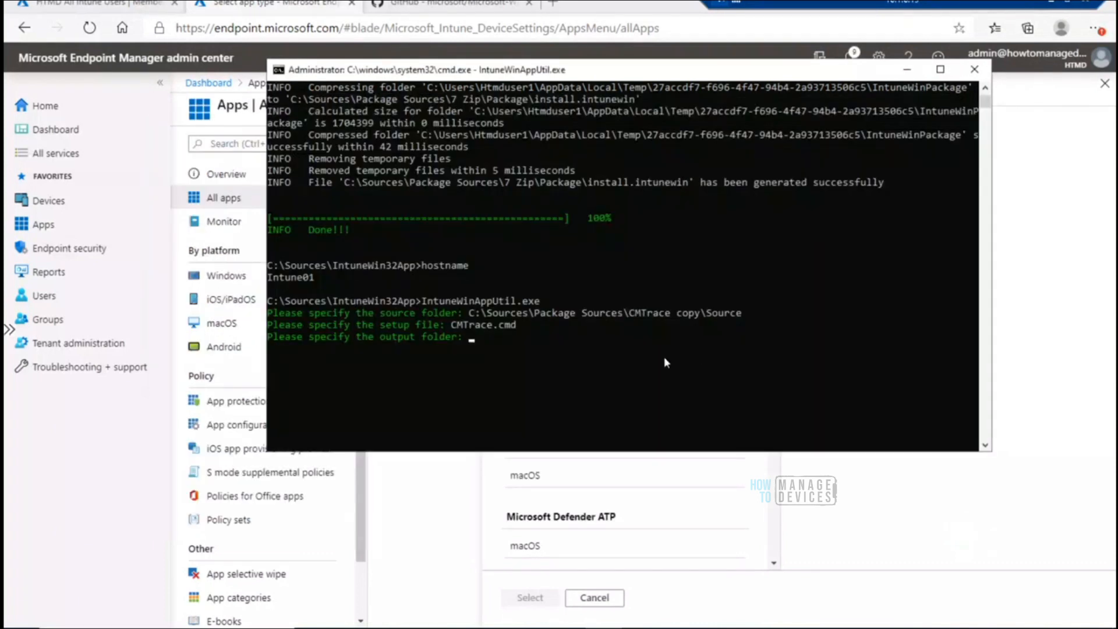
pyautogui.write('"')
pyautogui.rightClick(480, 344)
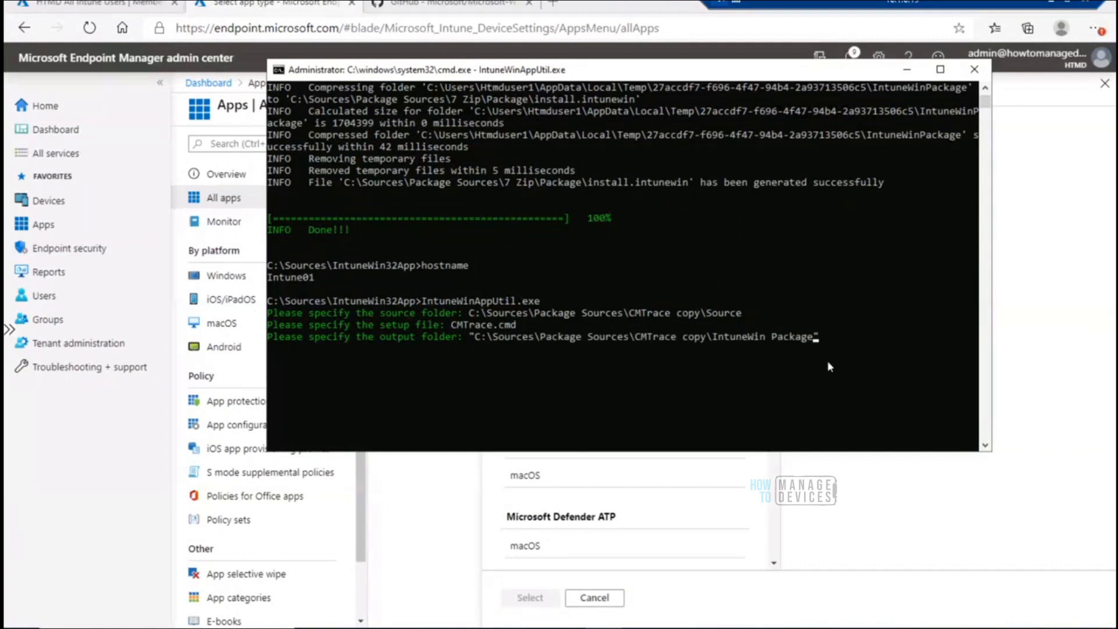
pyautogui.press('Return')
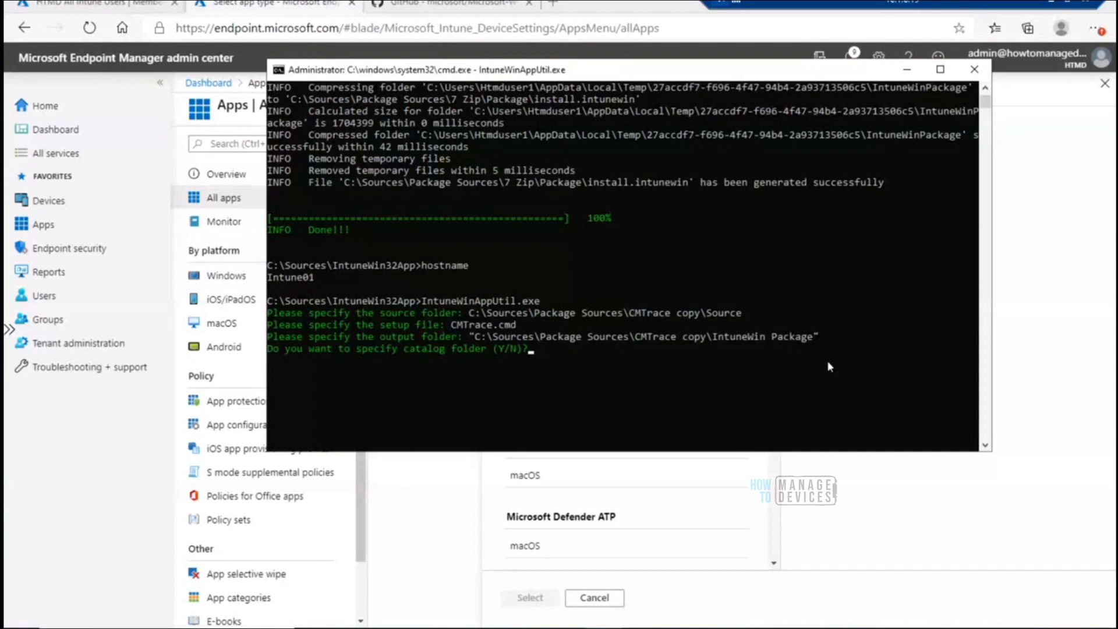
pyautogui.write('N')
pyautogui.press('Return')
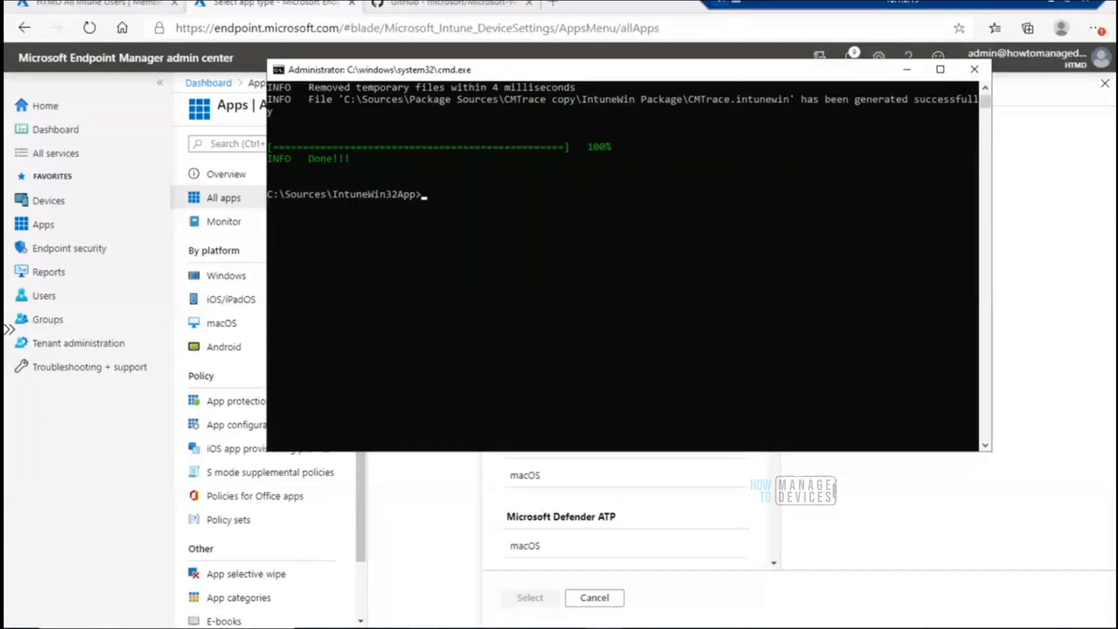
# Check the IntuneWin Package folder for the generated package file, and minimize File Explorer and the Command Prompt
pyautogui.click(421, 628)
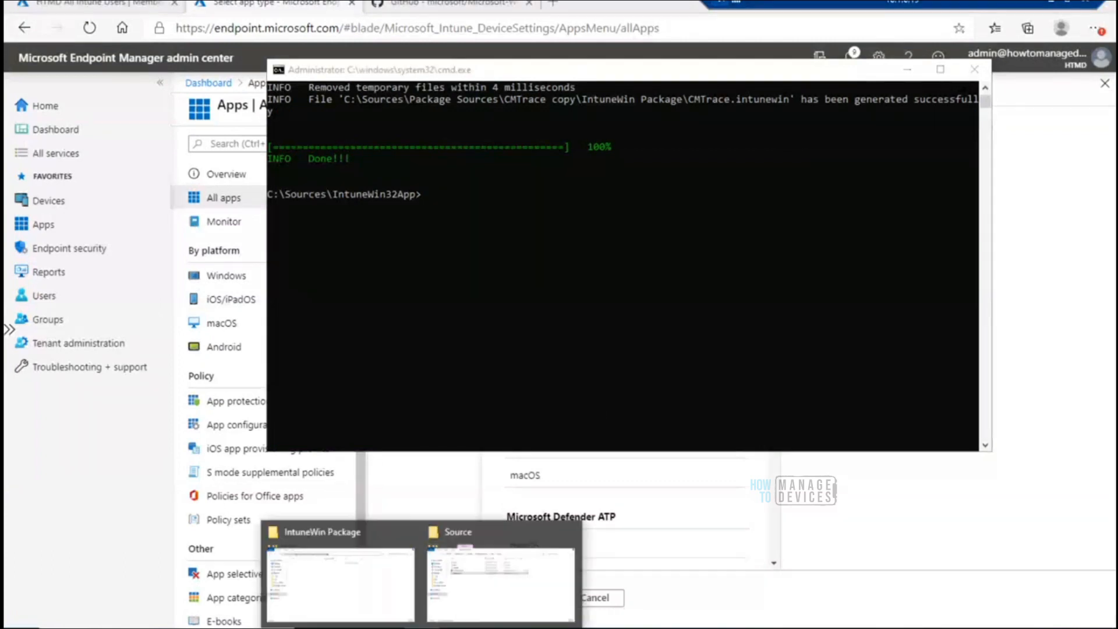
pyautogui.click(367, 594)
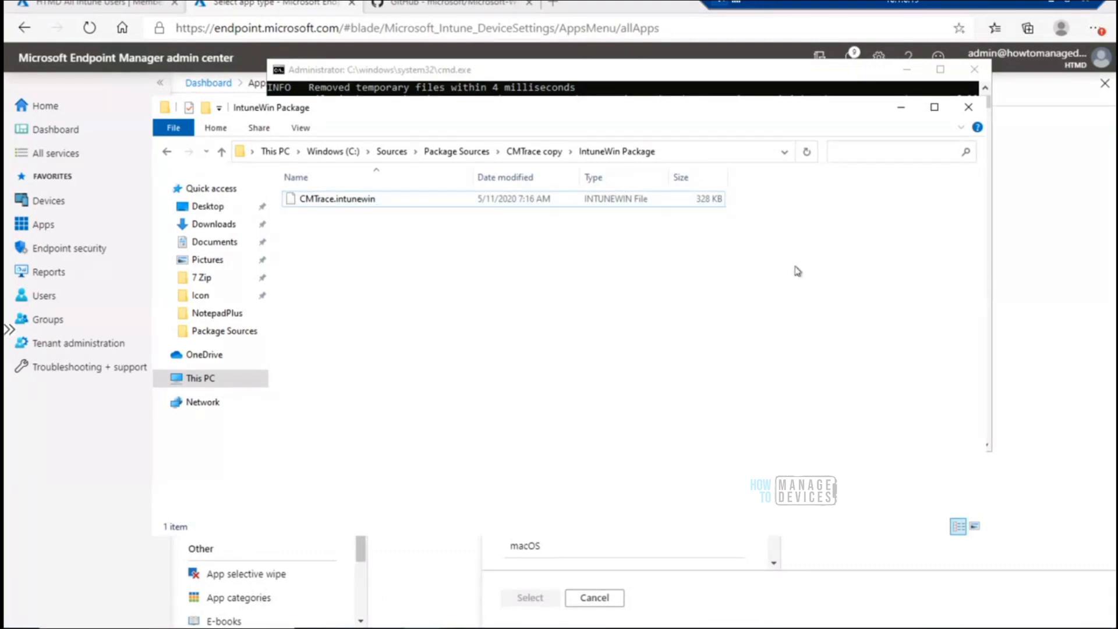
pyautogui.click(903, 110)
pyautogui.click(907, 69)
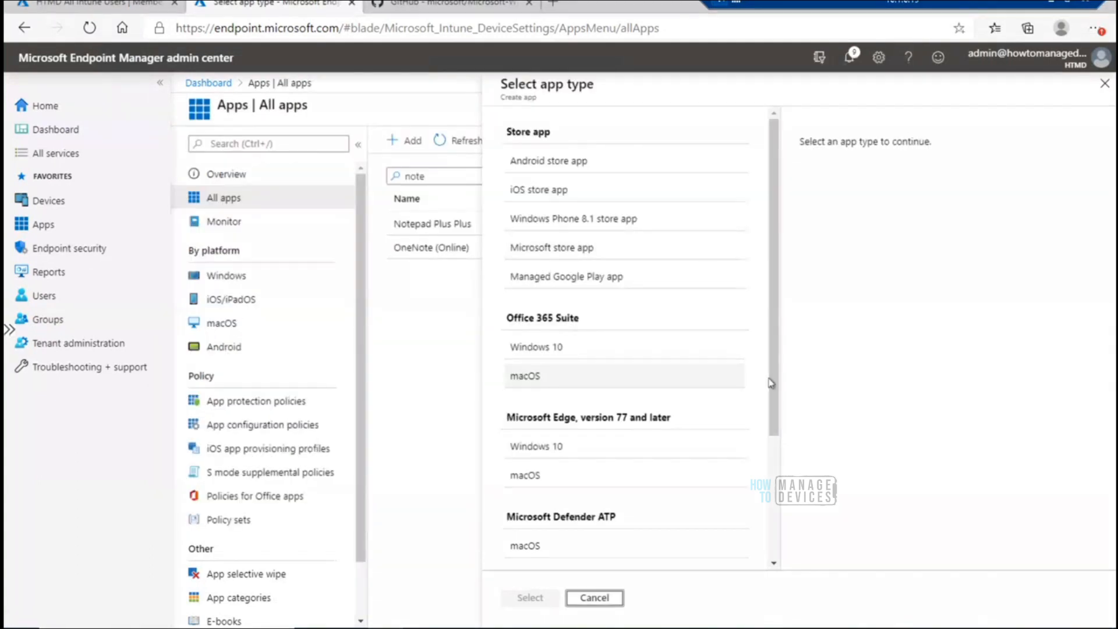
# Start adding a new app of type Windows app (Win32) from the Windows apps list
pyautogui.moveTo(771, 382); pyautogui.dragTo(777, 545)
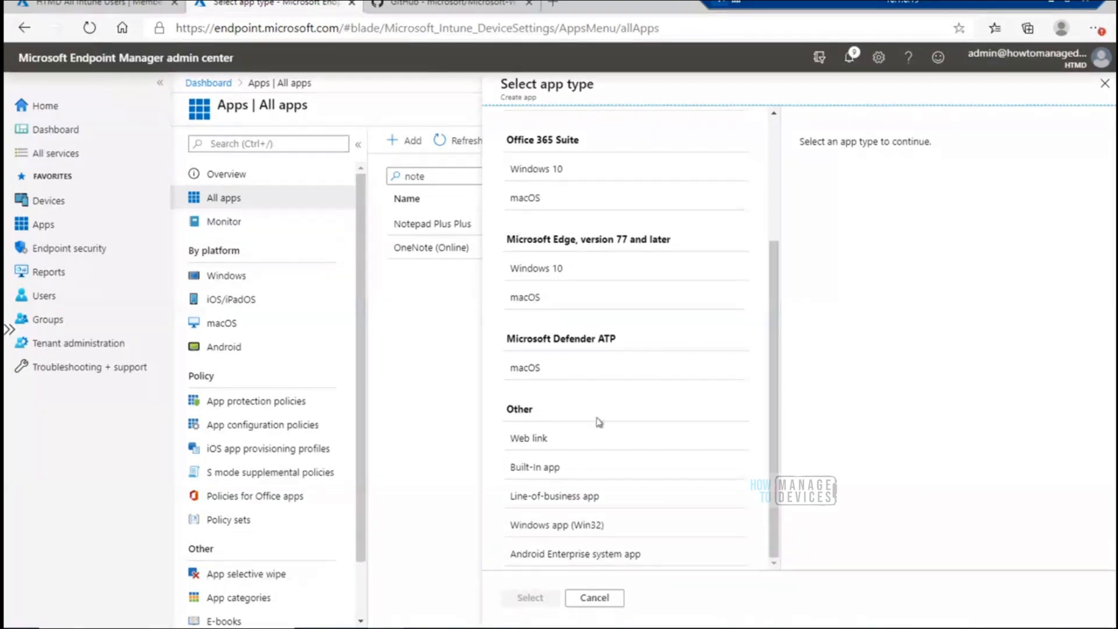
pyautogui.click(228, 276)
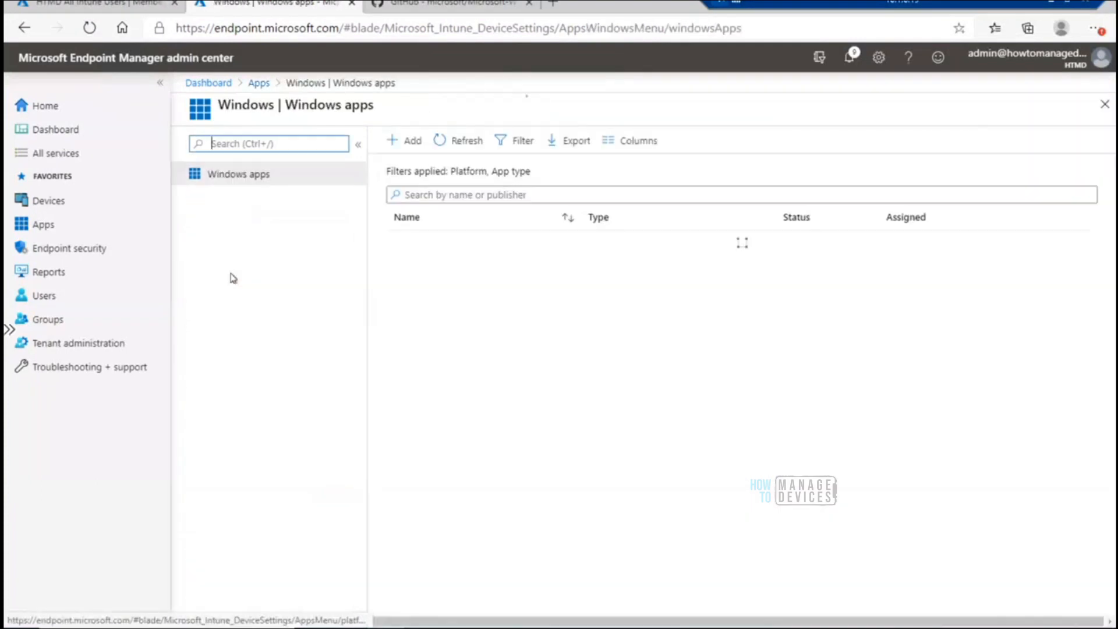
pyautogui.click(408, 146)
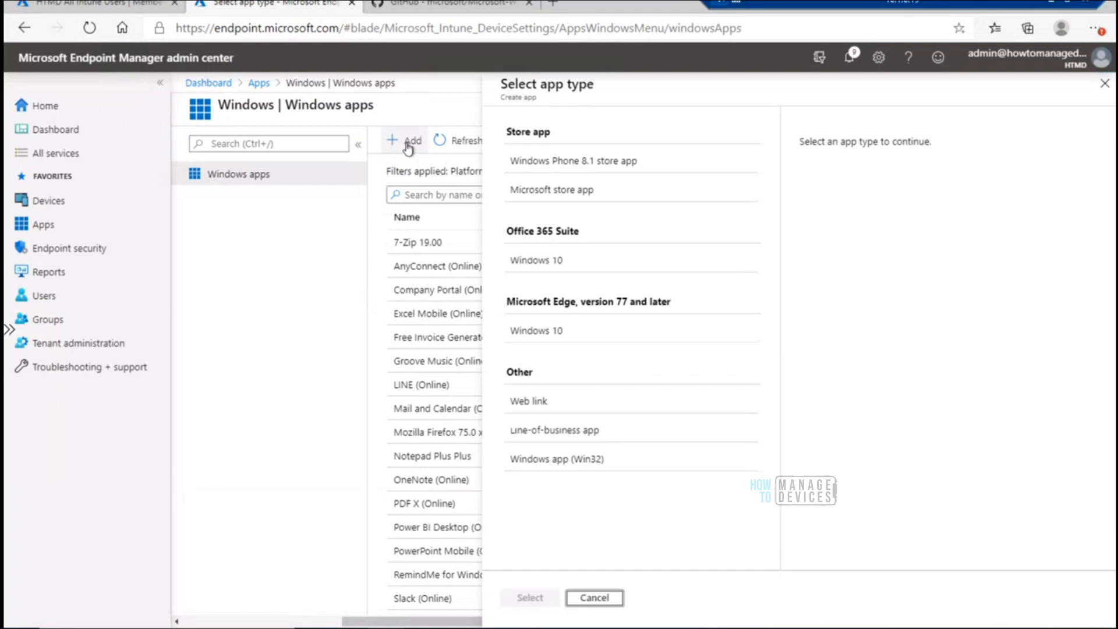
pyautogui.click(578, 469)
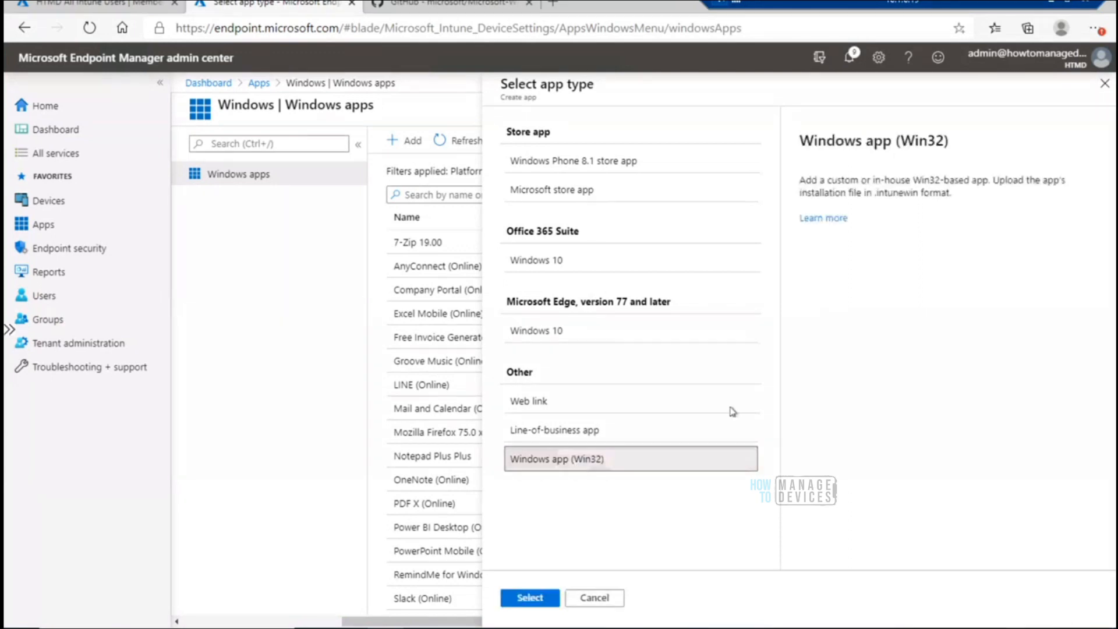
pyautogui.click(530, 598)
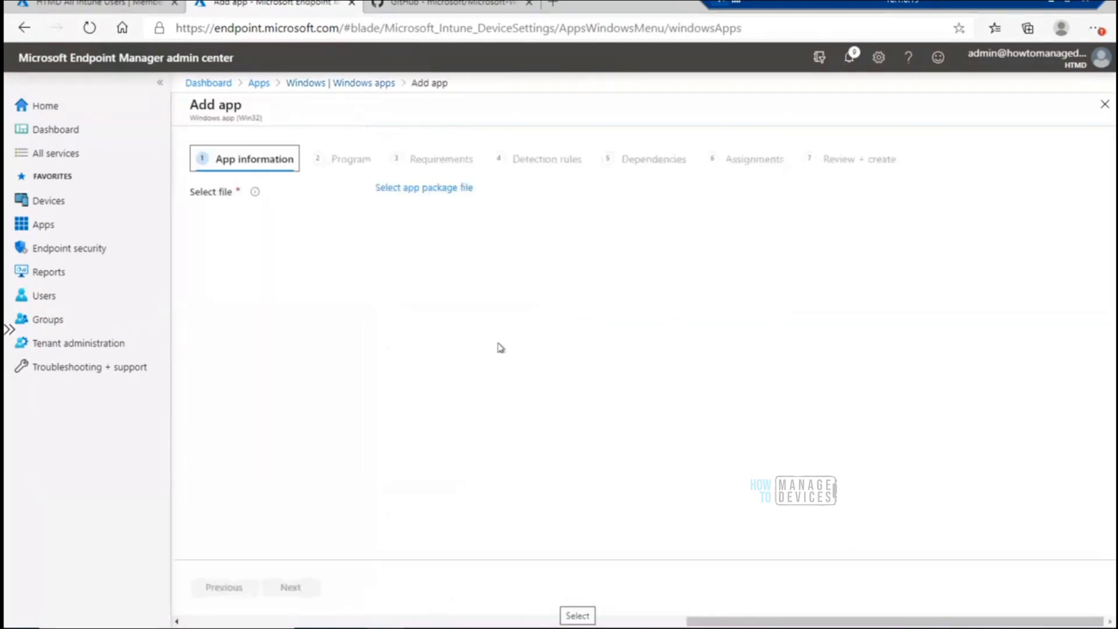
# Try to load CMTrace.intunewin from the CMTrace copy\IntuneWin Package folder as the app package file, and close the selection pane
pyautogui.click(400, 188)
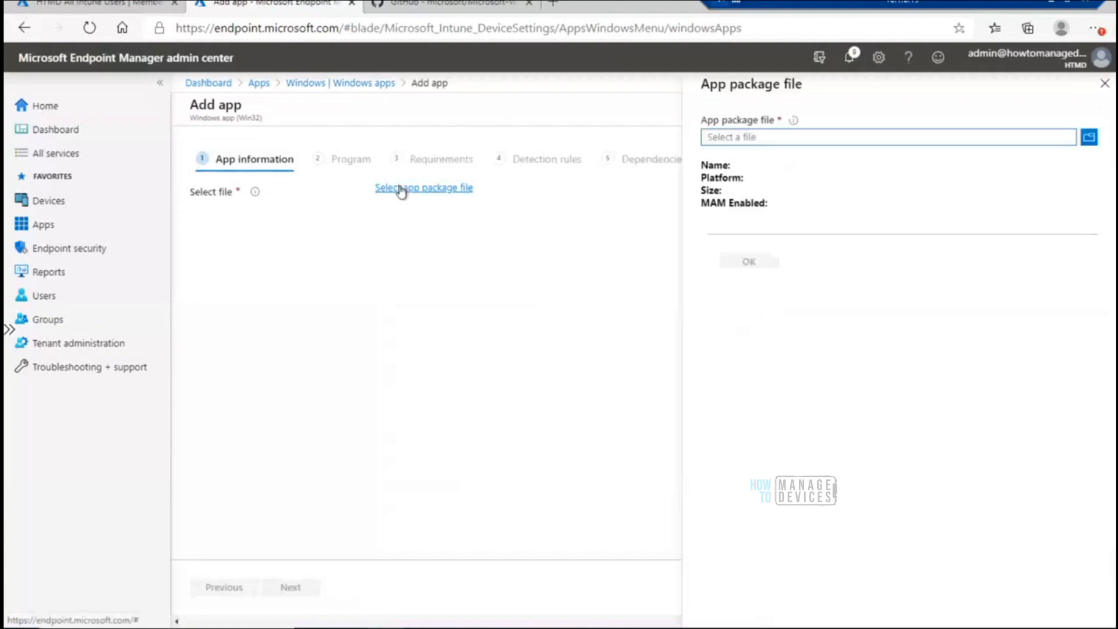
pyautogui.click(1087, 140)
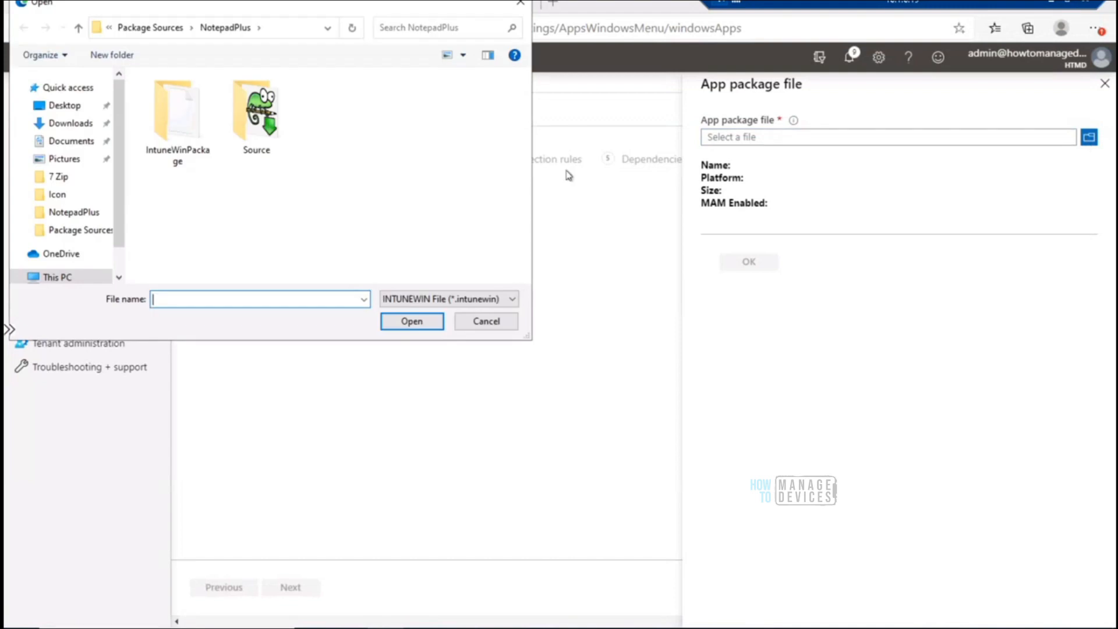
pyautogui.click(152, 27)
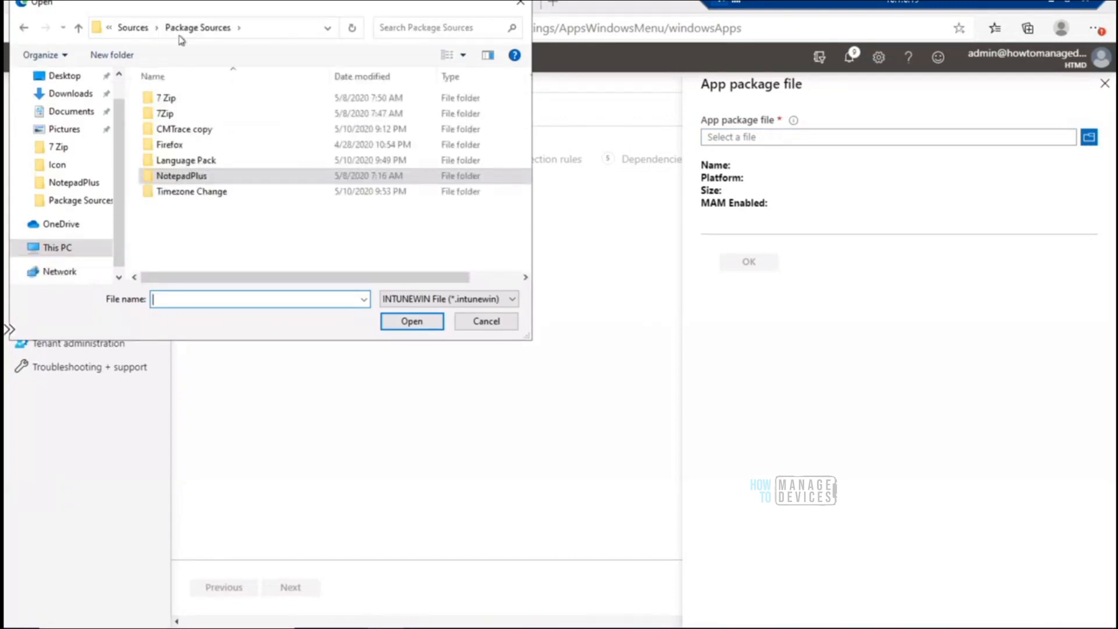
pyautogui.doubleClick(177, 130)
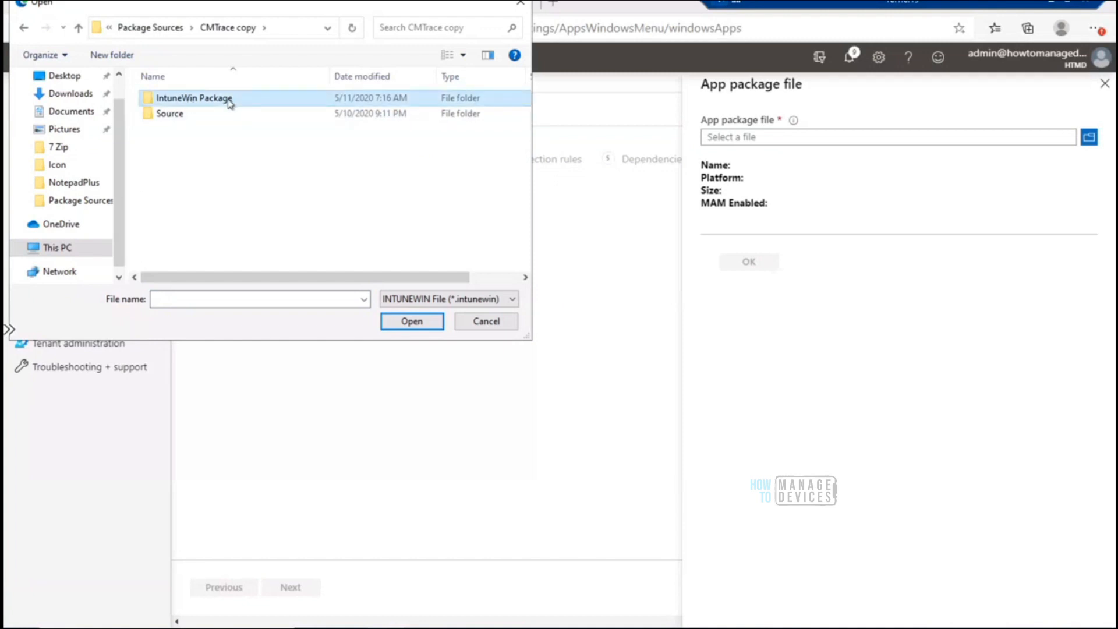
pyautogui.doubleClick(193, 99)
pyautogui.click(193, 98)
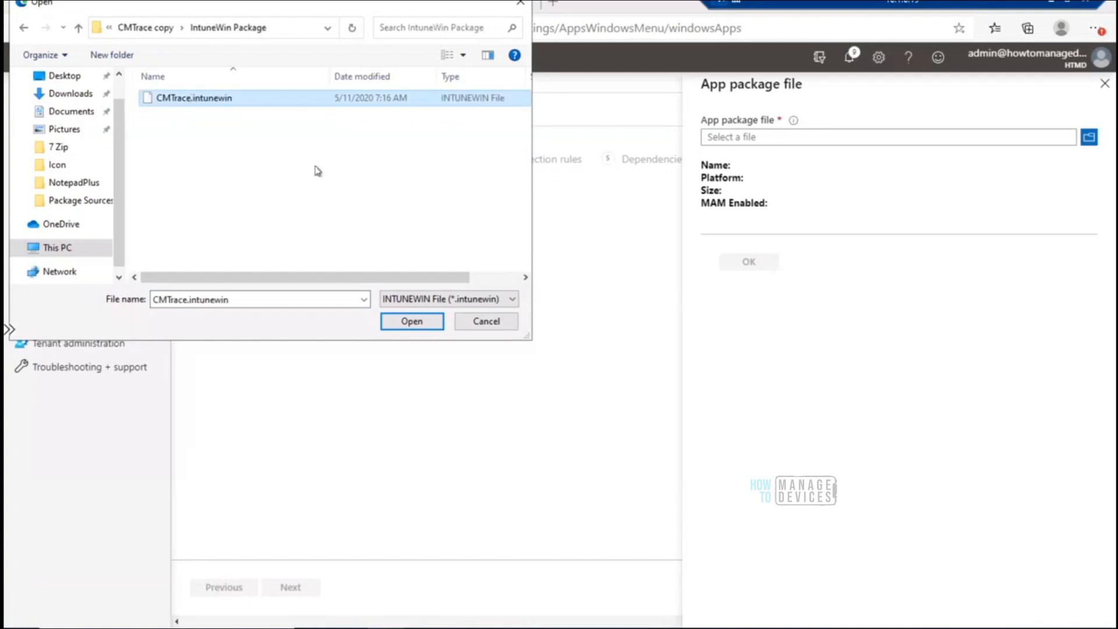
pyautogui.click(412, 321)
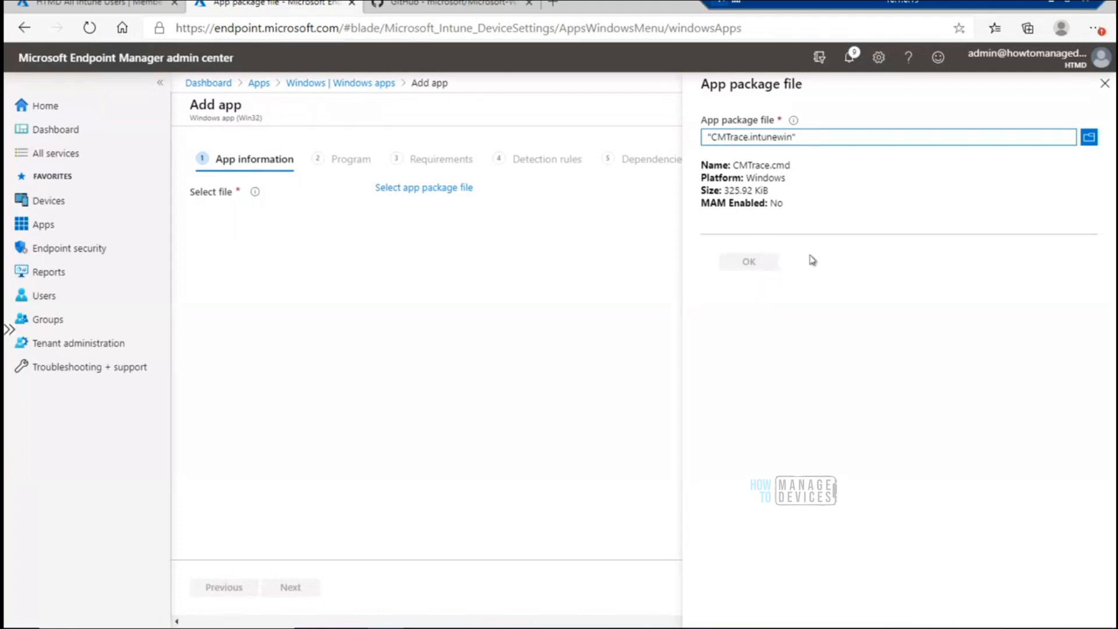
pyautogui.moveTo(792, 123)
pyautogui.click(1104, 84)
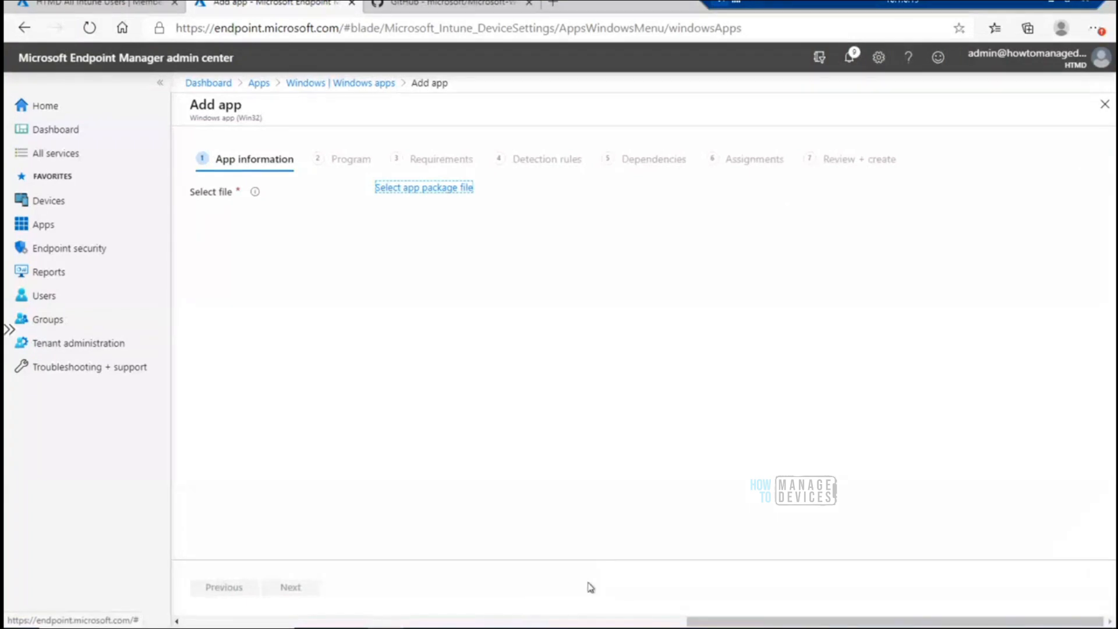
# Retry loading CMTrace.intunewin from the IntuneWin Package folder as the app package file, and close the selection pane without accepting it
pyautogui.moveTo(568, 628)
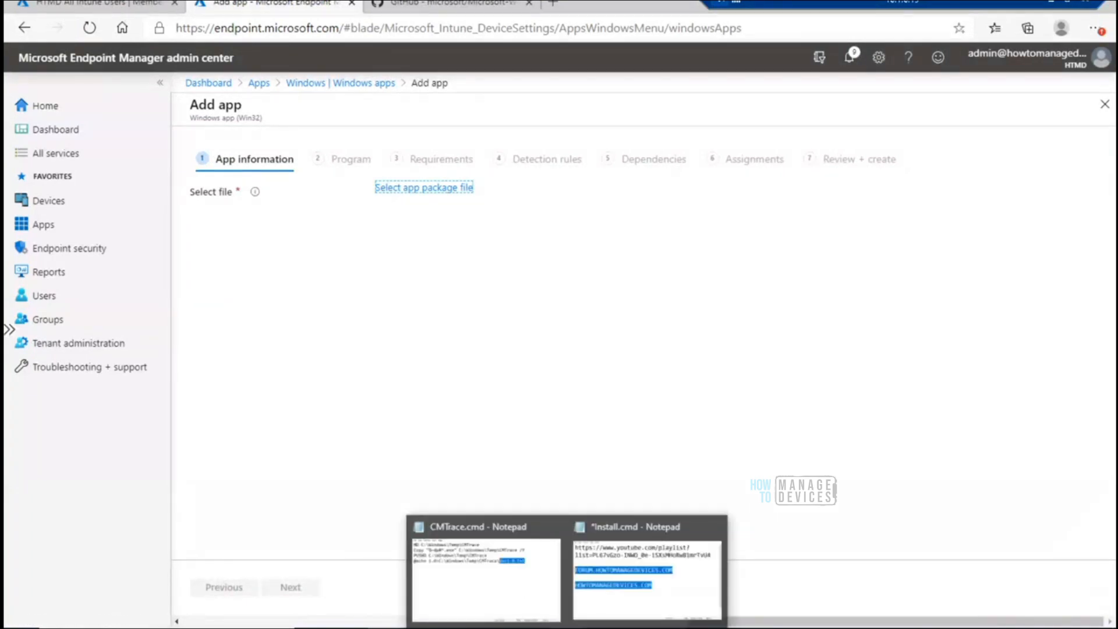
pyautogui.click(440, 189)
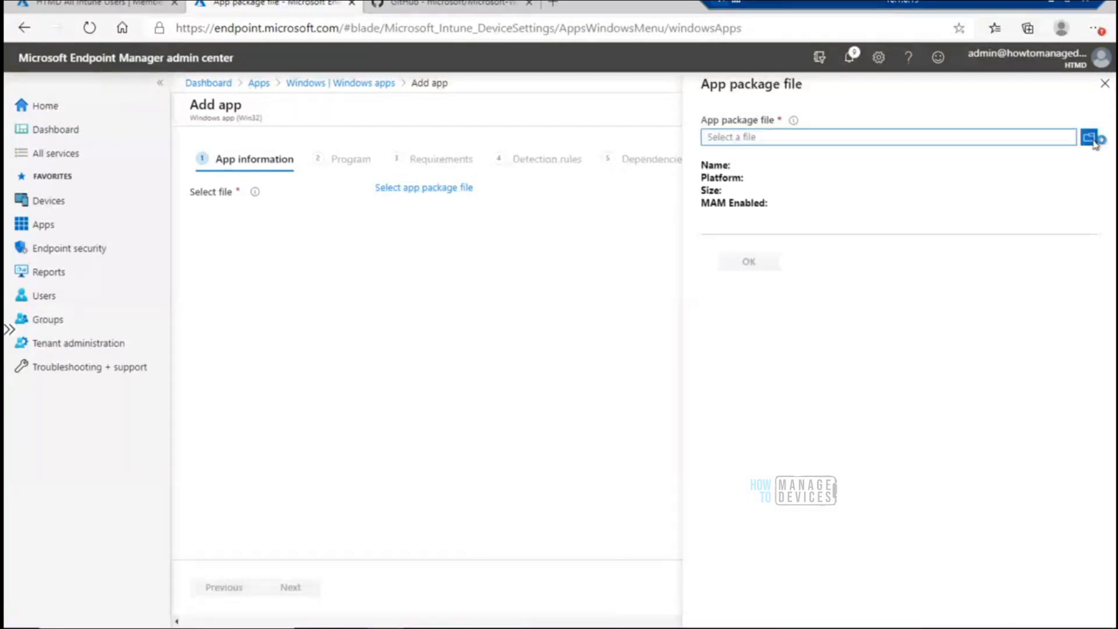
pyautogui.click(1093, 141)
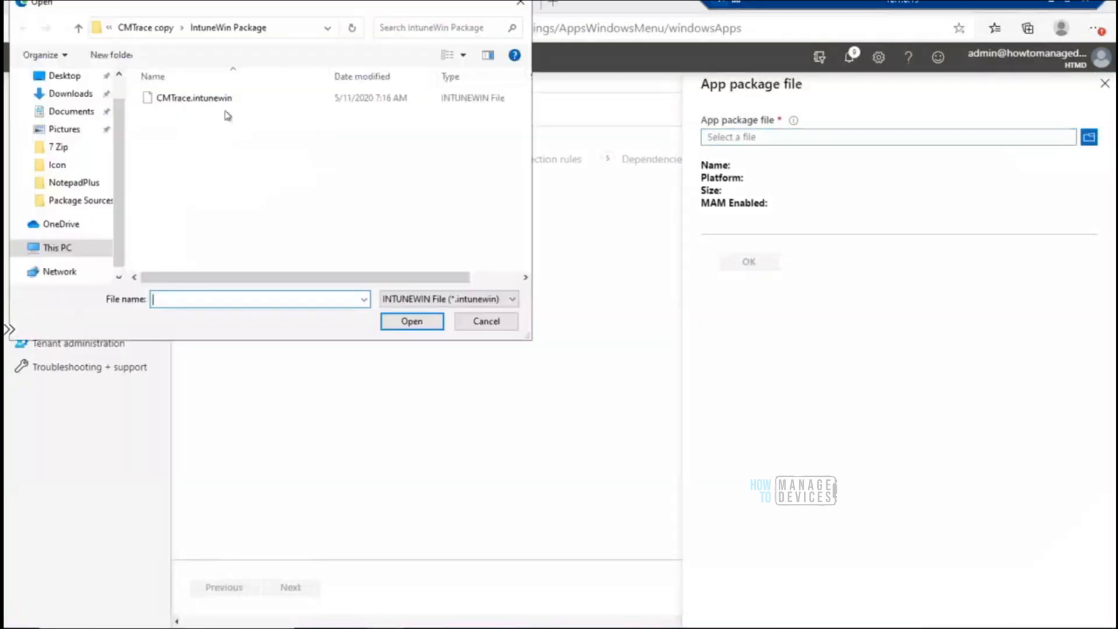
pyautogui.click(217, 99)
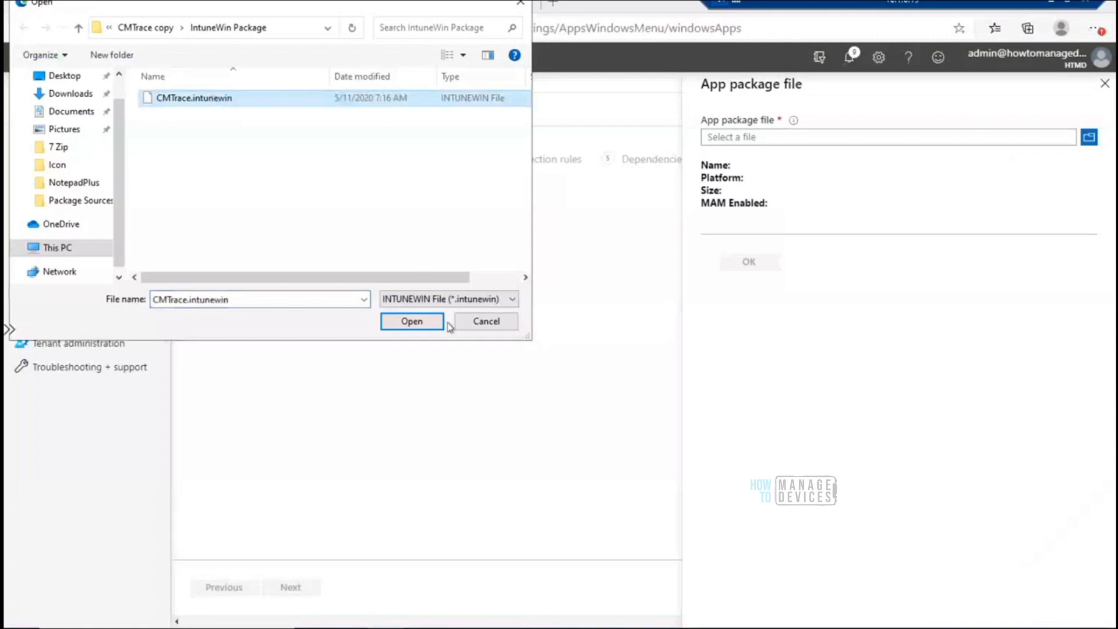
pyautogui.click(421, 324)
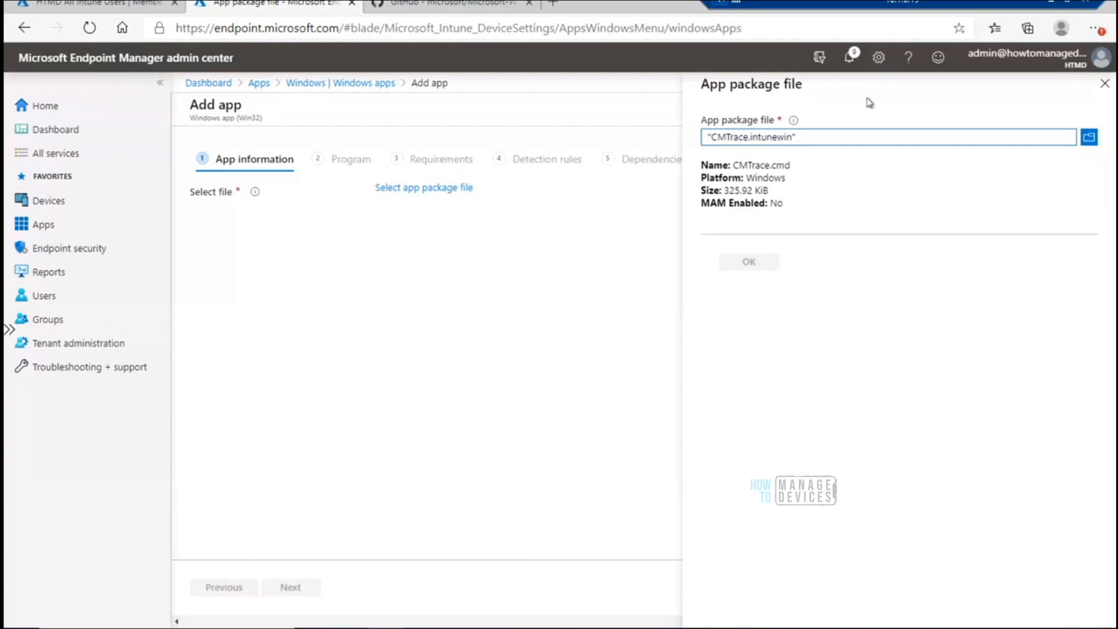
pyautogui.click(1105, 83)
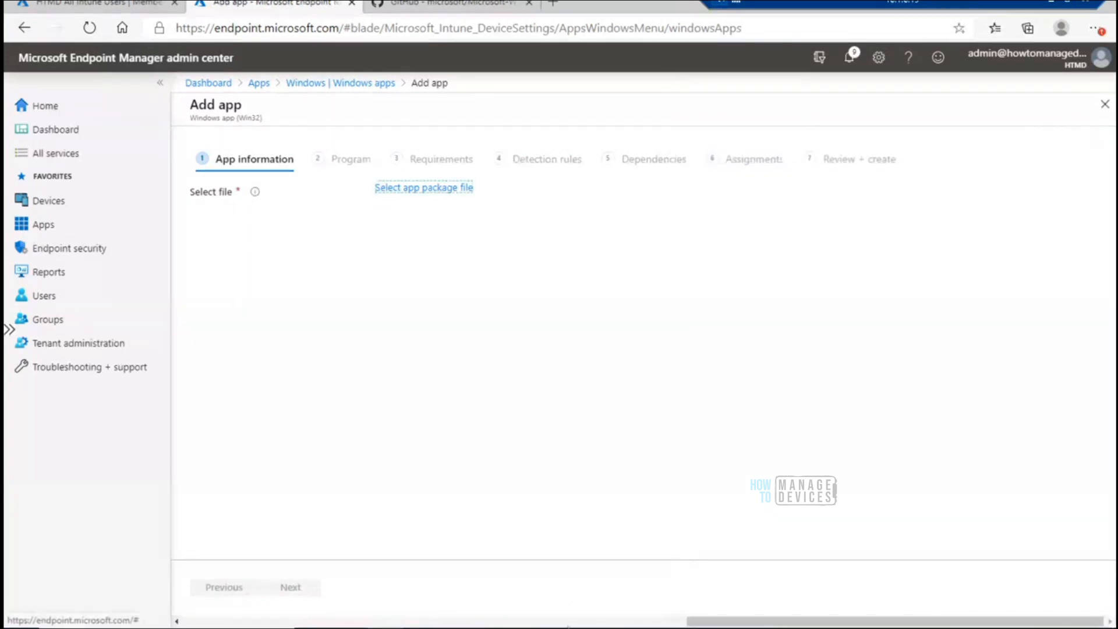
# Review the CMTrace.cmd copy script in Notepad and close its window
pyautogui.moveTo(565, 626)
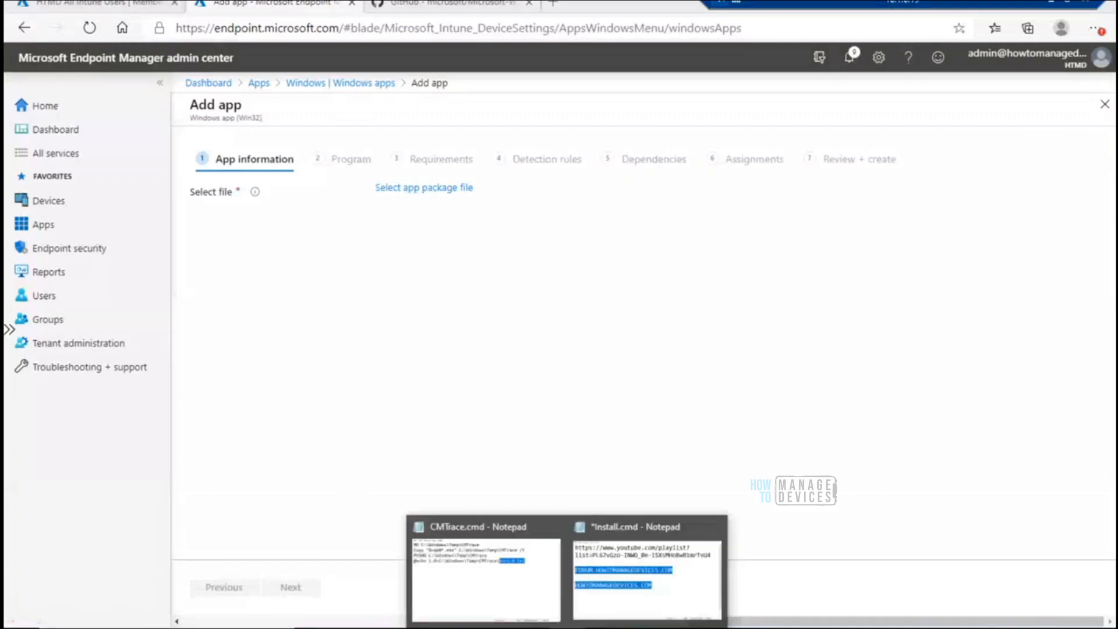
pyautogui.click(515, 583)
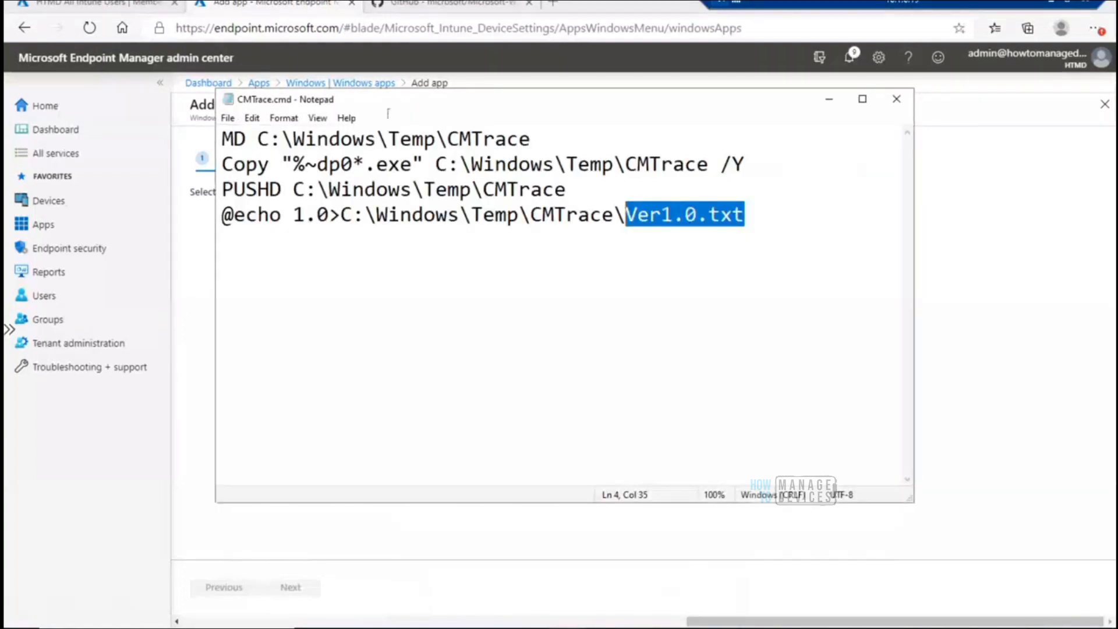
pyautogui.click(899, 100)
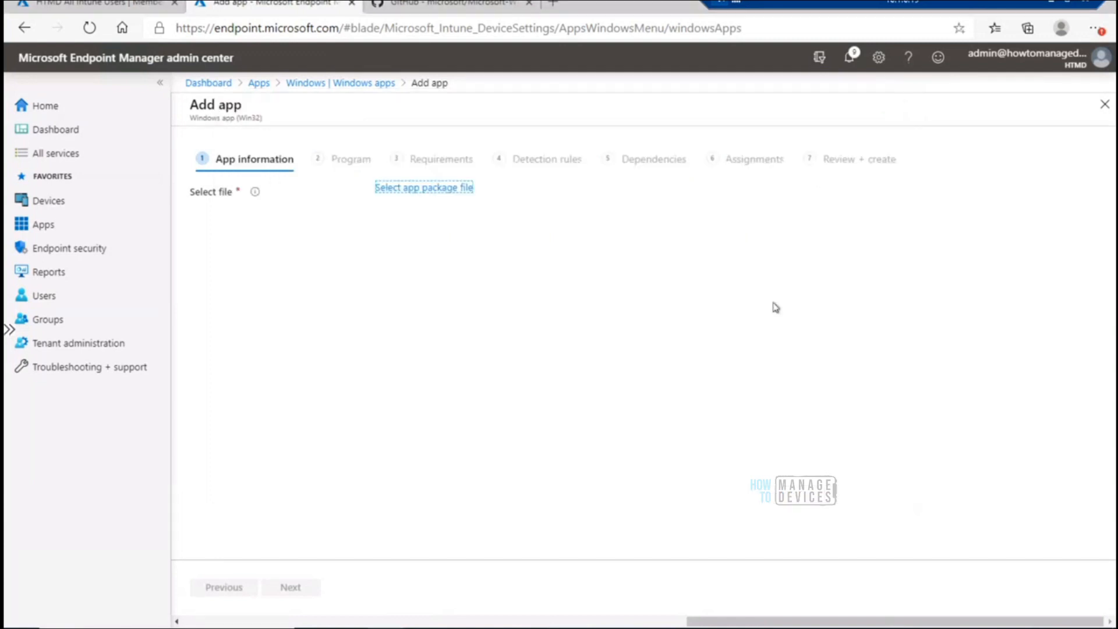
# Run IntuneWinAppUtil.exe again in the Command Prompt and specify "C:\Sources\Package Sources\CMTrace copy\Source" in quotes as the source folder
pyautogui.hotkey('alt', 'Tab')
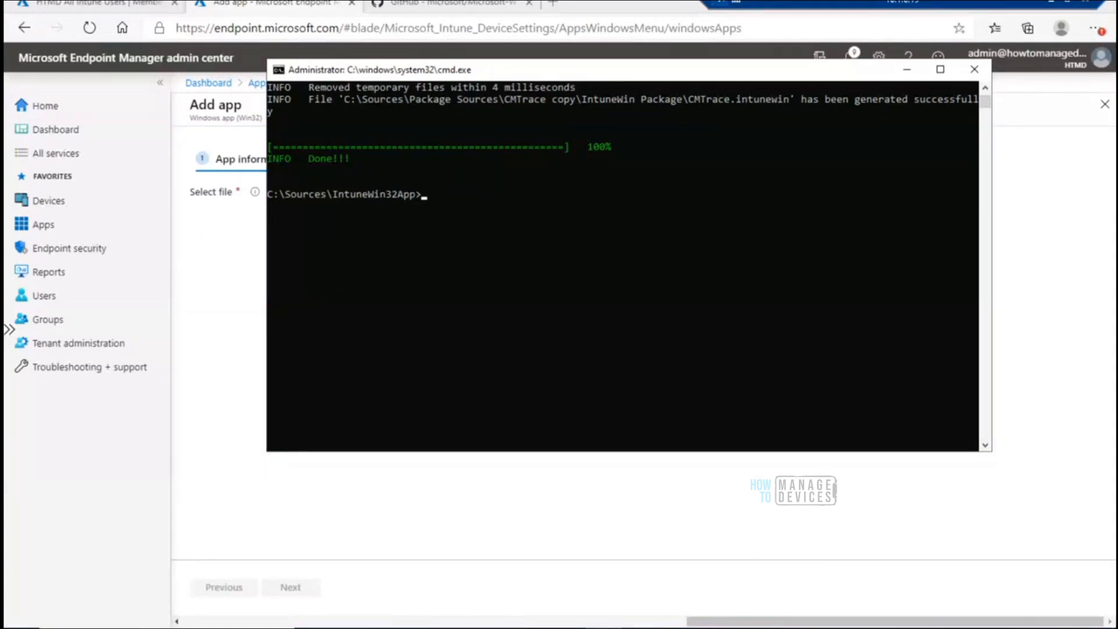
pyautogui.click(420, 529)
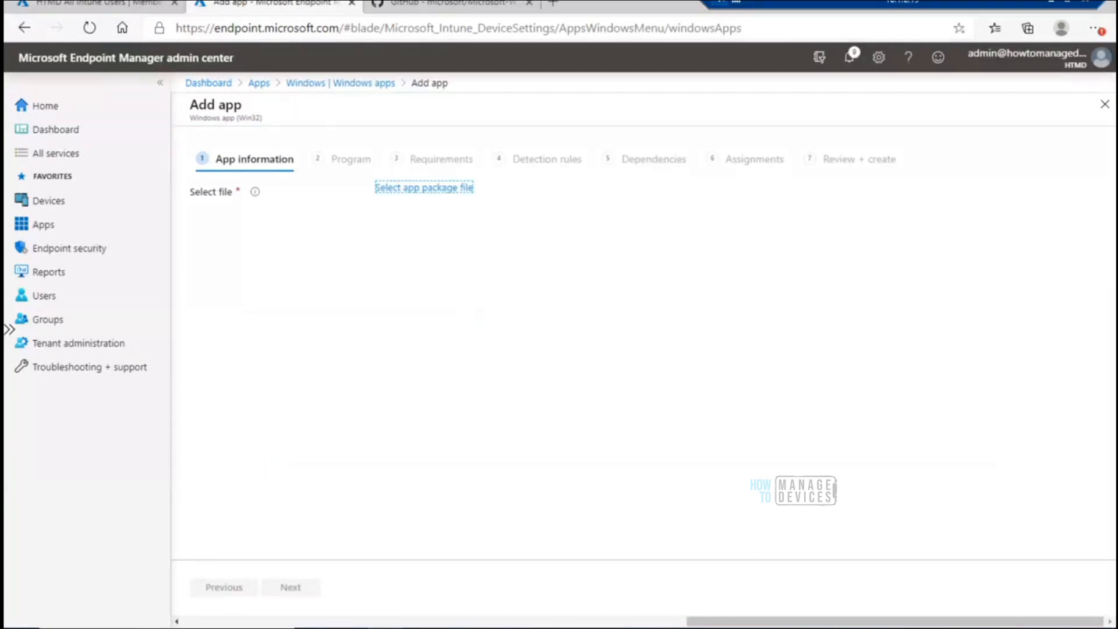
pyautogui.hotkey('alt', 'Tab')
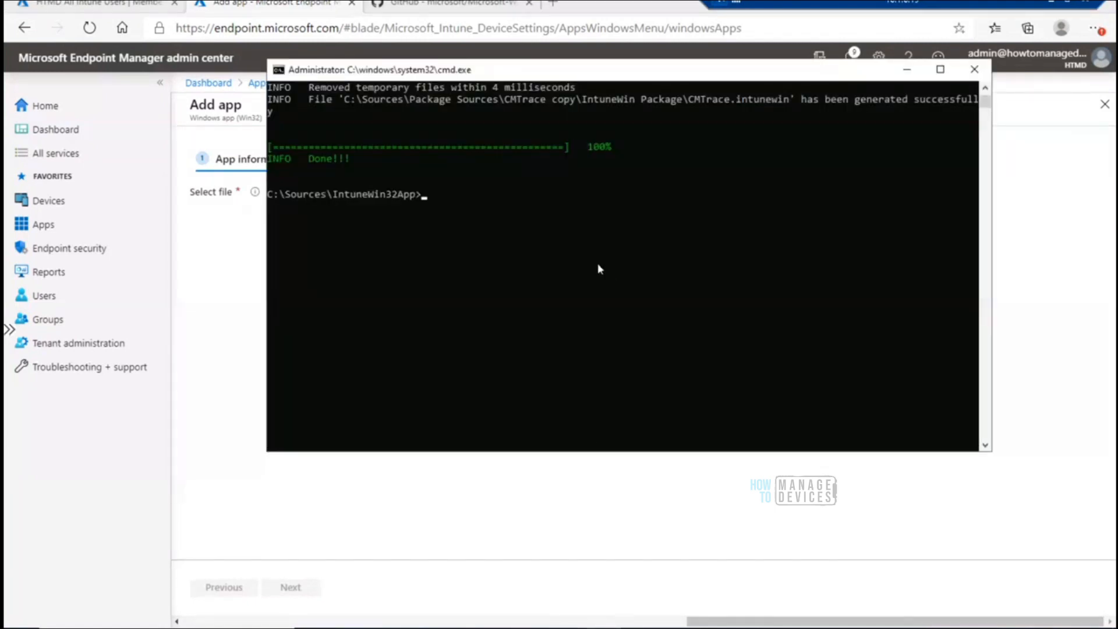
pyautogui.write('IntuneWinAppUtil.exe')
pyautogui.press('Return')
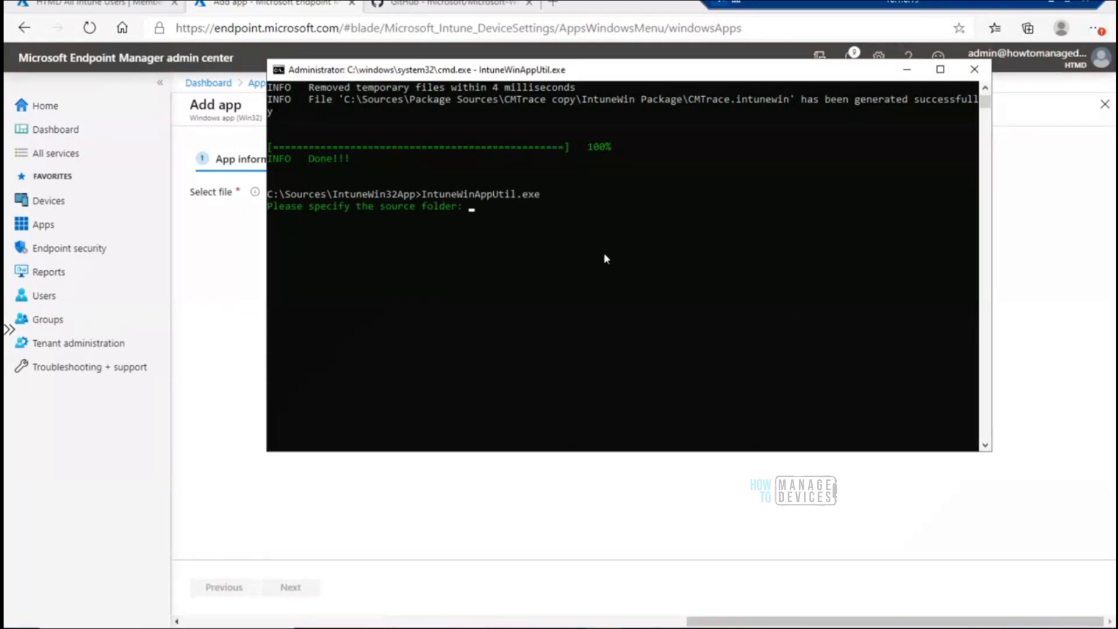
pyautogui.write('"C:\\Sources\\Package Sources\\CMTrace copy\\IntuneWin Package"')
pyautogui.press('Up')
pyautogui.press('Up')
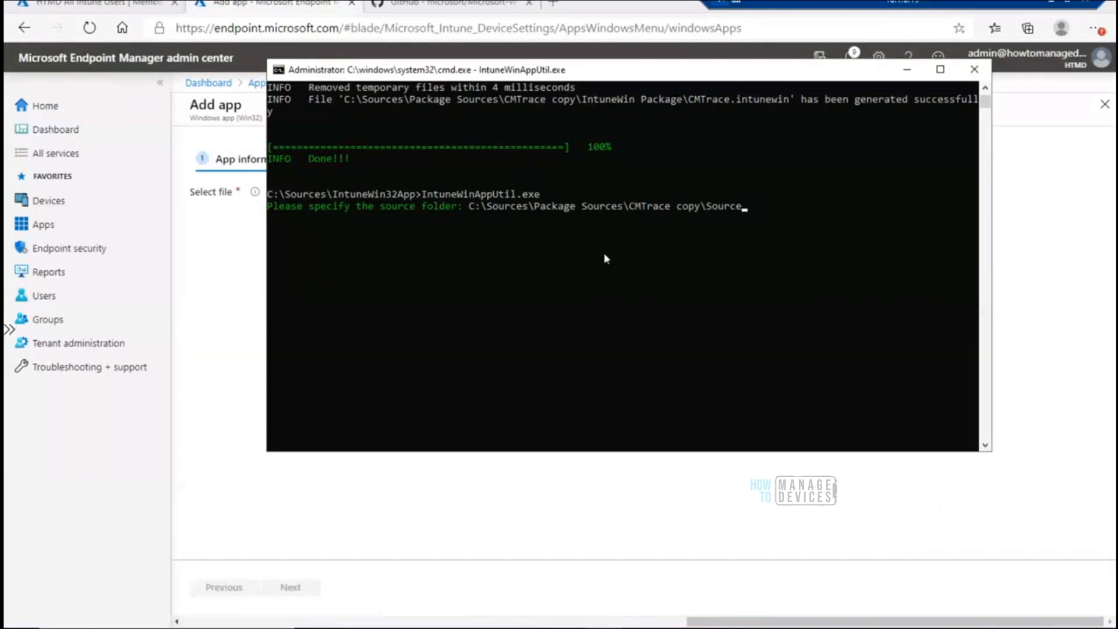
pyautogui.write('"')
pyautogui.press('Left')
pyautogui.press('Left')
pyautogui.press('Left')
pyautogui.press('Left')
pyautogui.press('Left')
pyautogui.press('Left')
pyautogui.press('Left')
pyautogui.press('Left')
pyautogui.press('Left')
pyautogui.press('Left')
pyautogui.press('Left')
pyautogui.press('Left')
pyautogui.press('Left')
pyautogui.press('Left')
pyautogui.press('Left')
pyautogui.press('Left')
pyautogui.press('Left')
pyautogui.press('Left')
pyautogui.press('Left')
pyautogui.press('Left')
pyautogui.press('Left')
pyautogui.press('Left')
pyautogui.press('Left')
pyautogui.press('Left')
pyautogui.press('Left')
pyautogui.press('Left')
pyautogui.press('Left')
pyautogui.press('Left')
pyautogui.press('Left')
pyautogui.press('Left')
pyautogui.press('Left')
pyautogui.press('Left')
pyautogui.press('Left')
pyautogui.press('Left')
pyautogui.press('Left')
pyautogui.press('Left')
pyautogui.press('Left')
pyautogui.press('Left')
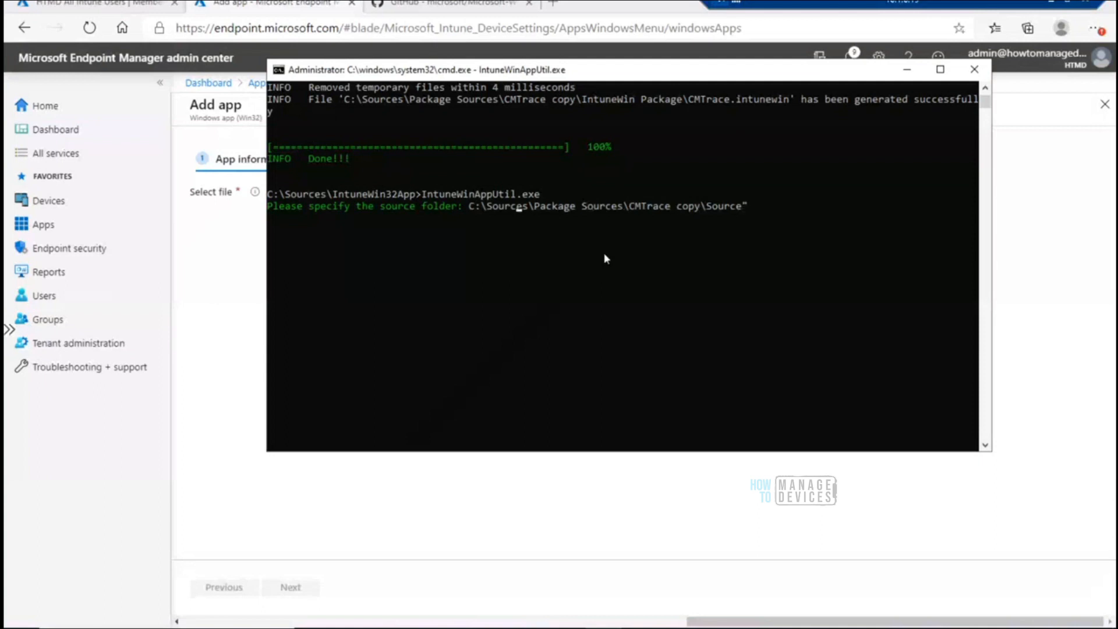
pyautogui.write('"')
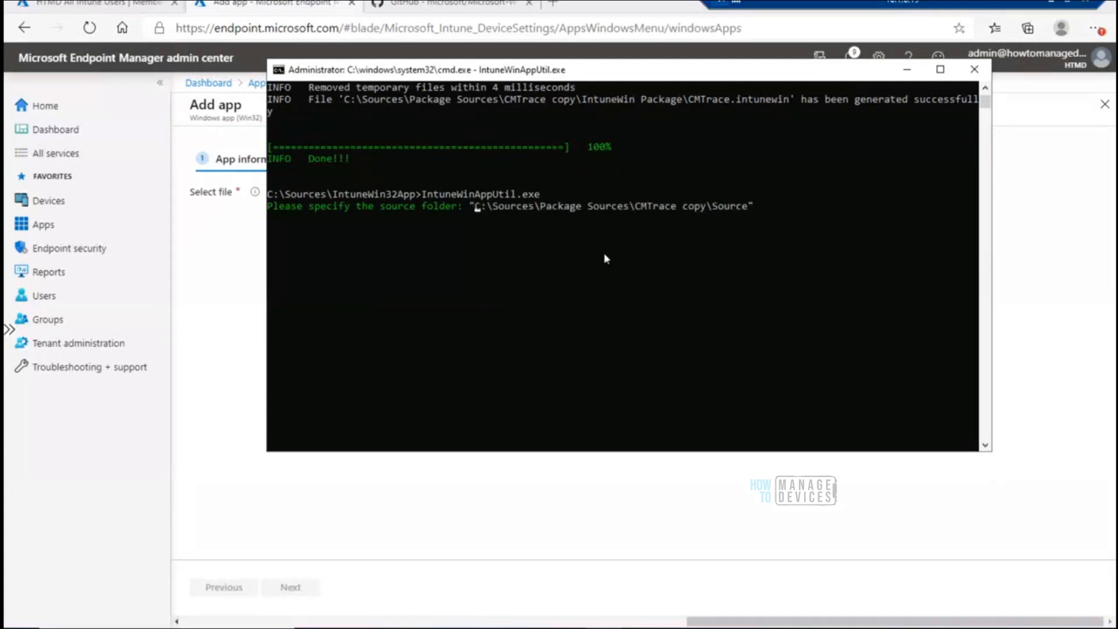
pyautogui.press('Return')
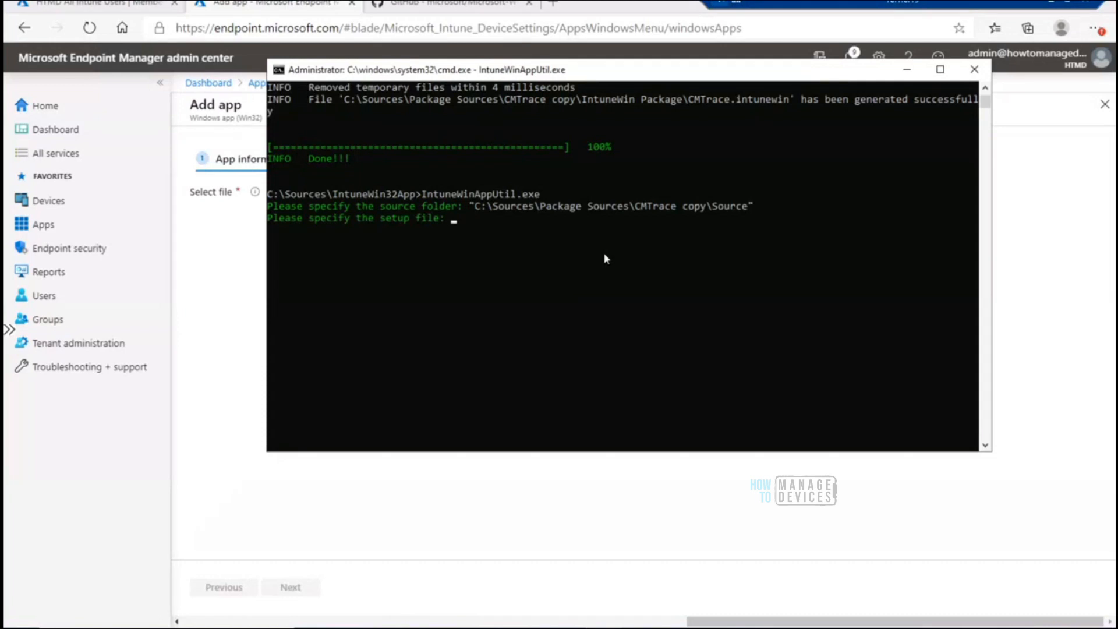
# Specify CMTrace.cmd as the setup file for the package
pyautogui.press('Up')
pyautogui.press('Up')
pyautogui.press('Up')
pyautogui.press('Up')
pyautogui.press('Return')
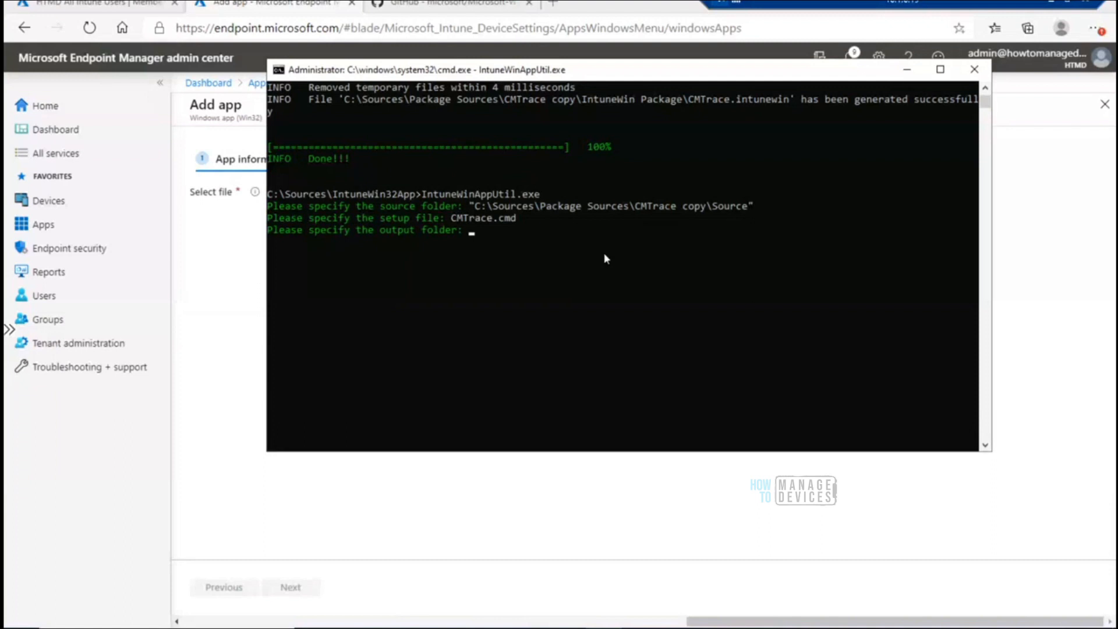
pyautogui.press('Up')
pyautogui.press('Up')
pyautogui.press('Up')
pyautogui.press('Up')
pyautogui.press('Up')
pyautogui.press('Up')
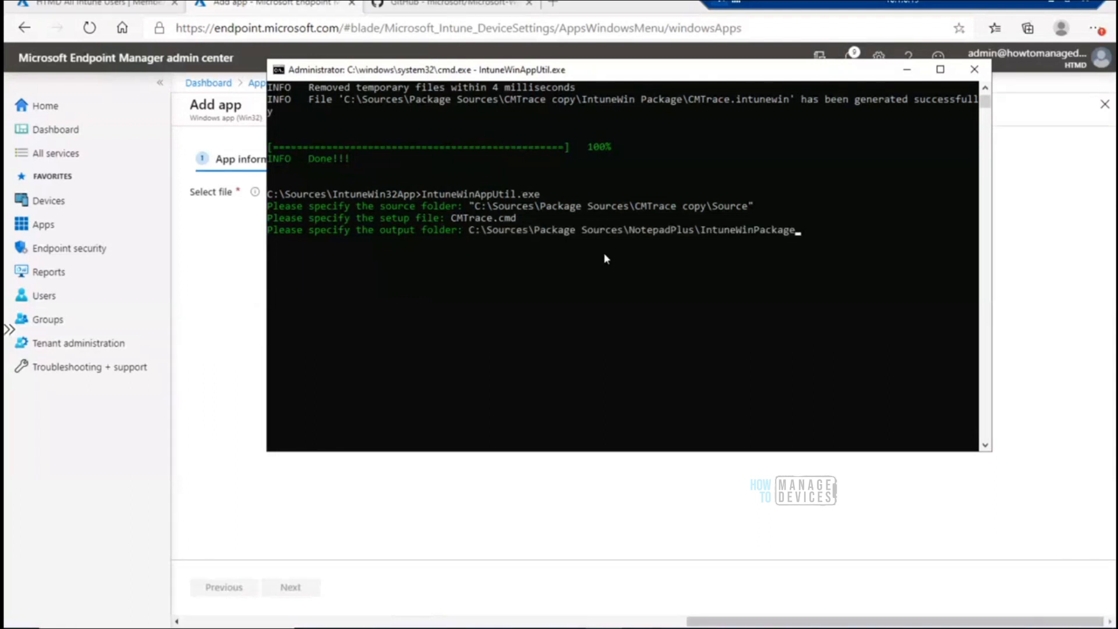
pyautogui.press('Up')
pyautogui.press('Up')
pyautogui.press('BackSpace')
pyautogui.press('BackSpace')
pyautogui.press('BackSpace')
pyautogui.press('BackSpace')
pyautogui.press('BackSpace')
pyautogui.press('BackSpace')
pyautogui.press('BackSpace')
pyautogui.press('BackSpace')
pyautogui.press('BackSpace')
pyautogui.press('BackSpace')
pyautogui.press('BackSpace')
pyautogui.press('BackSpace')
pyautogui.press('BackSpace')
pyautogui.press('BackSpace')
pyautogui.press('BackSpace')
pyautogui.press('BackSpace')
pyautogui.press('BackSpace')
pyautogui.press('BackSpace')
pyautogui.press('BackSpace')
pyautogui.press('BackSpace')
pyautogui.press('BackSpace')
pyautogui.press('BackSpace')
pyautogui.press('BackSpace')
pyautogui.press('BackSpace')
pyautogui.press('BackSpace')
pyautogui.press('BackSpace')
pyautogui.press('BackSpace')
pyautogui.press('BackSpace')
pyautogui.press('BackSpace')
pyautogui.press('BackSpace')
pyautogui.press('BackSpace')
pyautogui.press('BackSpace')
pyautogui.press('BackSpace')
pyautogui.press('BackSpace')
pyautogui.press('BackSpace')
pyautogui.press('BackSpace')
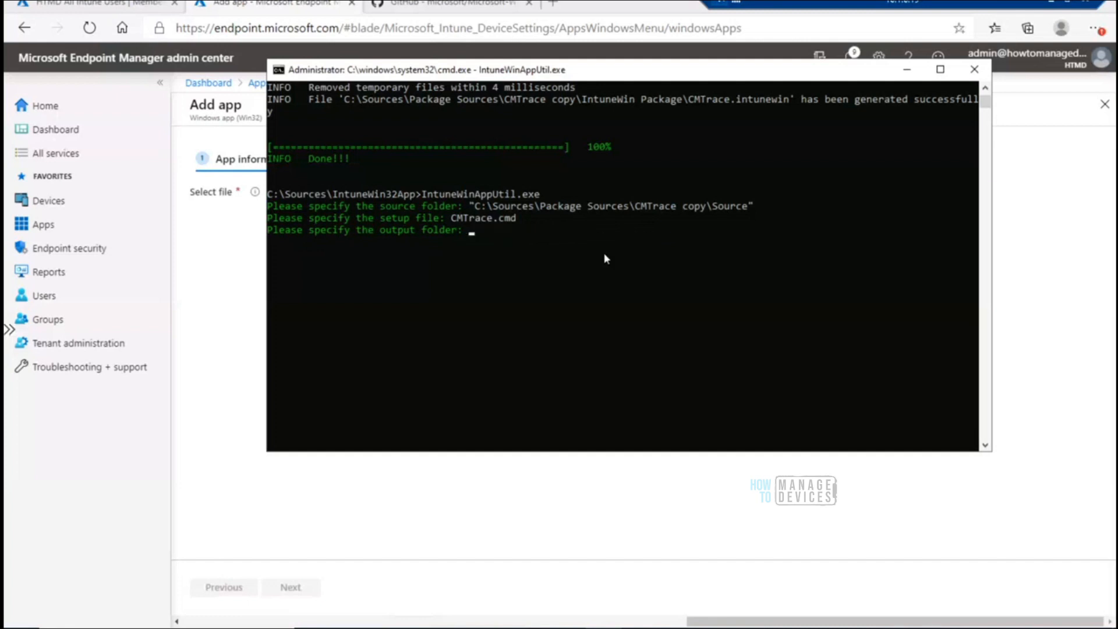
# Copy the IntuneWin Package folder path from File Explorer and enter "C:\Sources\Package Sources\CMTrace copy\IntuneWin Package" in quotes as the output folder
pyautogui.write('""')
pyautogui.press('Left')
pyautogui.click(408, 608)
pyautogui.click(375, 596)
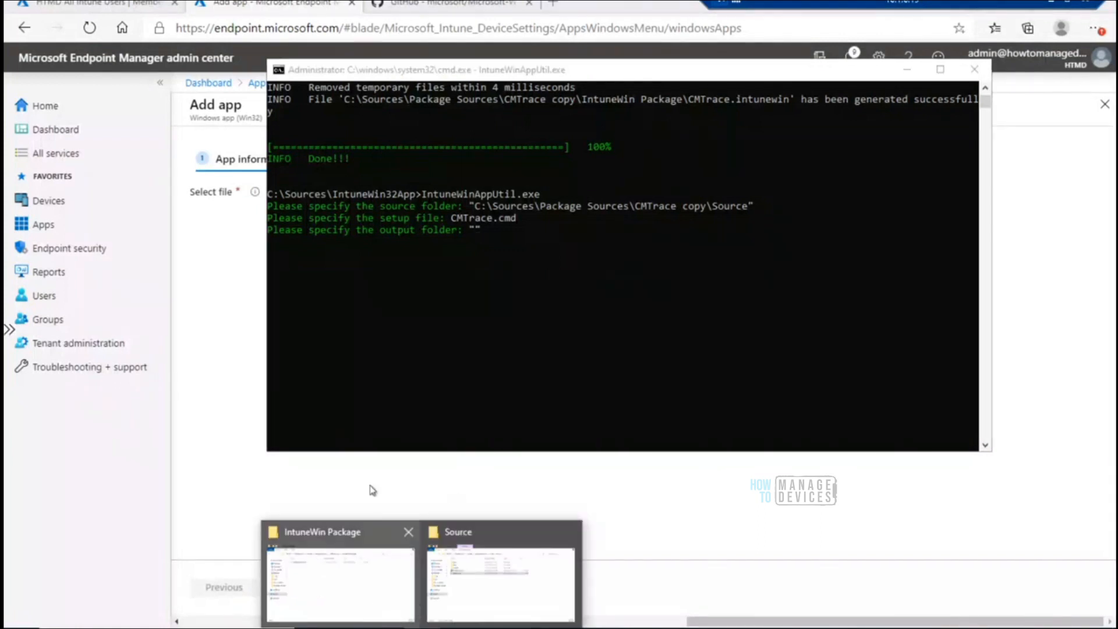
pyautogui.click(682, 151)
pyautogui.hotkey('ctrl', 'c')
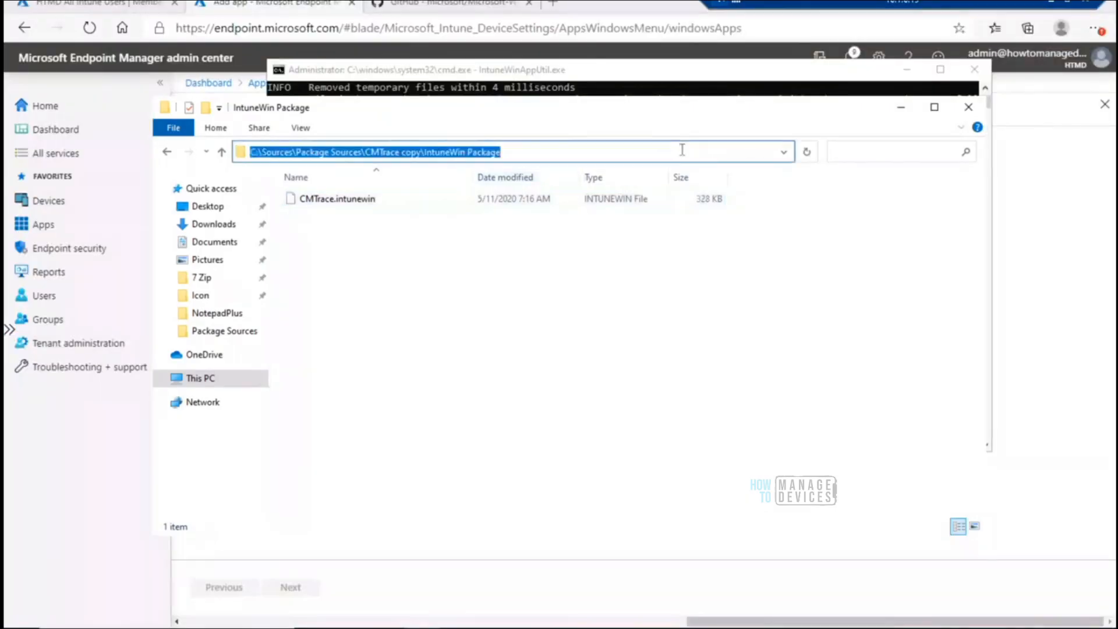
pyautogui.click(902, 111)
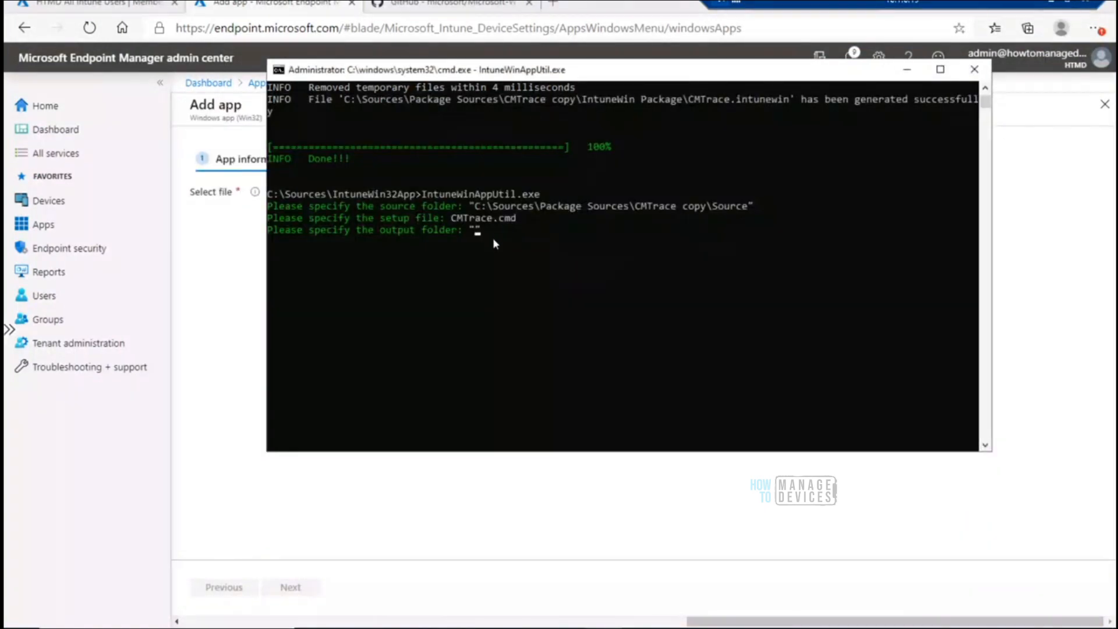
pyautogui.hotkey('ctrl', 'v')
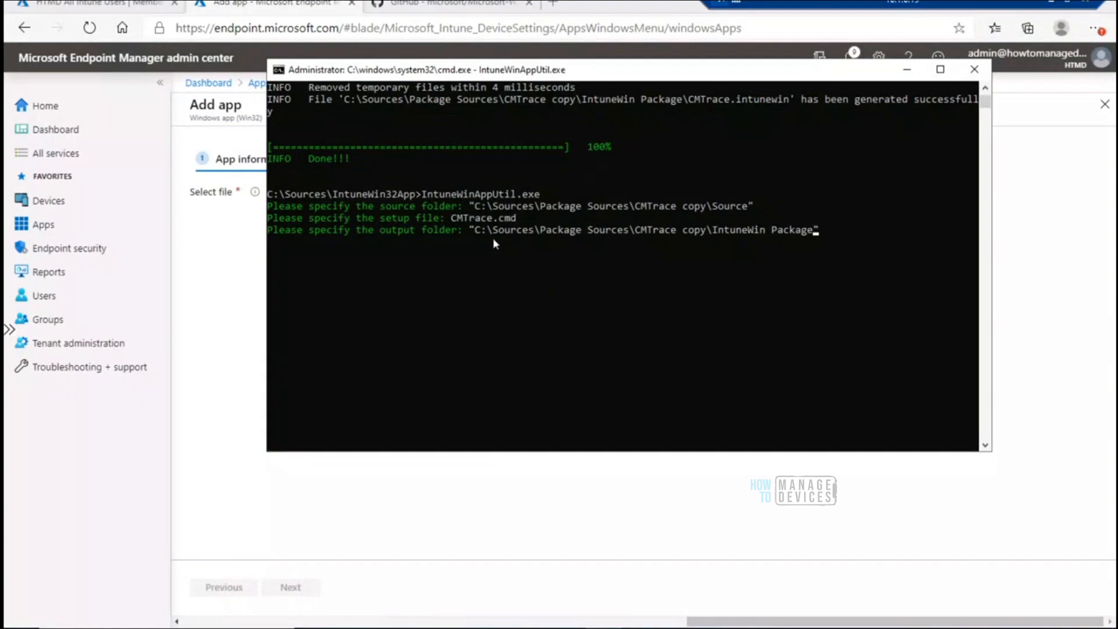
pyautogui.press('Return')
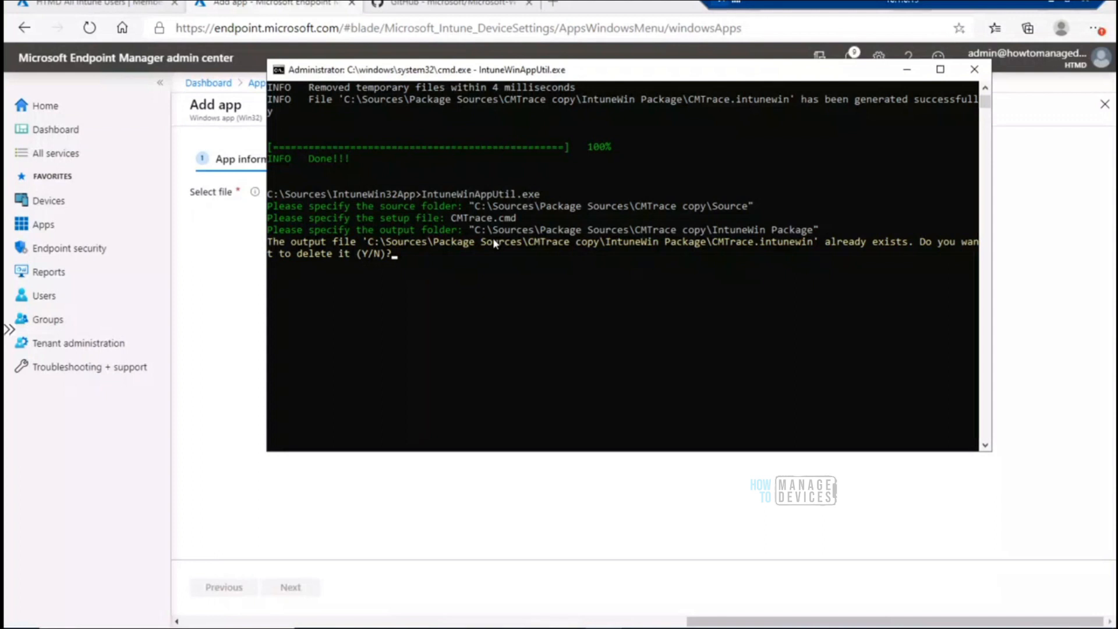
# Answer Y to deleting the existing CMTrace.intunewin output file and N to specifying a catalog folder
pyautogui.write('Y')
pyautogui.press('Return')
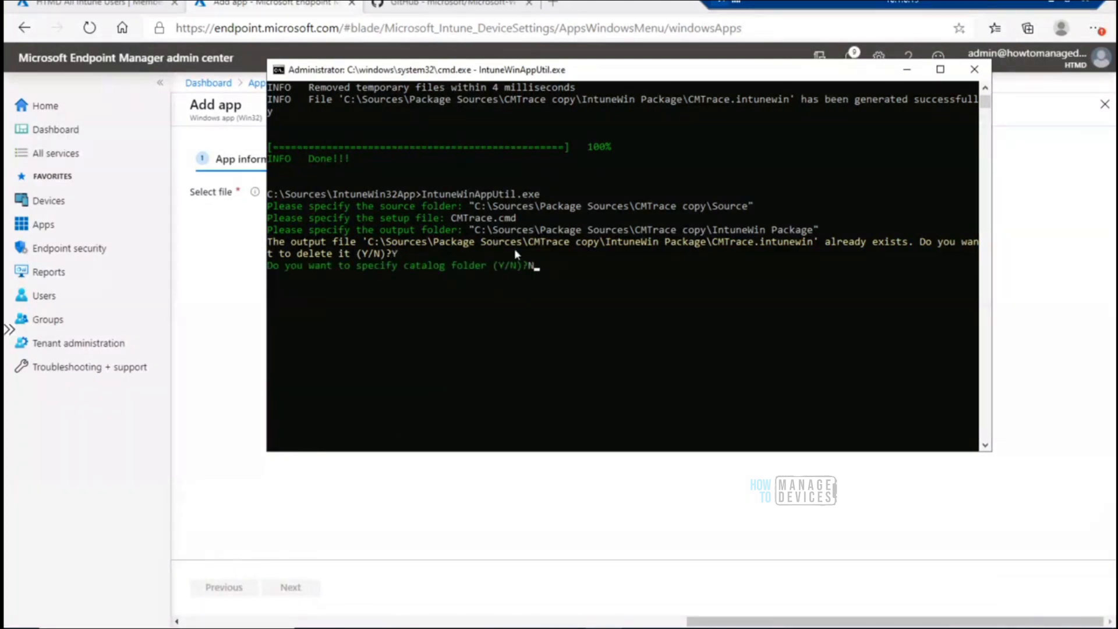
pyautogui.write('N')
pyautogui.press('Return')
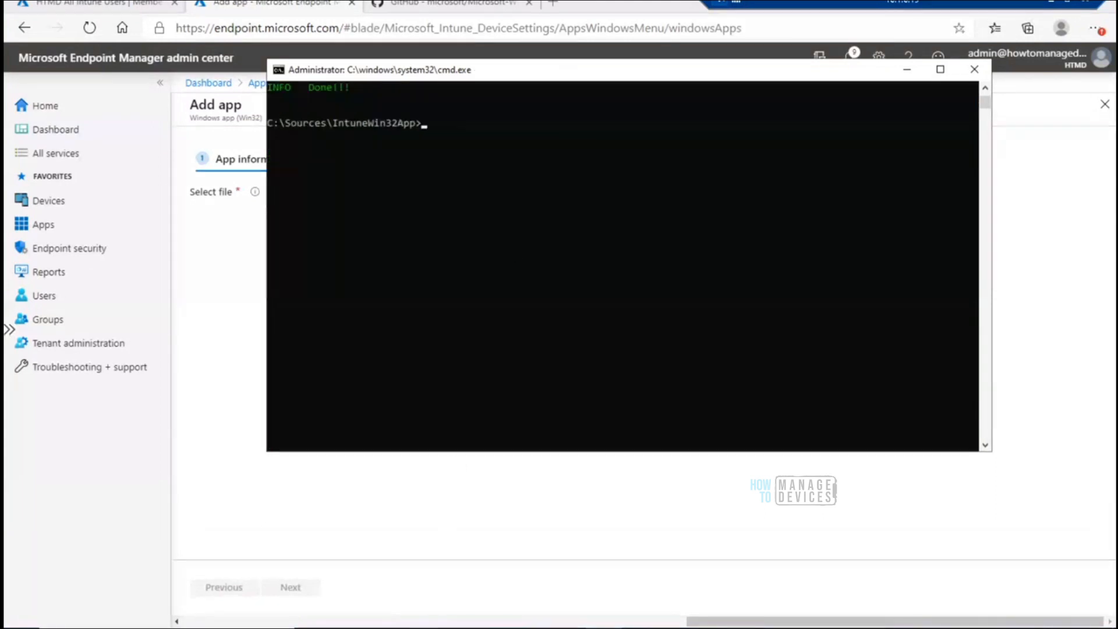
# Check the IntuneWin Package folder for the regenerated file, and load CMTrace.intunewin as the app package file in the Intune Add app wizard
pyautogui.click(369, 604)
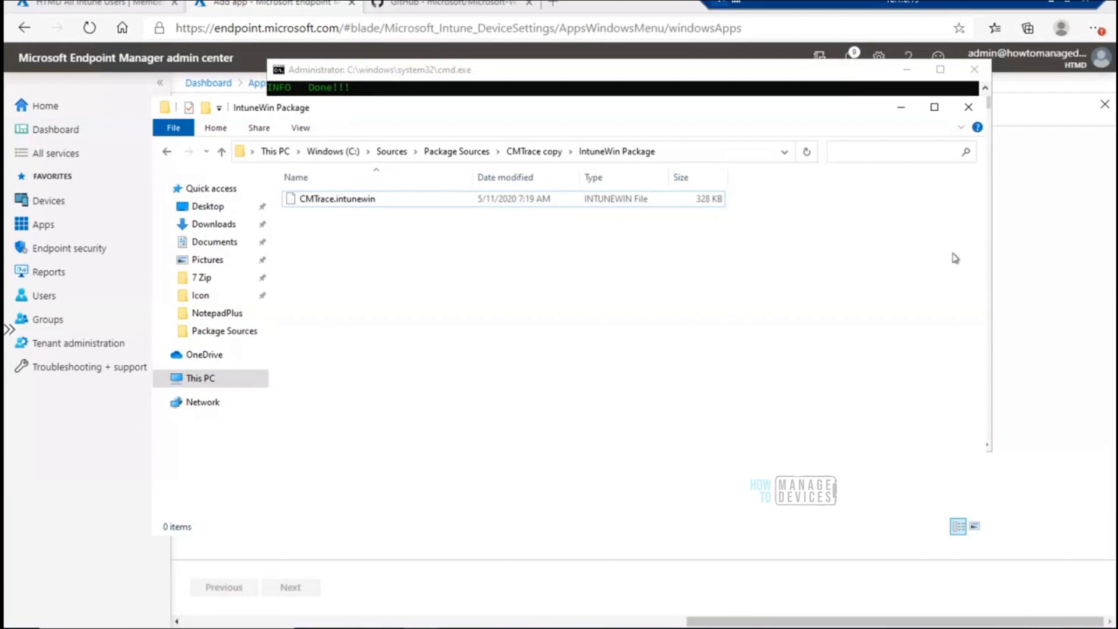
pyautogui.click(1070, 282)
pyautogui.click(435, 190)
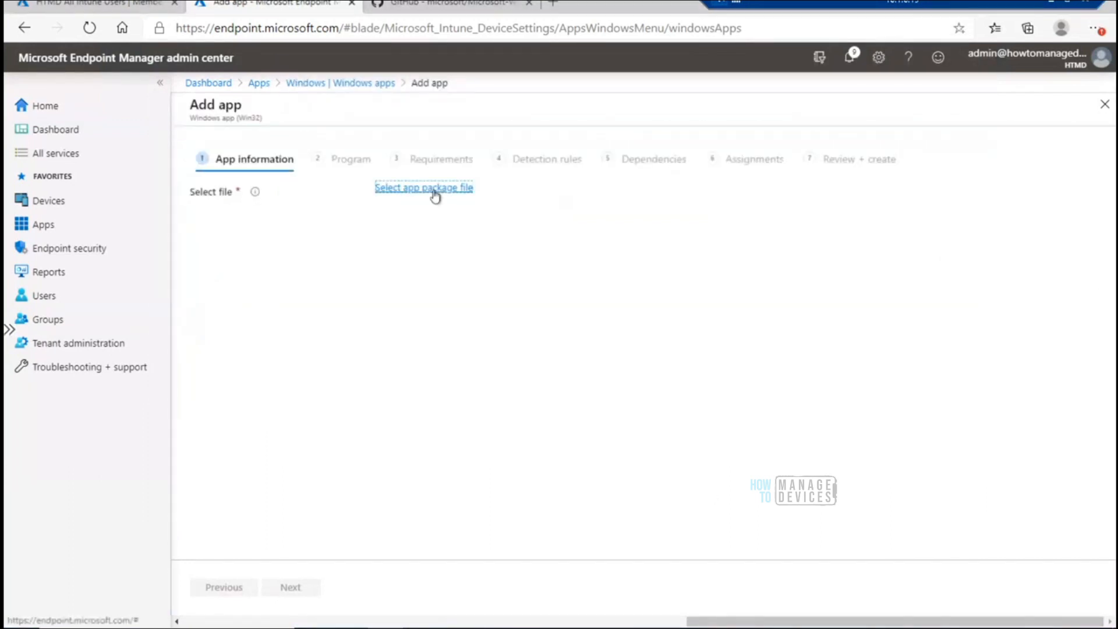
pyautogui.click(1089, 137)
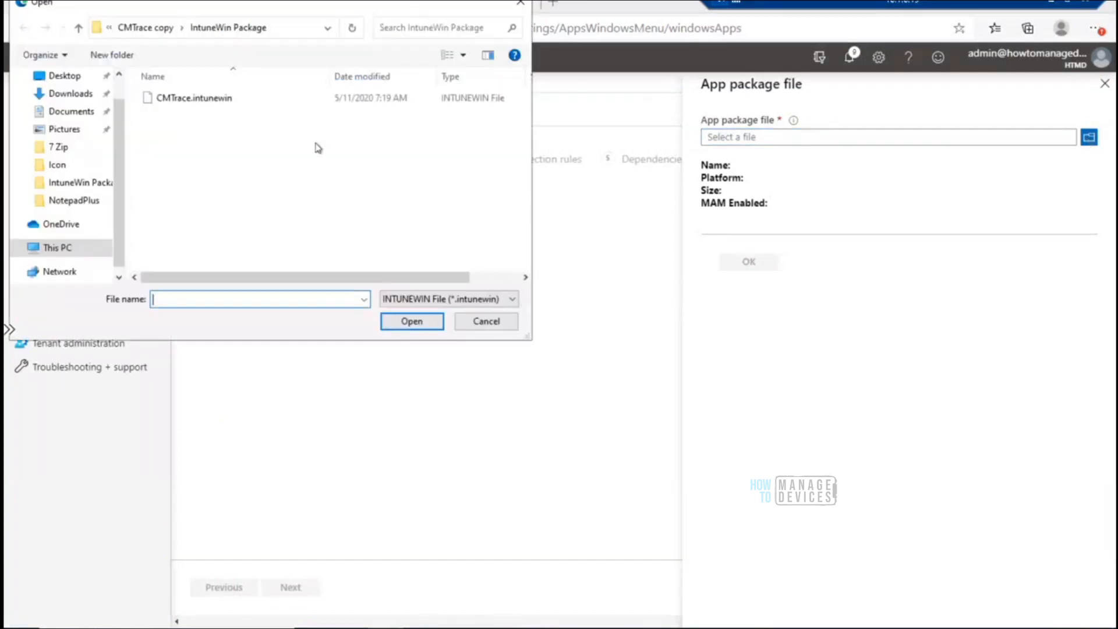
pyautogui.click(227, 98)
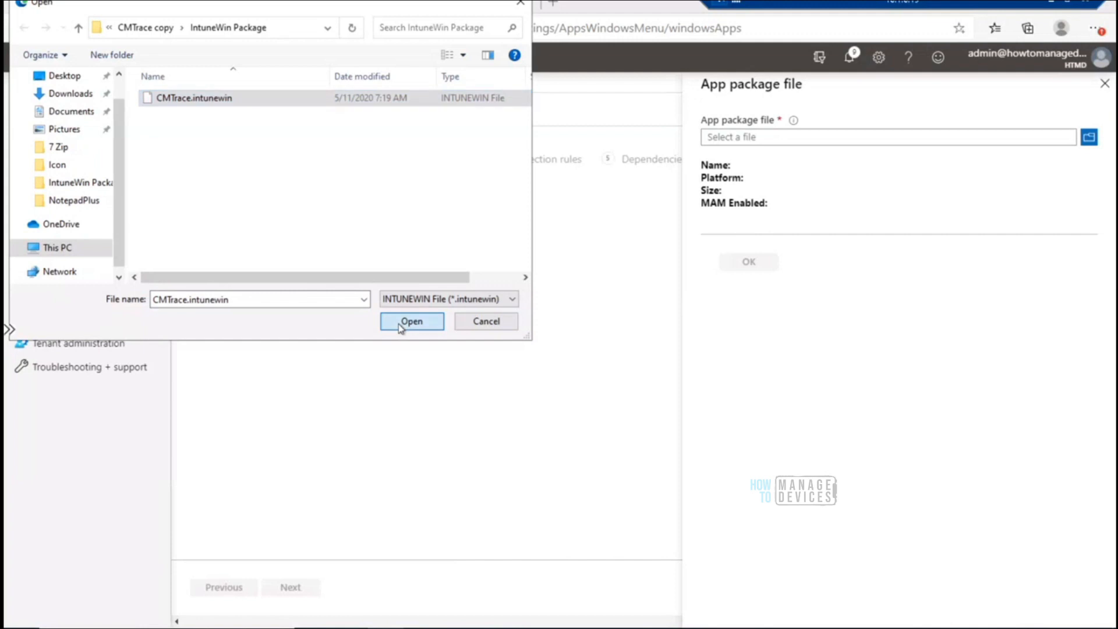
pyautogui.click(401, 323)
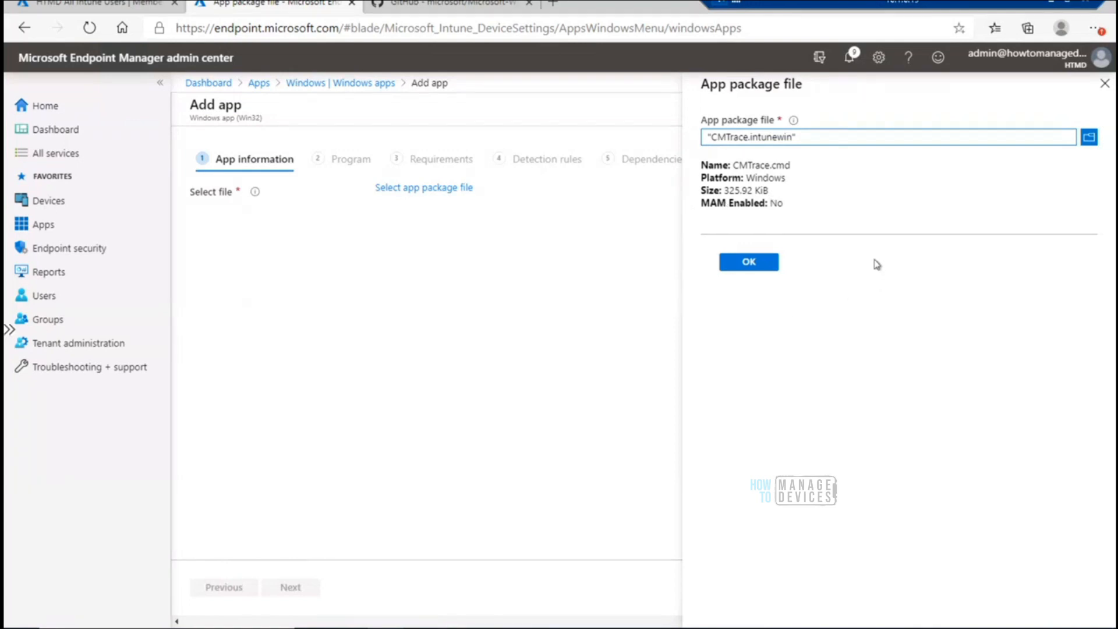
pyautogui.click(742, 262)
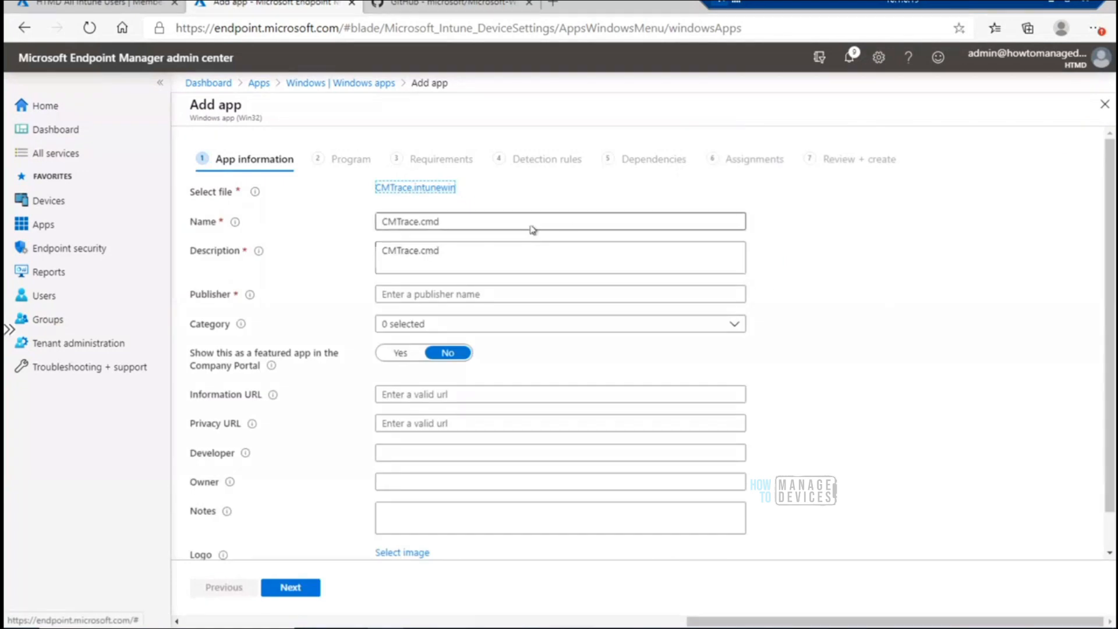
# Set the app's name to CMTrace Copy App and its description to CMTrace Log file reader
pyautogui.click(517, 220)
pyautogui.press('BackSpace')
pyautogui.press('BackSpace')
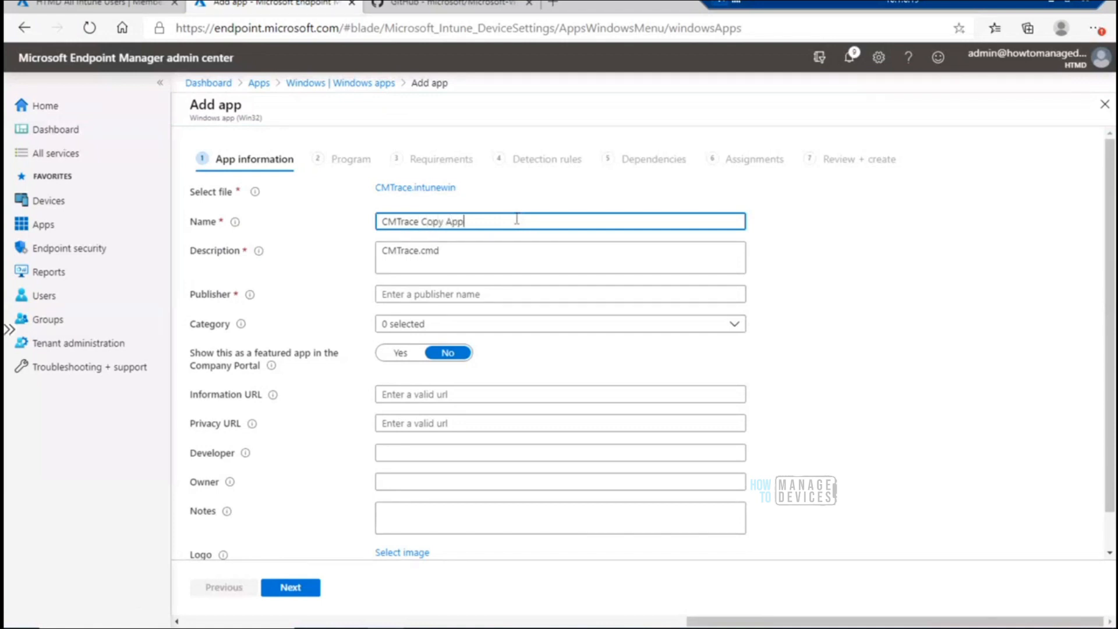
pyautogui.click(454, 251)
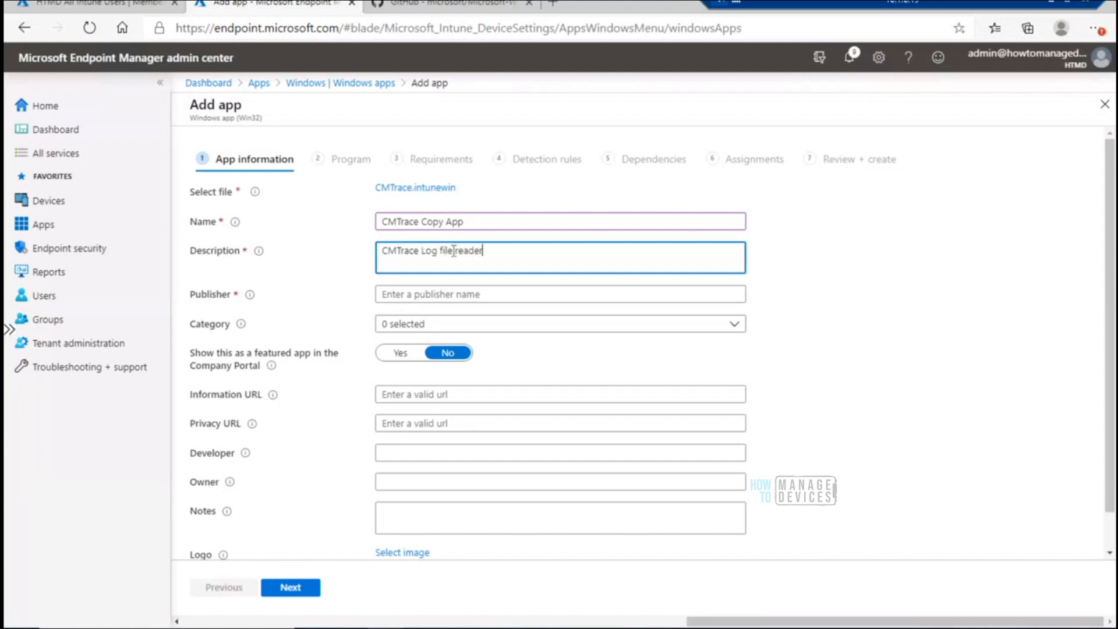
# Set the app's publisher to HTMD and continue to the Program settings
pyautogui.click(501, 296)
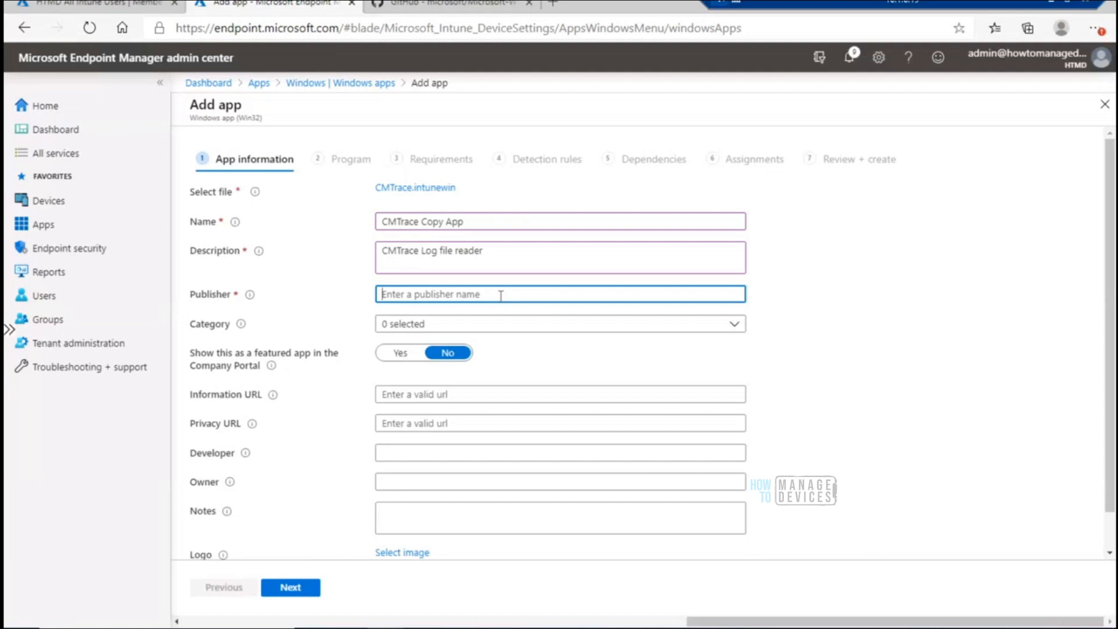
pyautogui.write('HTMD')
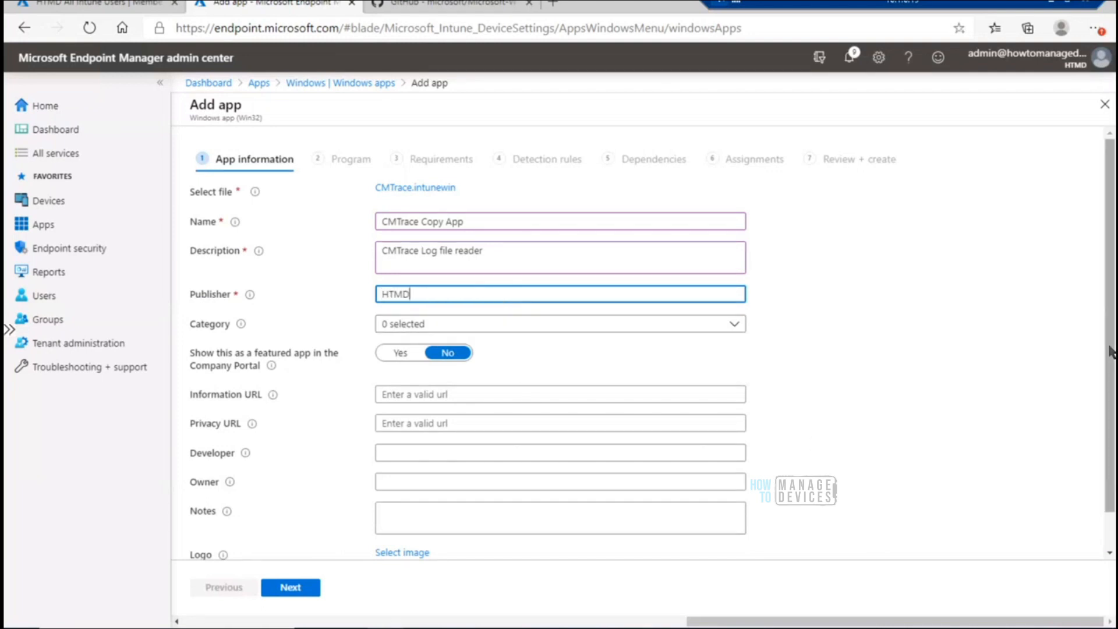
pyautogui.scroll(-1, 1111, 385)
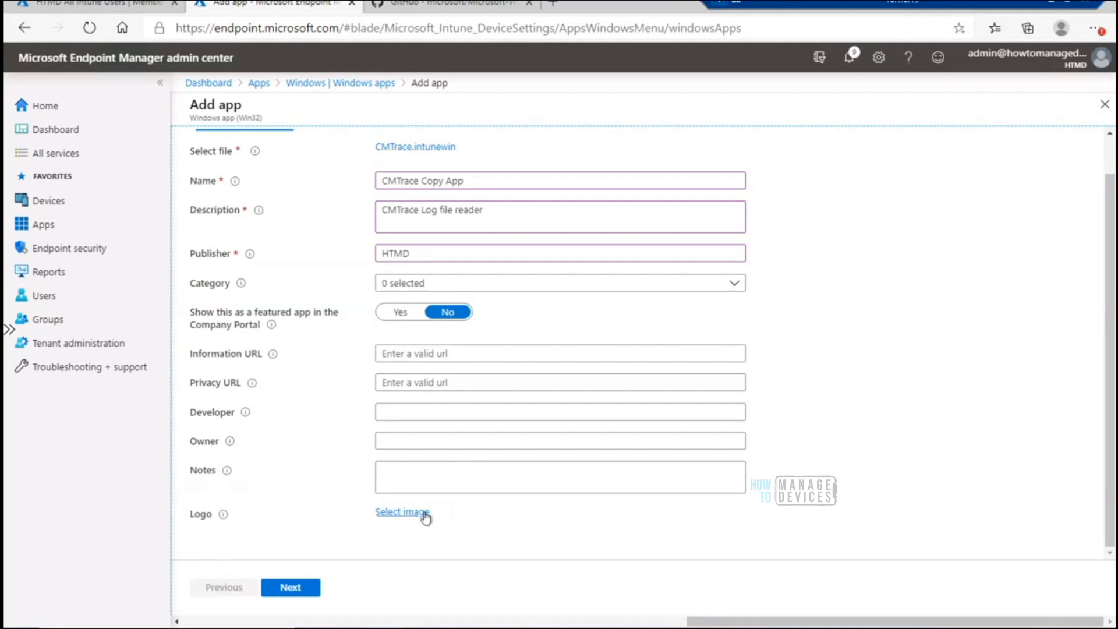
pyautogui.click(299, 590)
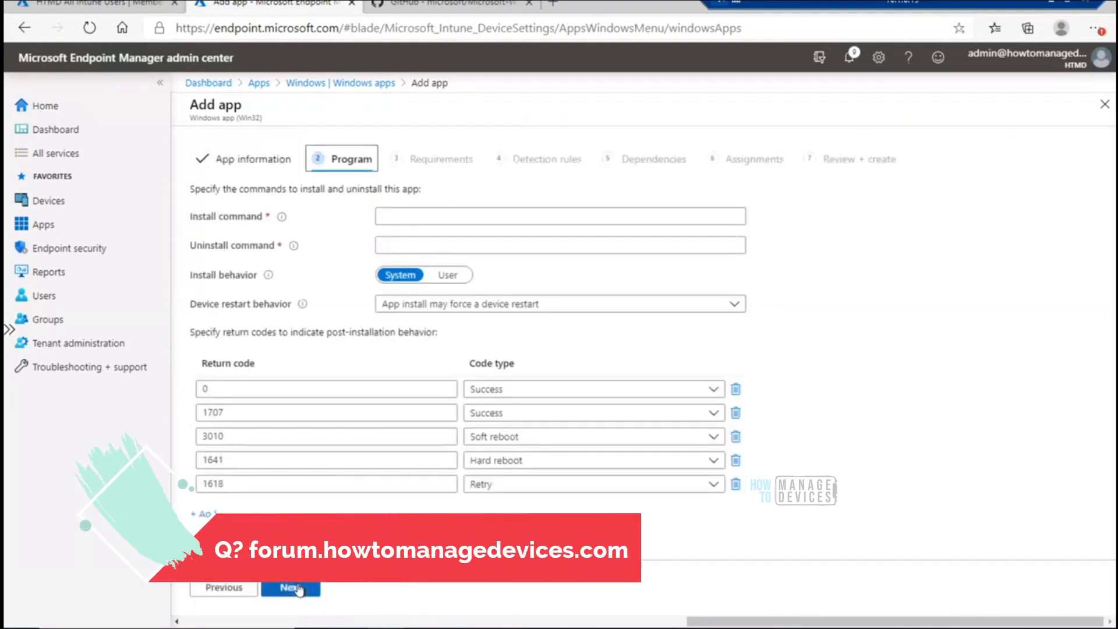
# Copy the full file name of CMTrace.cmd from the CMTrace copy\Source folder in File Explorer and return to the Intune Program settings
pyautogui.click(410, 214)
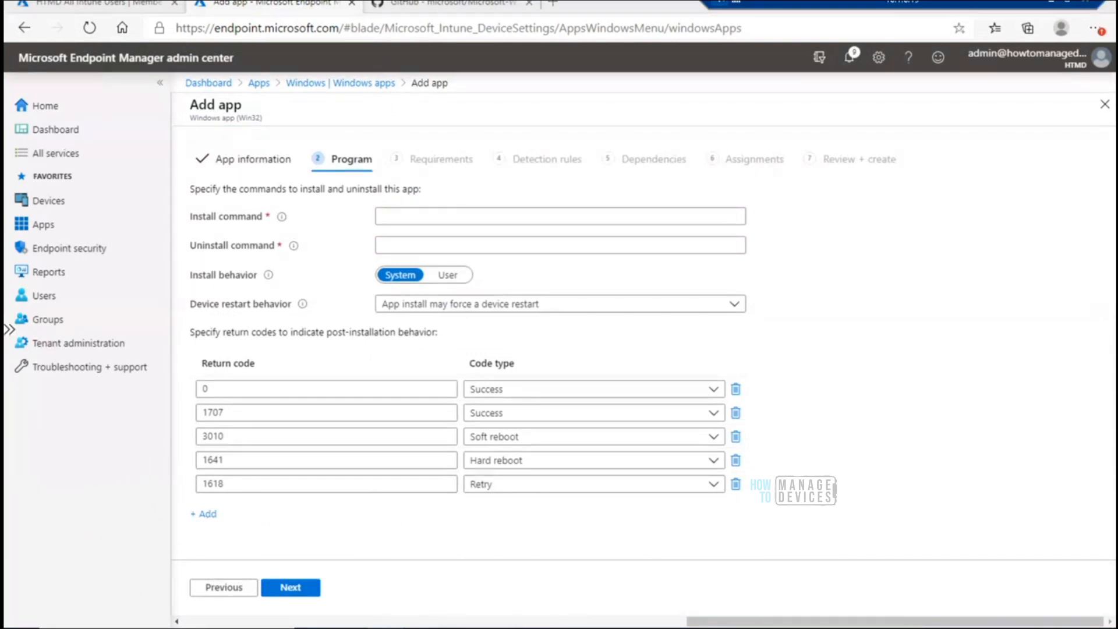
pyautogui.click(372, 594)
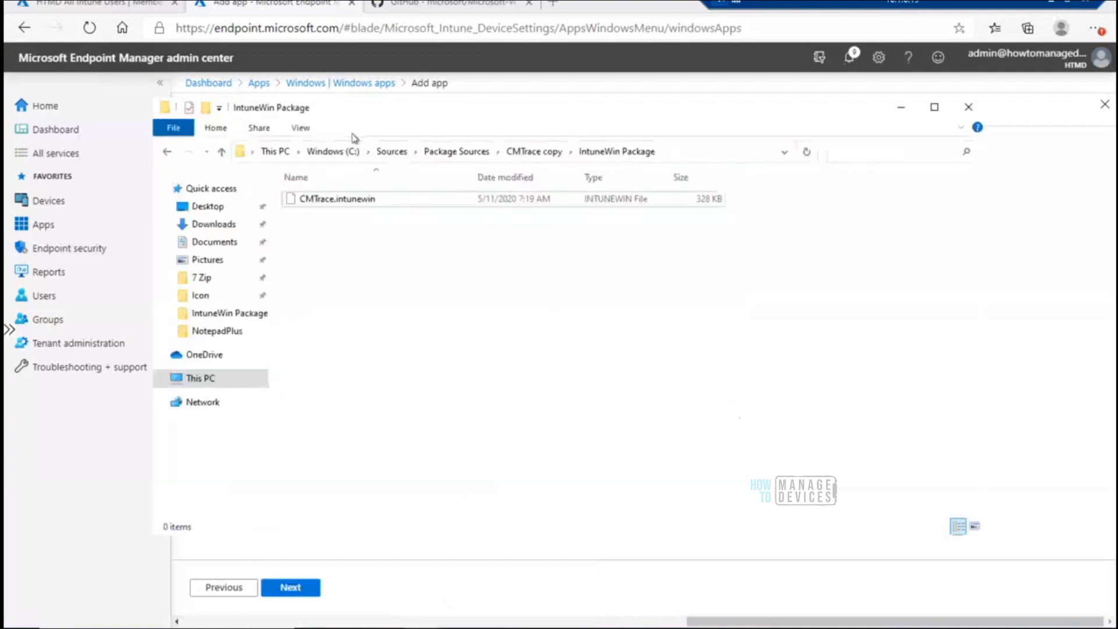
pyautogui.click(533, 152)
pyautogui.doubleClick(327, 220)
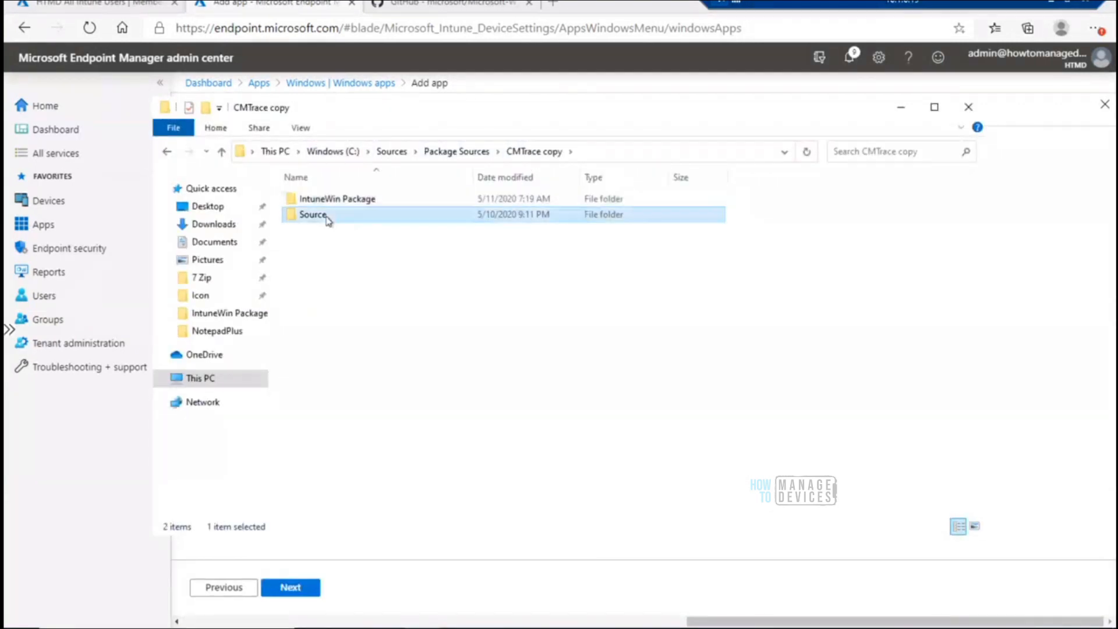
pyautogui.rightClick(341, 204)
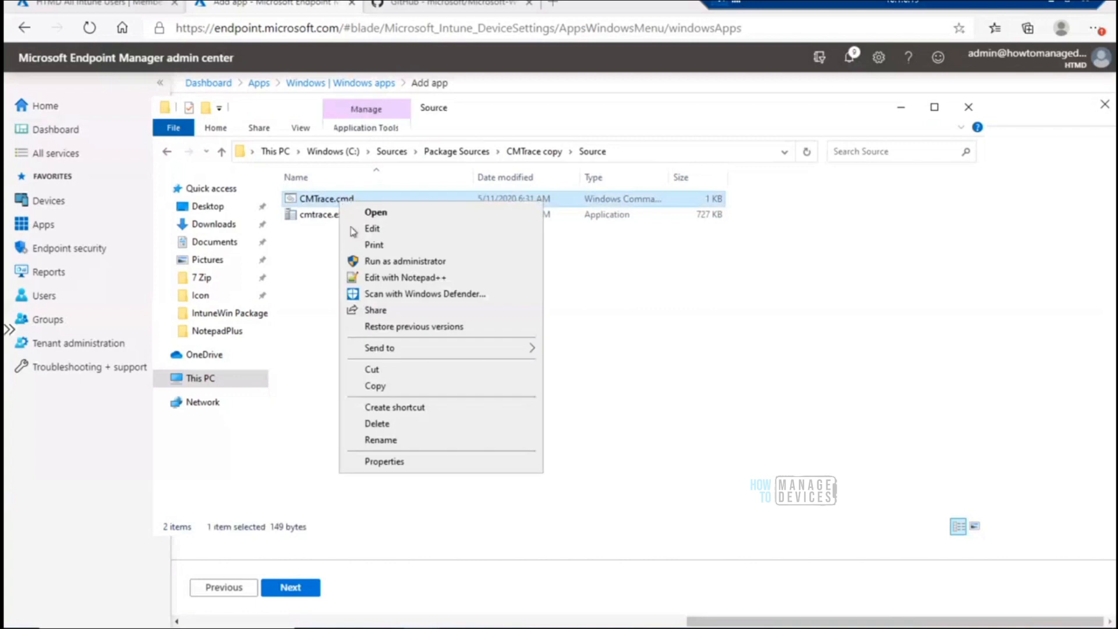
pyautogui.click(399, 444)
pyautogui.hotkey('ctrl', 'a')
pyautogui.hotkey('ctrl', 'c')
pyautogui.click(377, 587)
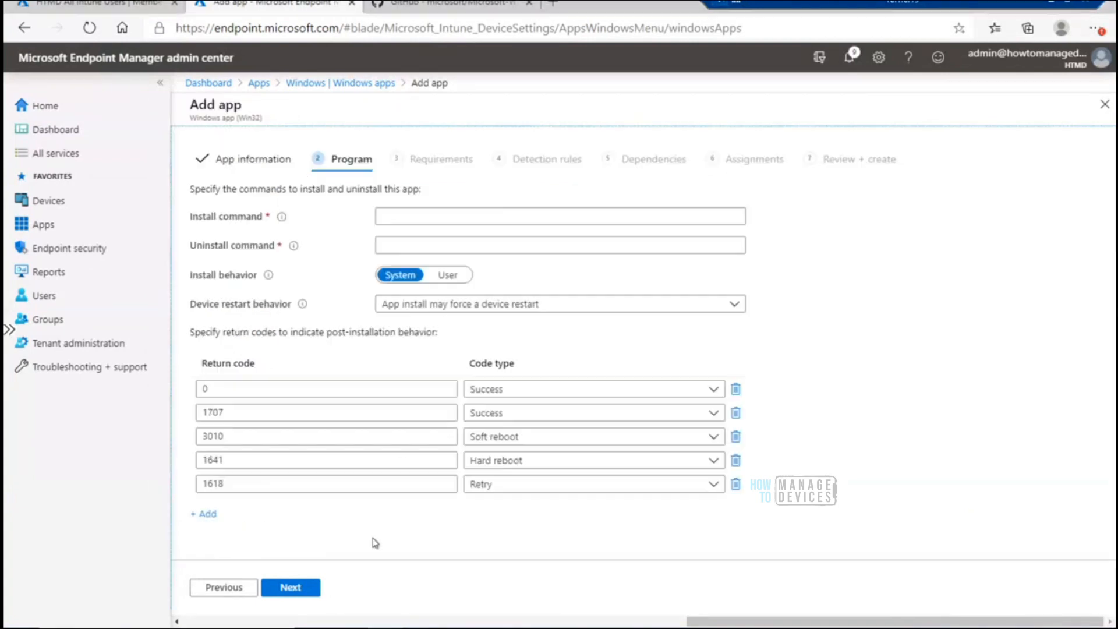
# Enter the copied name CMTrace.cmd as both the install command and the uninstall command
pyautogui.click(422, 214)
pyautogui.hotkey('ctrl', 'v')
pyautogui.click(414, 241)
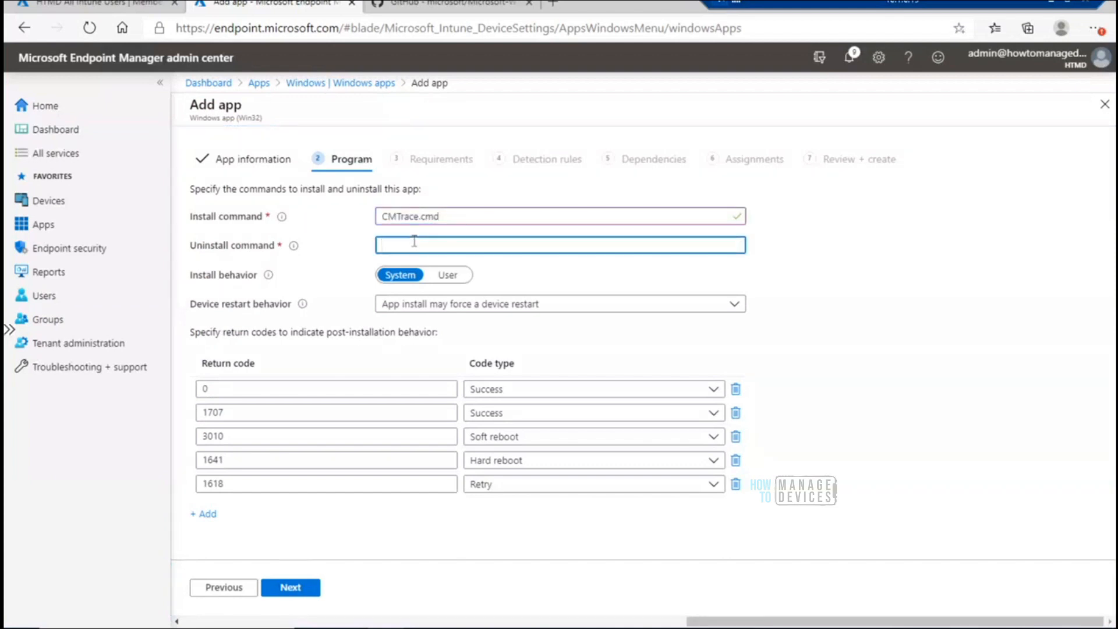
pyautogui.hotkey('ctrl', 'v')
# Set the device restart behavior to No specific action and continue to the Requirements settings
pyautogui.click(656, 315)
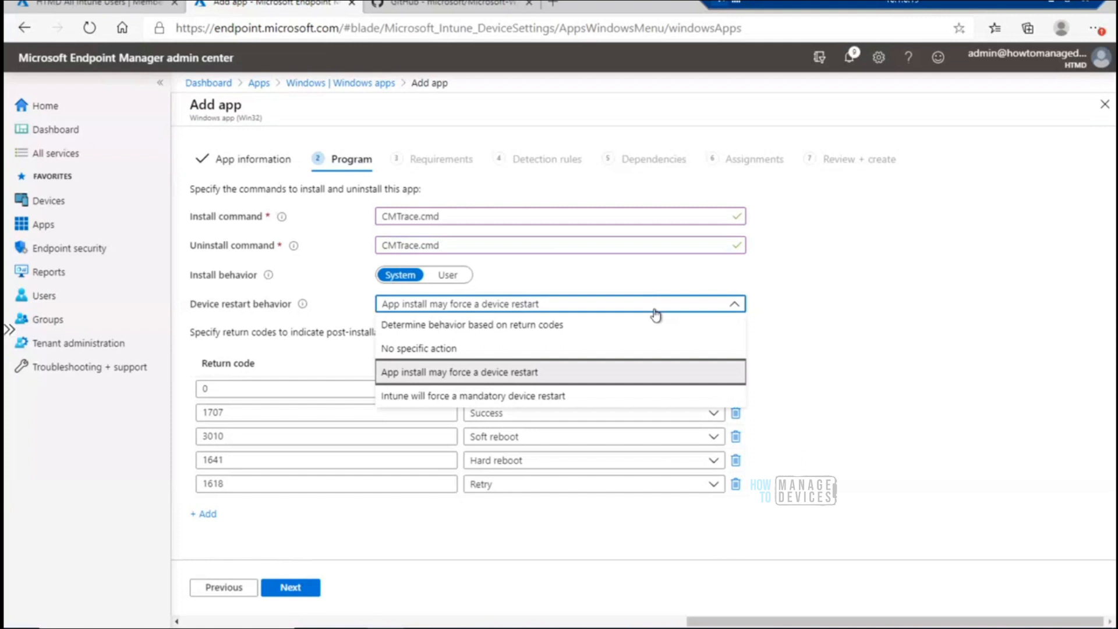
pyautogui.click(590, 355)
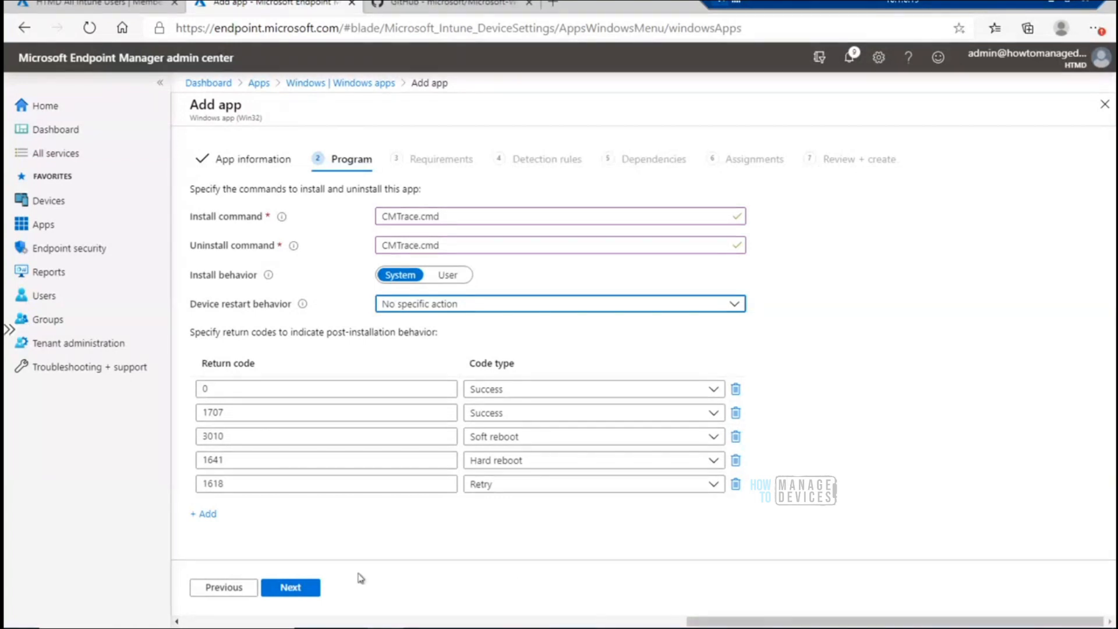
pyautogui.click(305, 590)
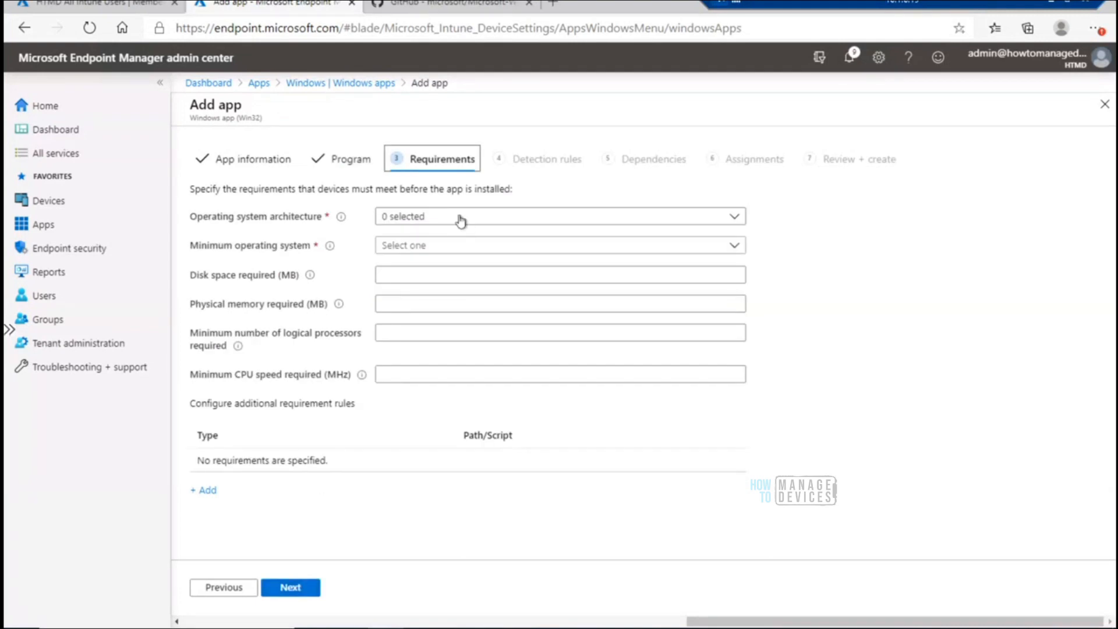
# Require the 64-bit architecture and Windows 10 1803 as the minimum operating system, and proceed to the detection rules
pyautogui.click(458, 222)
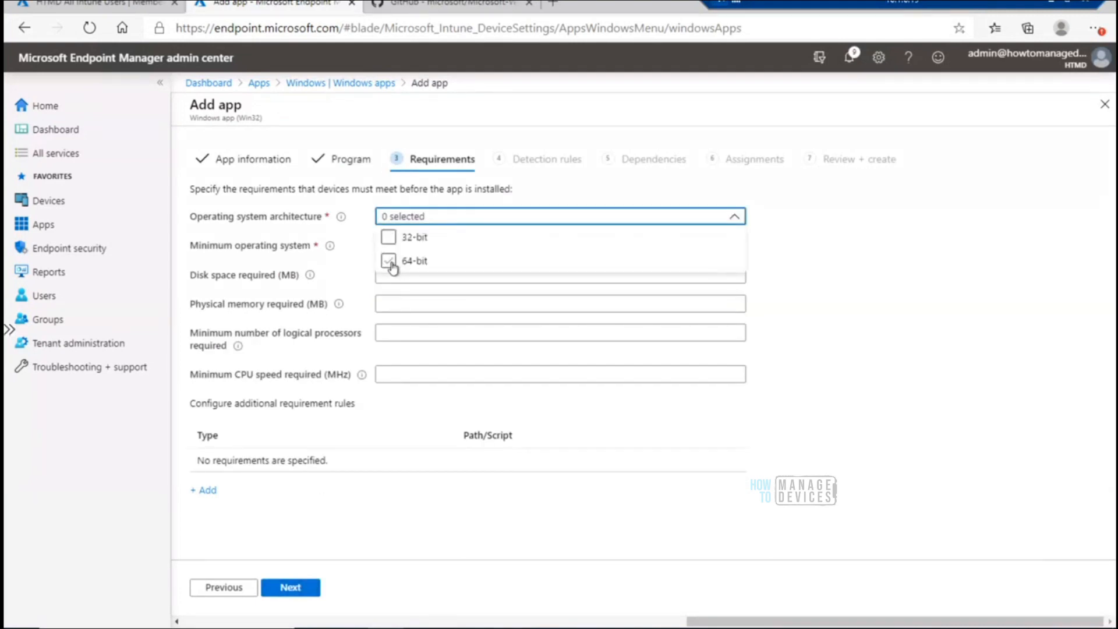
pyautogui.click(388, 262)
pyautogui.click(798, 256)
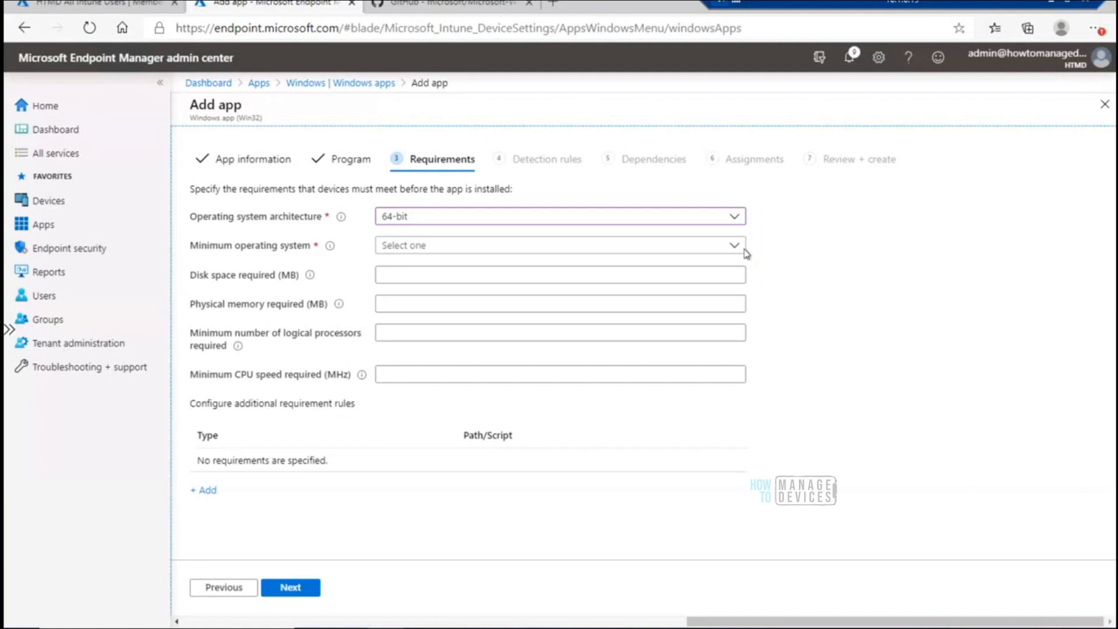
pyautogui.click(735, 247)
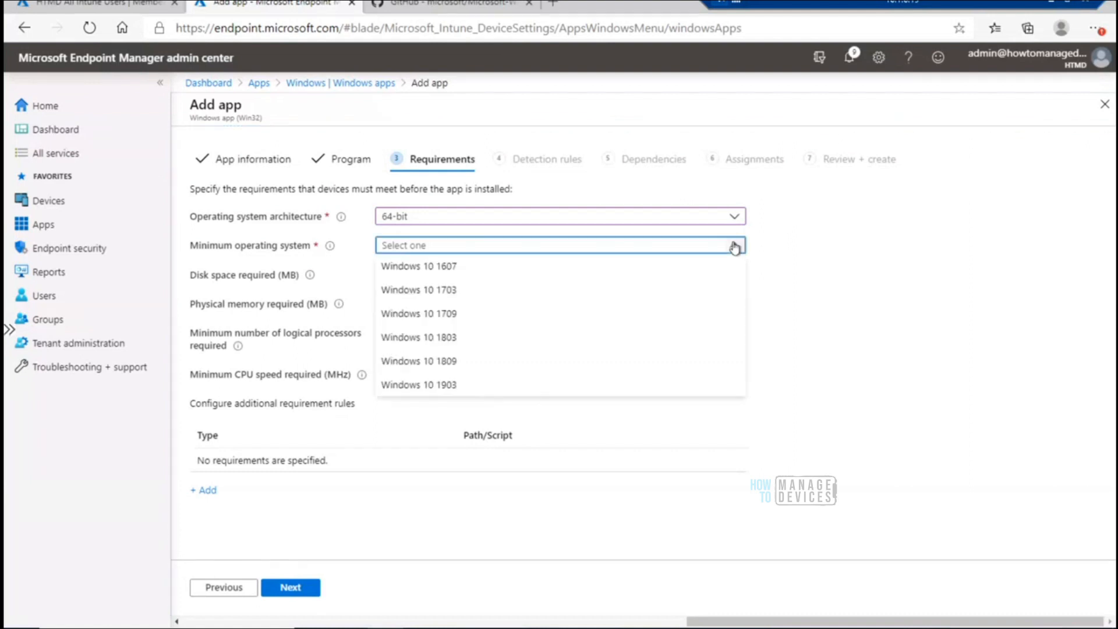
pyautogui.click(448, 338)
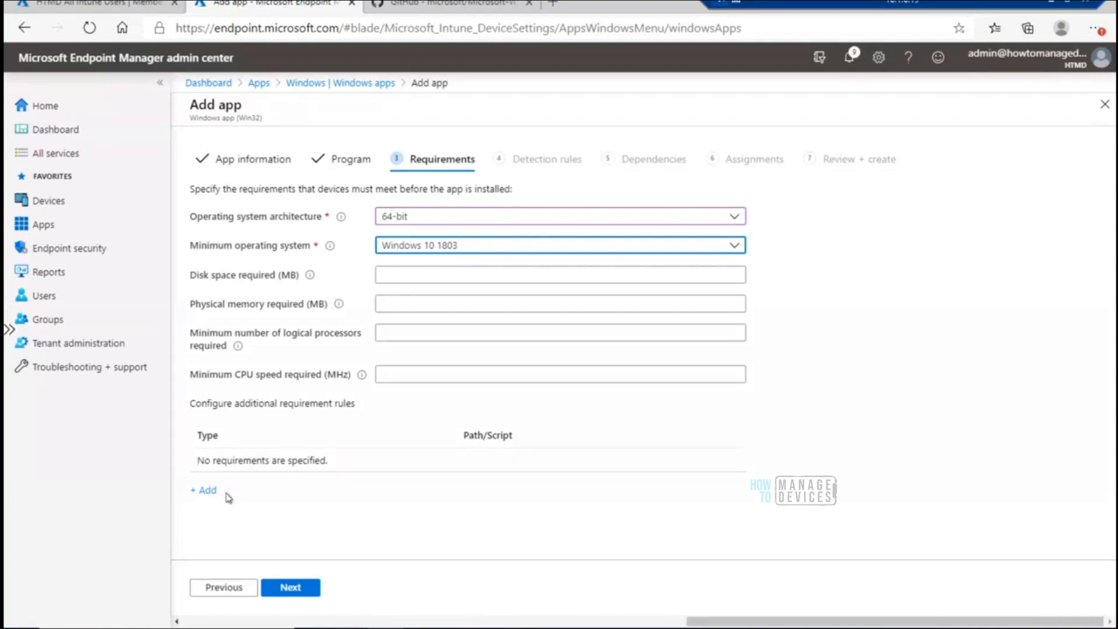
pyautogui.click(290, 587)
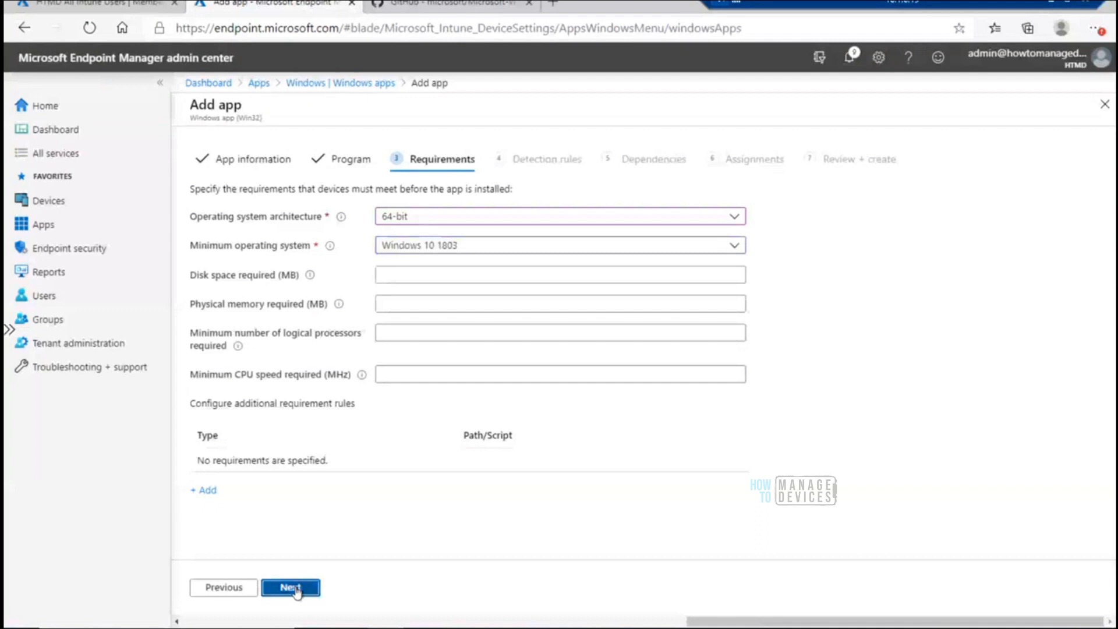
# Choose to manually configure detection rules, and copy the path C:\Windows\Temp\CMTrace from the CMTrace.cmd script in Notepad
pyautogui.click(504, 222)
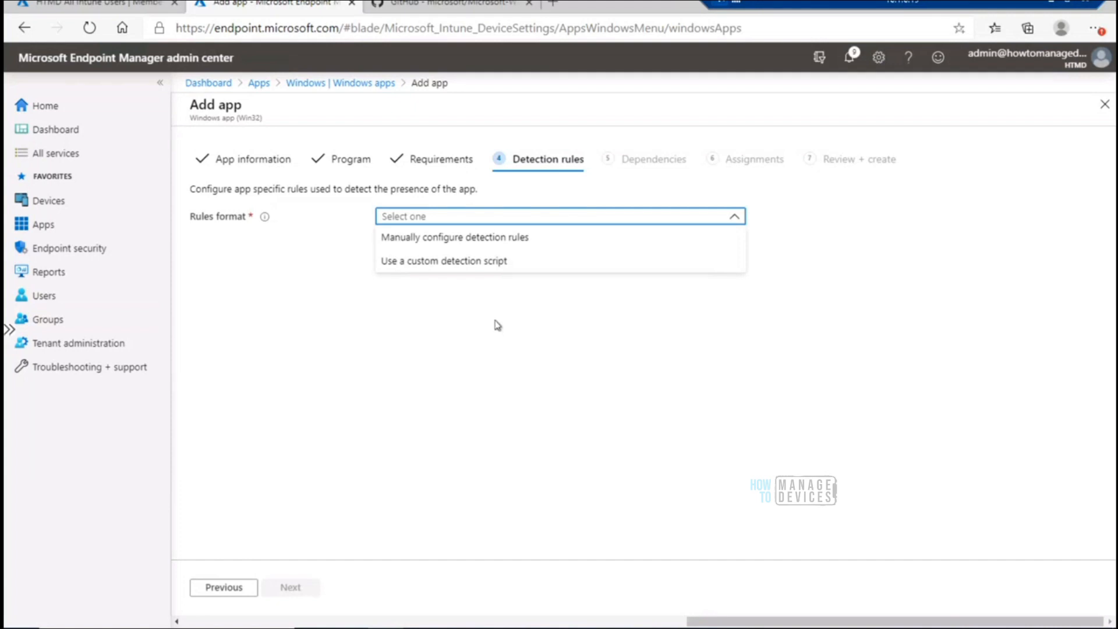
pyautogui.click(522, 247)
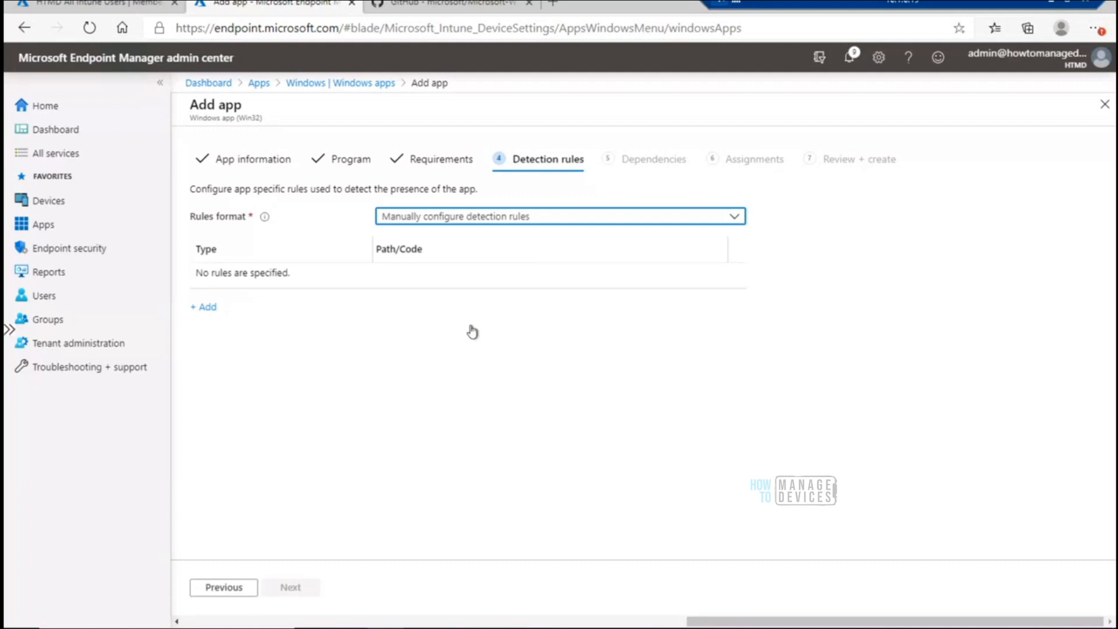
pyautogui.moveTo(350, 626)
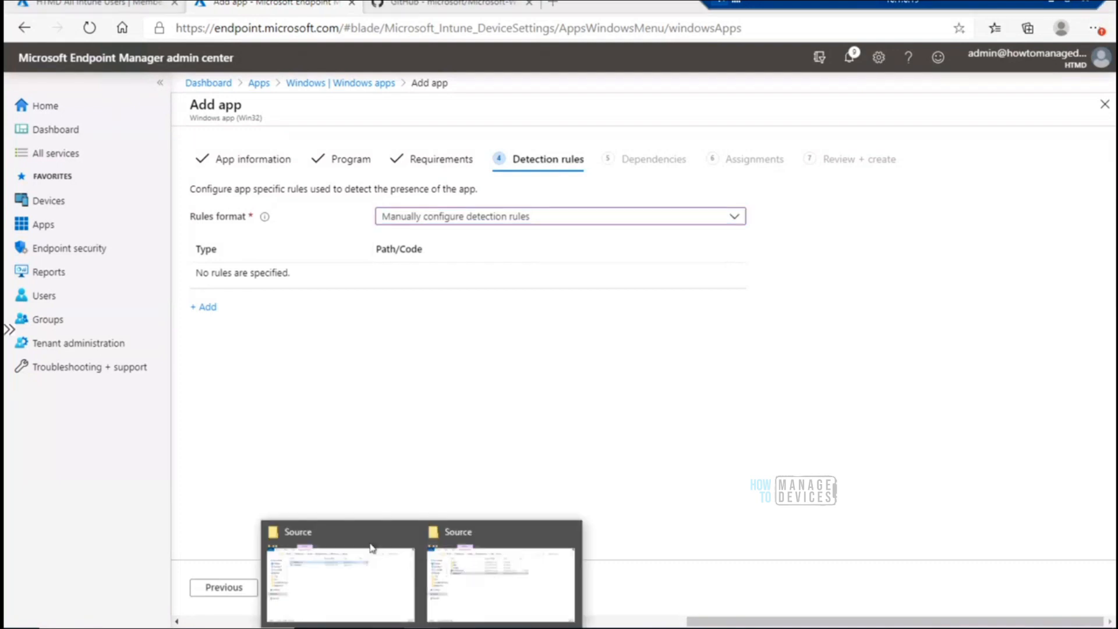
pyautogui.click(347, 589)
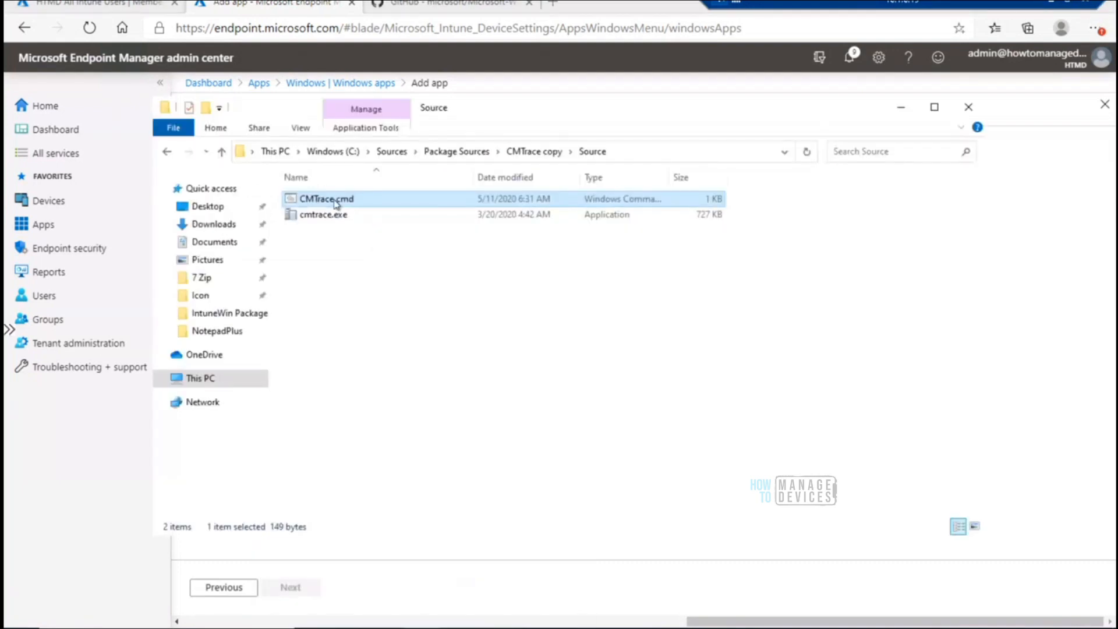
pyautogui.rightClick(336, 204)
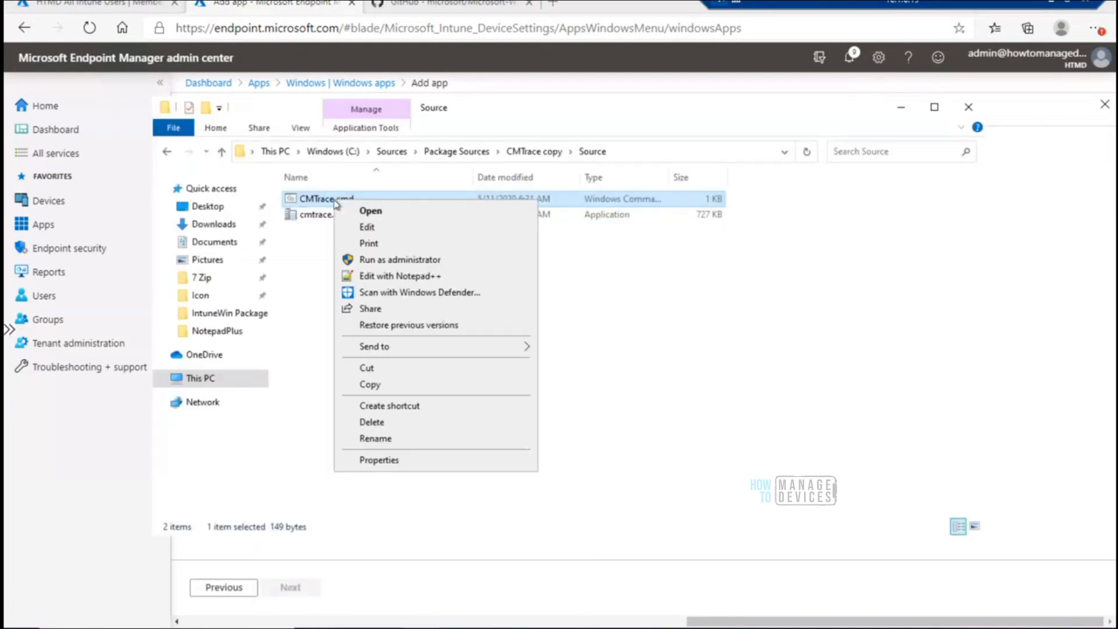
pyautogui.click(366, 228)
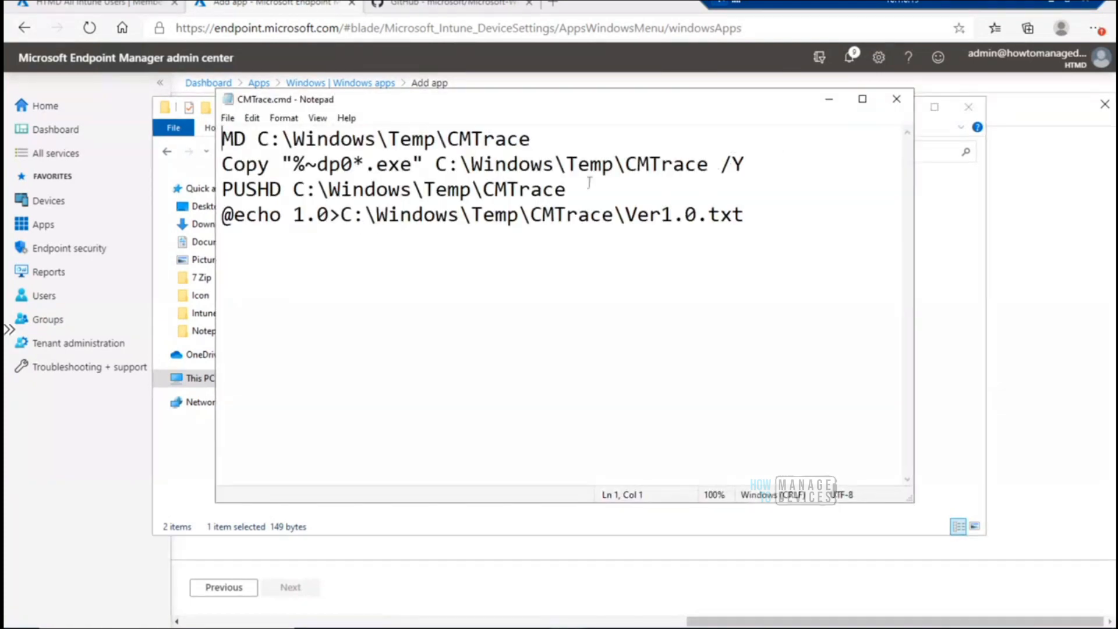
pyautogui.moveTo(541, 137); pyautogui.dragTo(258, 139)
pyautogui.hotkey('ctrl', 'c')
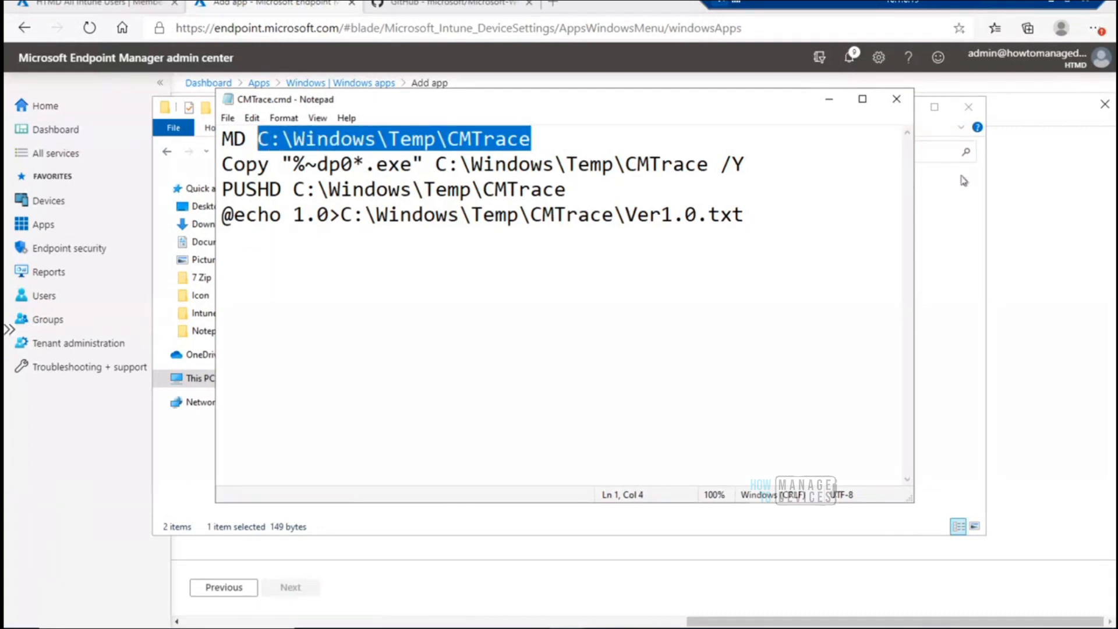
# Add a detection rule of type File in Intune with the path C:\Windows\Temp\CMTrace
pyautogui.click(1040, 212)
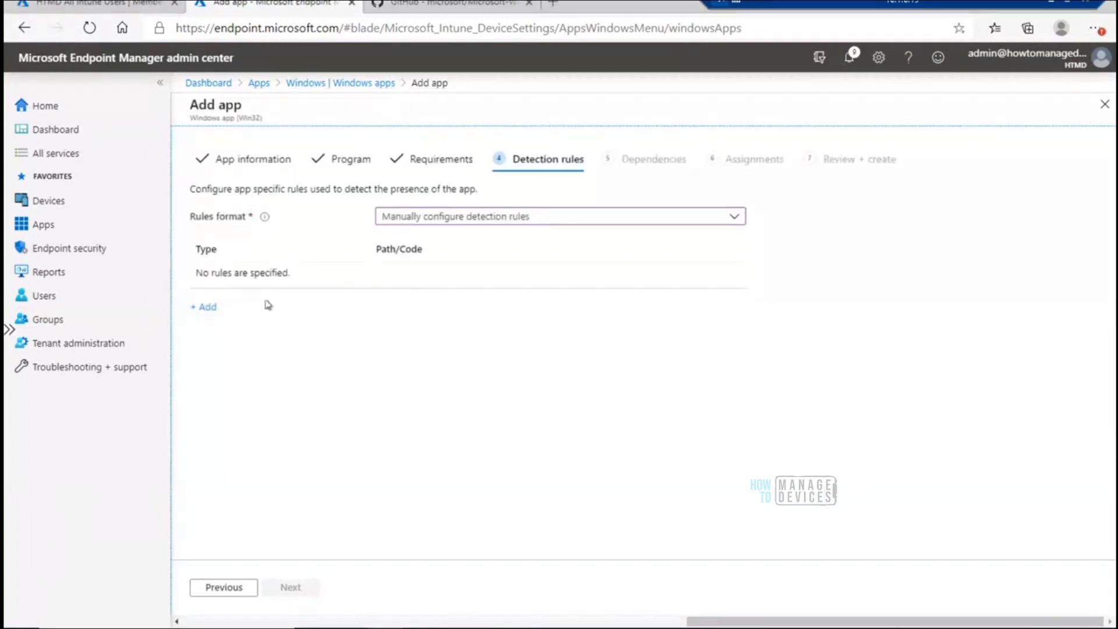
pyautogui.click(208, 309)
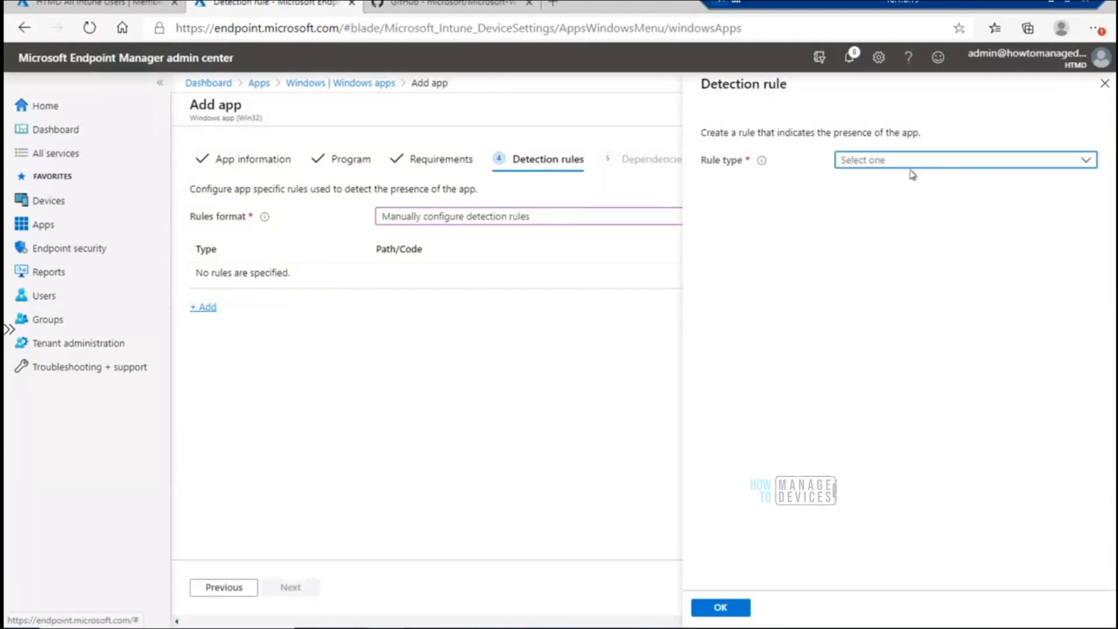
pyautogui.click(914, 168)
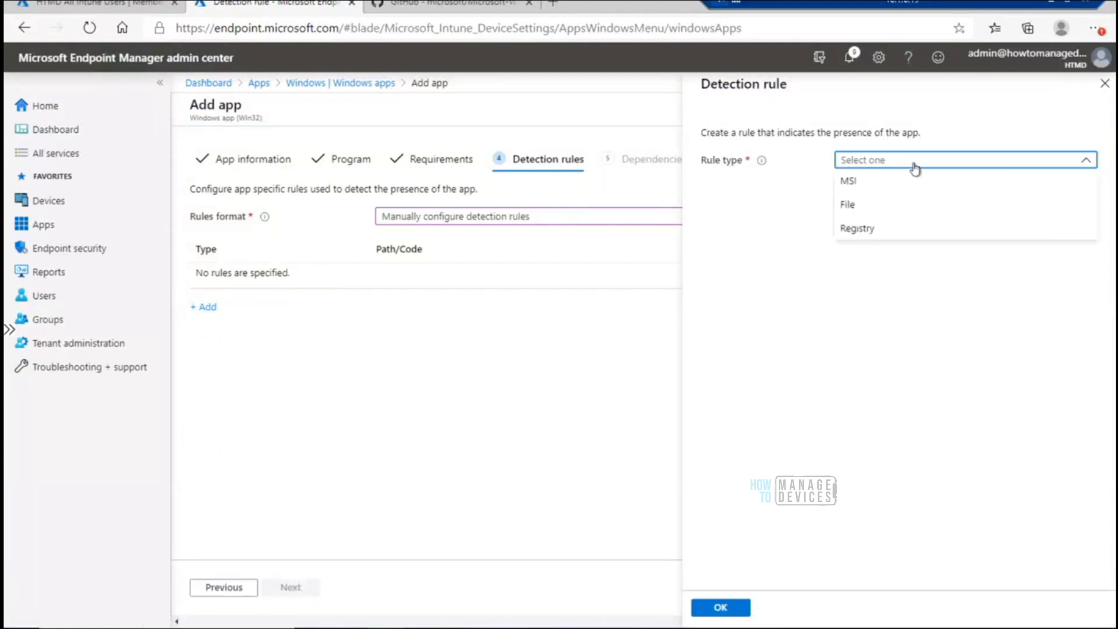
pyautogui.click(877, 204)
pyautogui.click(876, 206)
pyautogui.hotkey('ctrl', 'v')
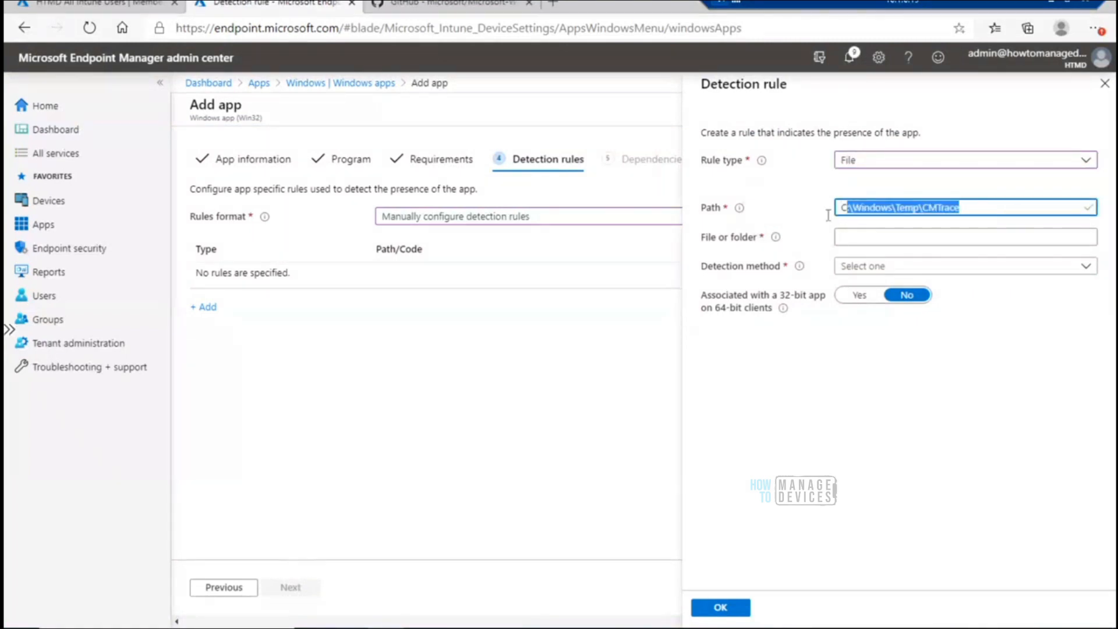
# Copy the file name Ver1.0.txt from the CMTrace.cmd script in Notepad and enter it as the detection rule's file or folder in Intune
pyautogui.click(846, 236)
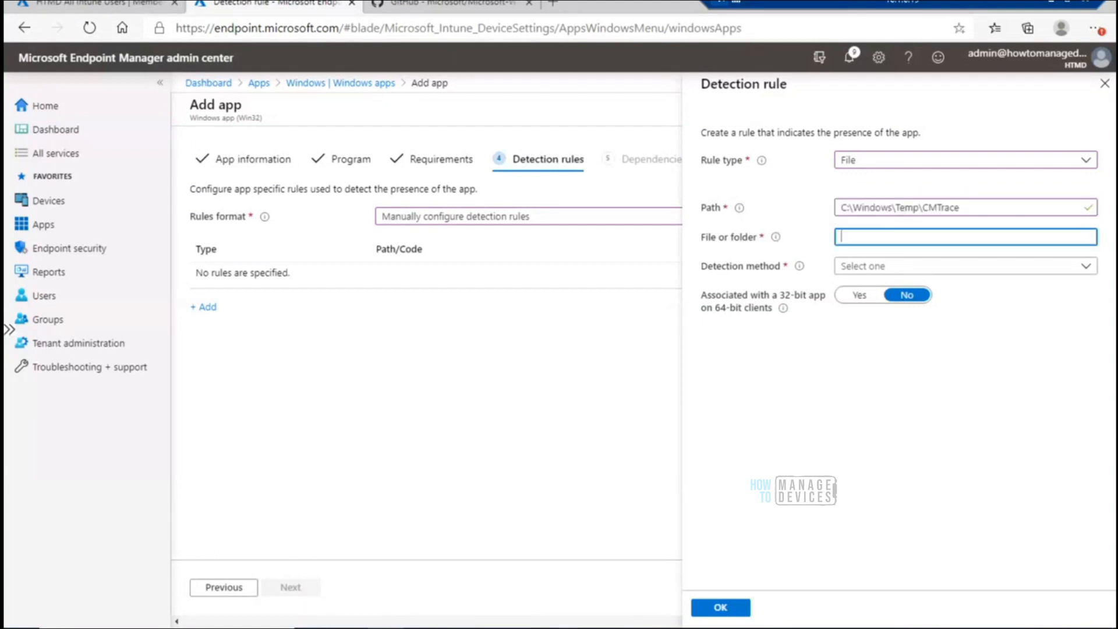
pyautogui.moveTo(566, 626)
pyautogui.click(518, 592)
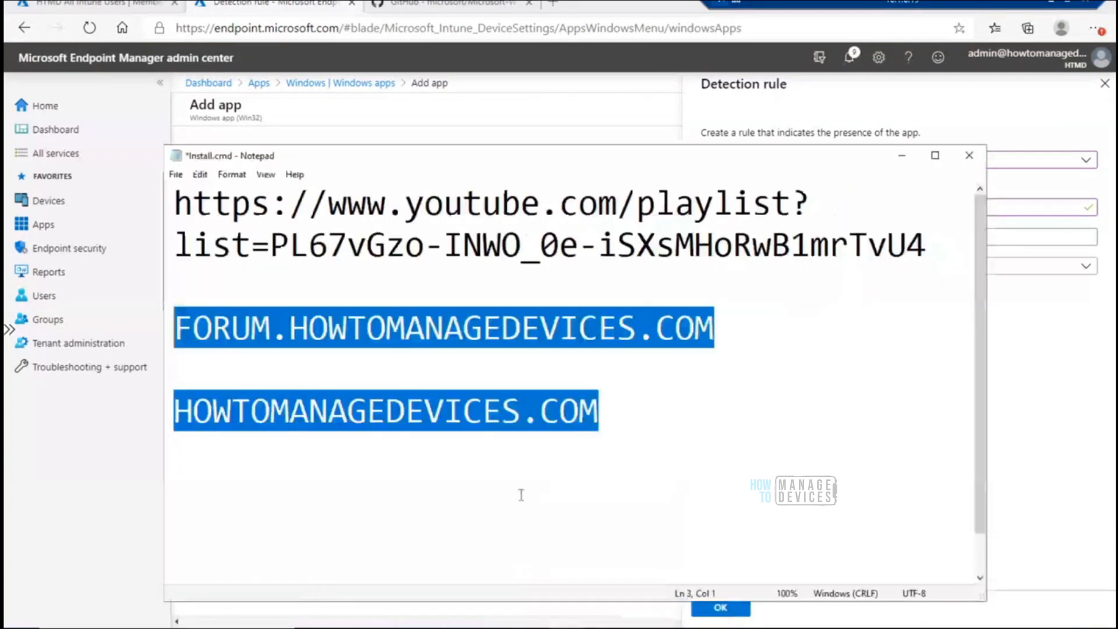
pyautogui.click(901, 155)
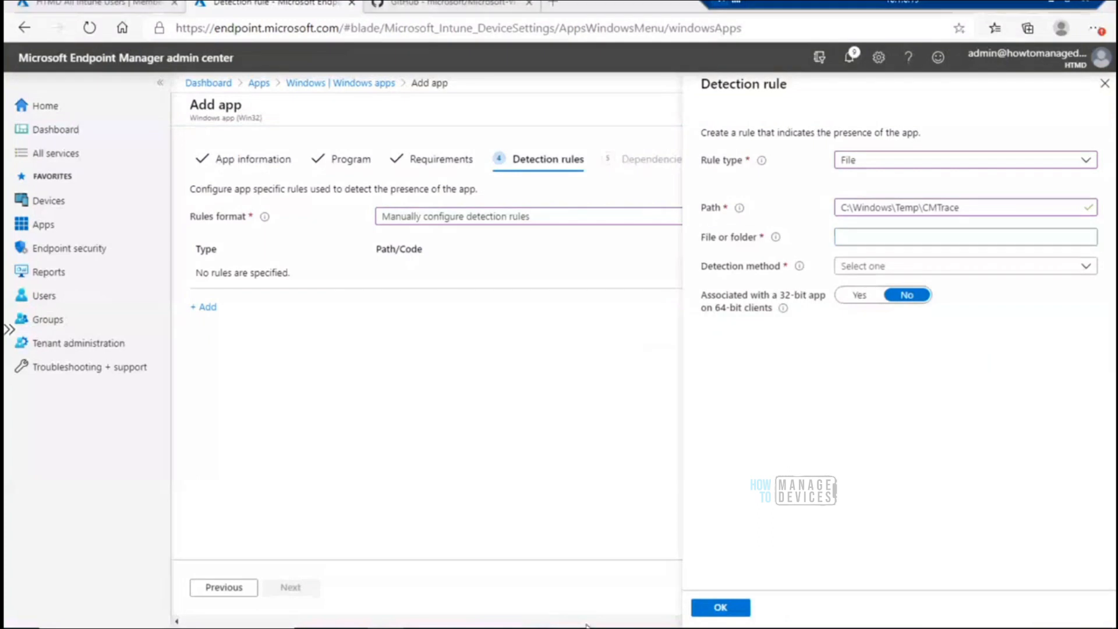
pyautogui.moveTo(567, 627)
pyautogui.click(647, 559)
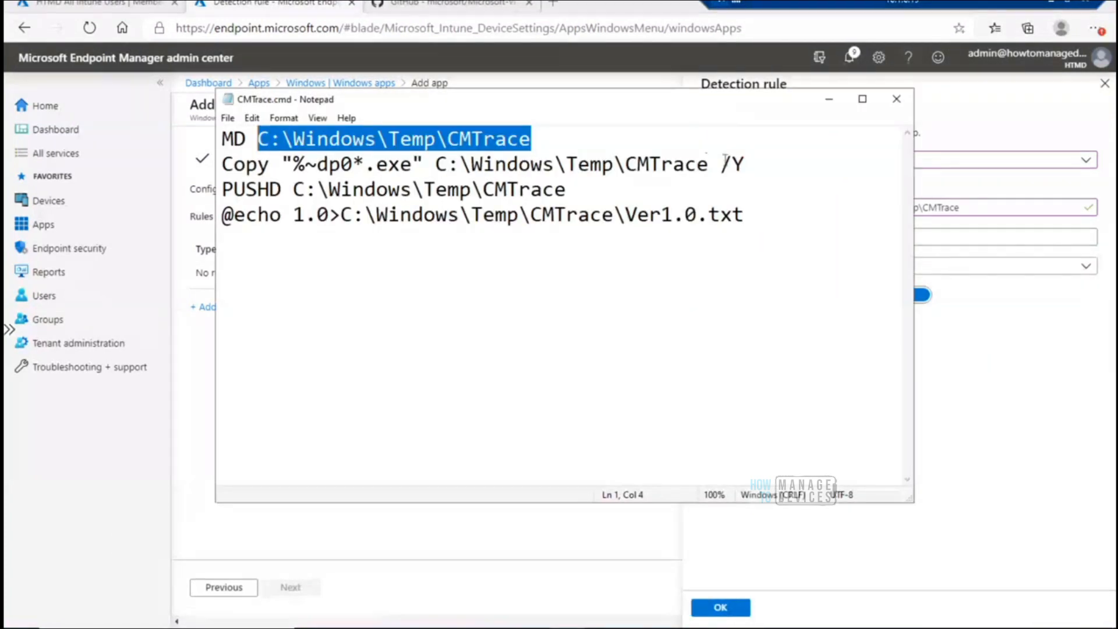
pyautogui.moveTo(748, 216); pyautogui.dragTo(626, 216)
pyautogui.hotkey('ctrl', 'c')
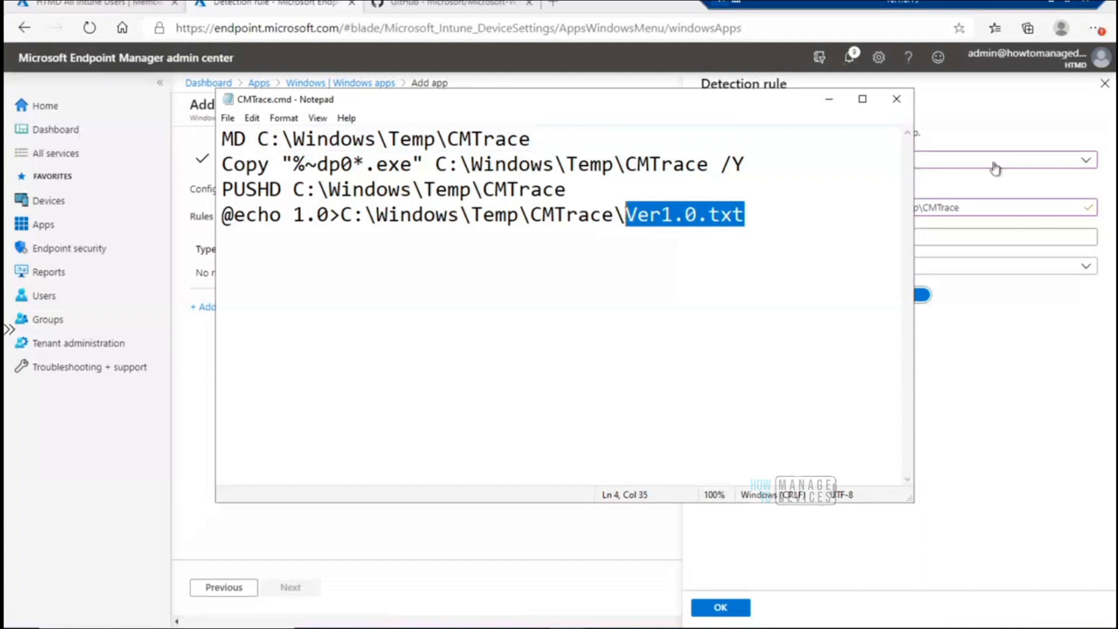
pyautogui.click(992, 238)
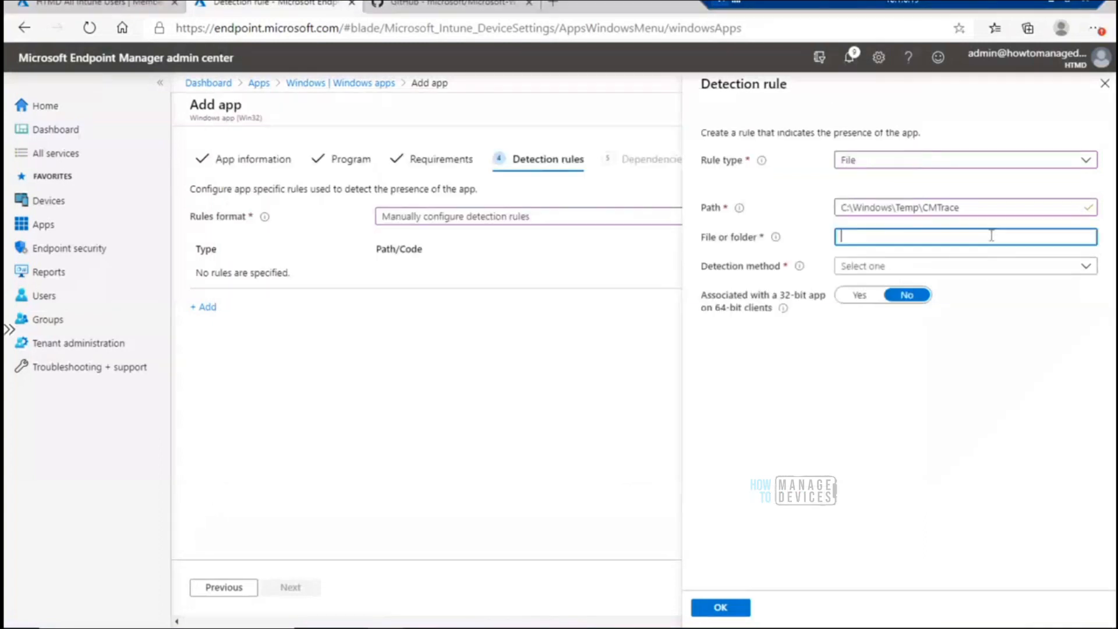
pyautogui.hotkey('ctrl', 'v')
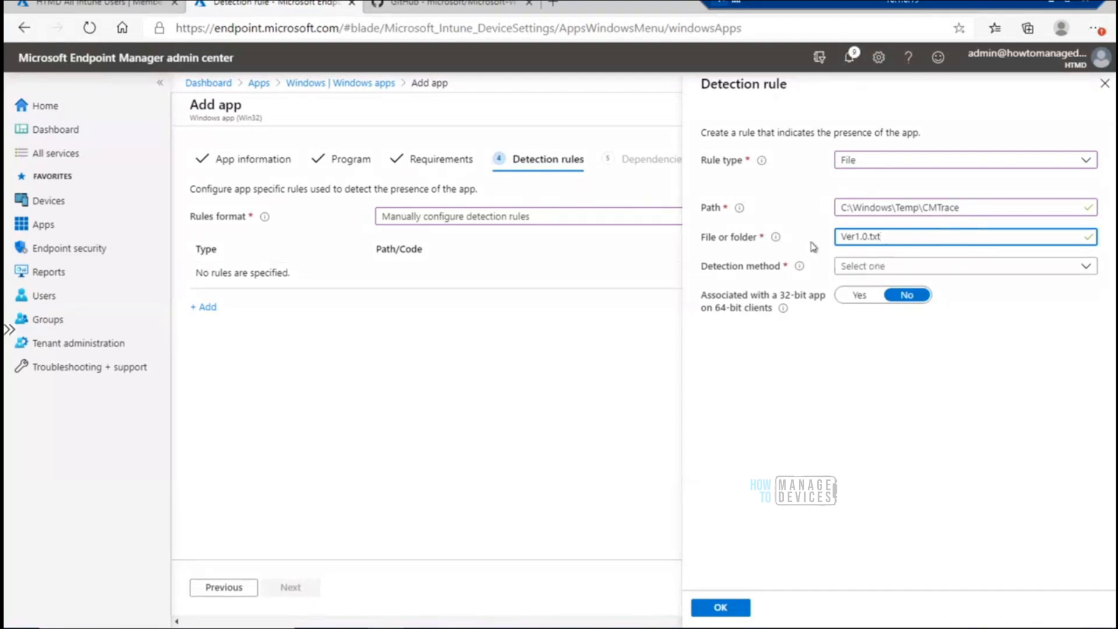
# Set the detection method to File or folder exists, save the detection rule and proceed to the Dependencies settings
pyautogui.moveTo(775, 240)
pyautogui.click(888, 267)
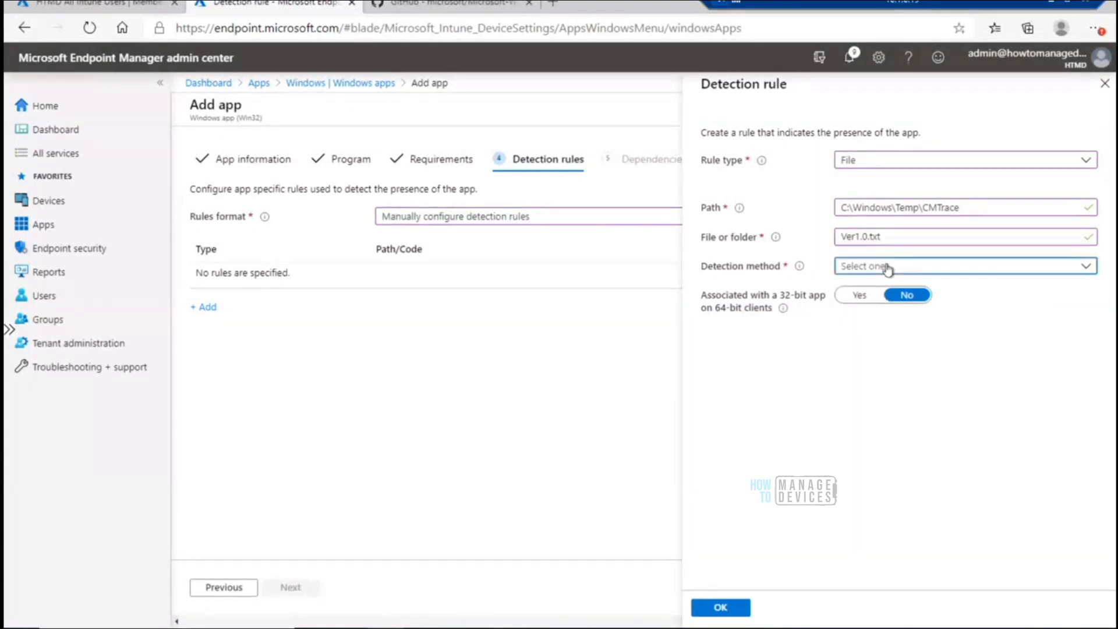
pyautogui.click(888, 268)
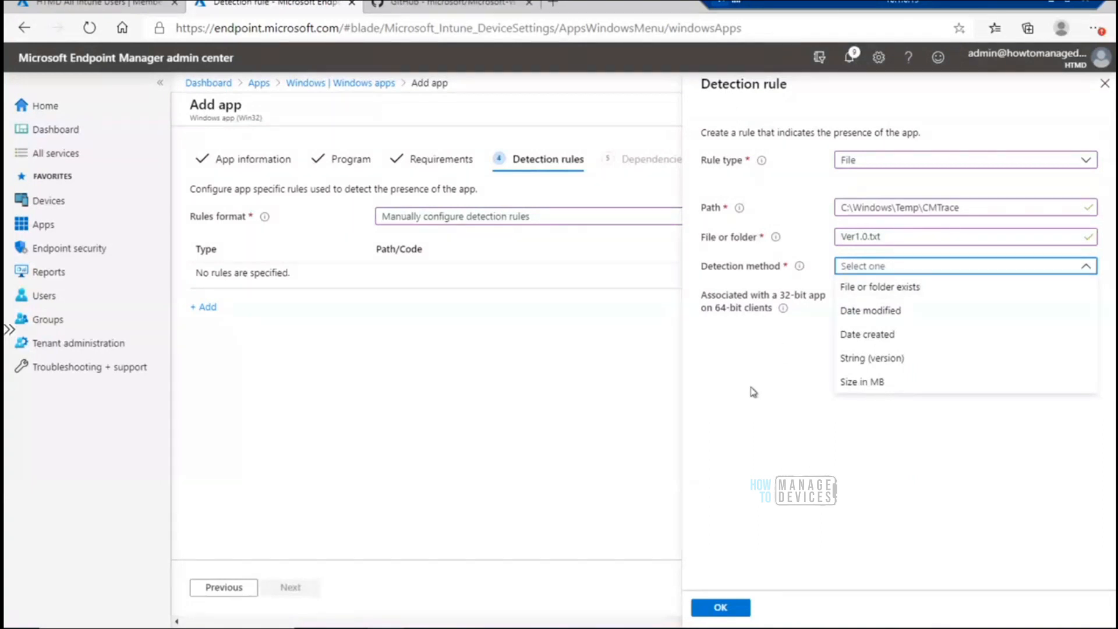
pyautogui.click(867, 287)
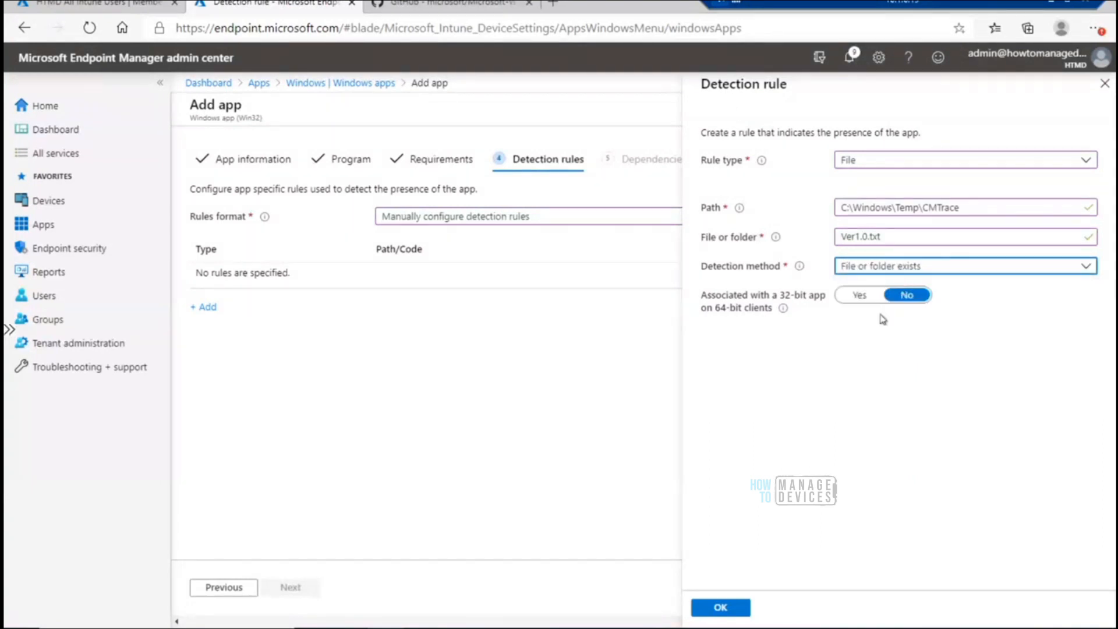
pyautogui.click(735, 609)
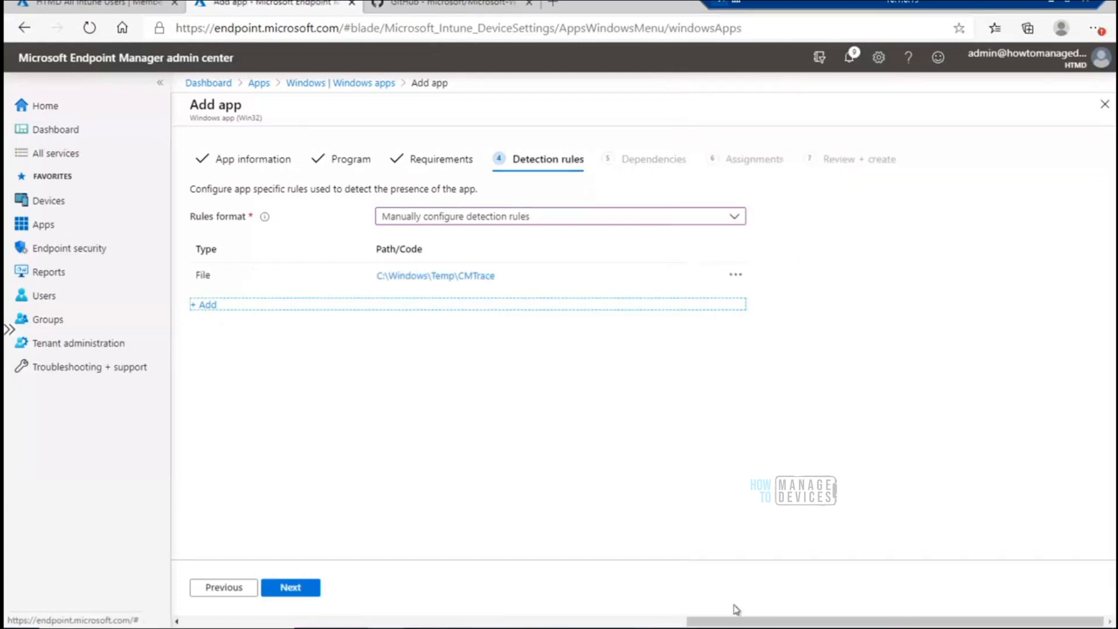
pyautogui.click(307, 589)
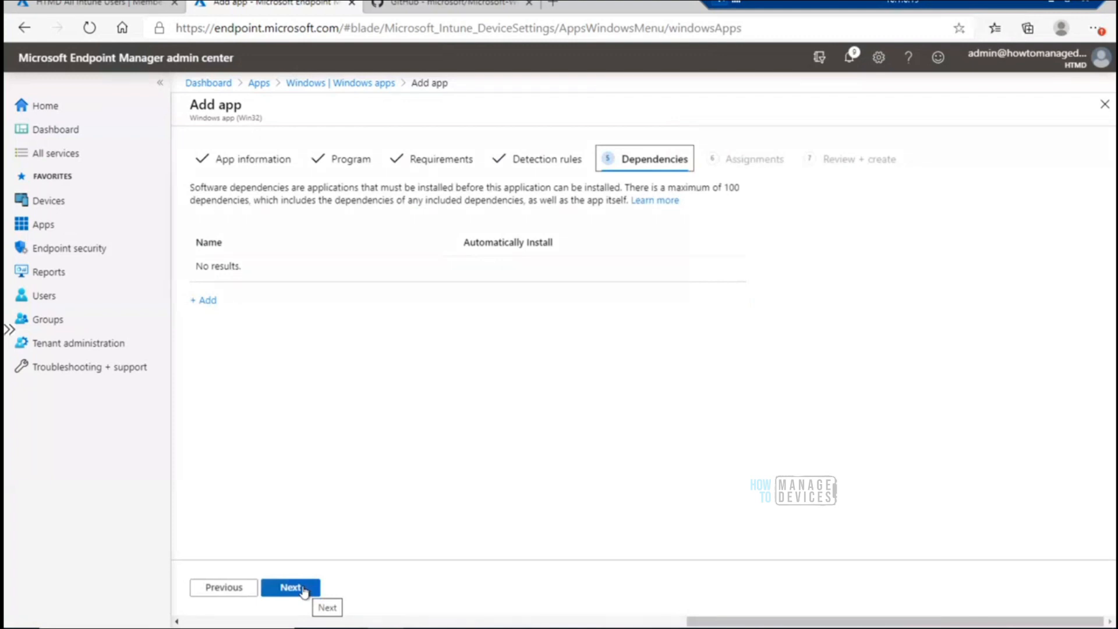
pyautogui.click(209, 300)
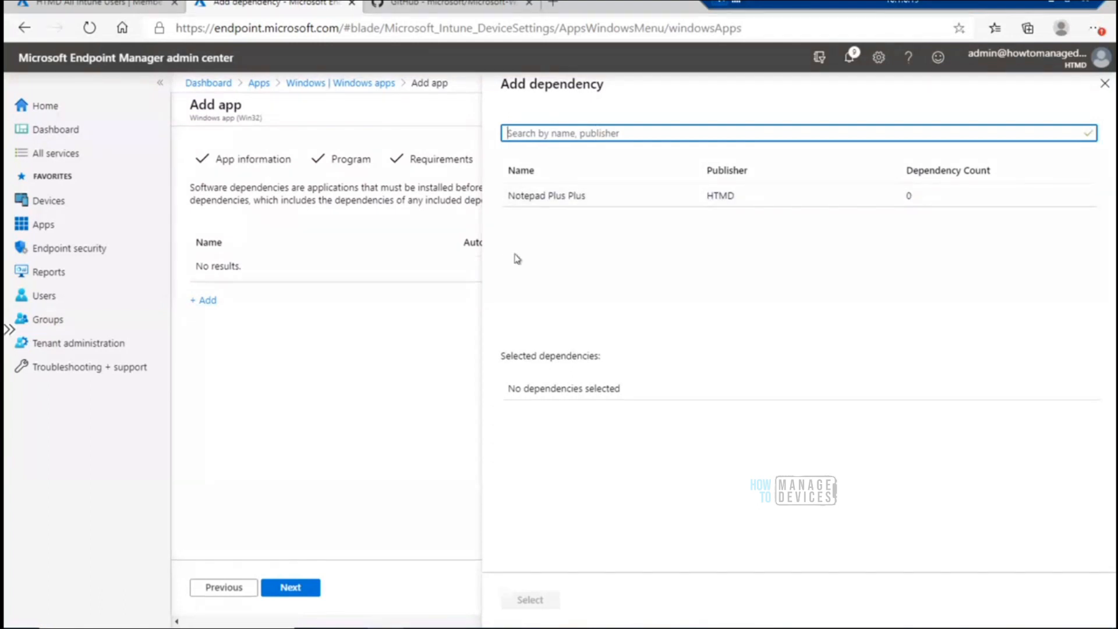
pyautogui.click(580, 197)
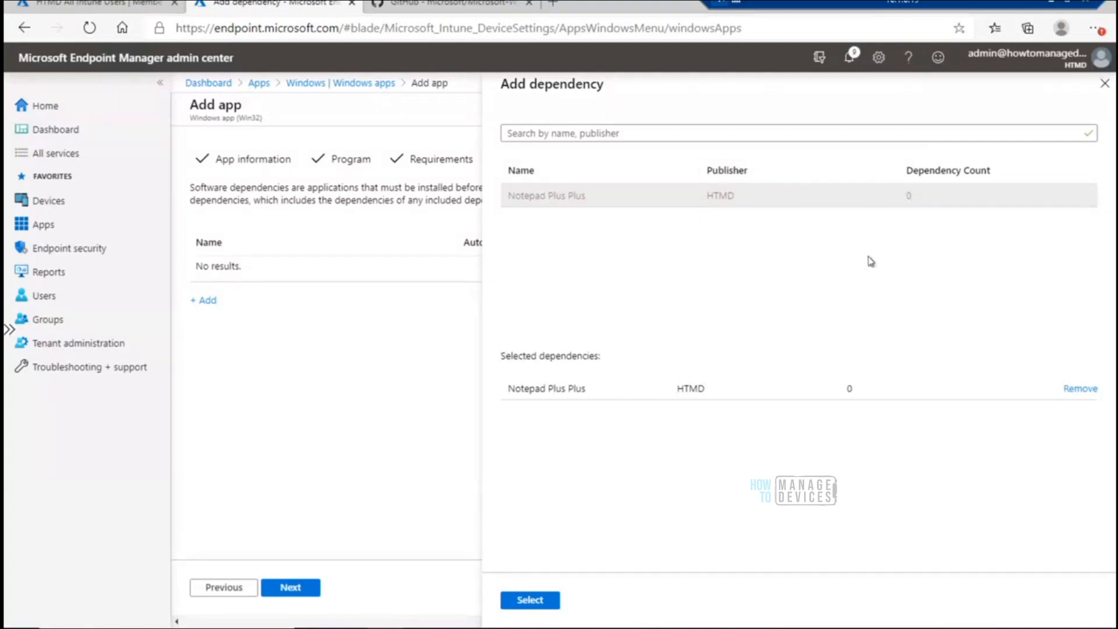
pyautogui.click(1102, 83)
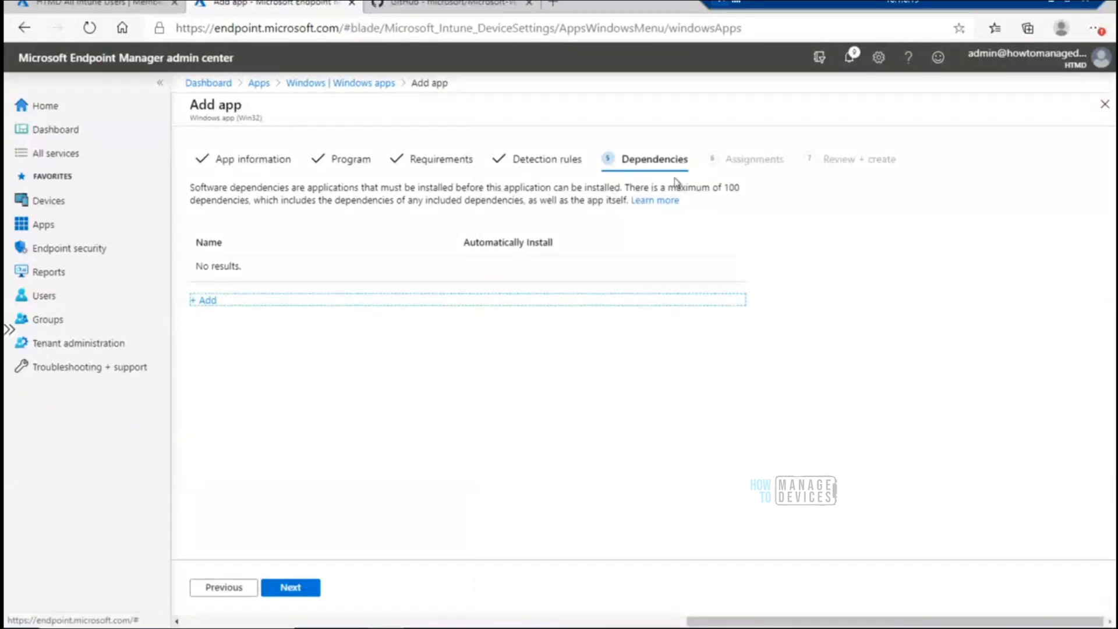
# Continue to Assignments without dependencies, and assign the app as Required to the HTMD - Company Owned Devices group
pyautogui.click(296, 588)
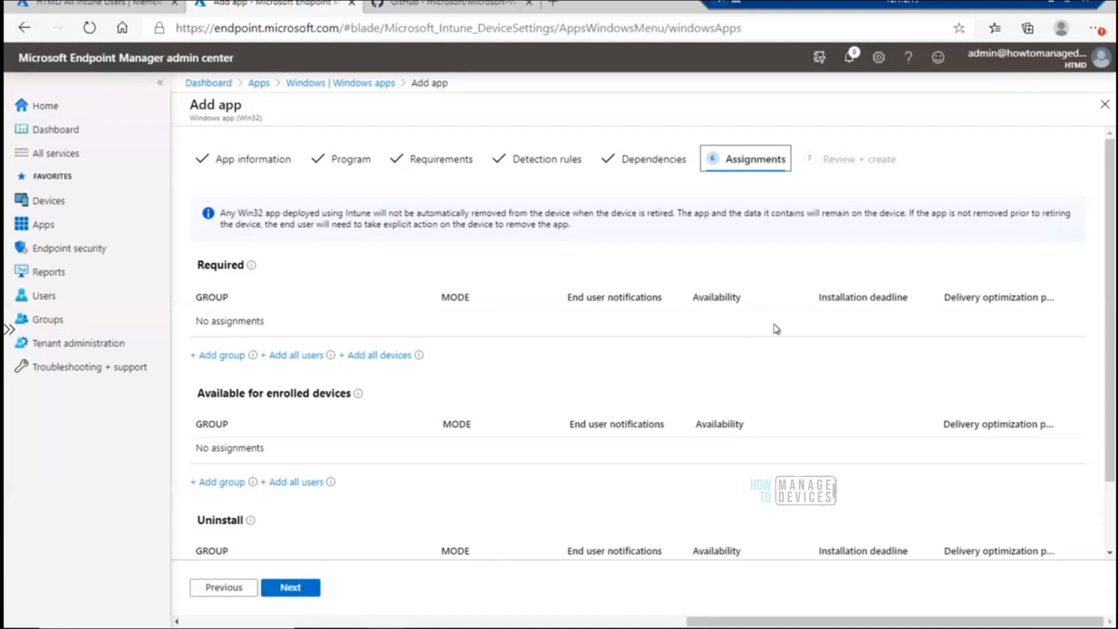
pyautogui.moveTo(1112, 269); pyautogui.dragTo(1115, 341)
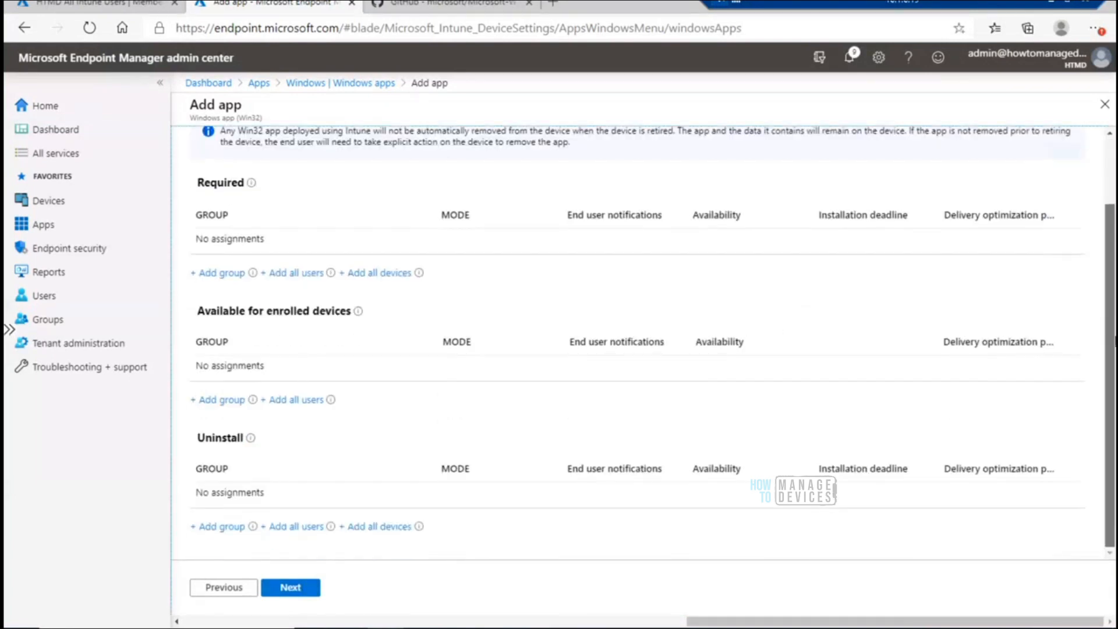
pyautogui.click(225, 274)
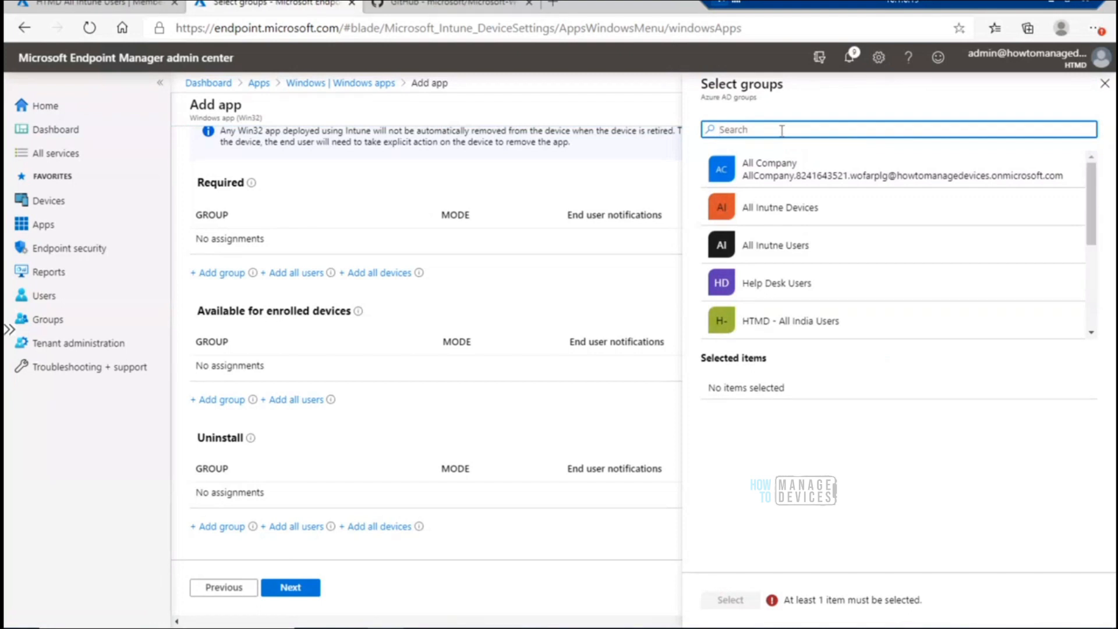
pyautogui.write('CYI')
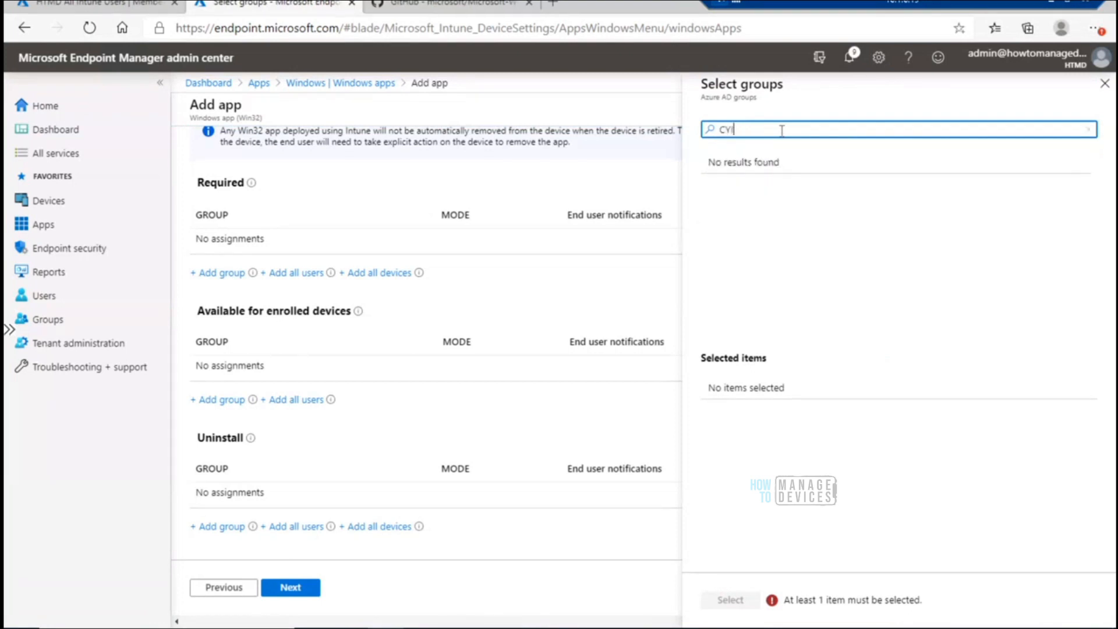
pyautogui.write('o')
pyautogui.press('BackSpace')
pyautogui.press('BackSpace')
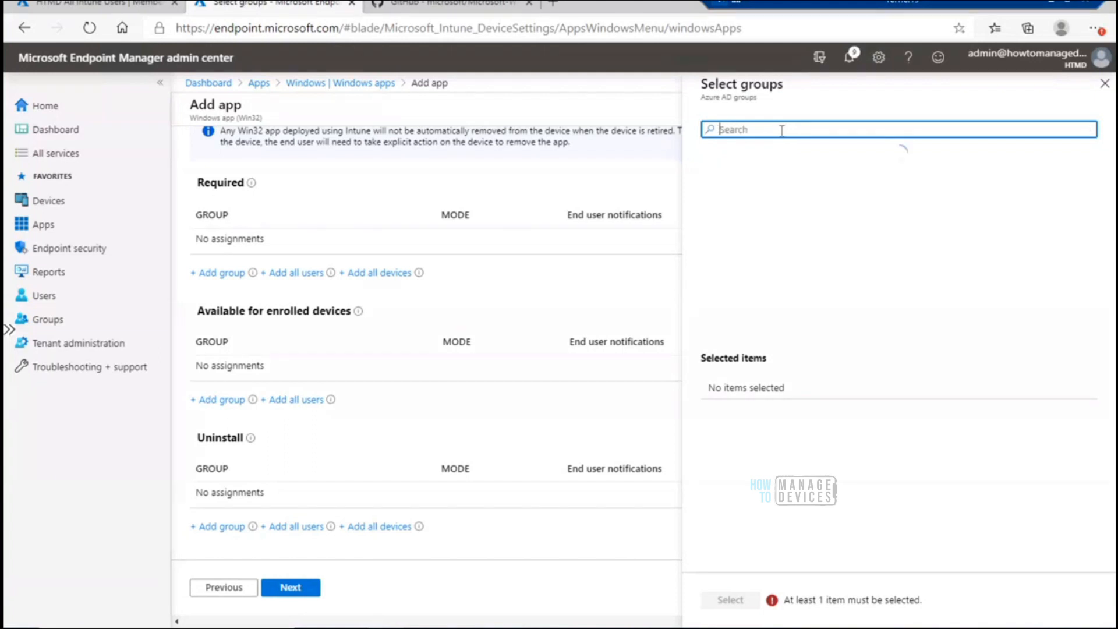
pyautogui.write('HTMD')
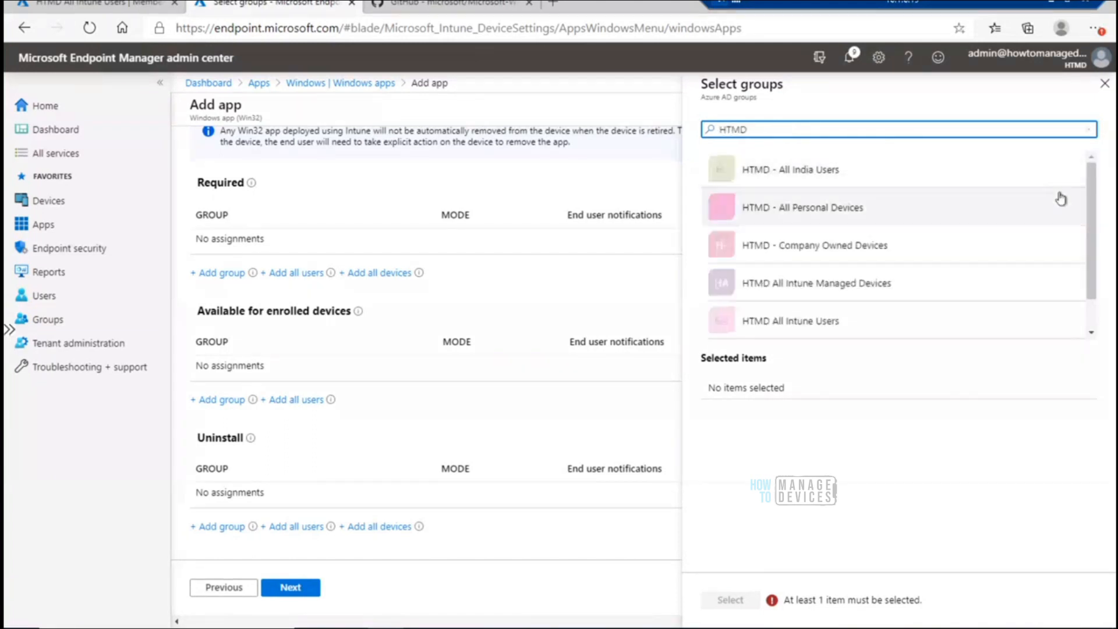
pyautogui.click(853, 251)
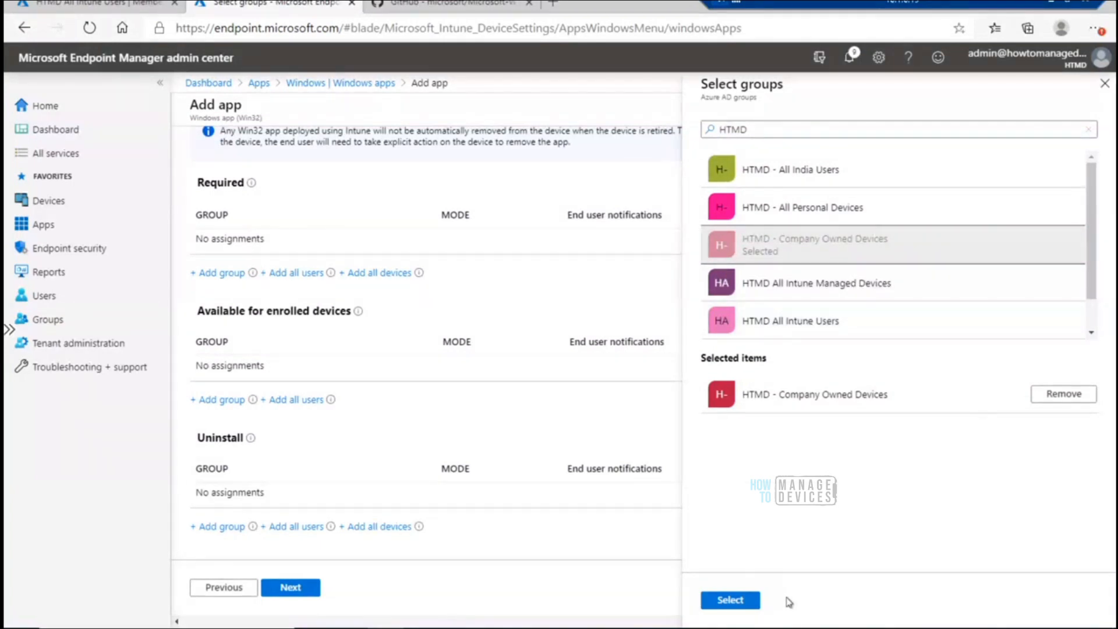
pyautogui.click(737, 602)
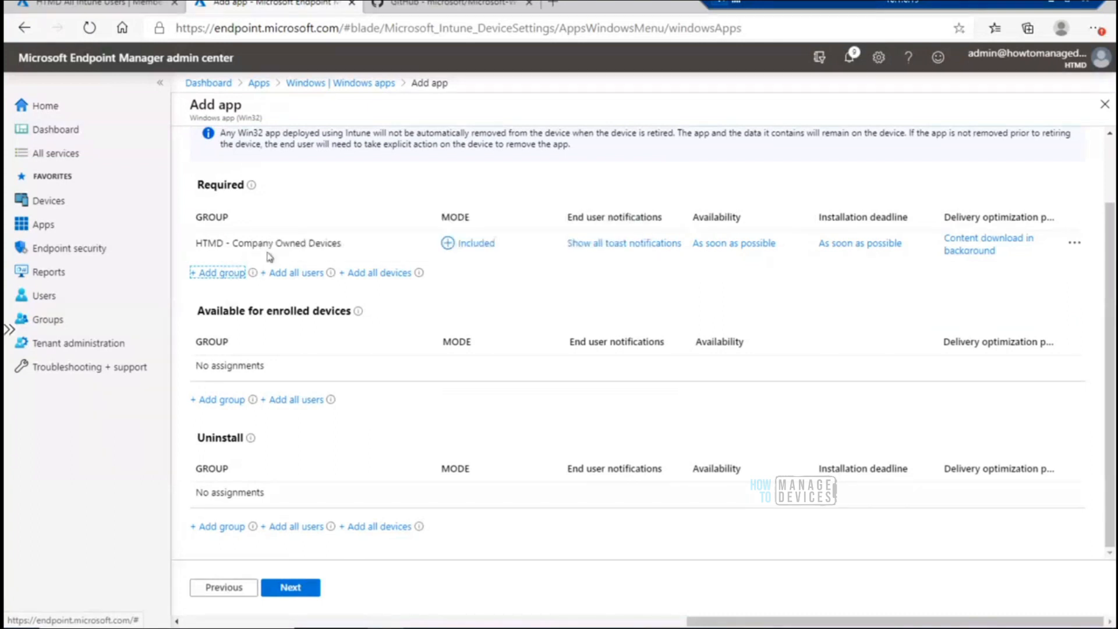
# Check the members of the HTMD - Company Owned Devices group in the Azure portal
pyautogui.click(108, 4)
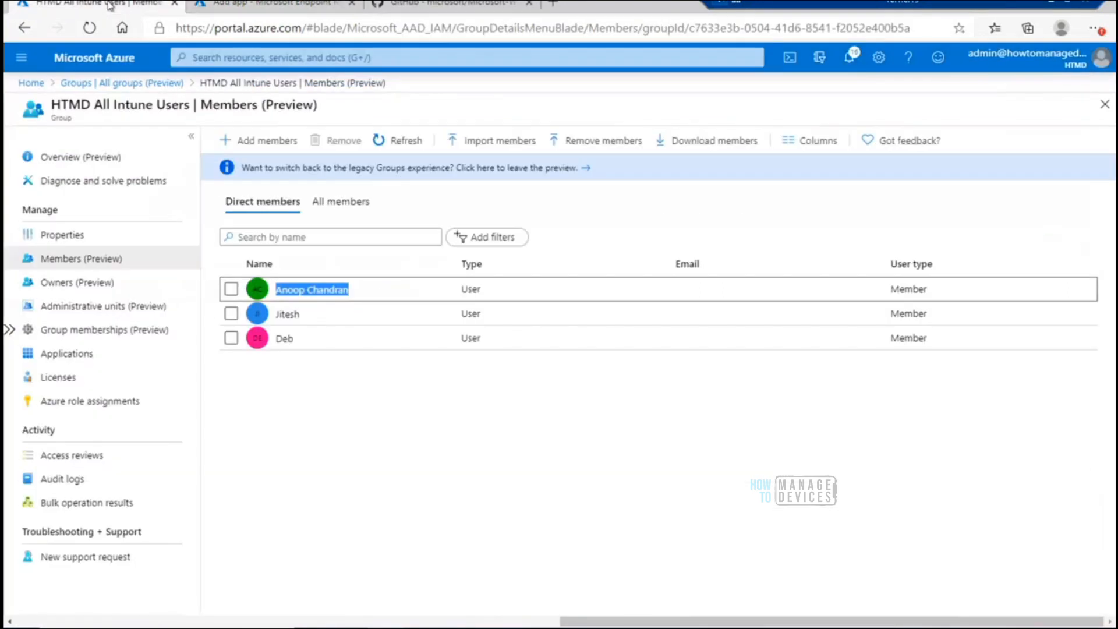
pyautogui.click(152, 83)
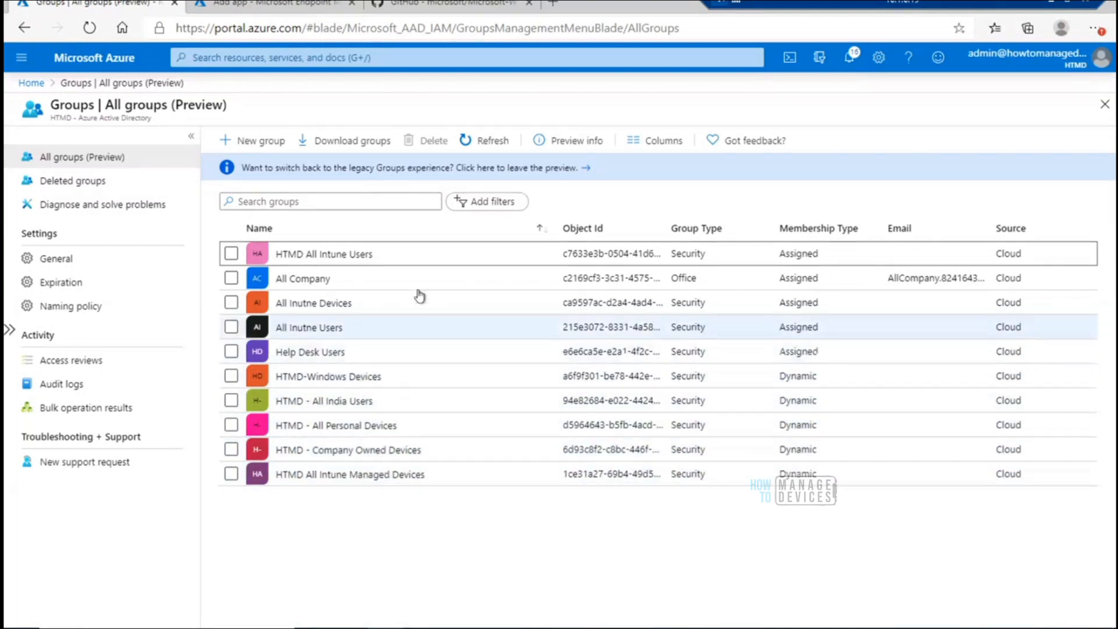
pyautogui.click(399, 460)
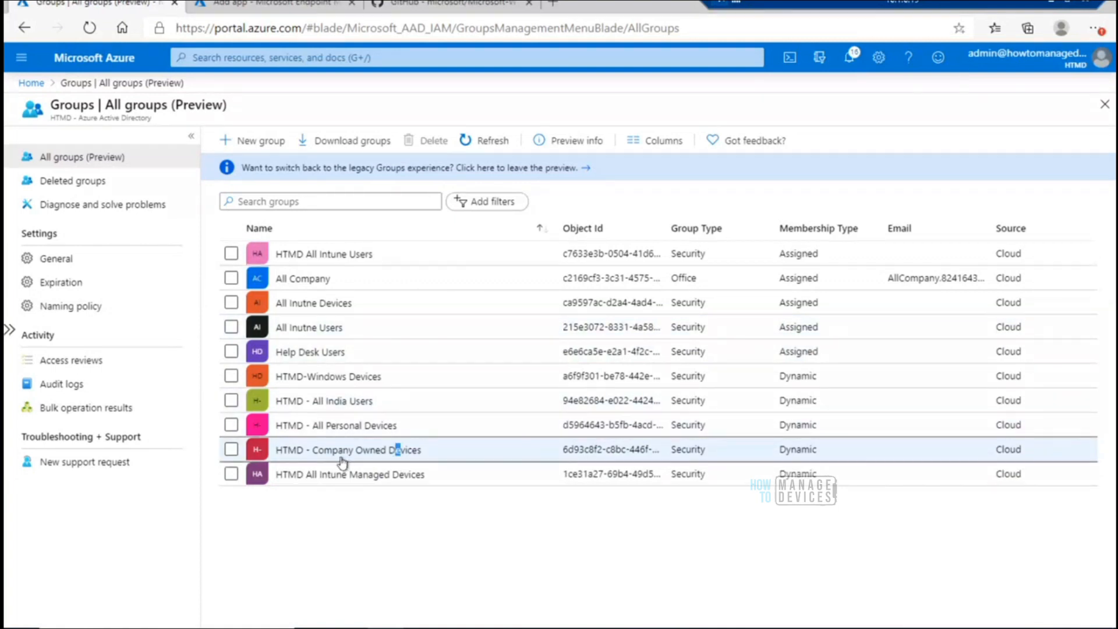
pyautogui.click(372, 453)
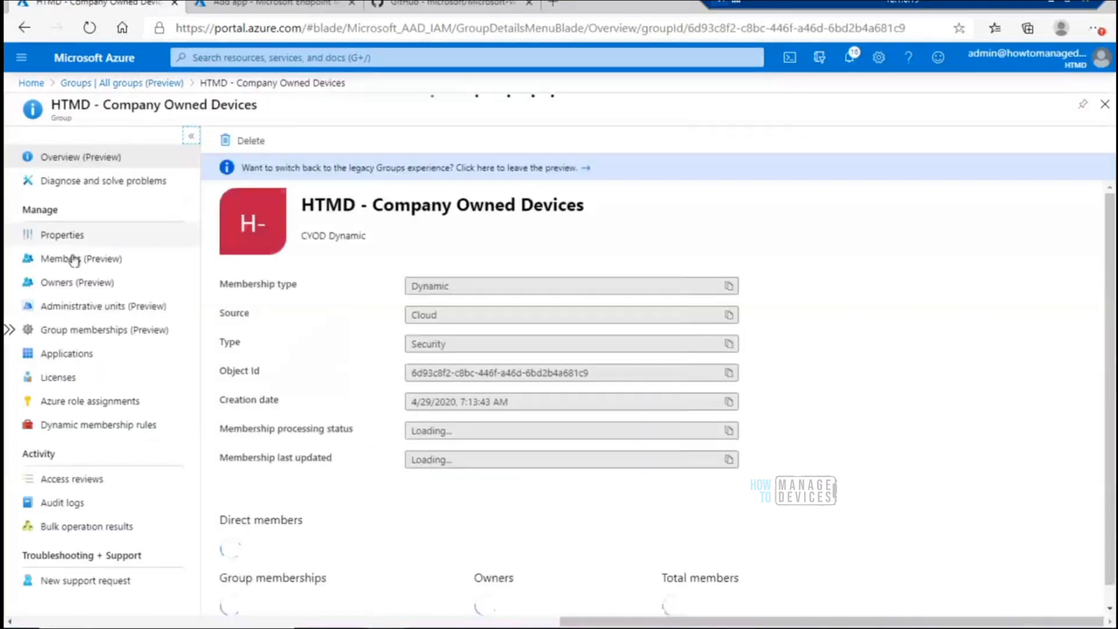
pyautogui.click(74, 260)
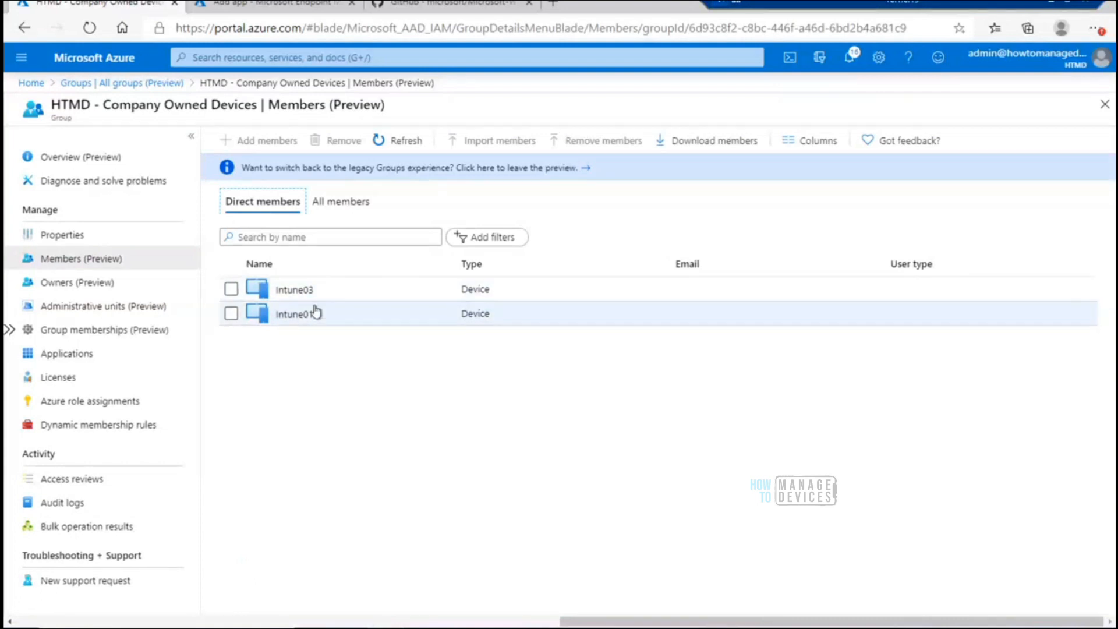
# Return to the Add app page in Endpoint Manager, proceed to the review and create the CMTrace Copy App
pyautogui.click(289, 7)
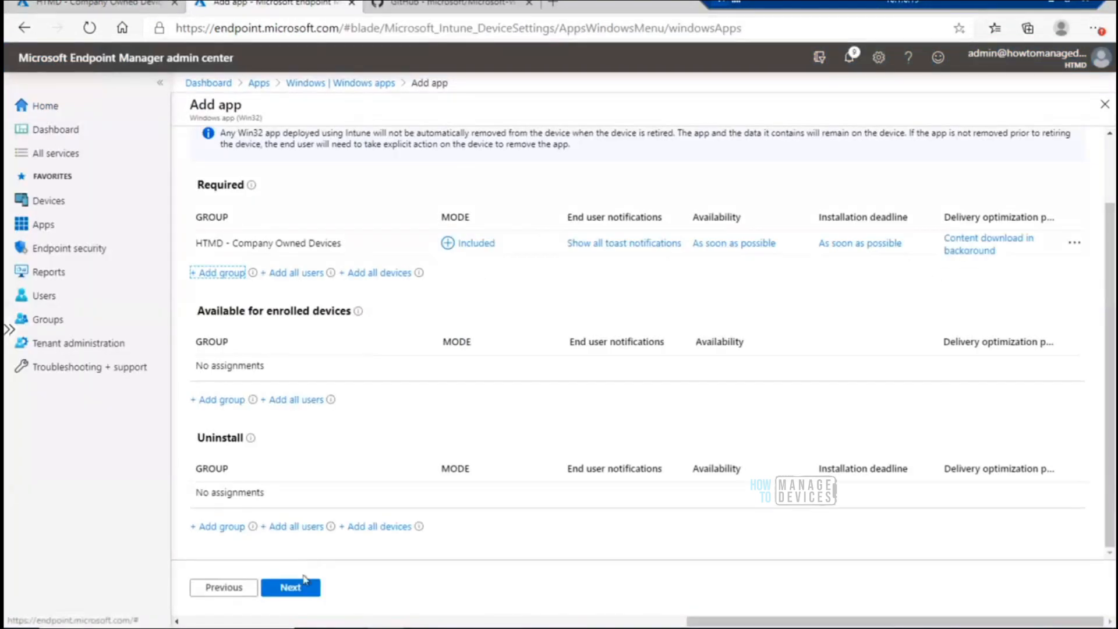
pyautogui.click(300, 589)
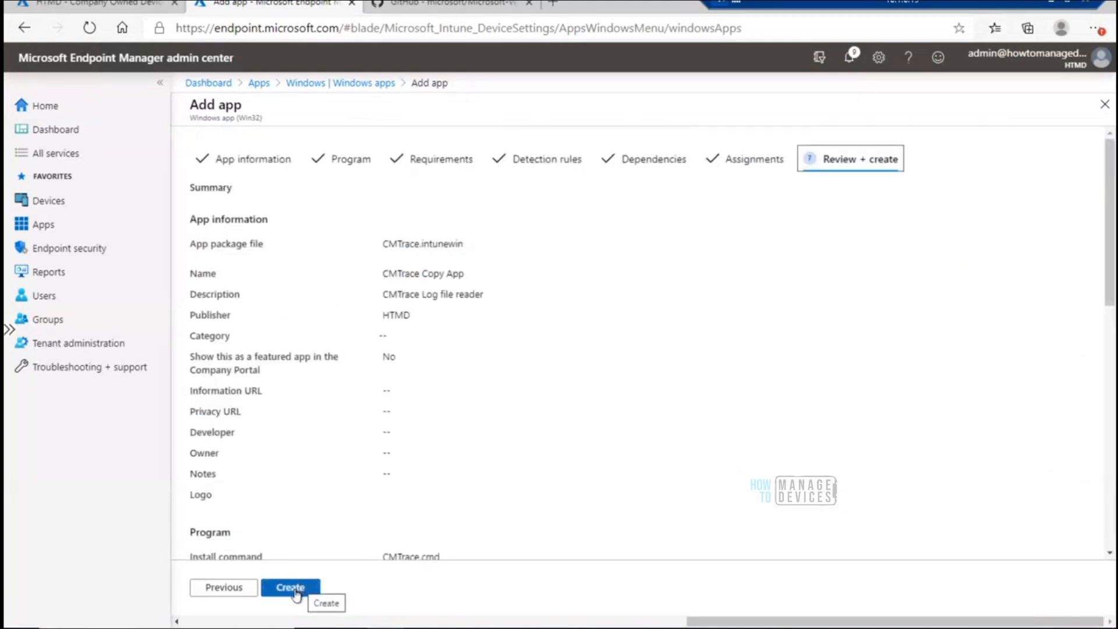
pyautogui.click(291, 587)
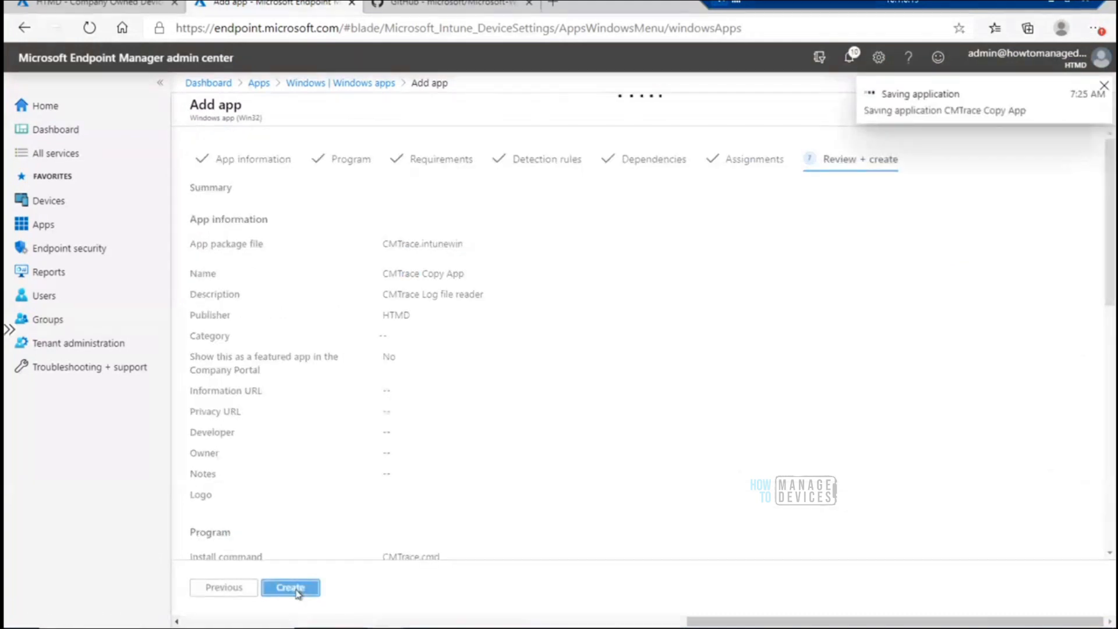
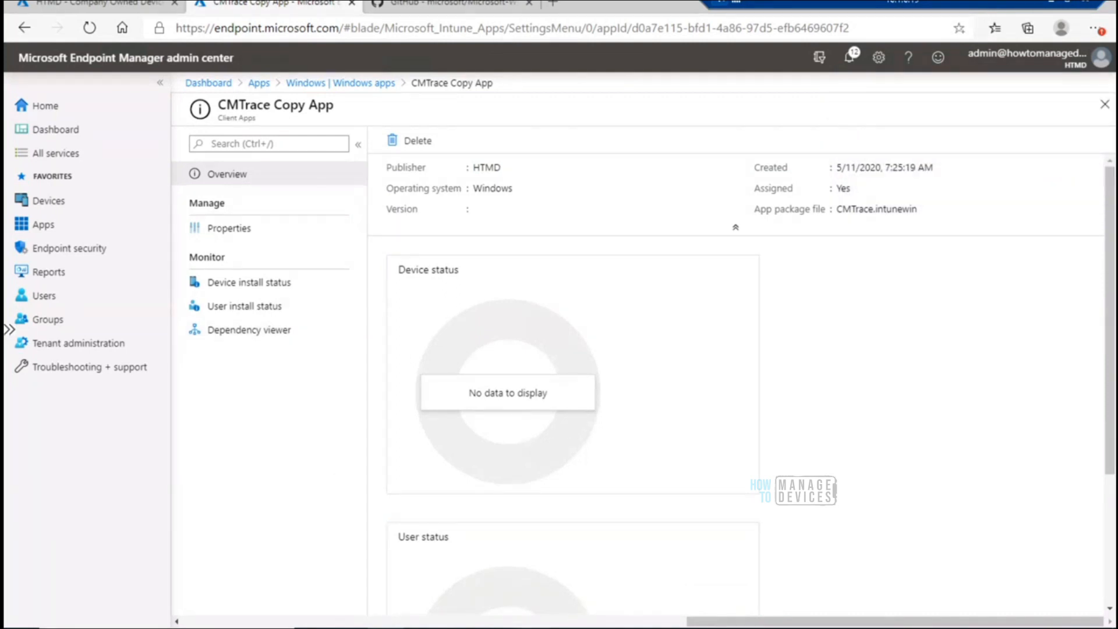
# Switch to the 10.1.0.15 remote desktop session and refresh the local services list
pyautogui.moveTo(682, 588)
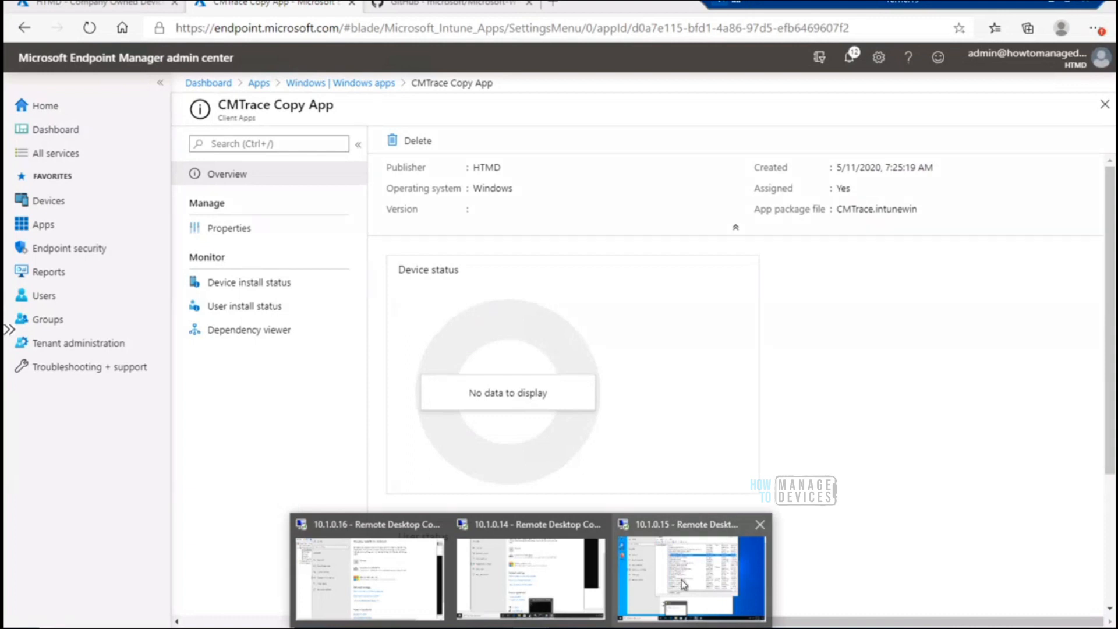
pyautogui.click(683, 584)
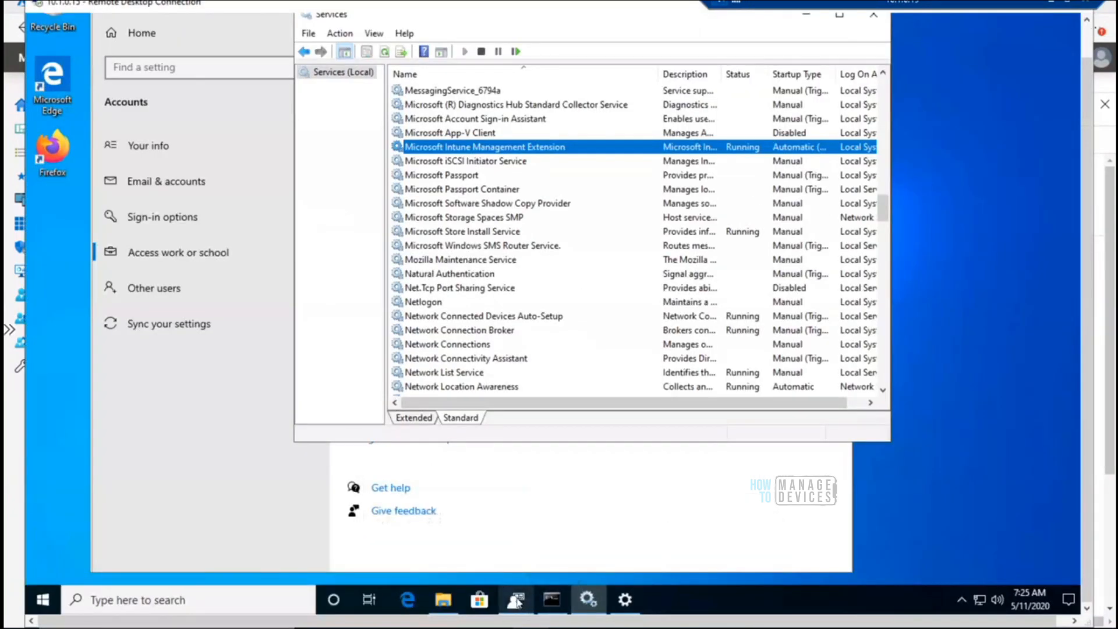
pyautogui.moveTo(517, 602)
pyautogui.rightClick(550, 157)
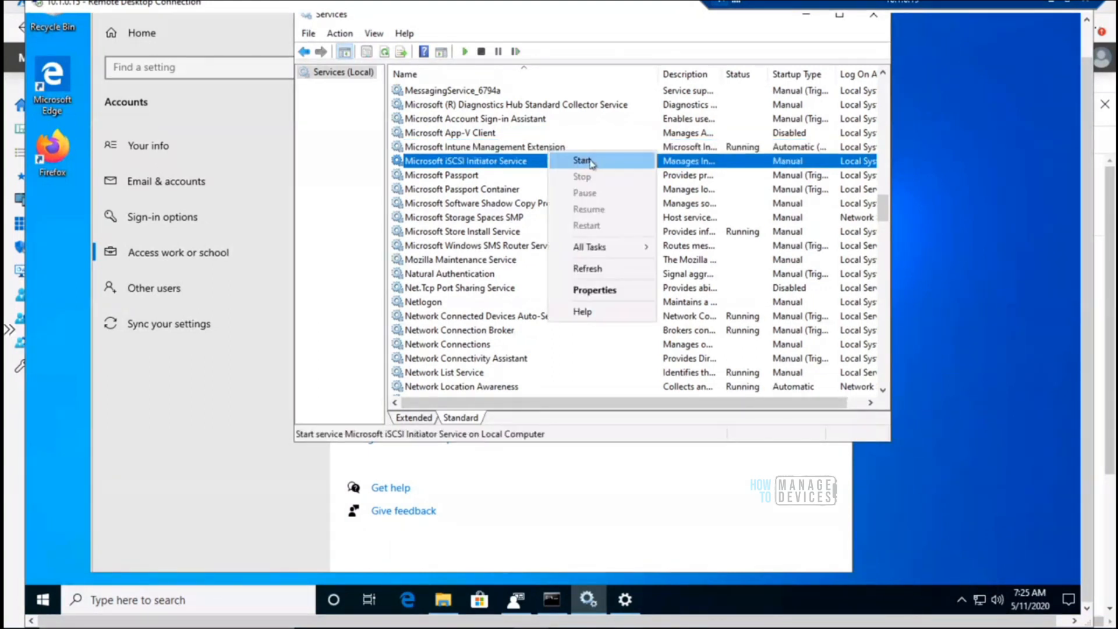
pyautogui.rightClick(352, 76)
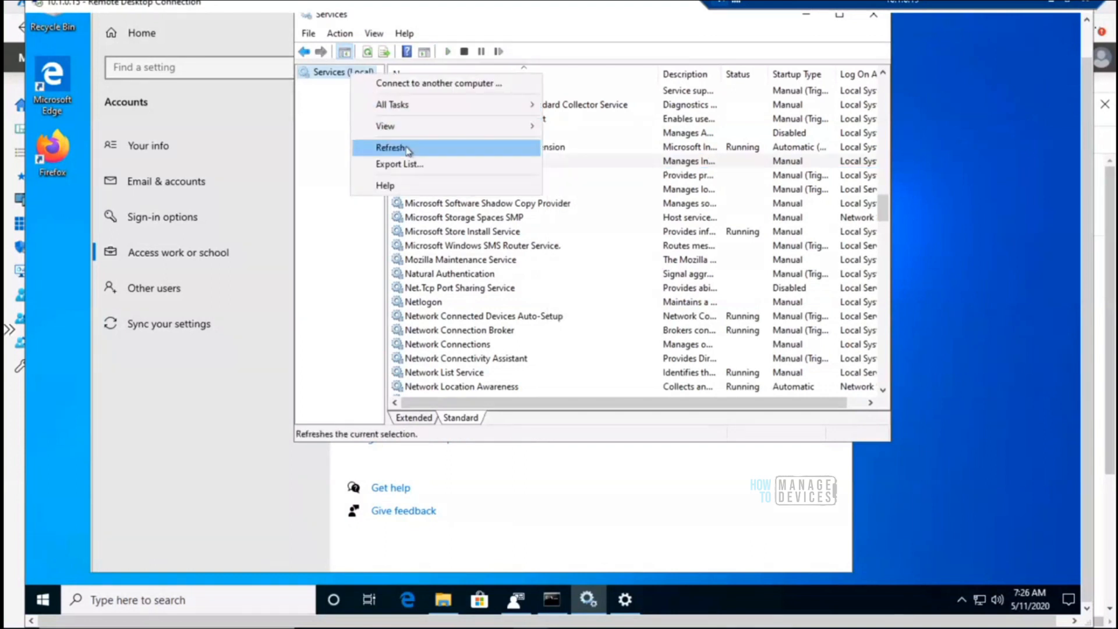
pyautogui.click(408, 149)
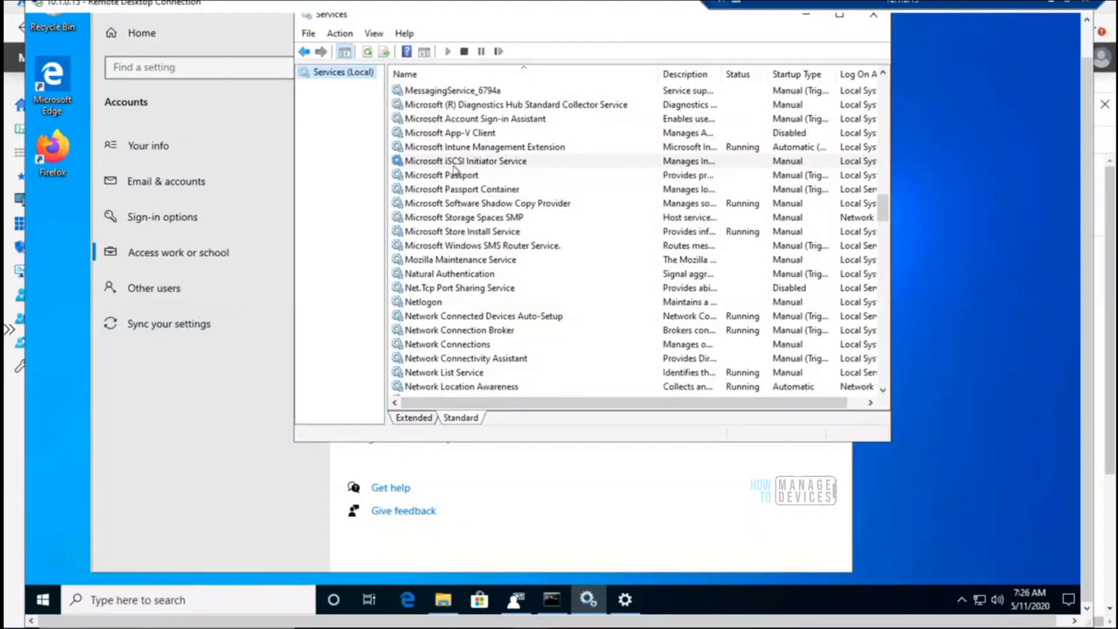
# Restart the Microsoft Intune Management Extension service on the client
pyautogui.click(477, 149)
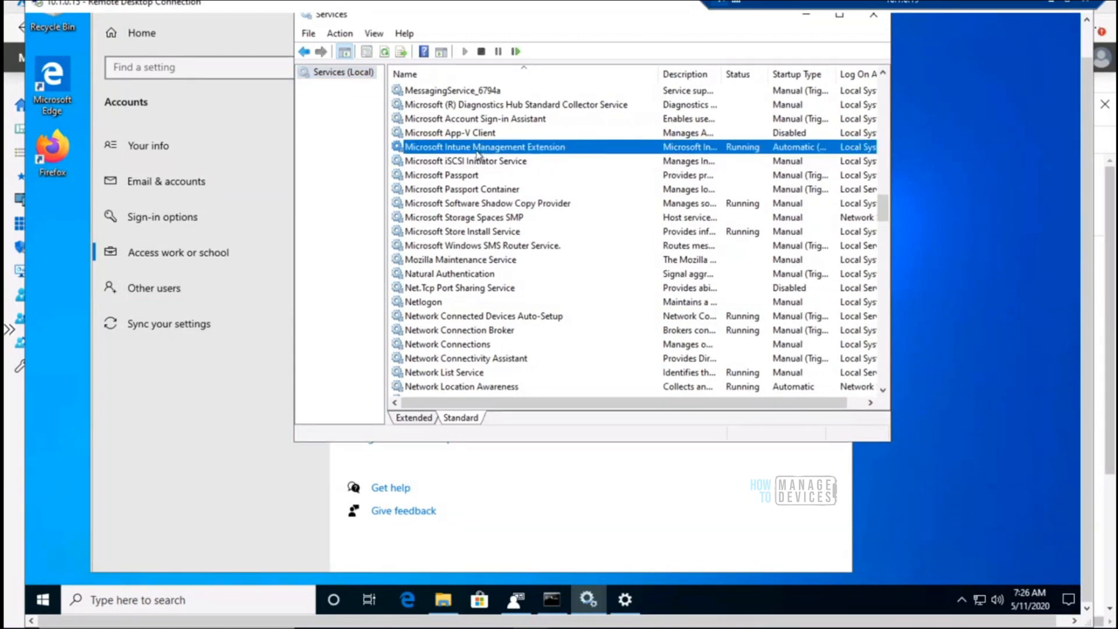
pyautogui.rightClick(477, 152)
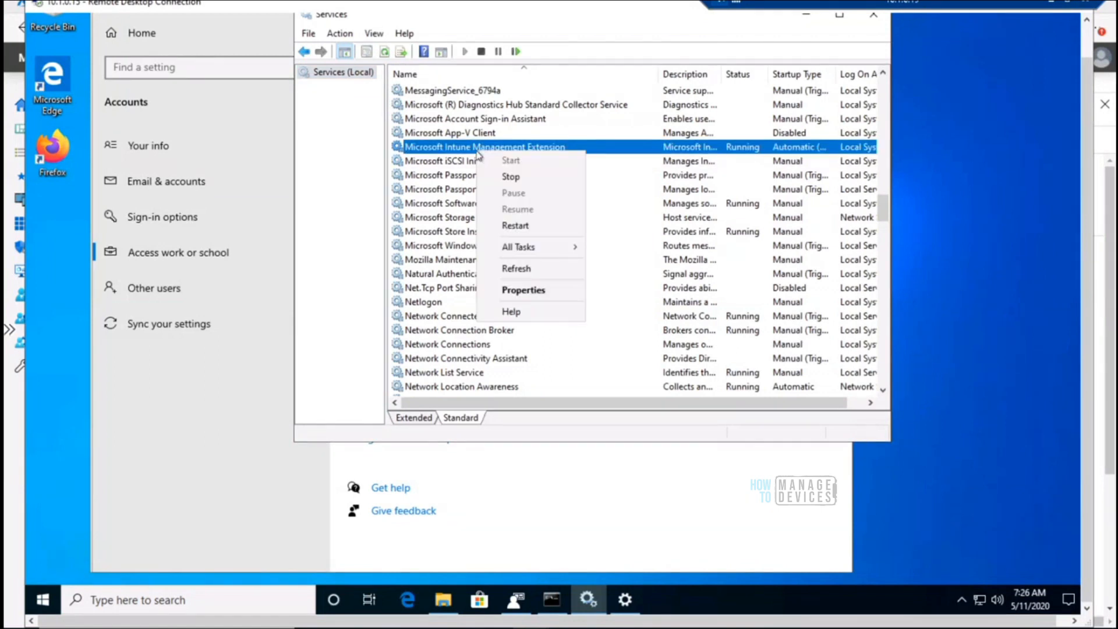
pyautogui.click(526, 229)
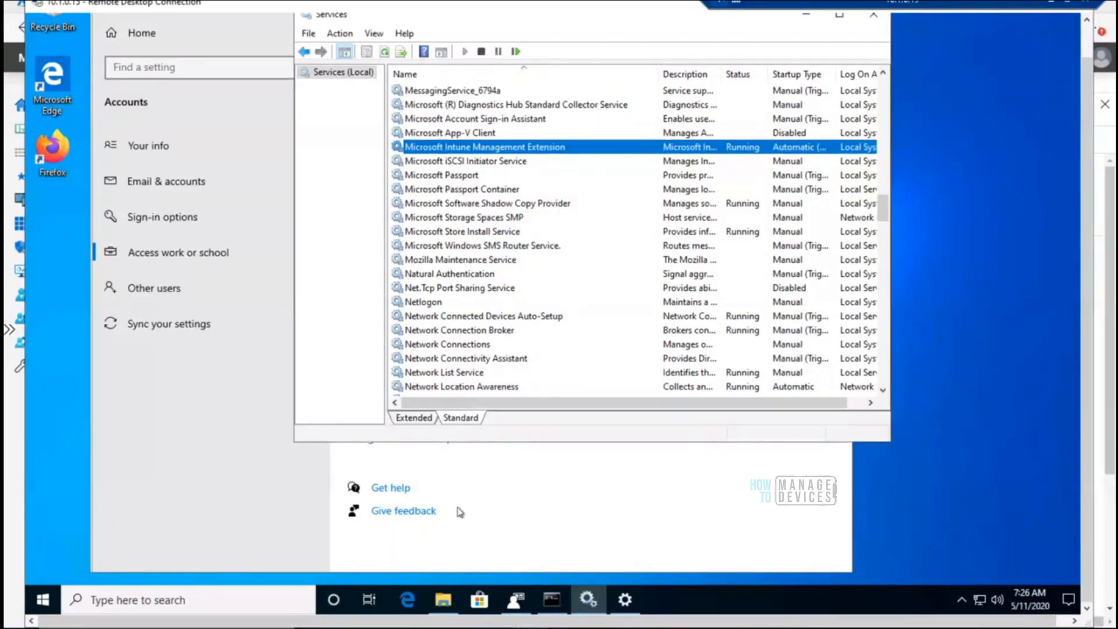
# Open a new File Explorer window on the client and go to the C:\Windows\temp folder
pyautogui.click(443, 600)
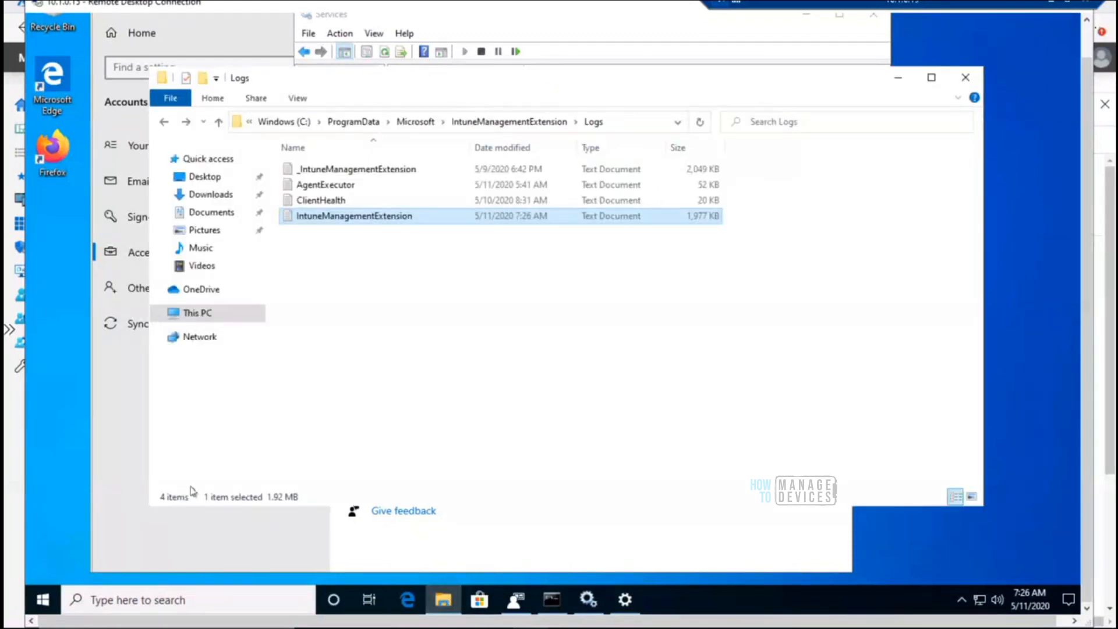
pyautogui.rightClick(444, 601)
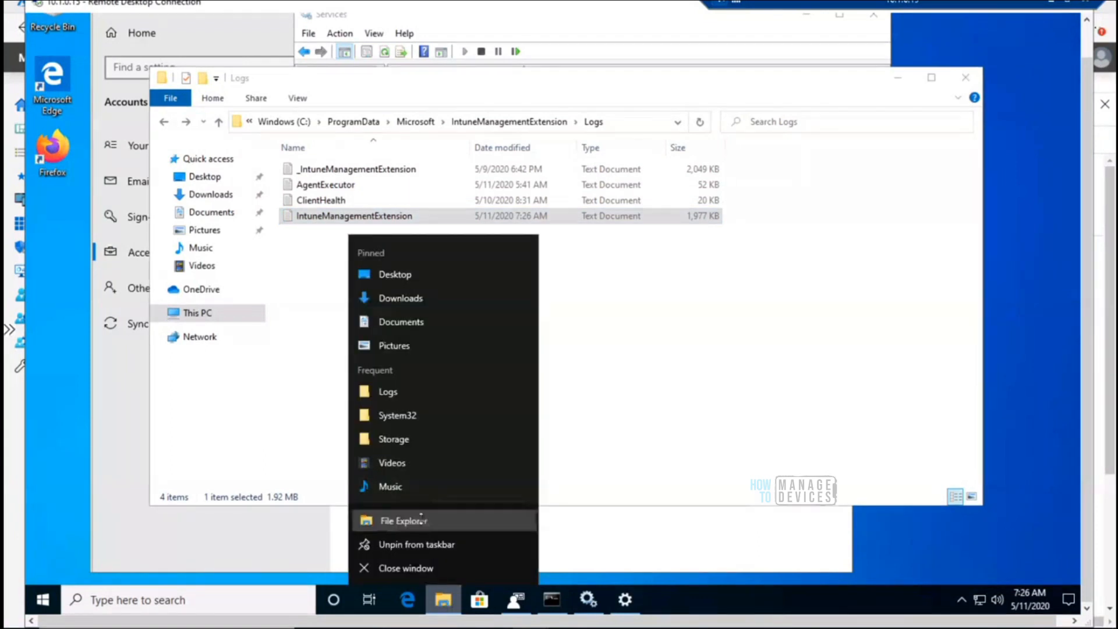
pyautogui.click(421, 518)
pyautogui.click(414, 142)
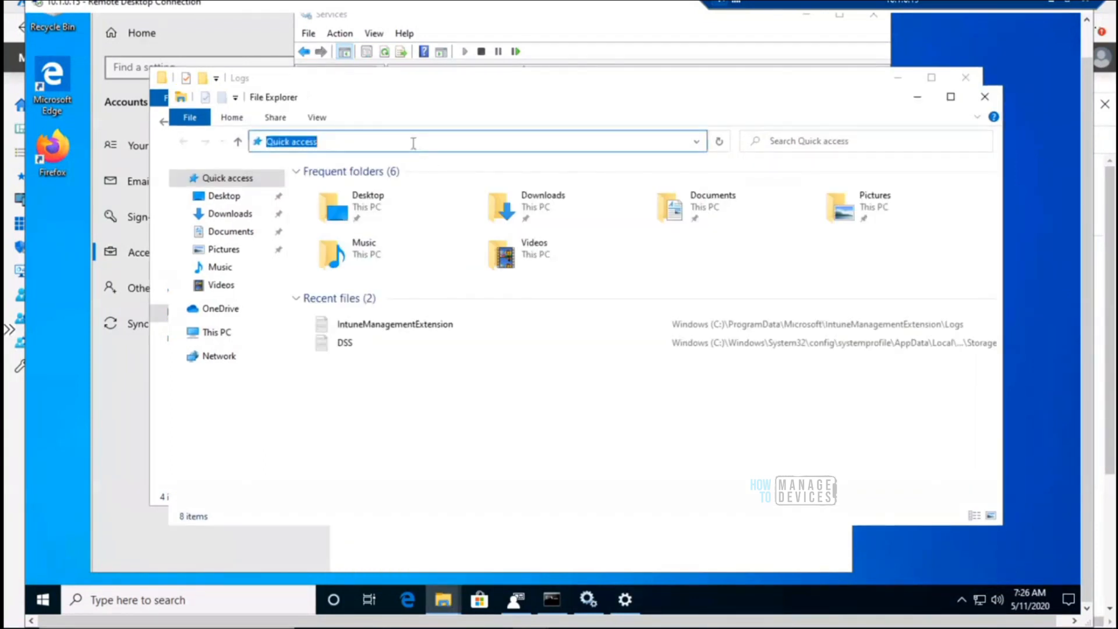
pyautogui.write('C:')
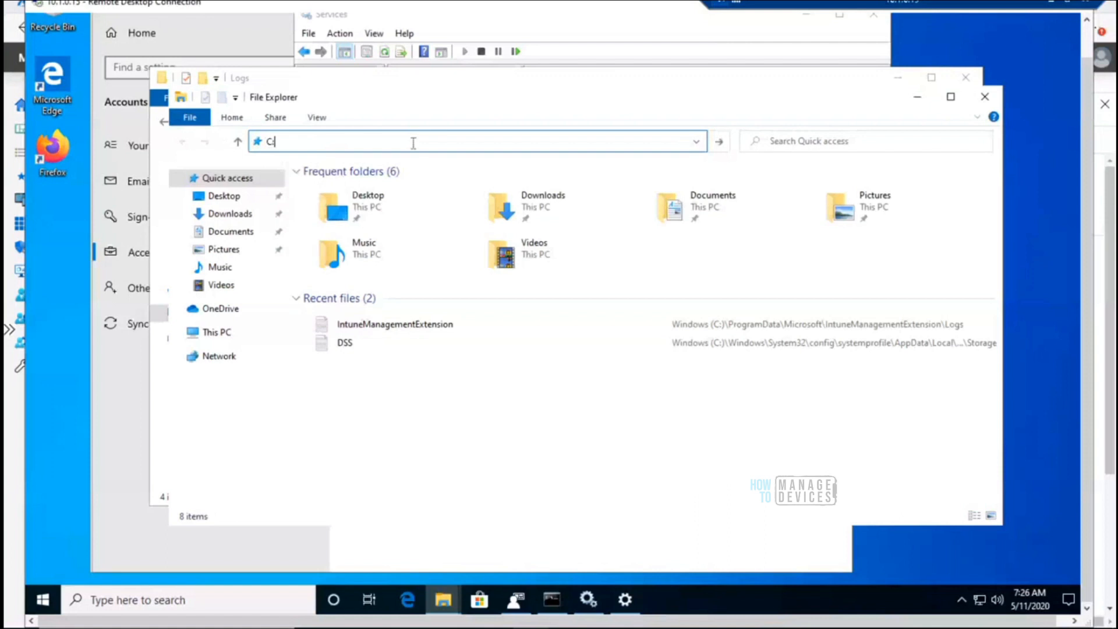
pyautogui.write('Windows')
pyautogui.press('BackSpace')
pyautogui.press('BackSpace')
pyautogui.press('BackSpace')
pyautogui.press('BackSpace')
pyautogui.press('BackSpace')
pyautogui.press('BackSpace')
pyautogui.press('BackSpace')
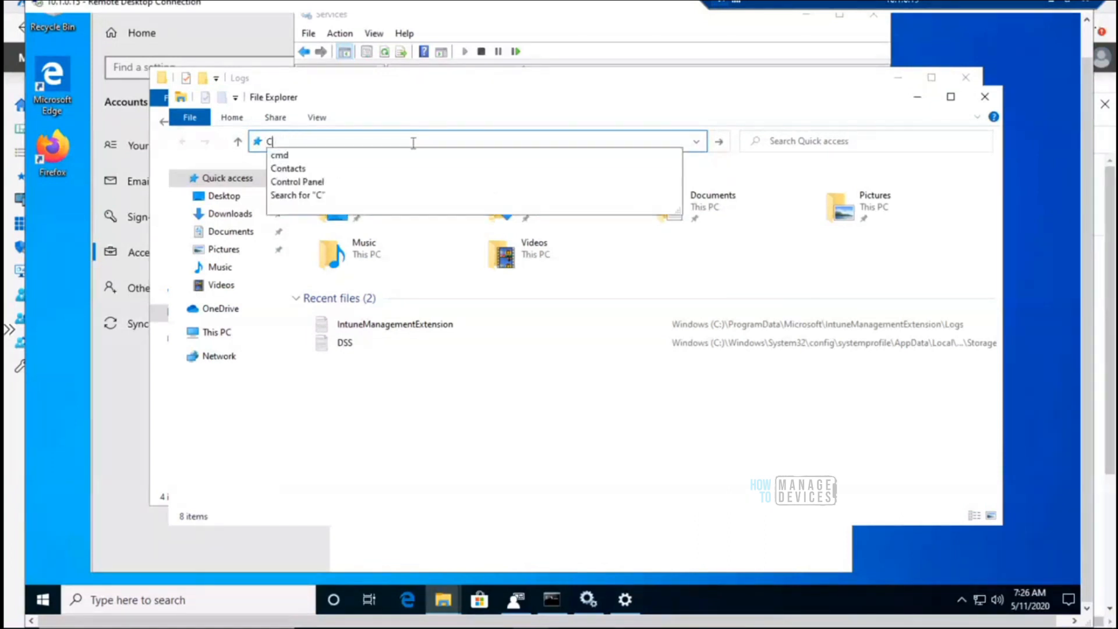
pyautogui.write(':\\Windo')
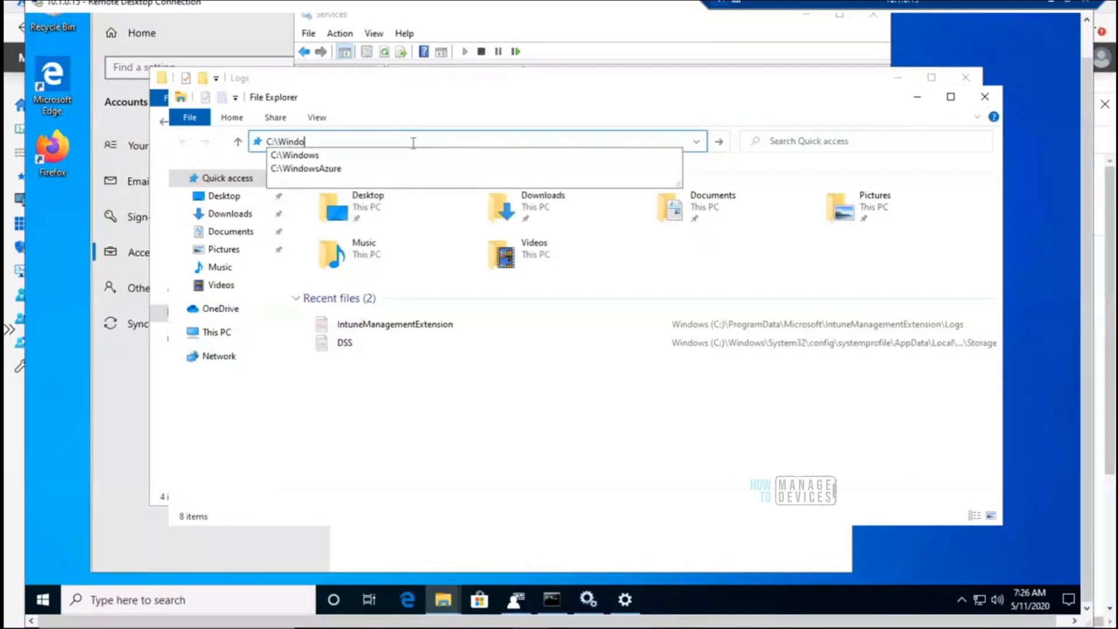
pyautogui.press('Down')
pyautogui.write('\\')
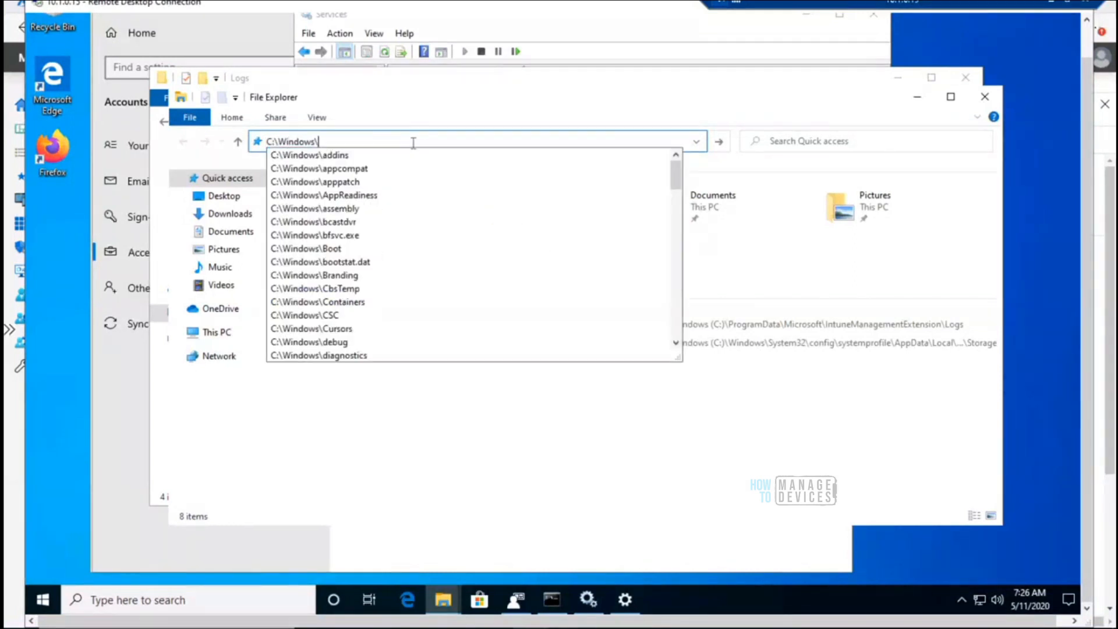
pyautogui.write('temp')
pyautogui.press('Return')
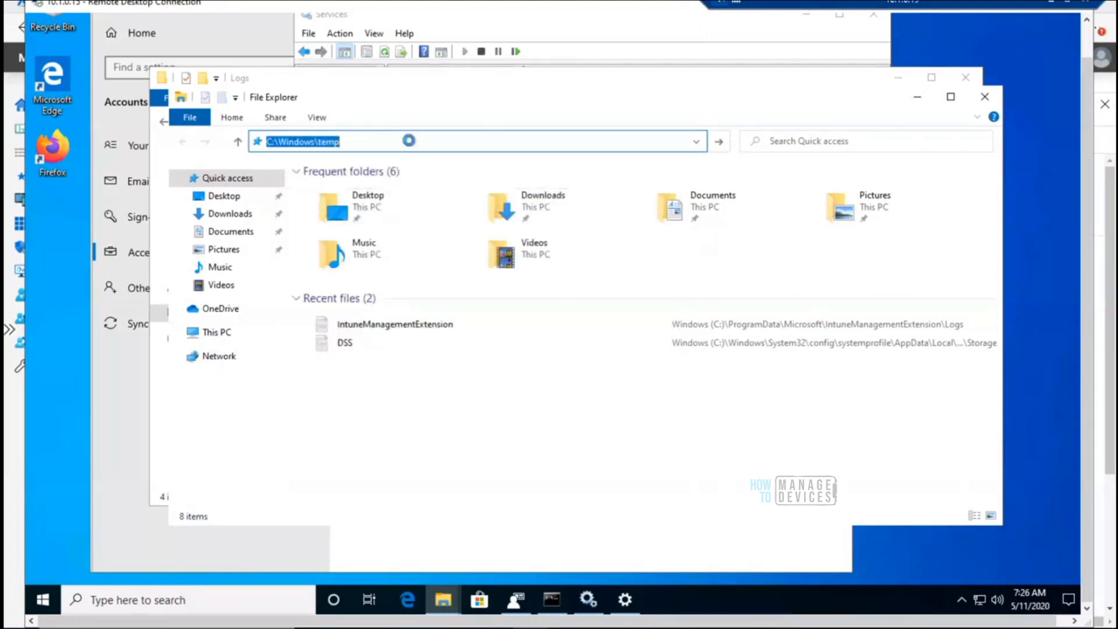
# Refresh the Temp folder to check whether new files have been copied
pyautogui.click(594, 309)
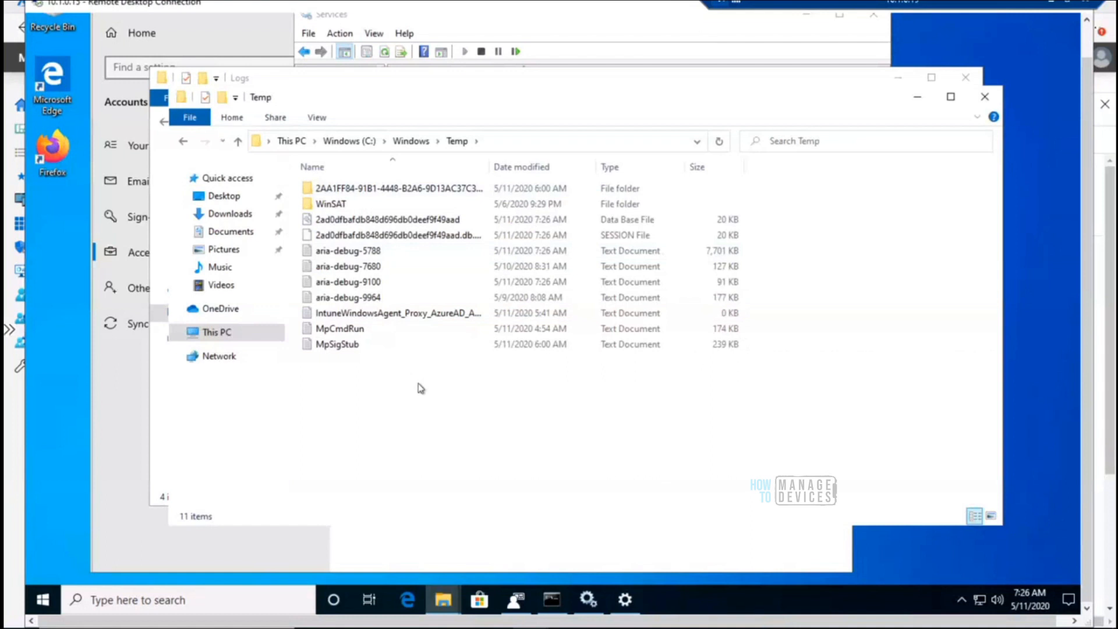
pyautogui.rightClick(421, 388)
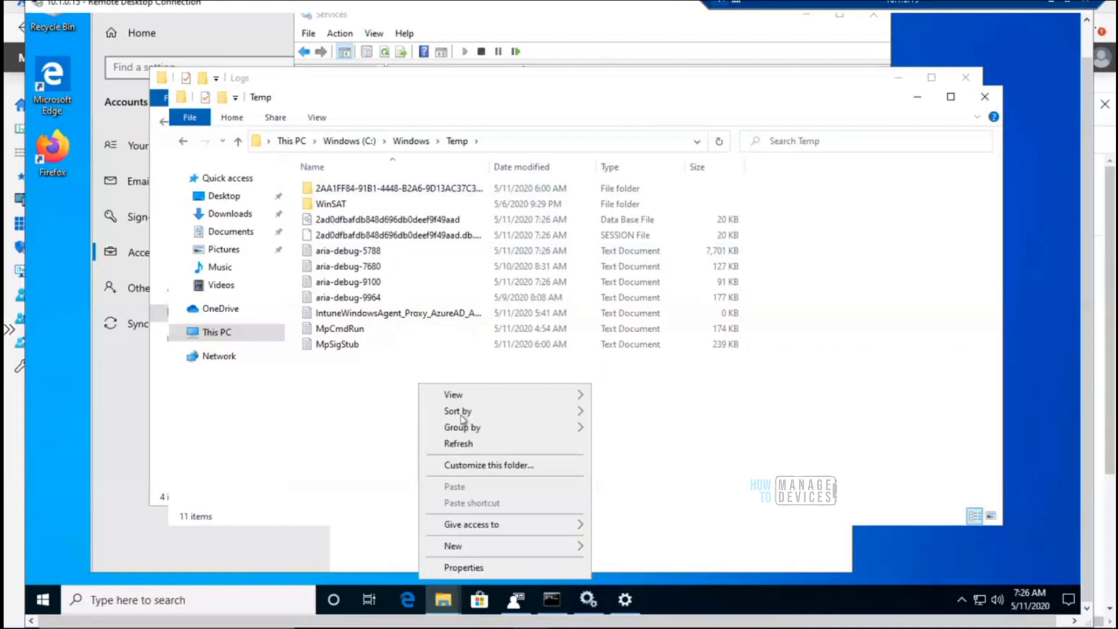
pyautogui.click(475, 446)
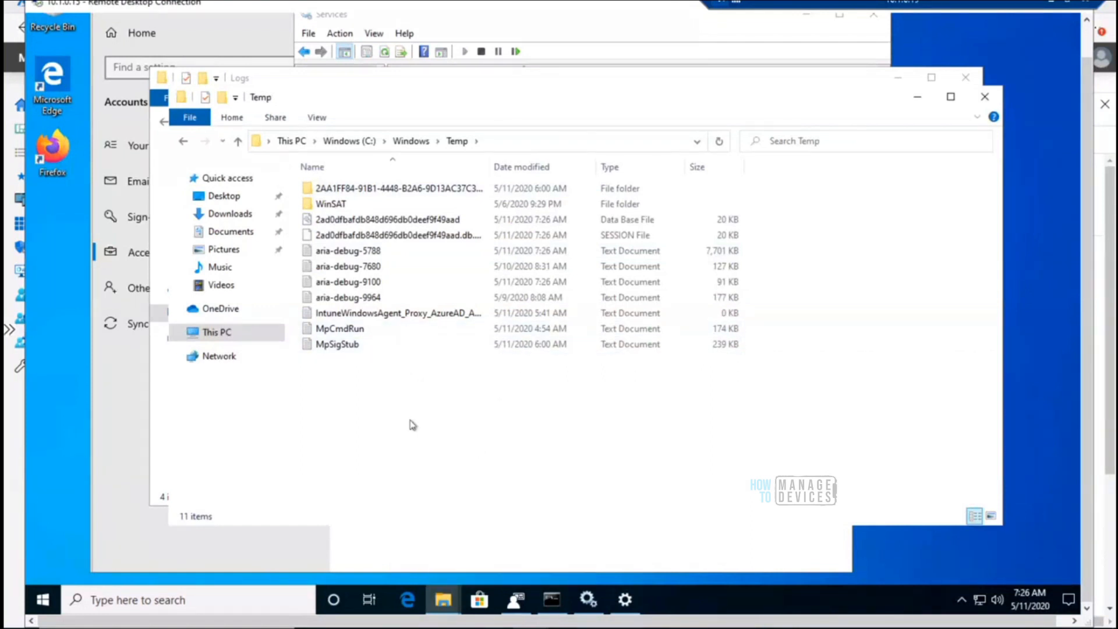
# Open the IntuneManagementExtension log from the Logs folder in Notepad and maximize its window
pyautogui.click(443, 601)
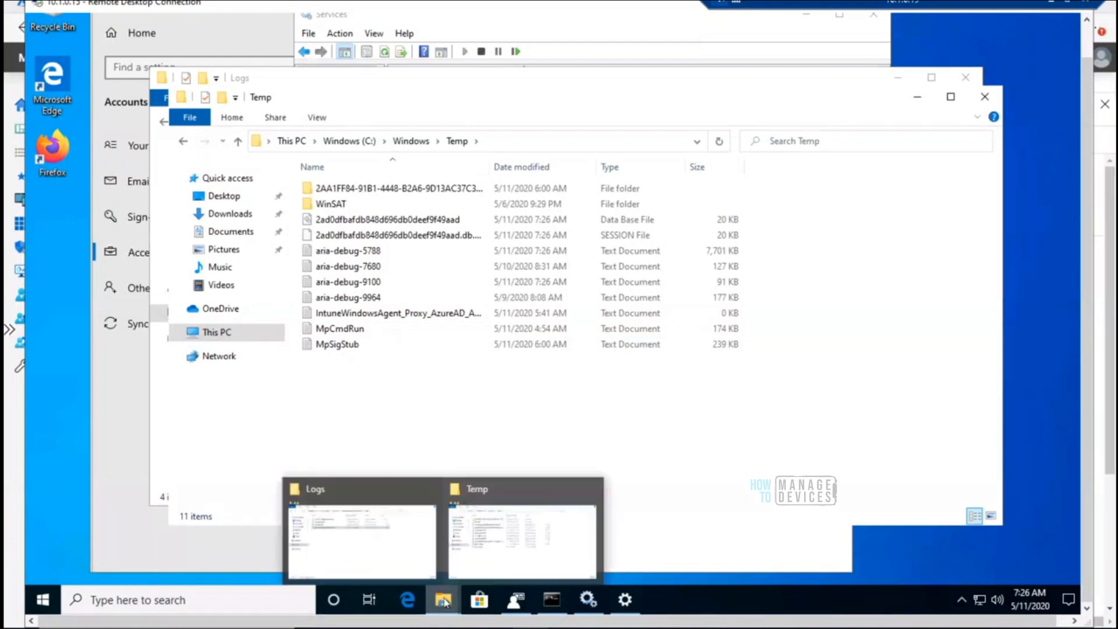
pyautogui.click(382, 532)
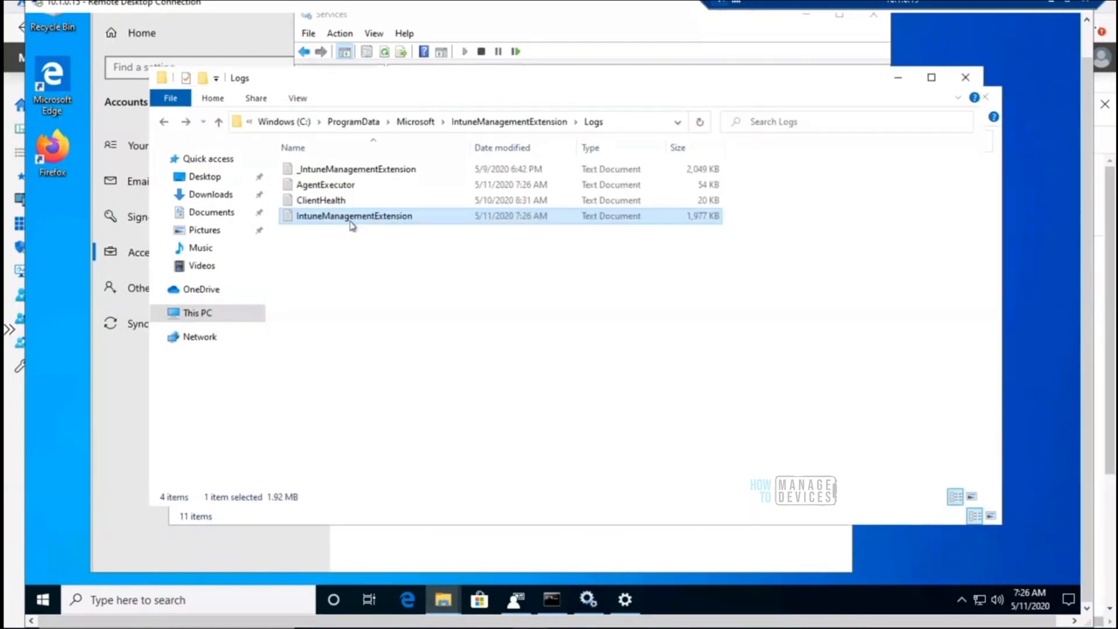
pyautogui.doubleClick(351, 217)
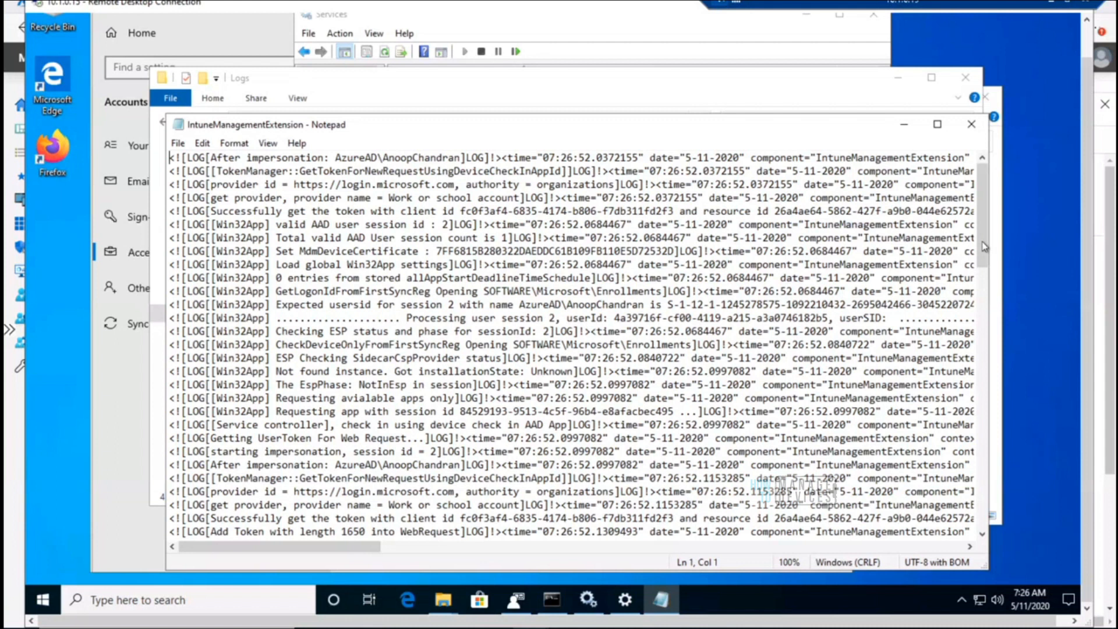
pyautogui.scroll(-15, 984, 247)
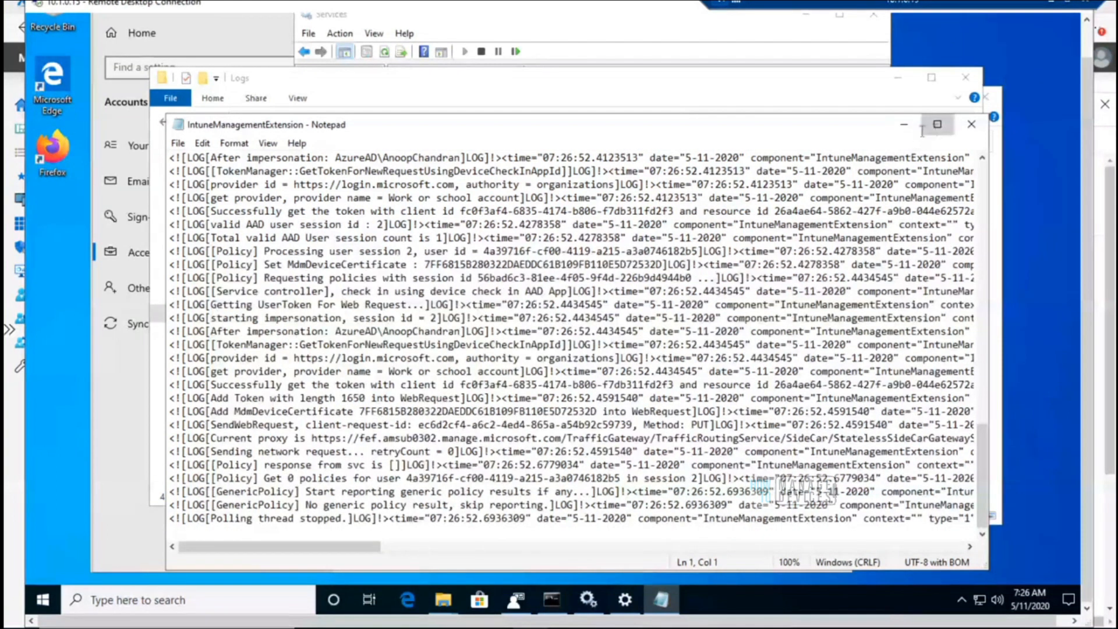
pyautogui.click(937, 124)
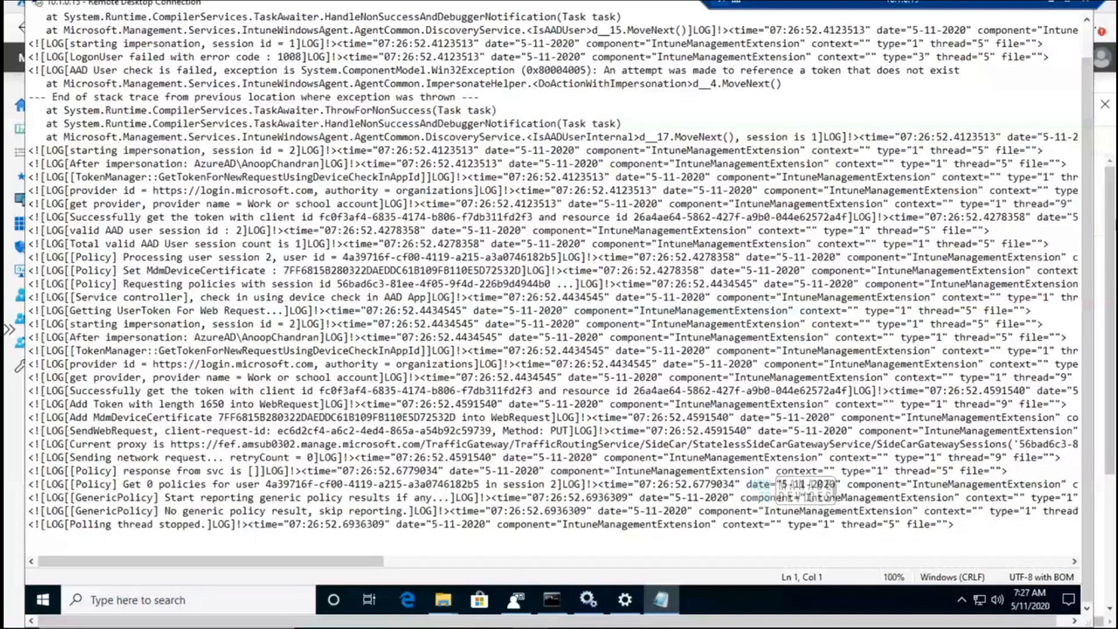
# Turn on word wrap for the IntuneManagementExtension log in Notepad
pyautogui.scroll(1, 128, 44)
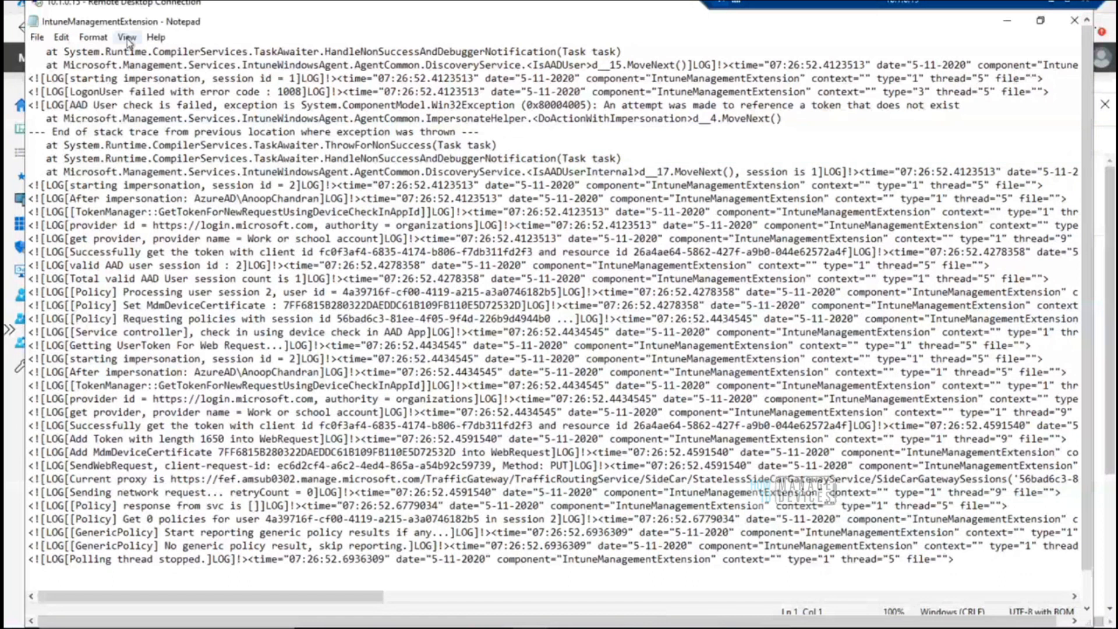
pyautogui.click(93, 37)
pyautogui.click(116, 56)
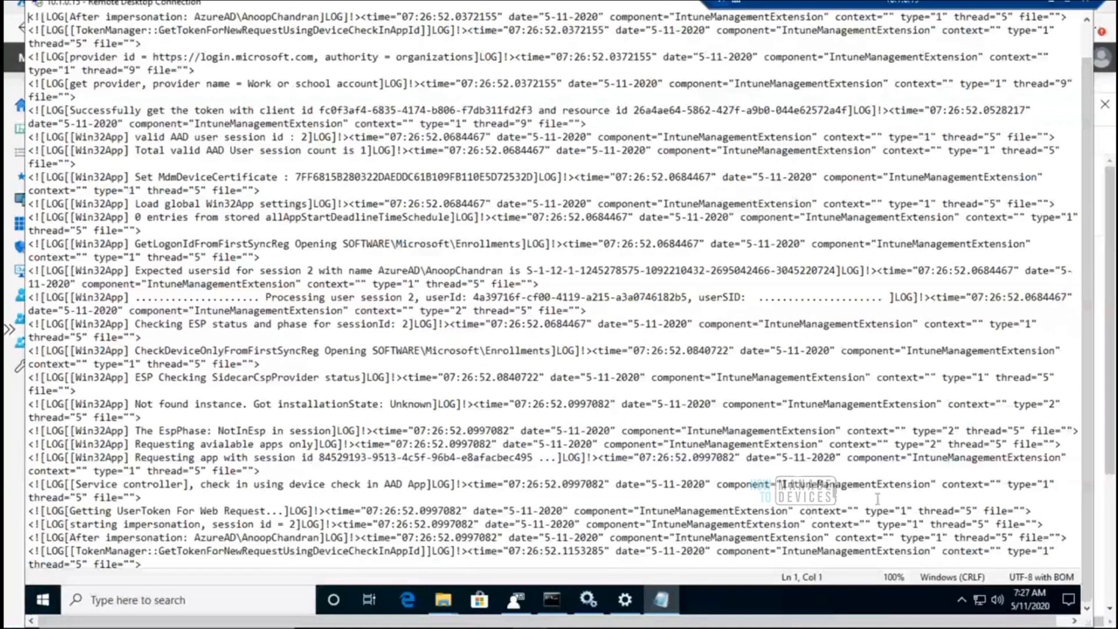
# Read through the log to its end, examining the Win32App and policy entries and the timestamps of the latest entries
pyautogui.click(1065, 539)
pyautogui.press('Down')
pyautogui.press('Down')
pyautogui.press('Down')
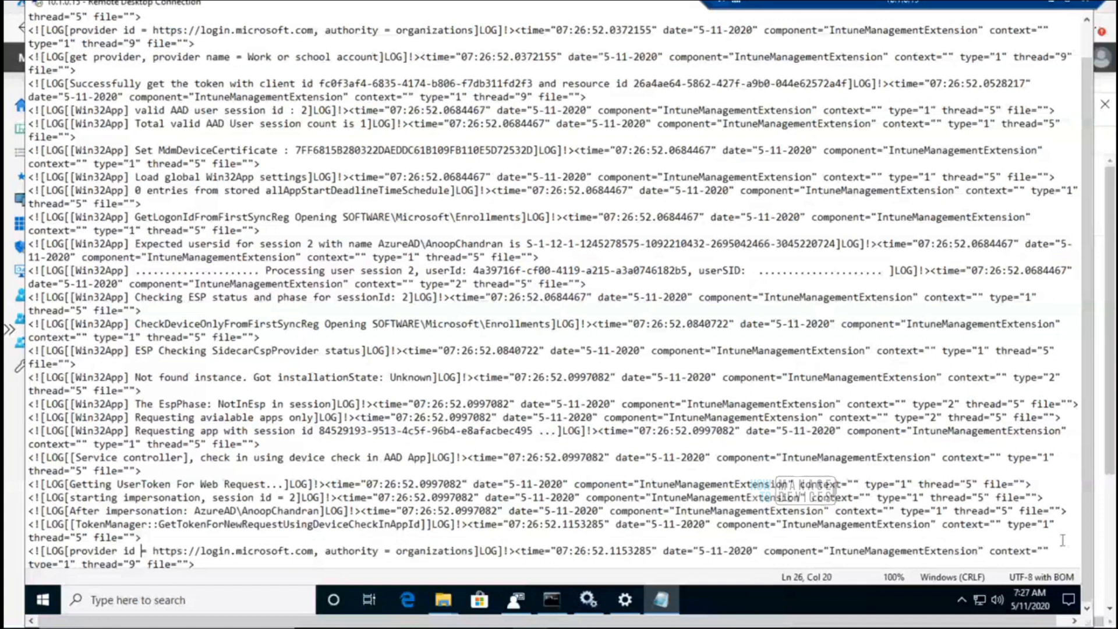
pyautogui.press('Down')
pyautogui.press('Down')
pyautogui.press('Down')
pyautogui.press('Down')
pyautogui.press('Down')
pyautogui.press('Down')
pyautogui.press('Down')
pyautogui.press('Down')
pyautogui.press('Down')
pyautogui.press('Down')
pyautogui.press('Down')
pyautogui.press('Down')
pyautogui.press('Down')
pyautogui.press('Down')
pyautogui.press('Down')
pyautogui.press('Down')
pyautogui.press('Down')
pyautogui.press('Down')
pyautogui.press('Down')
pyautogui.press('Down')
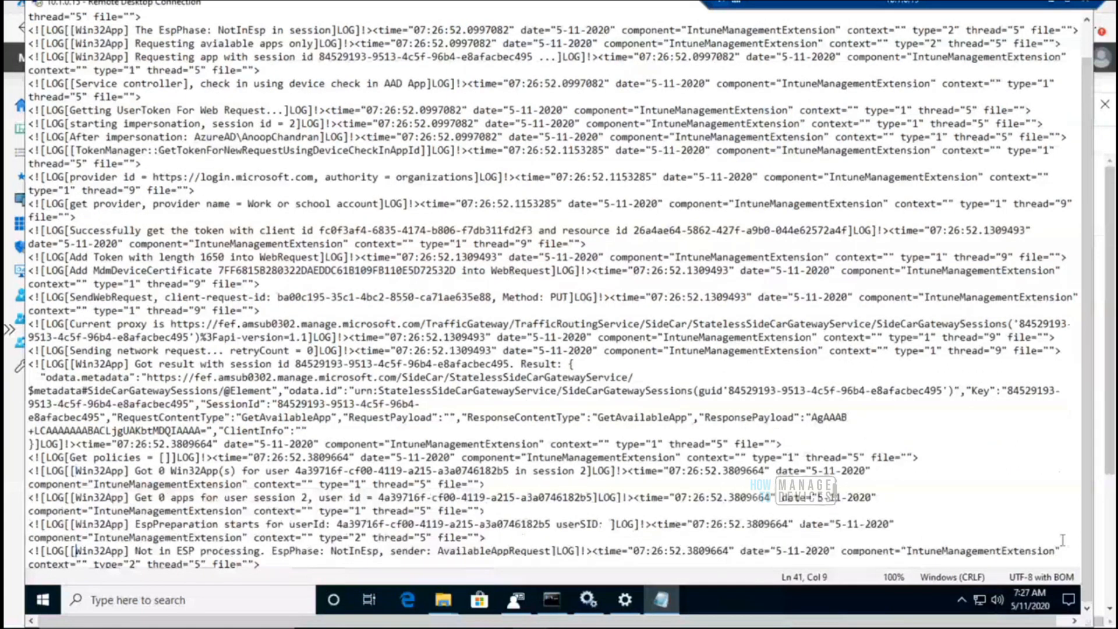
pyautogui.press('Down')
pyautogui.press('Down')
pyautogui.press('Down')
pyautogui.press('Down')
pyautogui.press('Down')
pyautogui.press('Down')
pyautogui.press('Down')
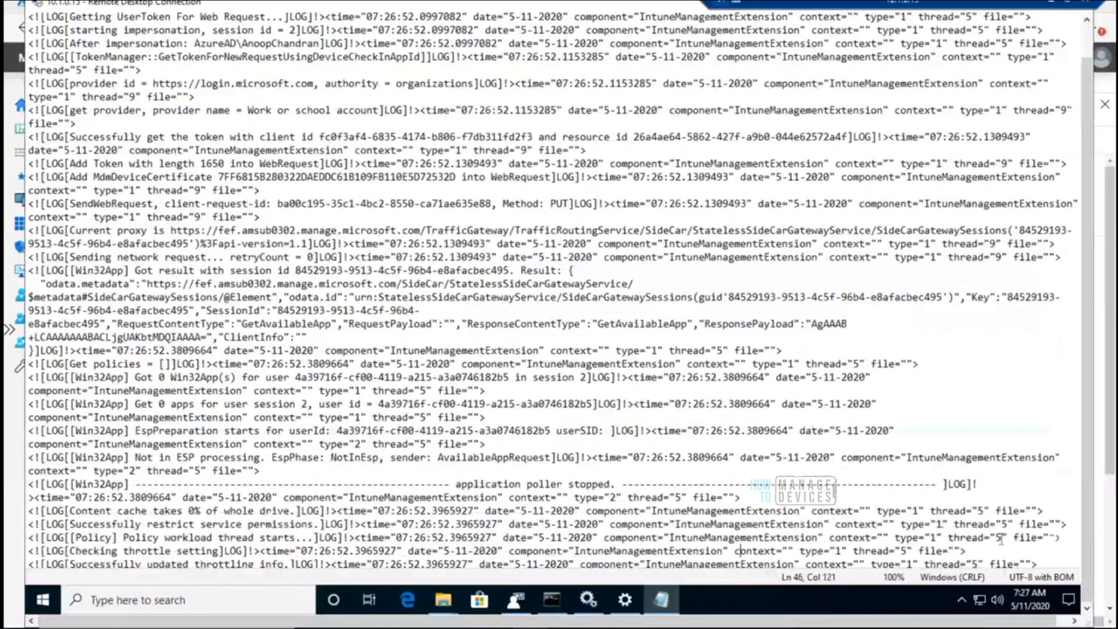
pyautogui.press('Down')
pyautogui.press('Down')
pyautogui.press('Down')
pyautogui.press('Down')
pyautogui.press('Down')
pyautogui.press('Down')
pyautogui.press('Down')
pyautogui.press('Down')
pyautogui.press('Down')
pyautogui.press('Down')
pyautogui.press('Down')
pyautogui.press('Down')
pyautogui.press('Down')
pyautogui.press('Down')
pyautogui.press('Down')
pyautogui.press('Down')
pyautogui.press('Down')
pyautogui.press('Down')
pyautogui.press('Down')
pyautogui.press('Down')
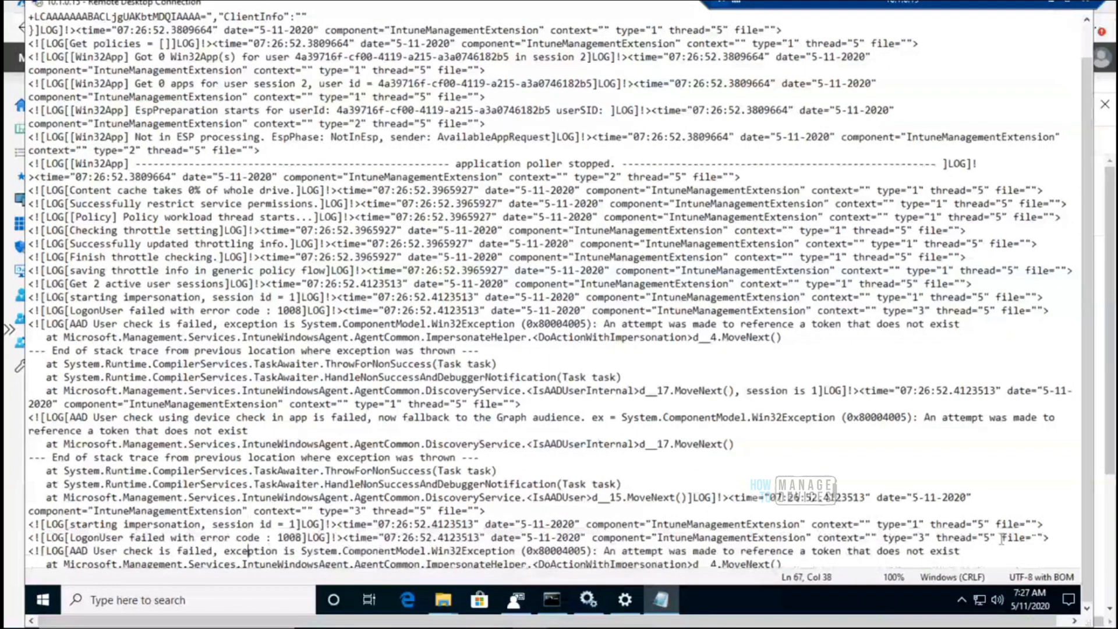
pyautogui.hotkey('ctrl', 'End')
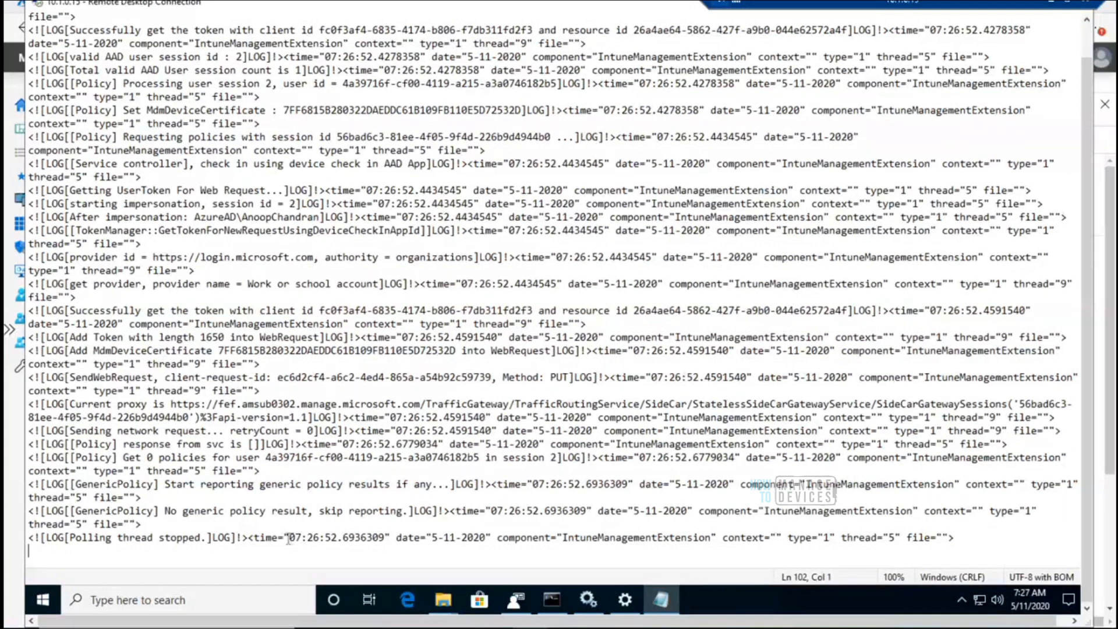
pyautogui.moveTo(289, 537); pyautogui.dragTo(337, 537)
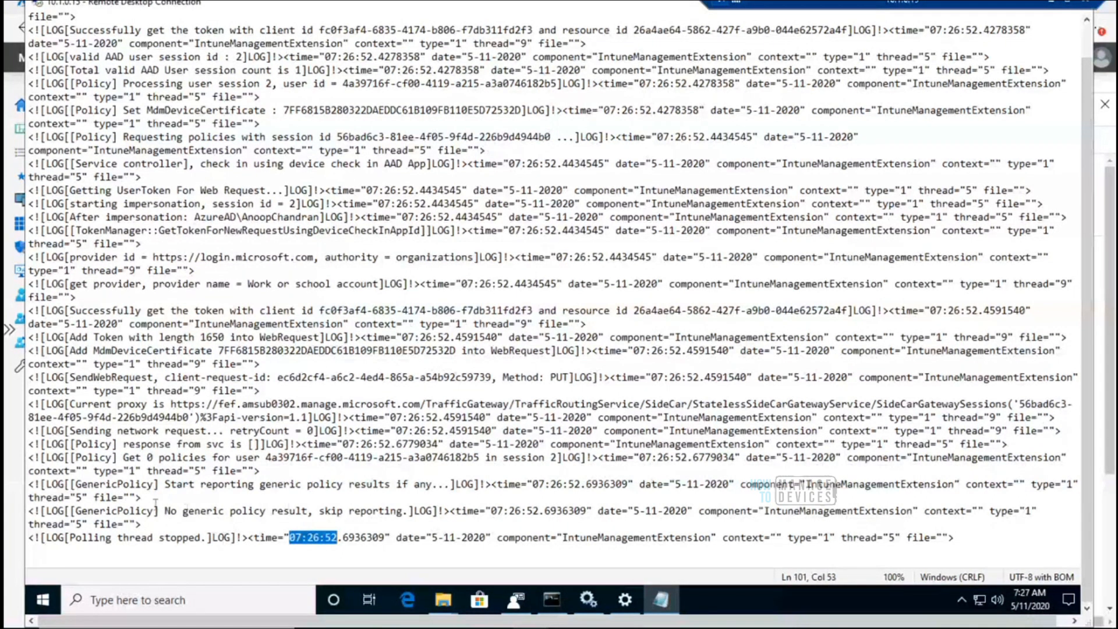
pyautogui.moveTo(159, 492); pyautogui.dragTo(348, 488)
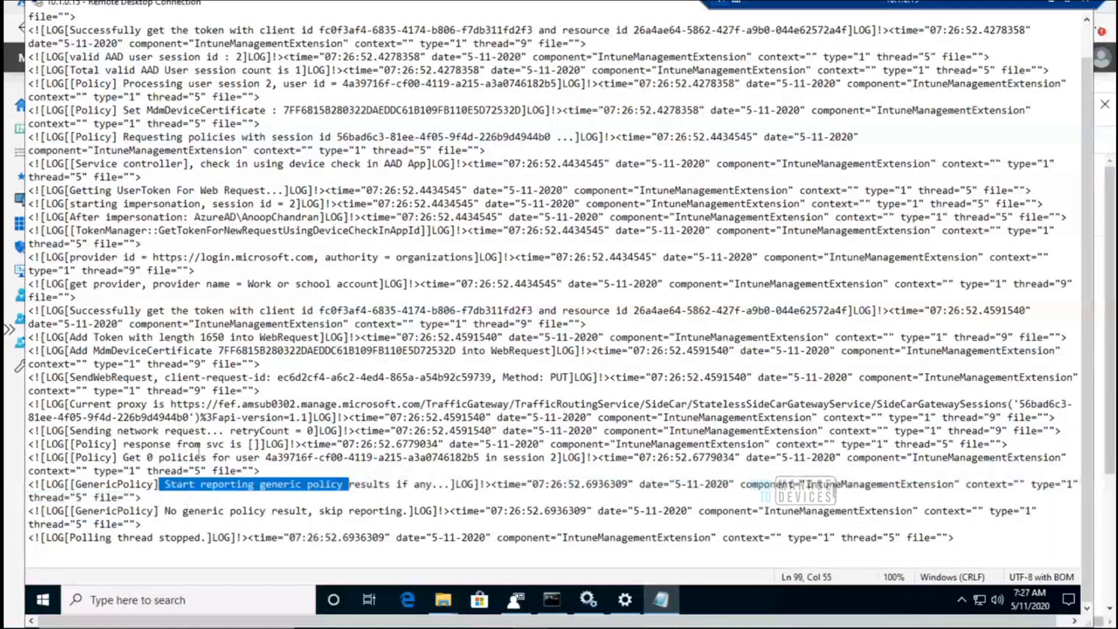
# Search the IntuneManagementExtension log for CMTrace, both downwards and upwards from the current line
pyautogui.click(149, 433)
pyautogui.hotkey('ctrl', 'f')
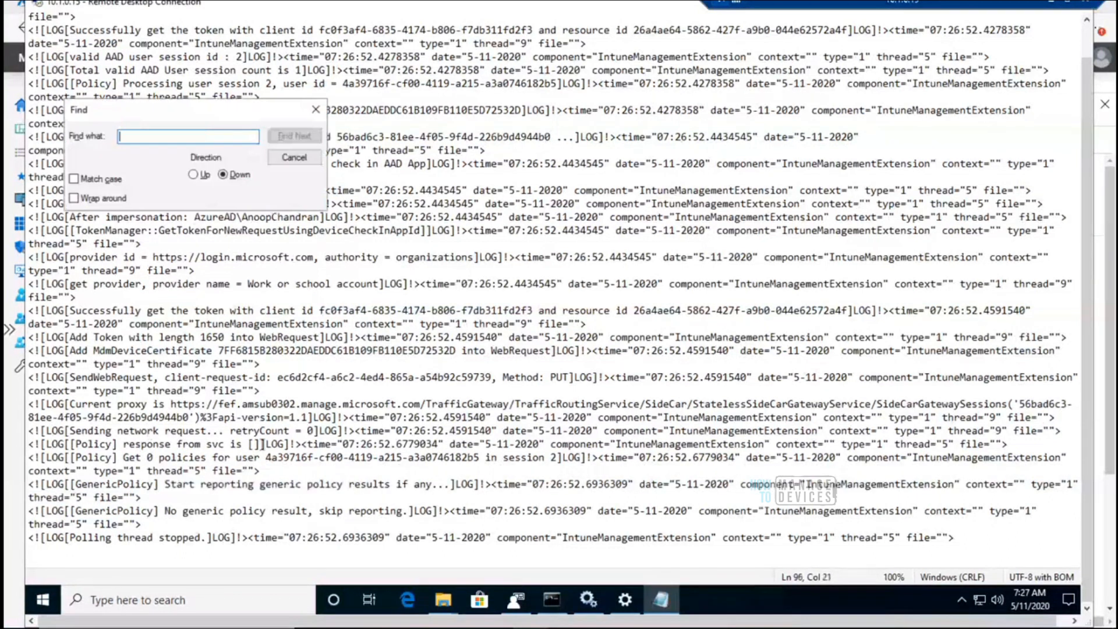
pyautogui.write('CMTrace')
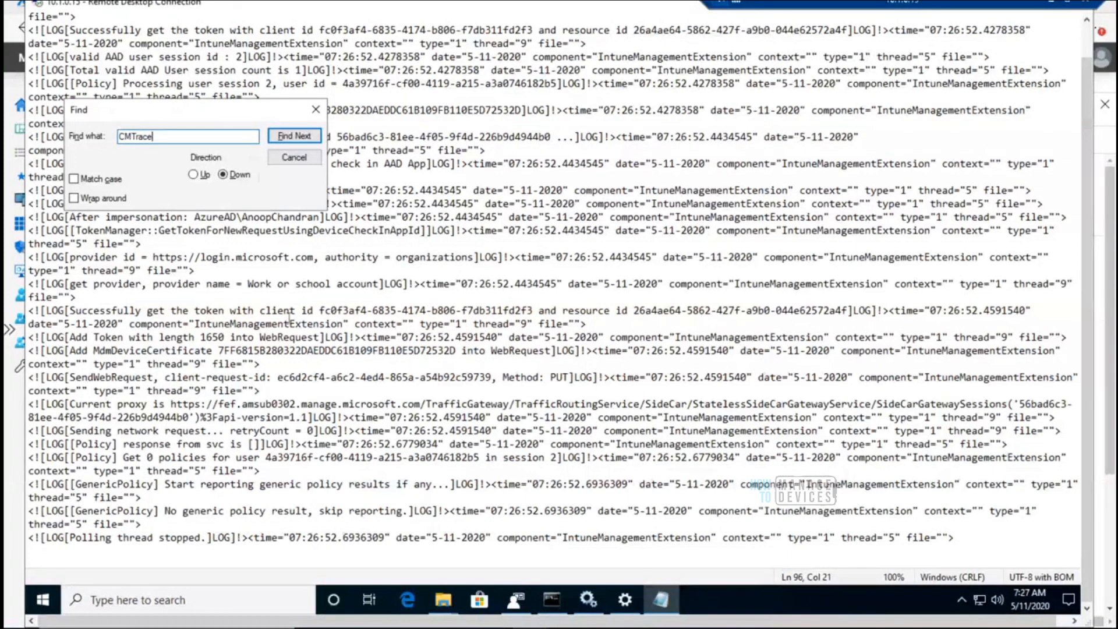
pyautogui.press('Return')
pyautogui.click(588, 347)
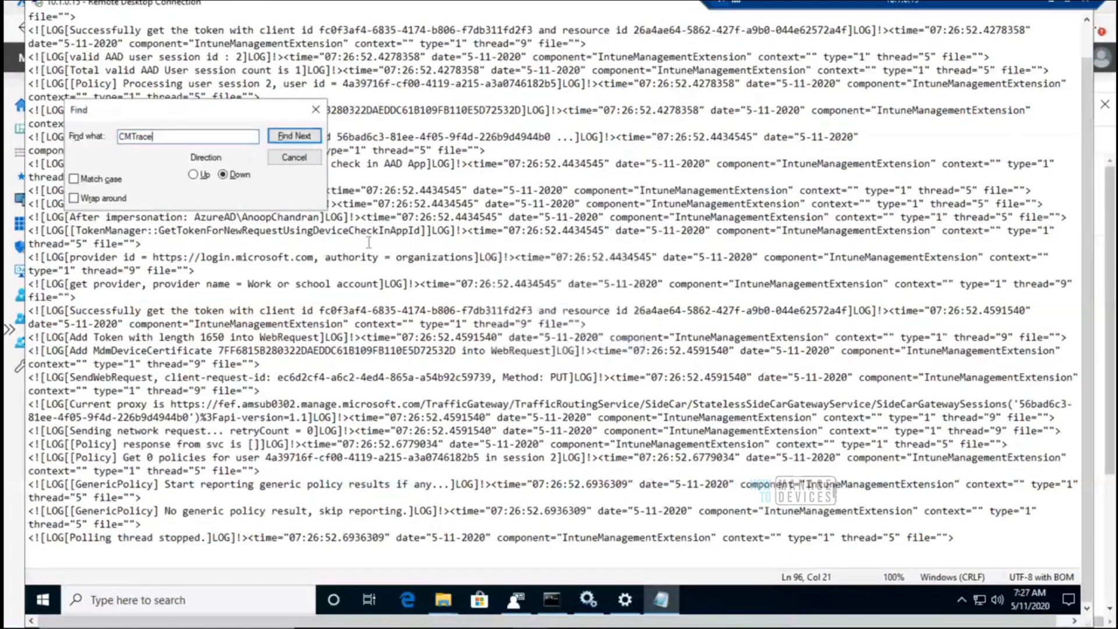
pyautogui.hotkey('alt', 'u')
pyautogui.click(290, 137)
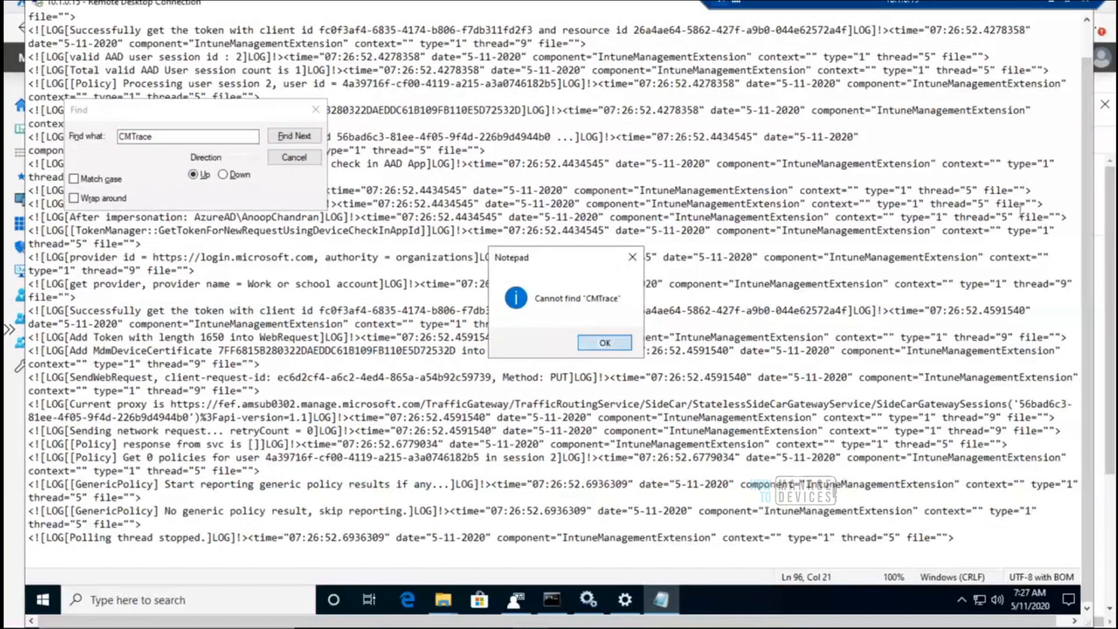
pyautogui.press('Return')
# Close the log and reopen the current IntuneManagementExtension file from the Logs folder
pyautogui.rightClick(663, 605)
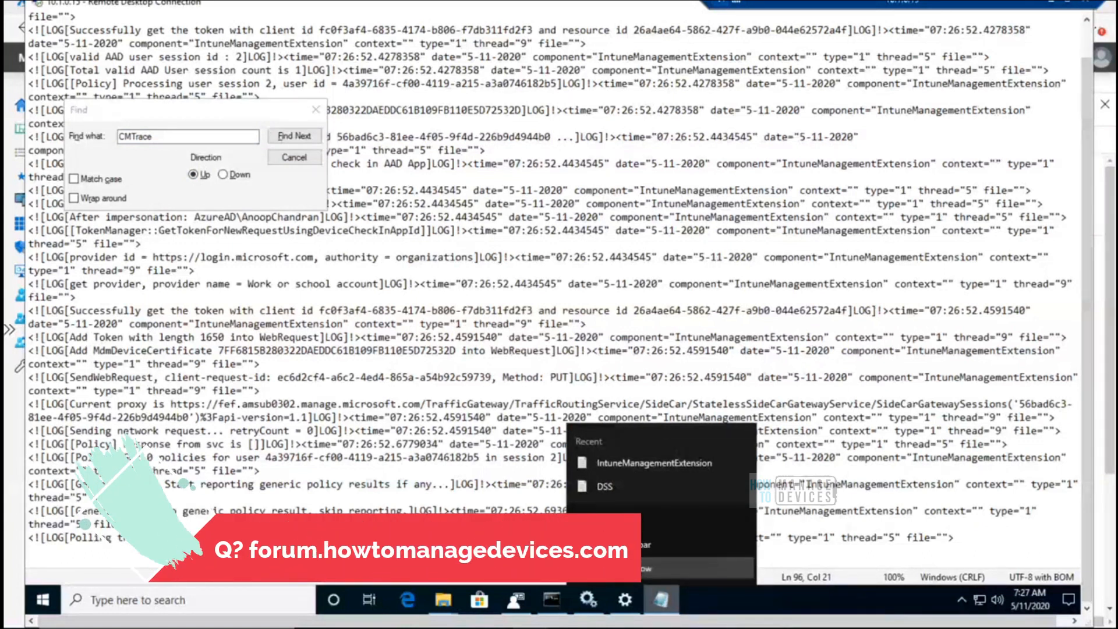
pyautogui.click(670, 568)
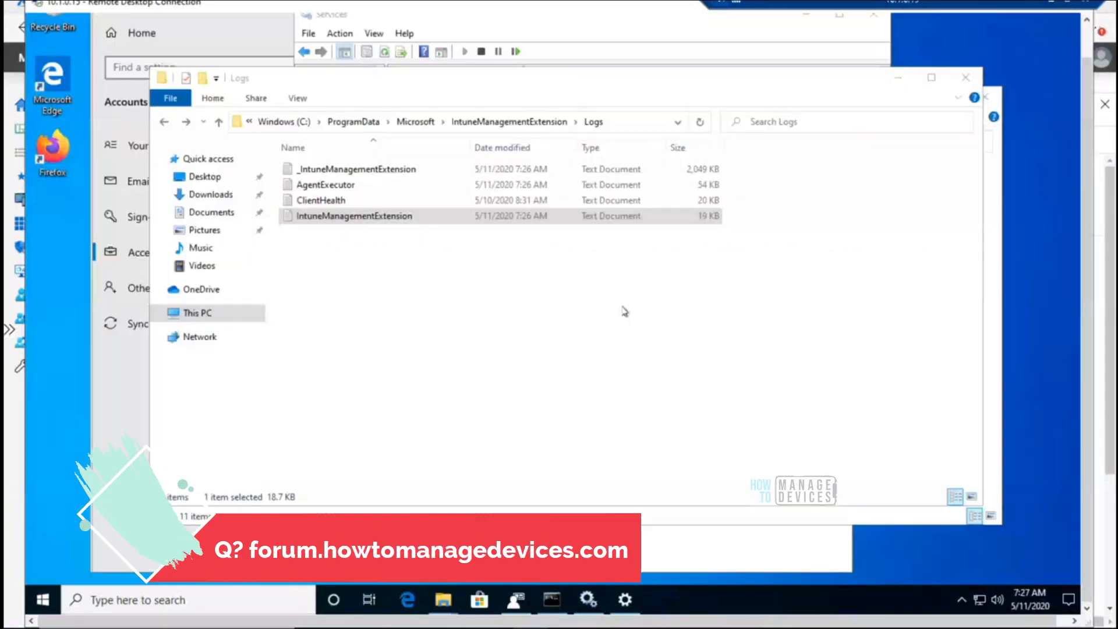
pyautogui.doubleClick(387, 215)
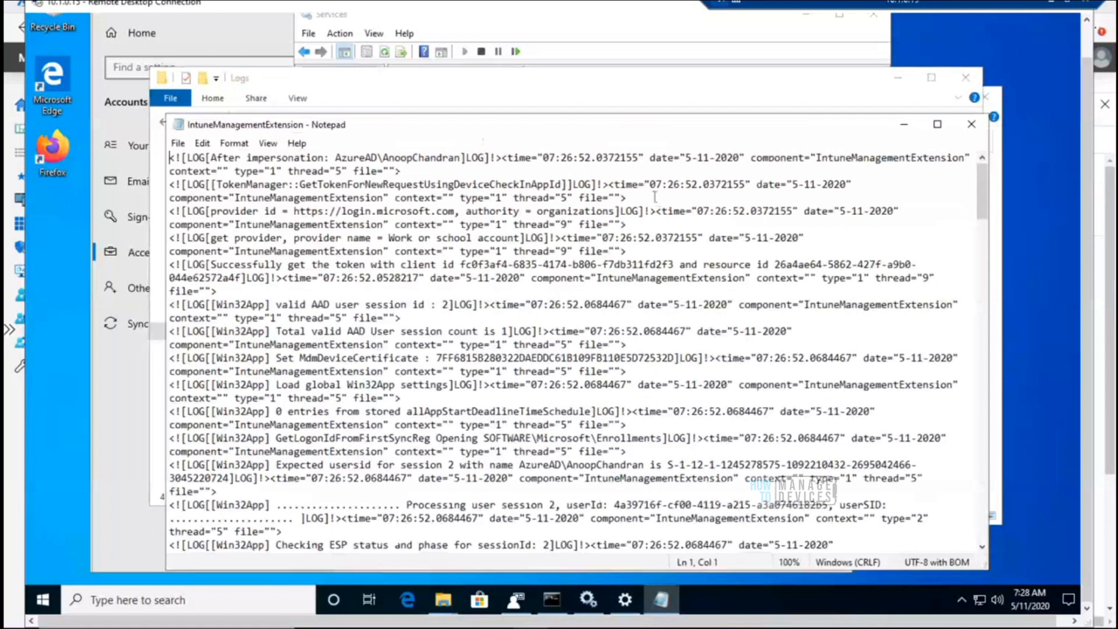
# Search the reopened log downwards from its beginning for CMTrace and close the search
pyautogui.click(654, 197)
pyautogui.hotkey('ctrl', 'f')
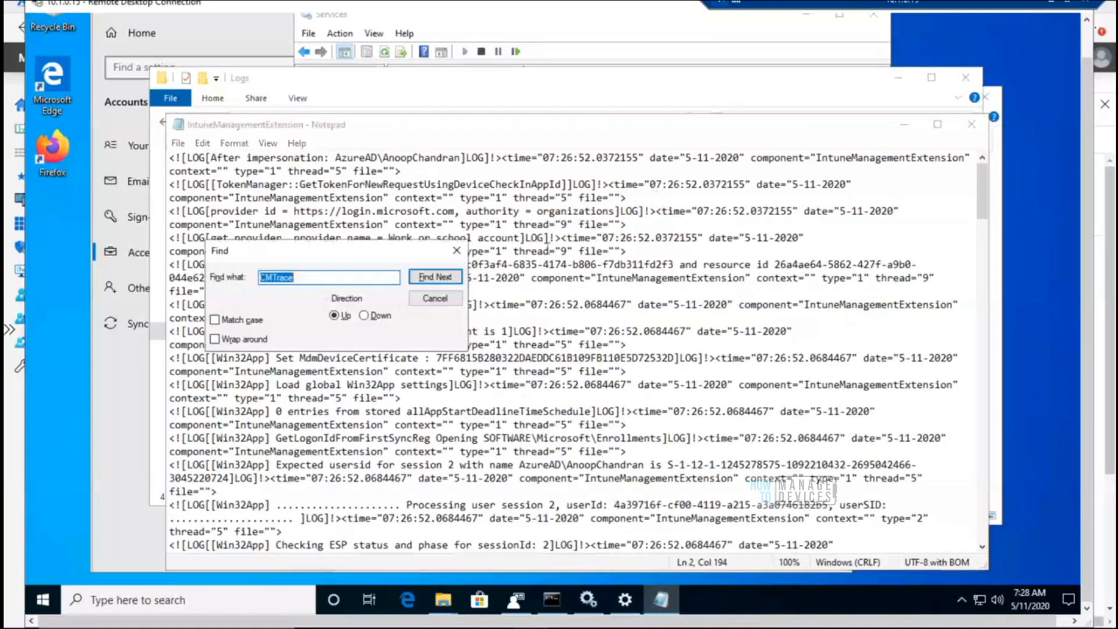
pyautogui.click(364, 315)
pyautogui.click(435, 277)
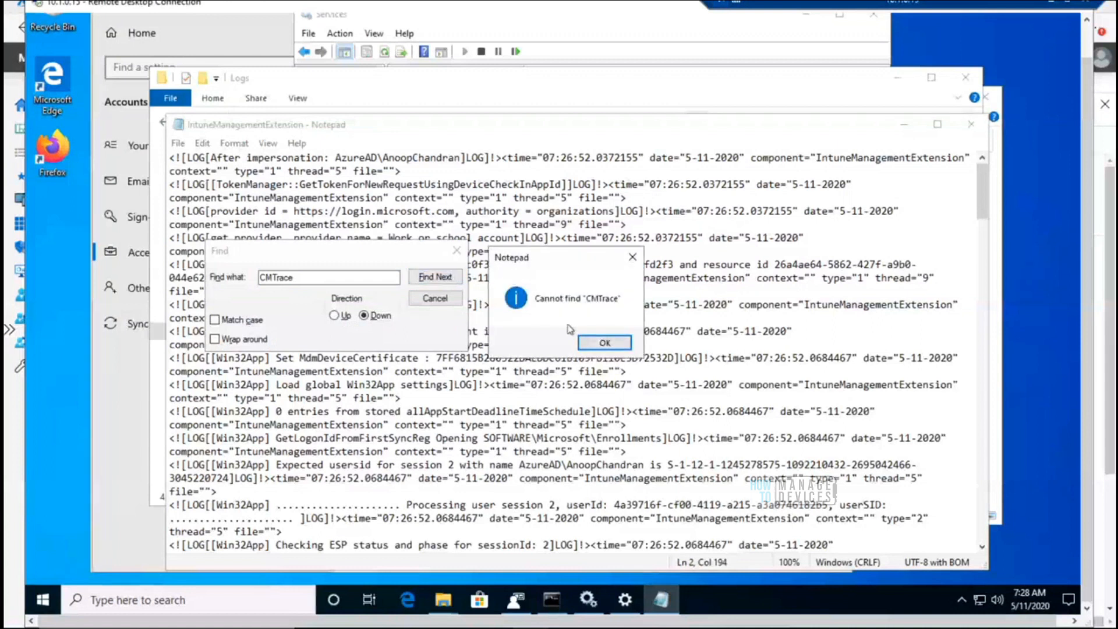
pyautogui.click(604, 343)
pyautogui.click(435, 298)
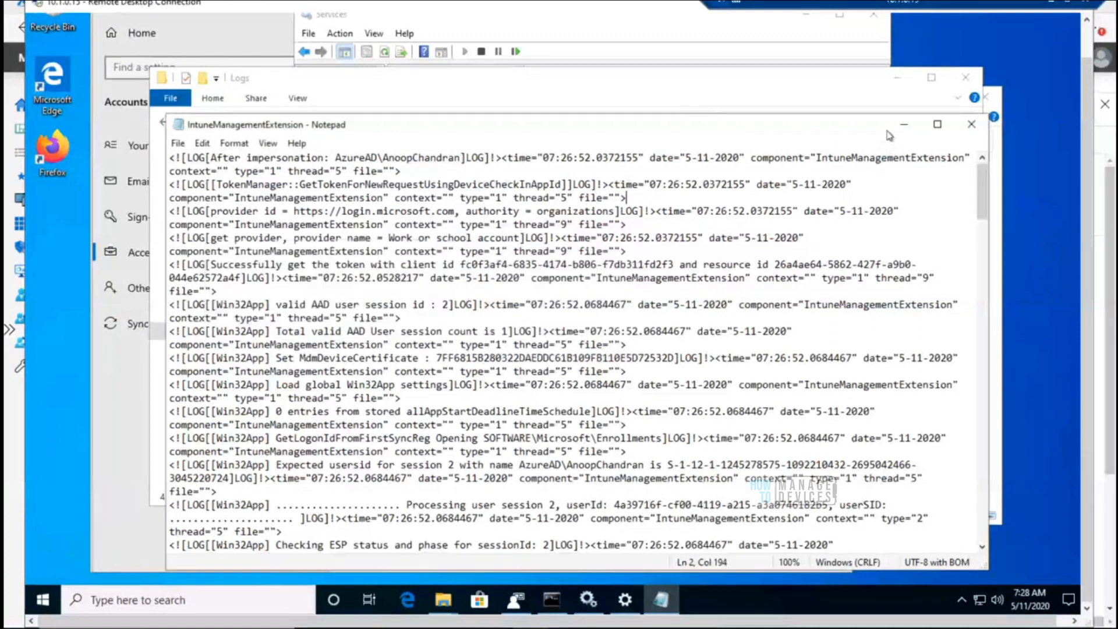
# Minimize the log, Logs folder and Temp folder windows to bring the Services list into view
pyautogui.click(901, 126)
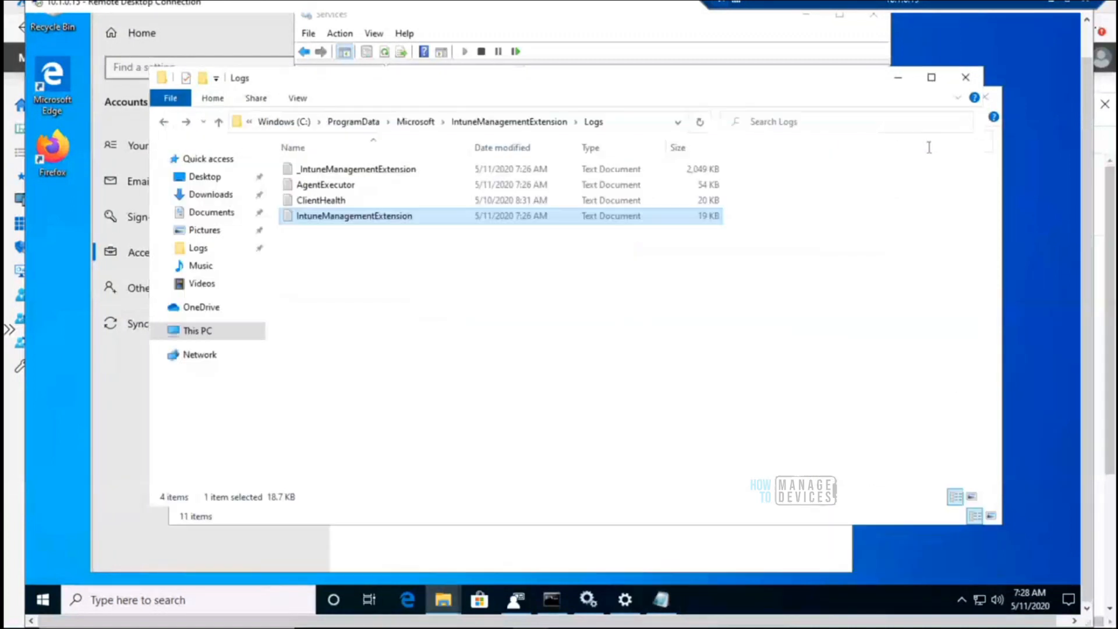
pyautogui.click(898, 82)
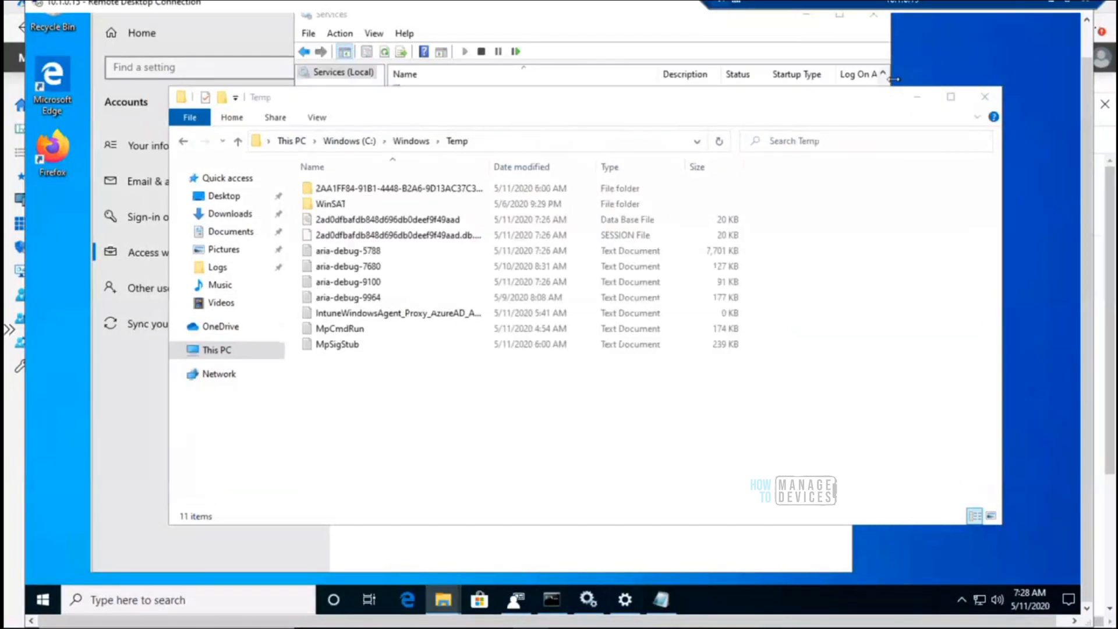
pyautogui.click(917, 101)
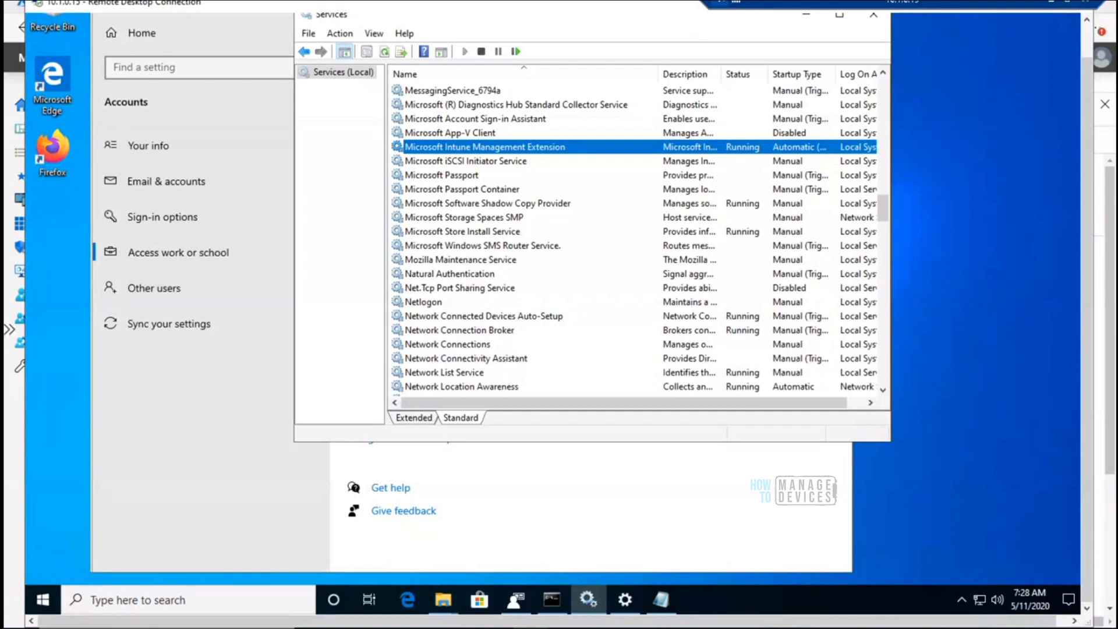
# Run whoami in the open administrator command prompt to check which account is signed in
pyautogui.click(17, 627)
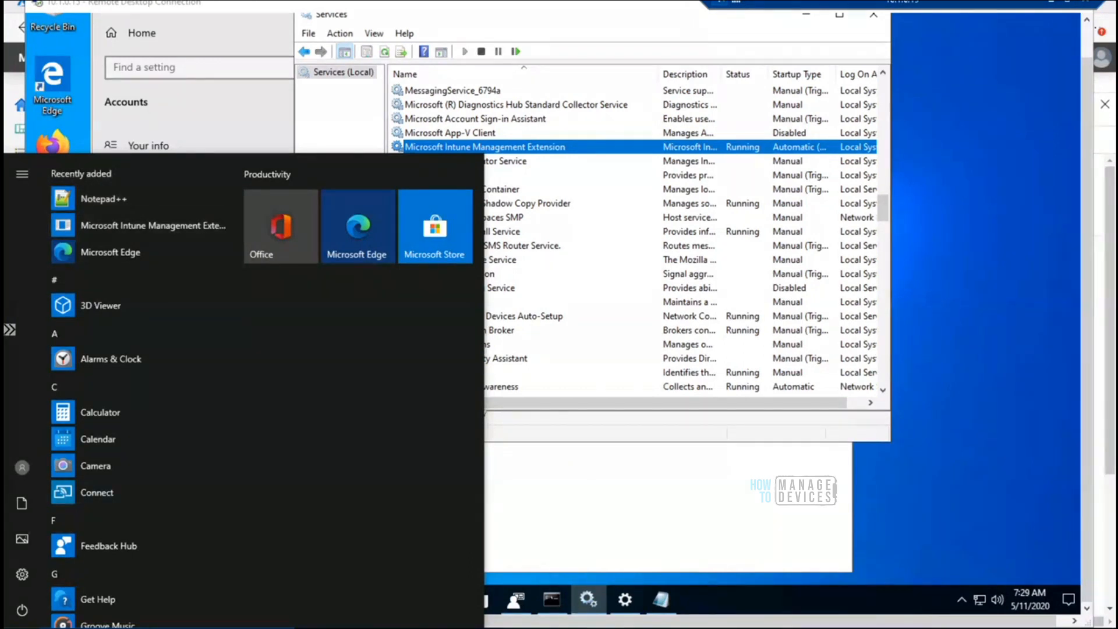
pyautogui.click(609, 628)
pyautogui.write('whoami')
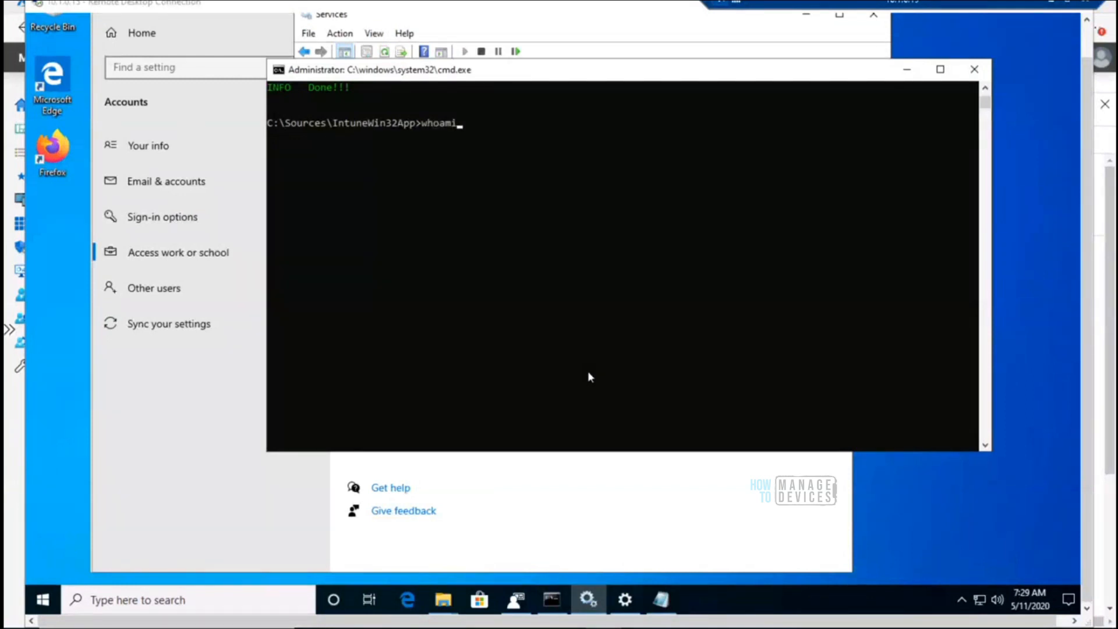
pyautogui.press('Return')
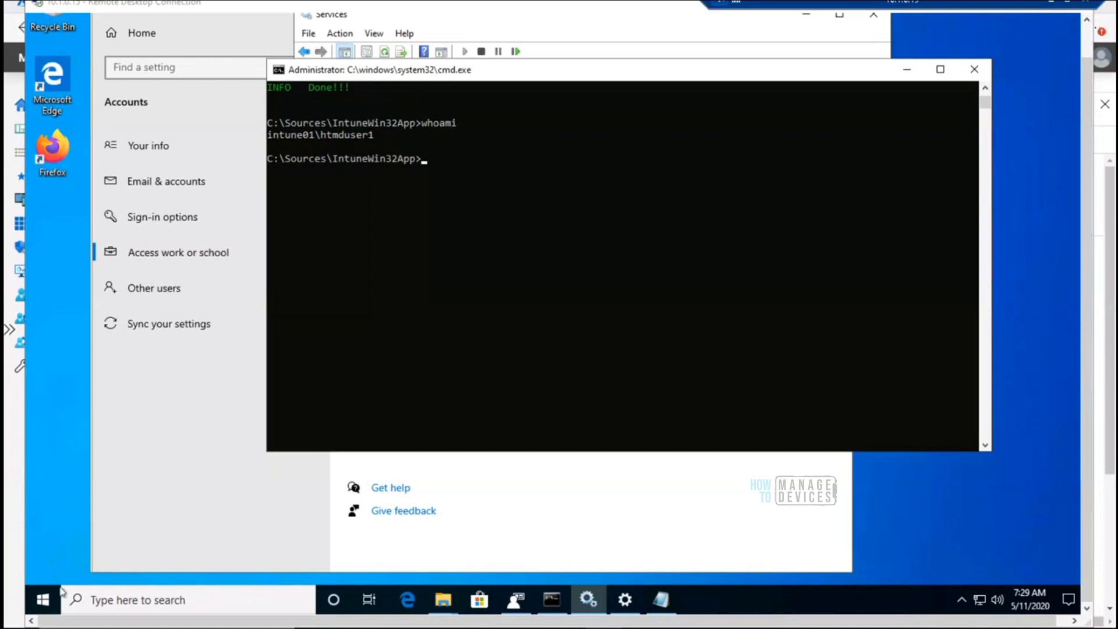
# Check the recently added apps on the client and minimize the command prompt
pyautogui.click(45, 599)
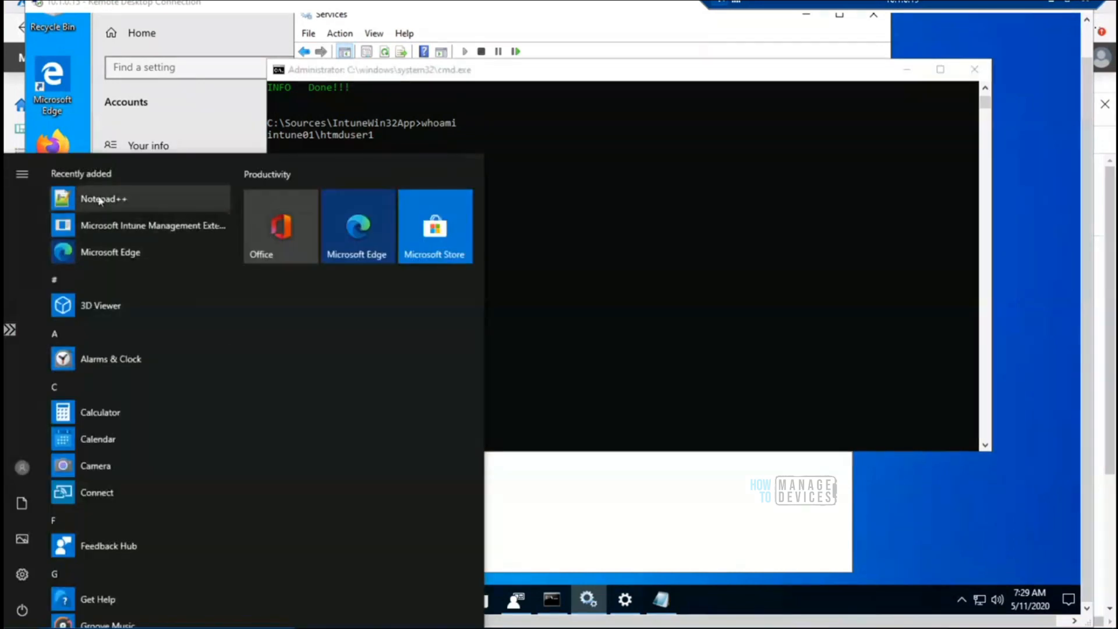
pyautogui.click(907, 70)
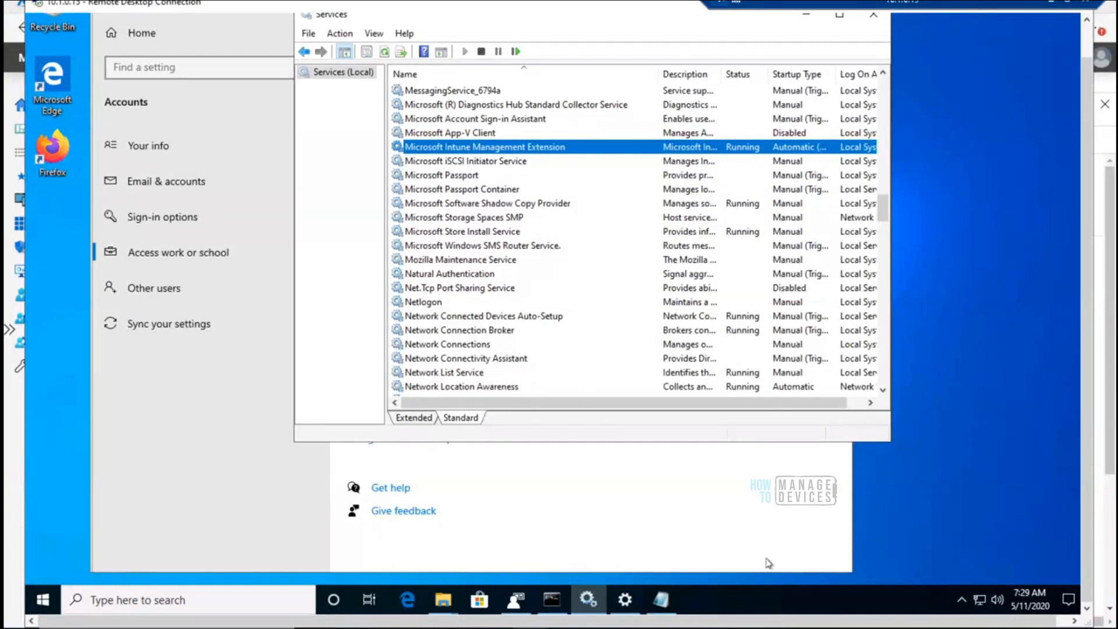
pyautogui.moveTo(588, 600)
pyautogui.moveTo(407, 600)
pyautogui.moveTo(1087, 294); pyautogui.dragTo(1086, 260)
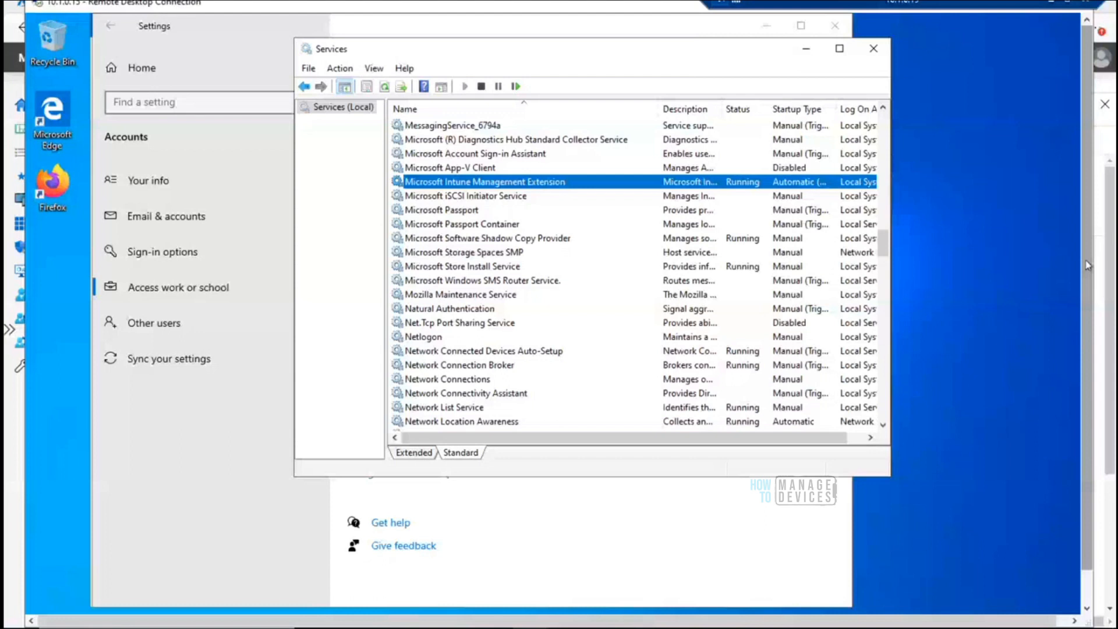
pyautogui.moveTo(1088, 265); pyautogui.dragTo(1087, 336)
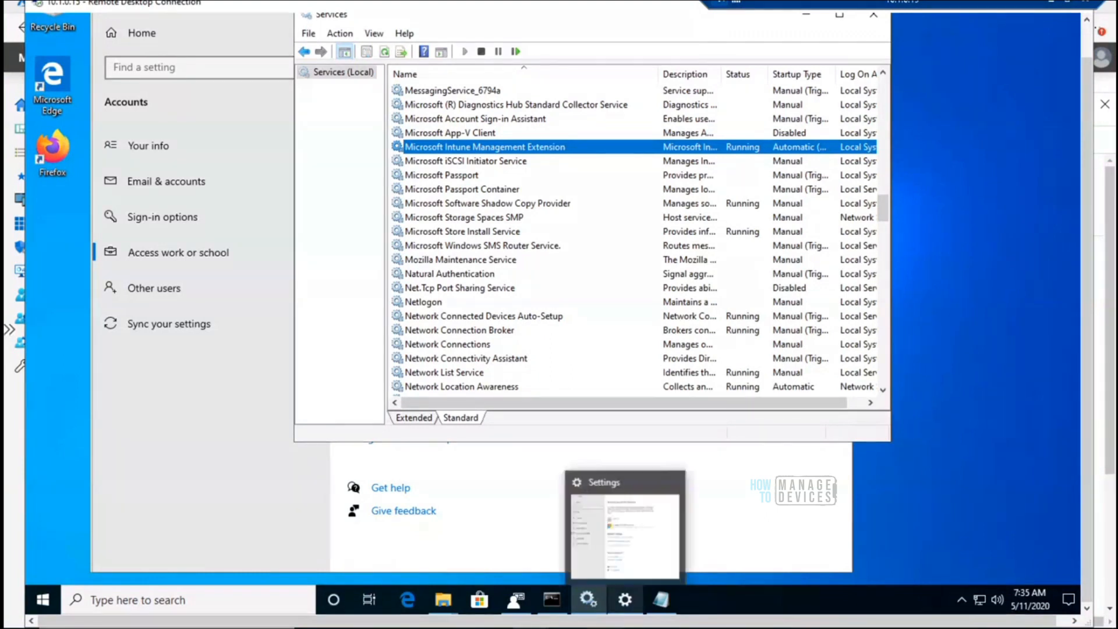
# Reopen the command prompt and examine the earlier output of the CMTrace.intunewin packaging run
pyautogui.click(551, 599)
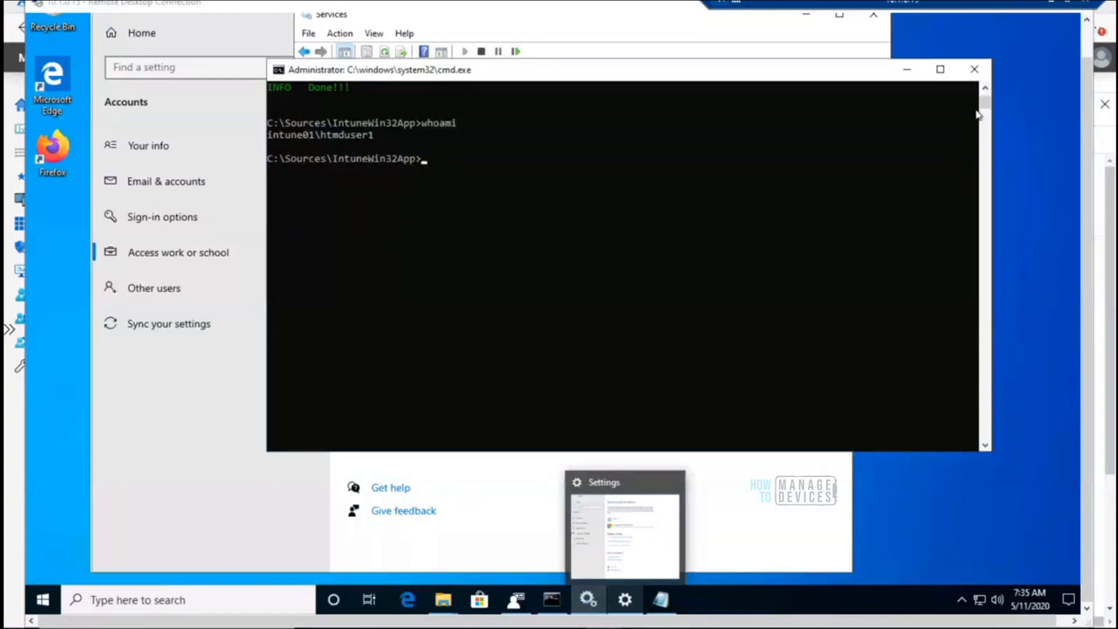
pyautogui.click(984, 89)
pyautogui.click(985, 89)
pyautogui.click(985, 91)
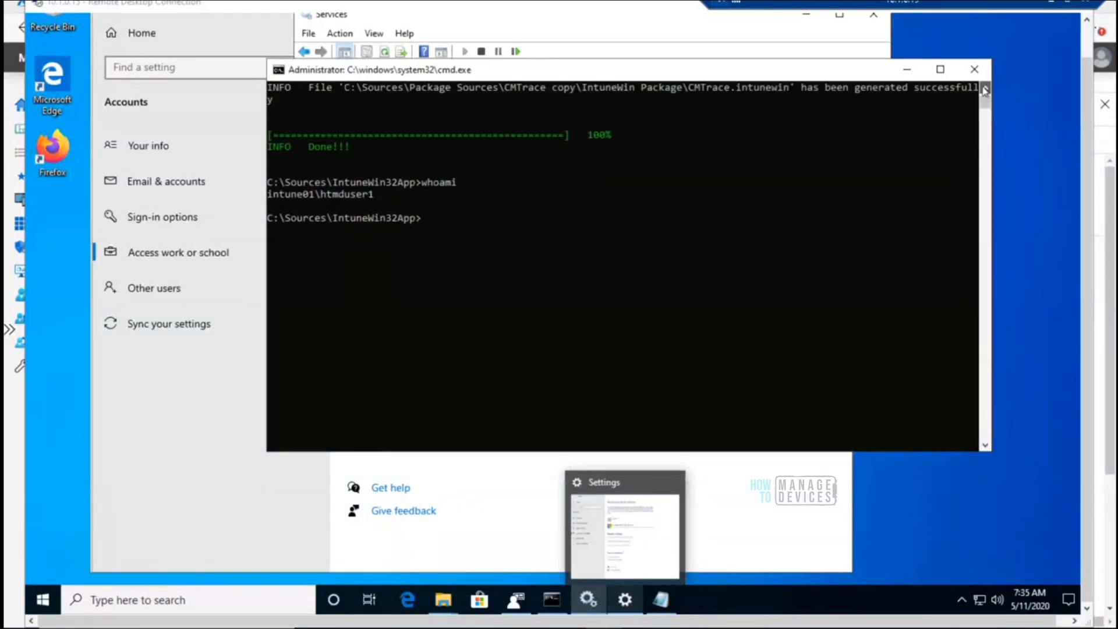
pyautogui.click(985, 90)
pyautogui.click(984, 91)
pyautogui.click(985, 90)
pyautogui.click(984, 90)
pyautogui.click(984, 91)
pyautogui.click(985, 90)
pyautogui.click(985, 90)
pyautogui.click(985, 90)
pyautogui.click(984, 90)
pyautogui.click(984, 88)
pyautogui.click(652, 312)
pyautogui.click(584, 337)
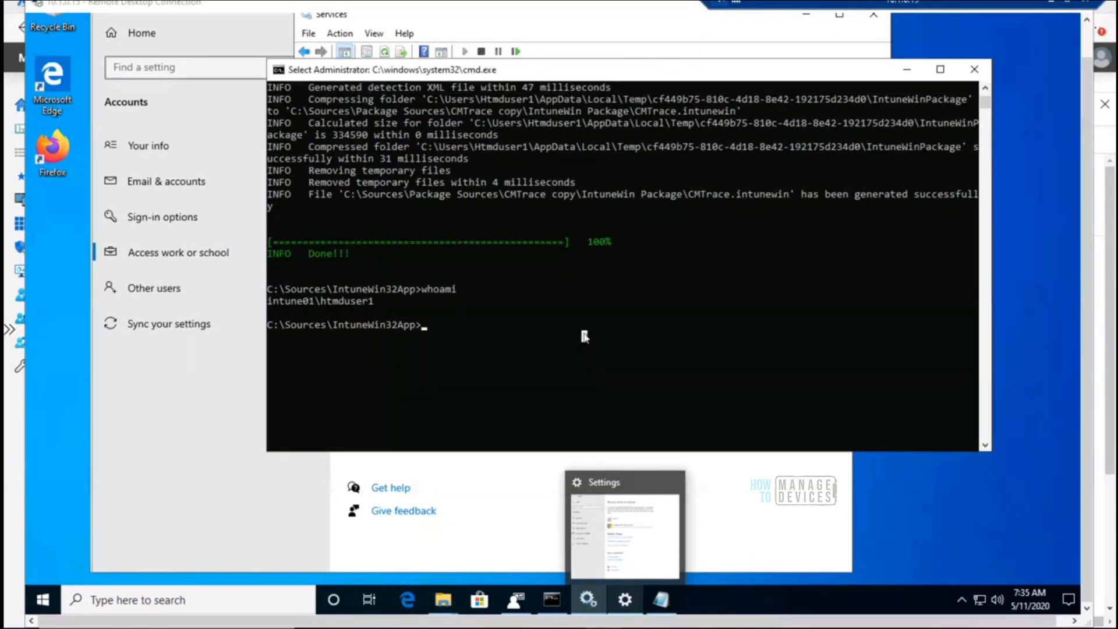